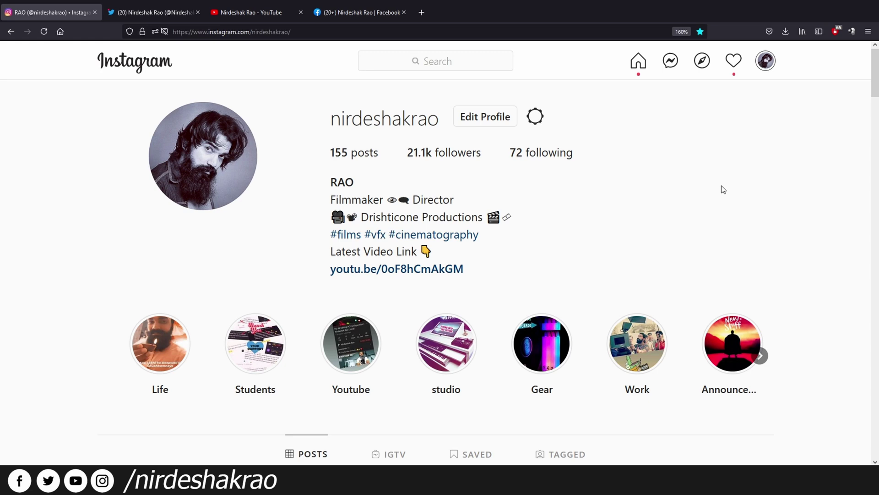
Look through the creator's Twitter profile, YouTube channel videos and Facebook page, ending back on the Instagram profile
left_click(175, 13)
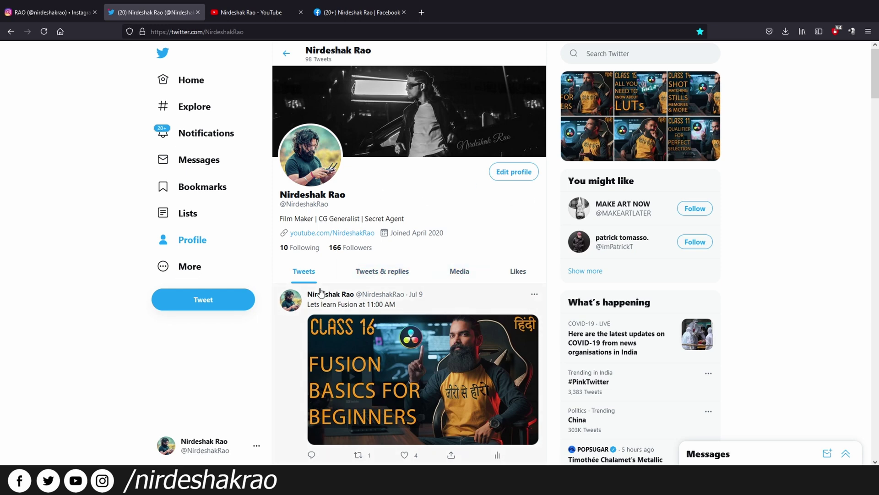
left_click(225, 14)
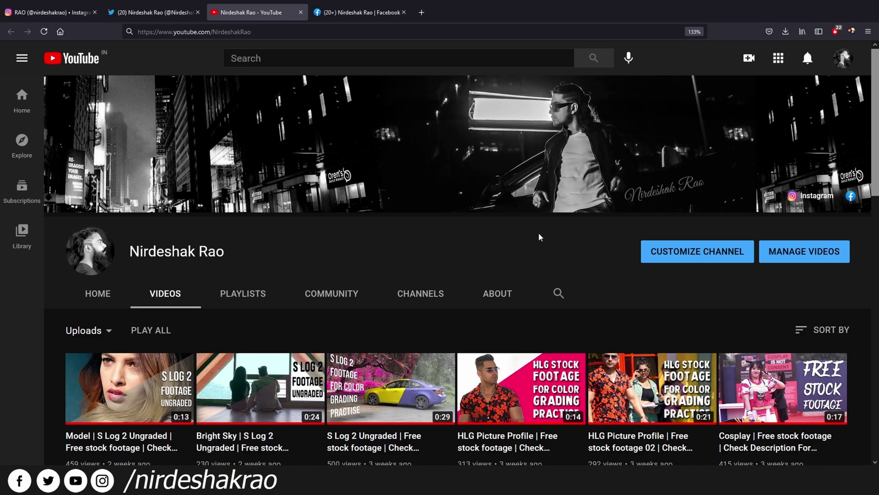
scroll(540, 236, "down", 5)
scroll(540, 237, "down", 8)
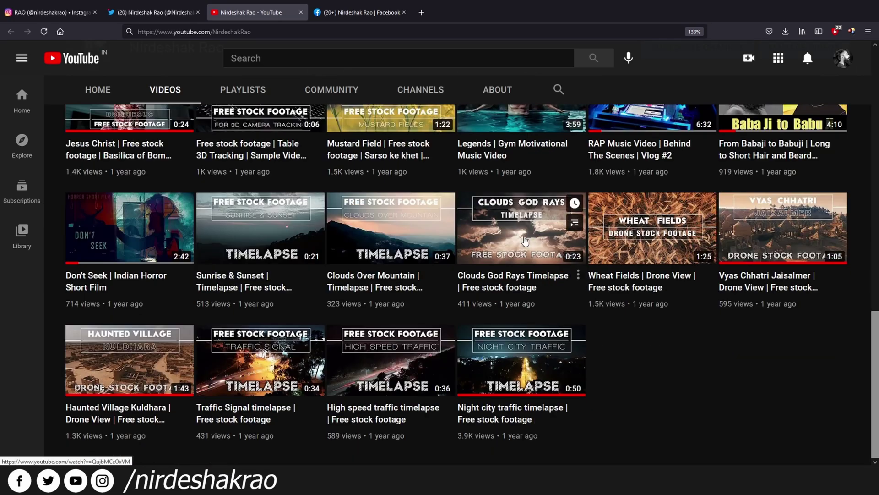
scroll(453, 245, "up", 5)
scroll(453, 245, "up", 8)
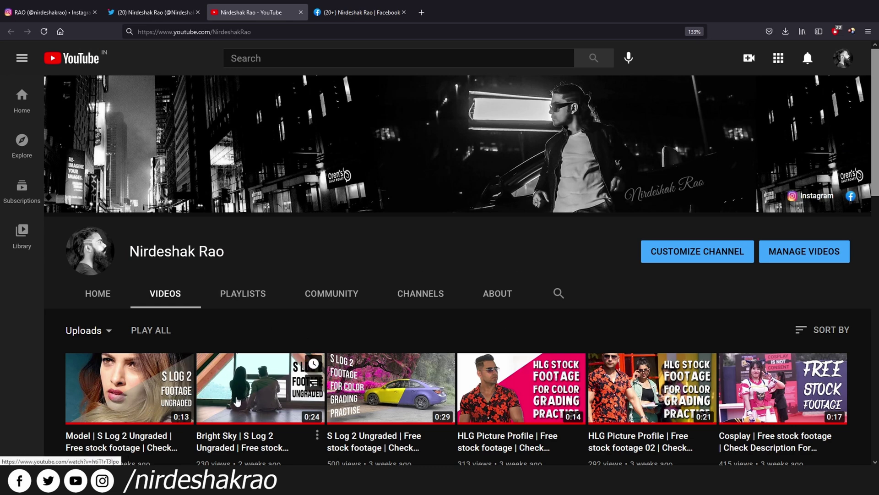
scroll(230, 402, "down", 4)
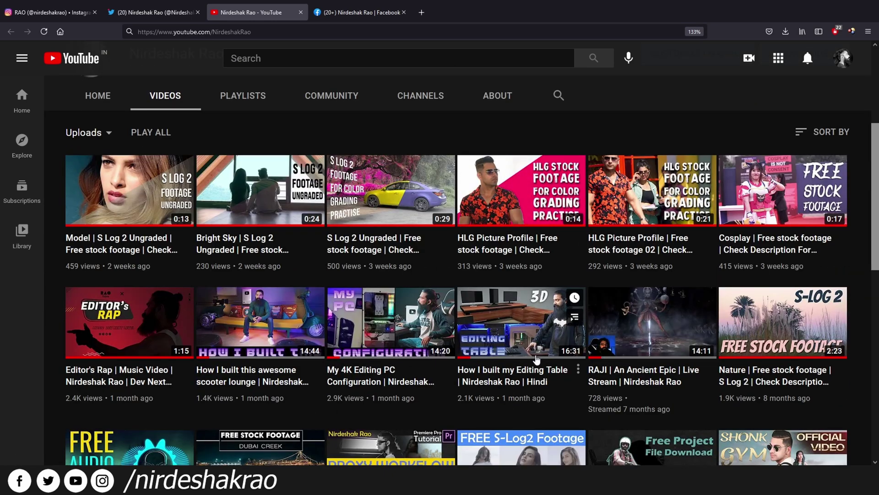
scroll(520, 370, "up", 4)
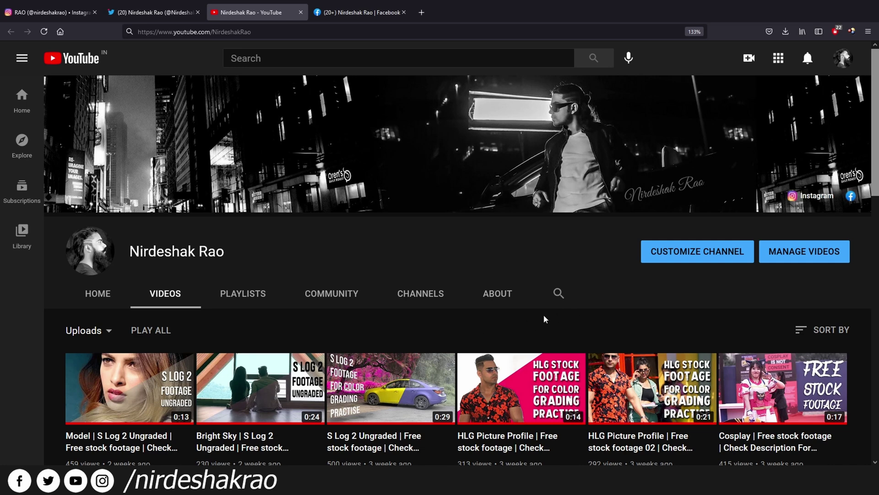
left_click(360, 12)
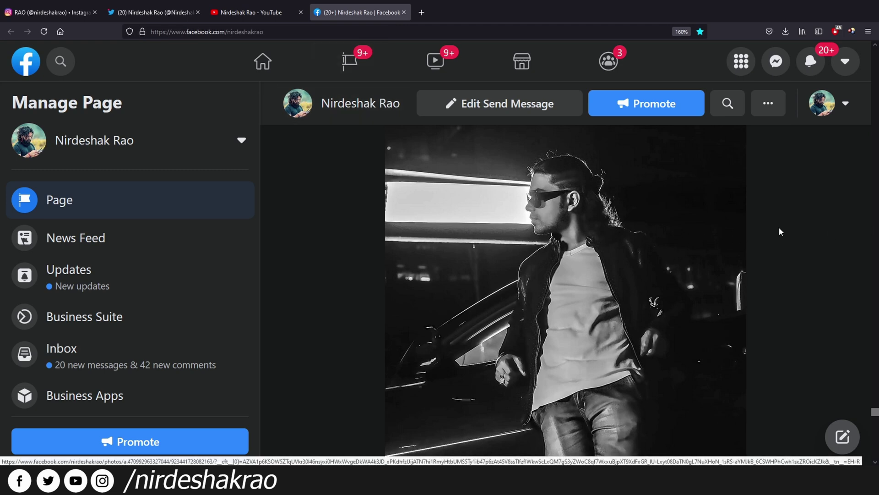
left_click(50, 12)
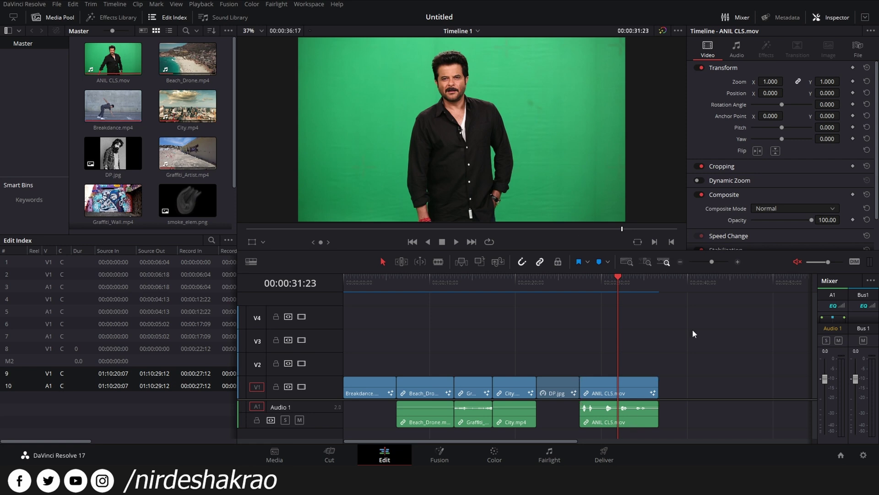
Switch to DaVinci Resolve and open the green-screen clip at the end of track V1 in Fusion, with its MediaIn1 node selected
left_click(603, 386)
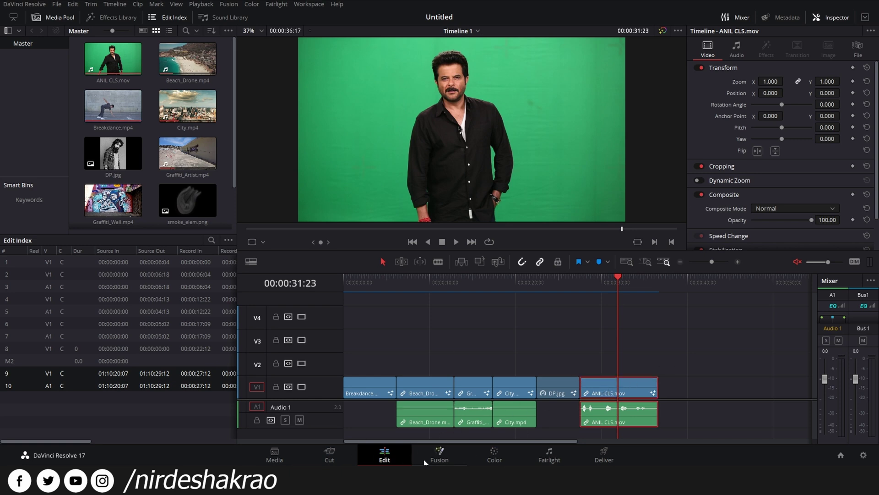
left_click(446, 456)
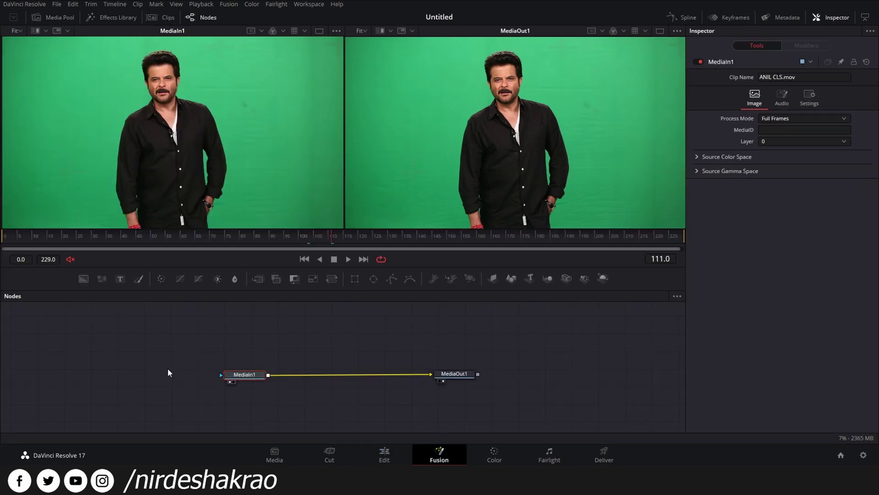
left_click_drag(263, 366, 258, 374)
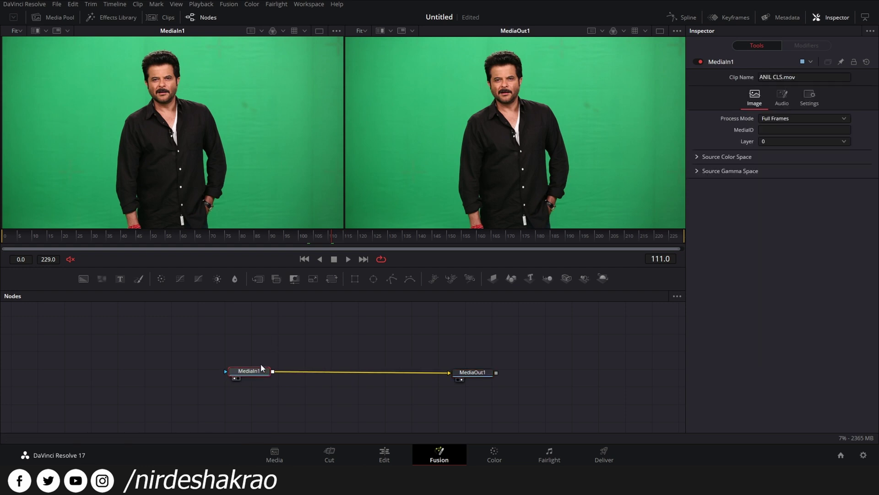
Find the keying tools and insert a Delta Keyer between MediaIn1 and MediaOut1
key("ctrl+space")
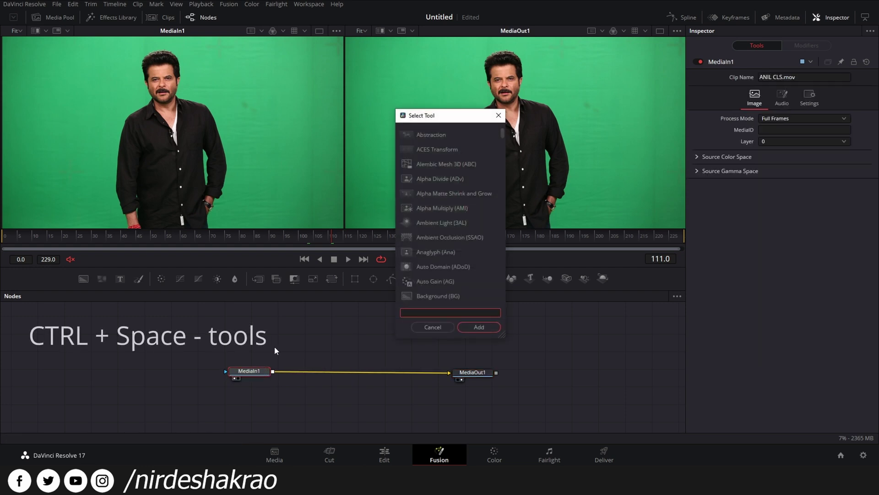
type("key")
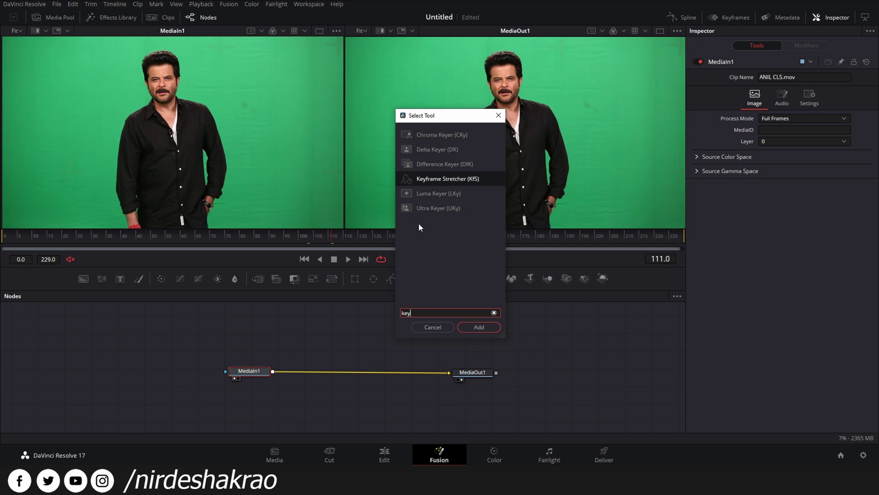
left_click(454, 147)
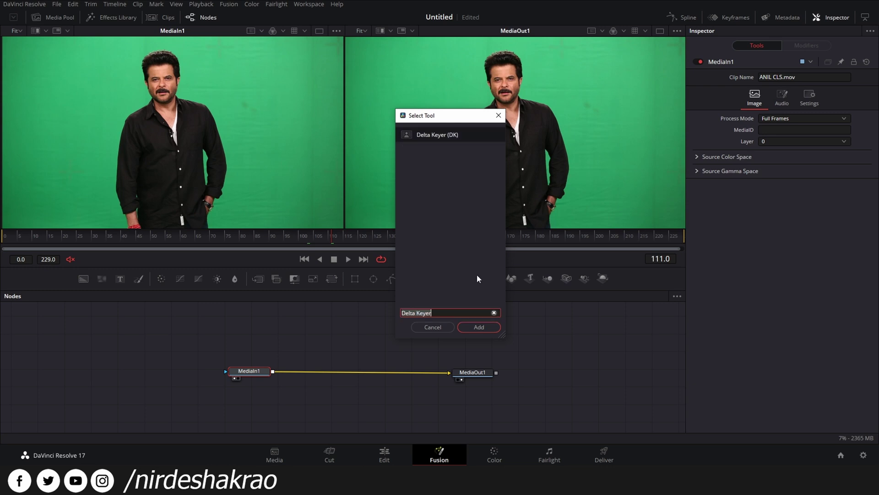
left_click(479, 327)
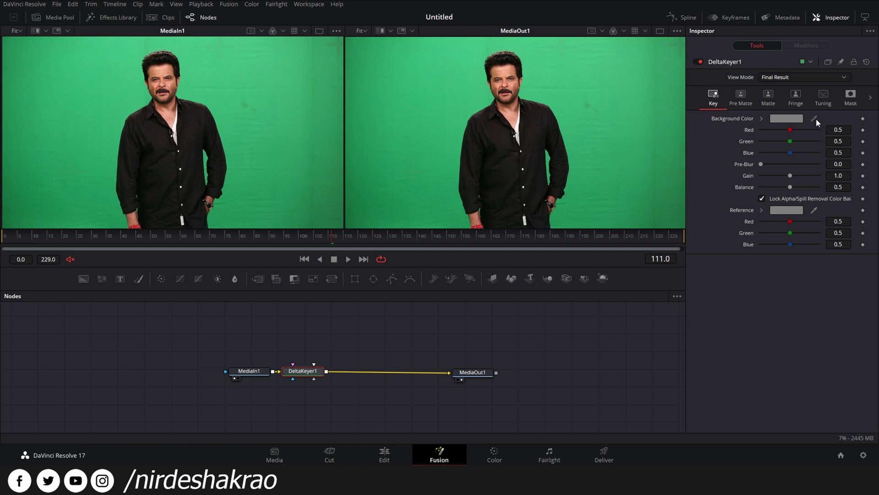
Sample the green backdrop as the Delta Keyer's background color and check the alpha matte in the MediaOut1 viewer
left_click_drag(816, 119, 618, 100)
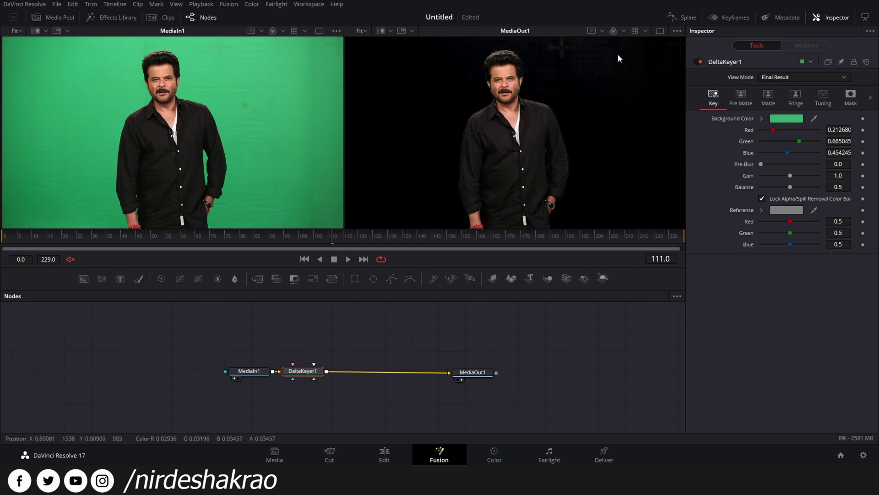
left_click(614, 33)
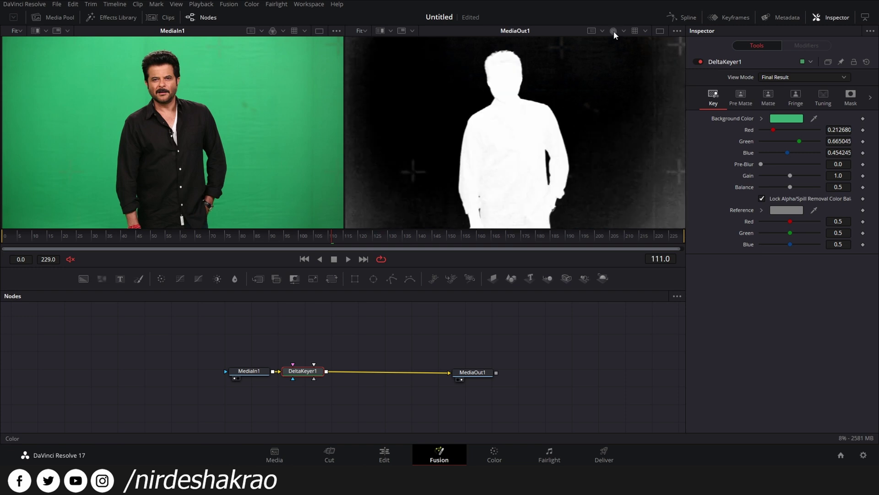
left_click(613, 31)
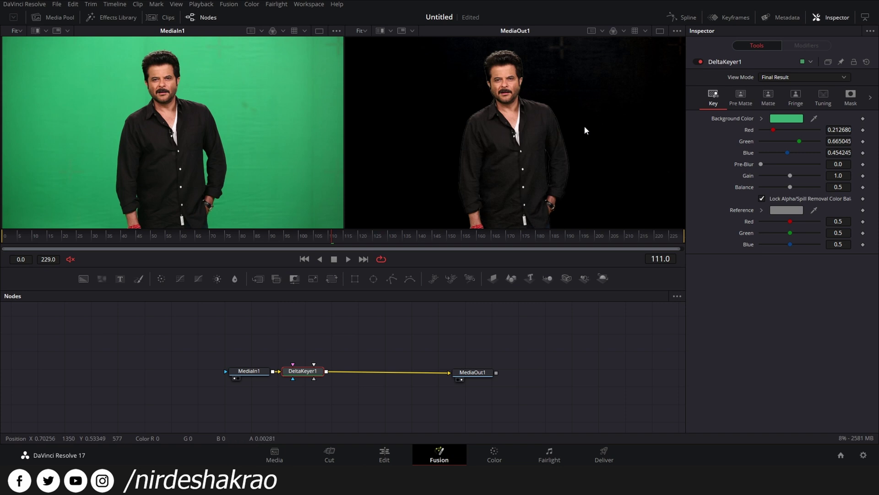
Inspect the keyed output's alpha, red, green and blue channels one by one, returning to full color
key("a")
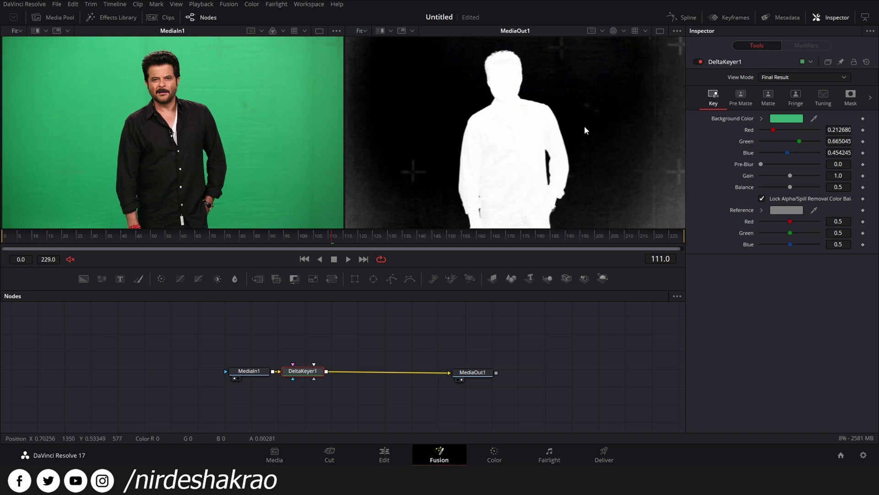
key("c")
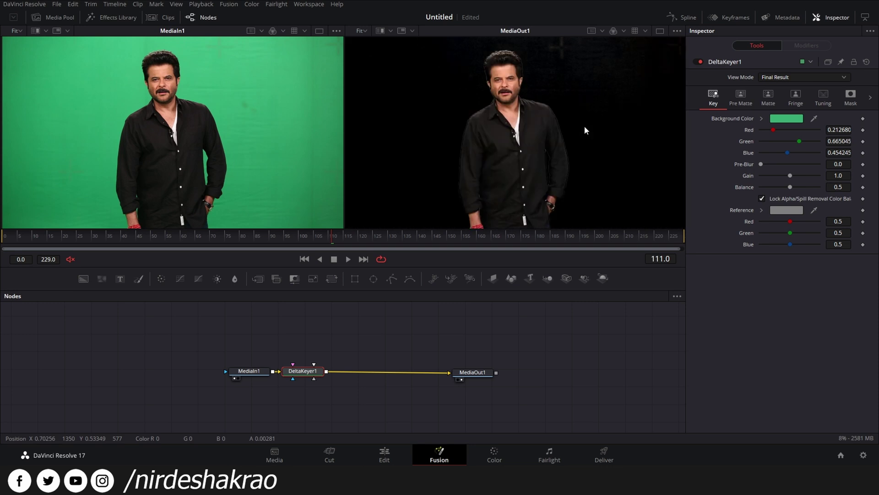
key("r")
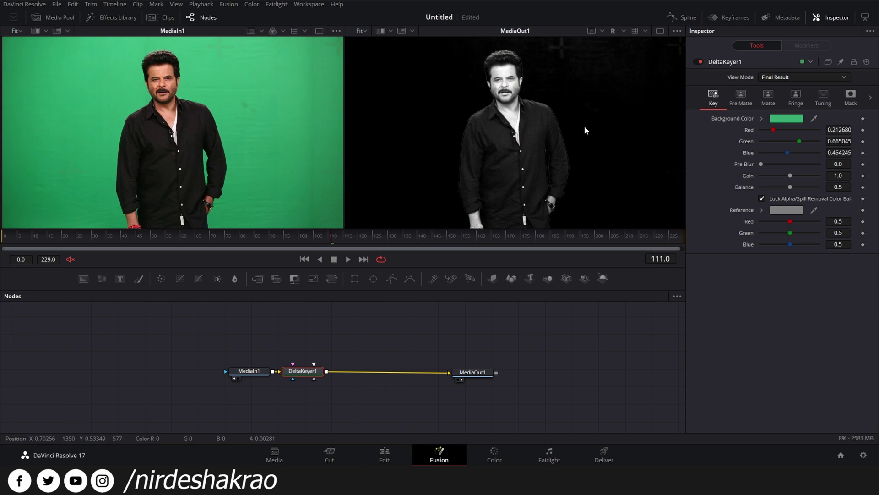
key("g")
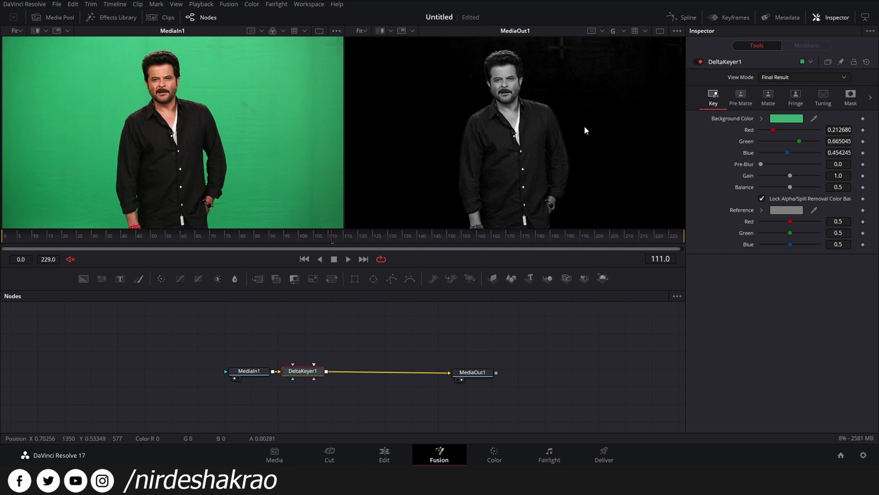
key("b")
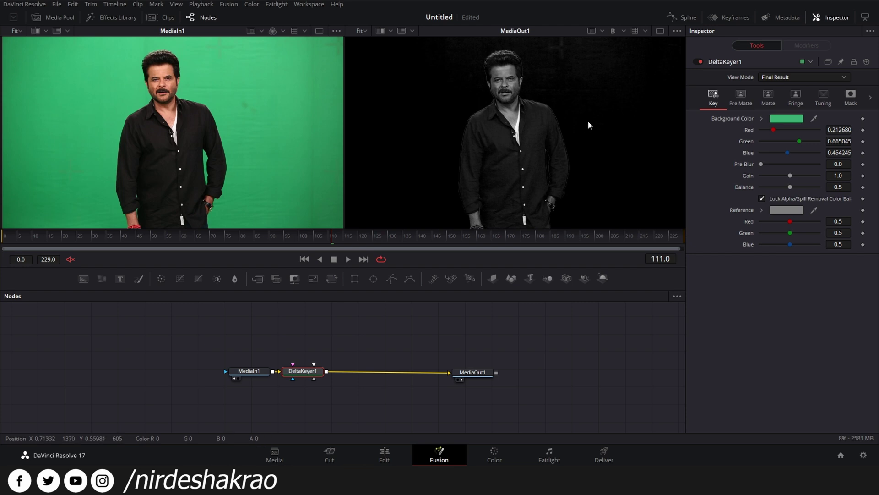
key("a")
key("c")
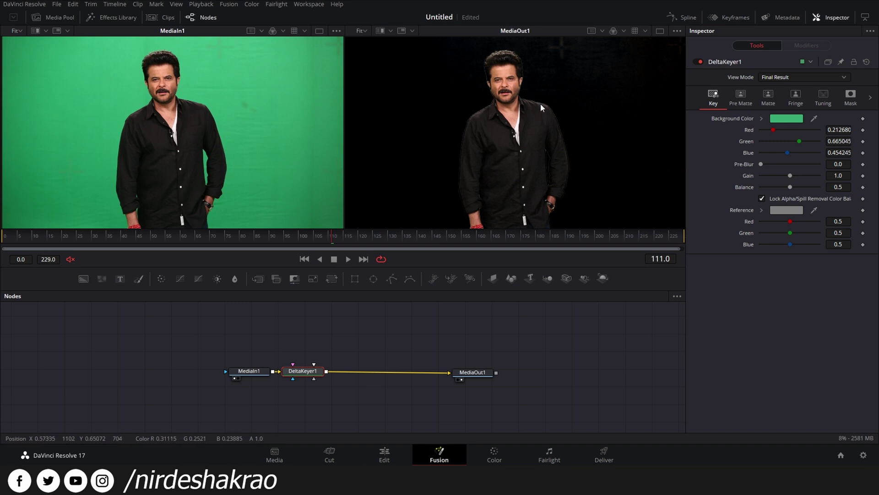
Refine the key in the alpha view by setting Gain to 1.15, trying Balance at 1.0 and resetting it to 0.5
key("a")
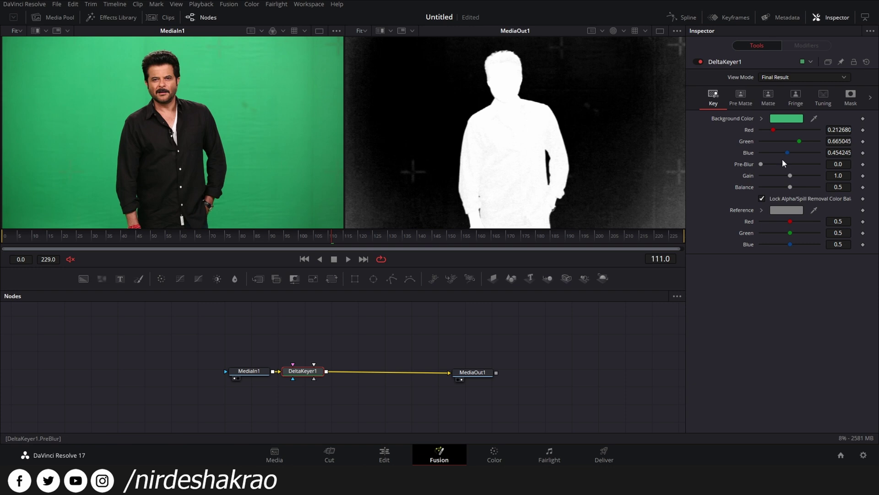
left_click_drag(793, 175, 797, 174)
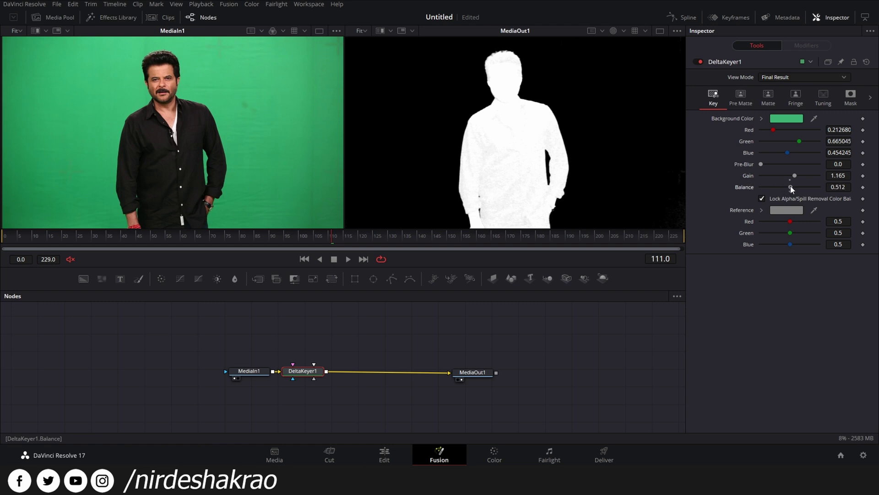
left_click_drag(790, 185, 820, 175)
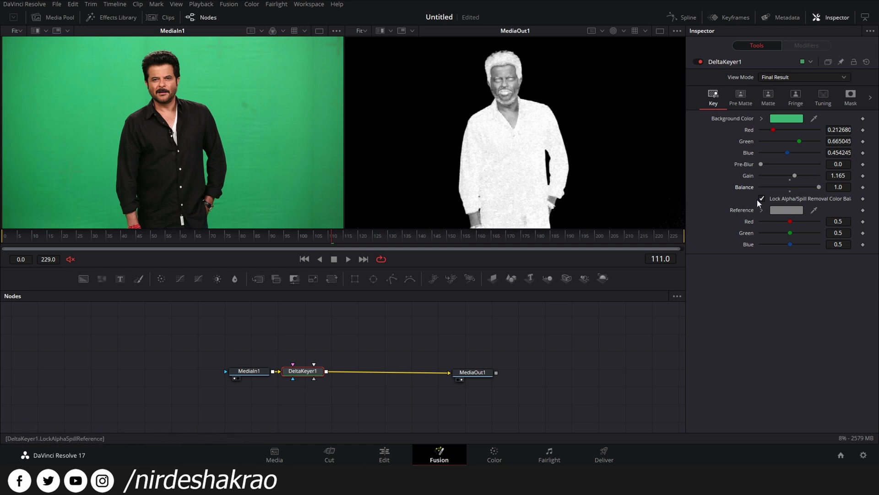
double_click(790, 188)
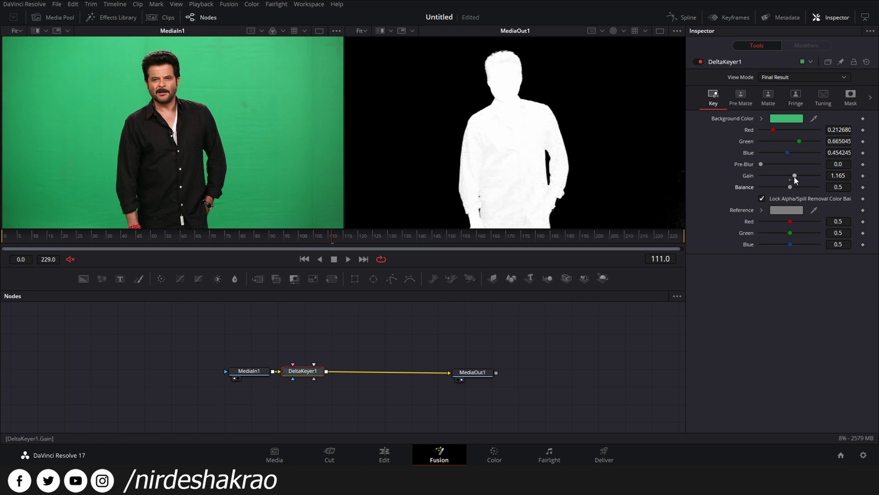
left_click_drag(794, 176, 793, 173)
left_click(585, 365)
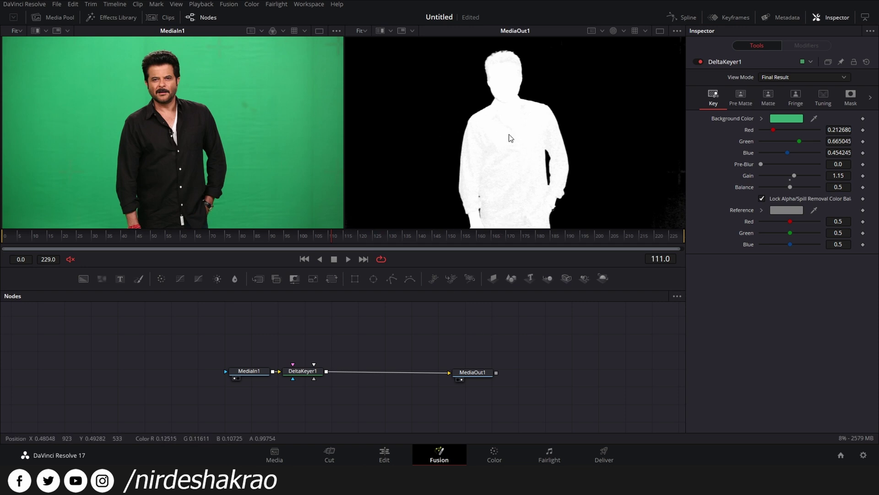
key("c")
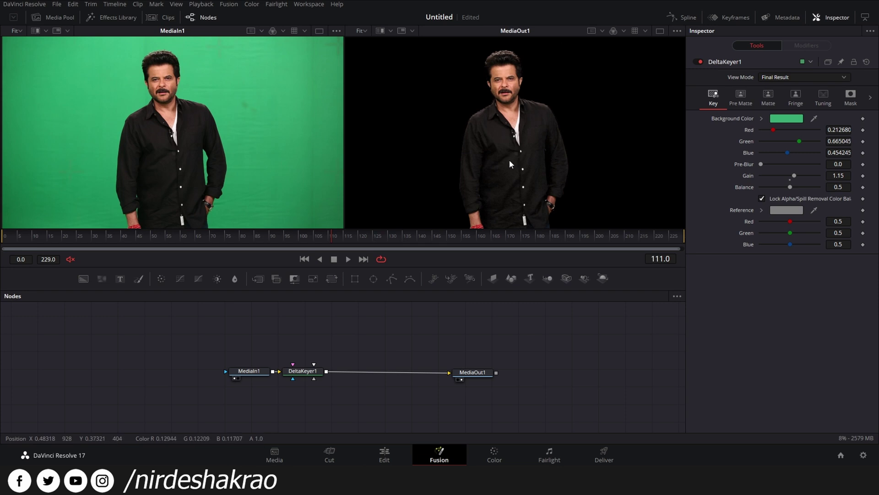
Move the MediaOut1 node farther away from DeltaKeyer1 to make room in the node graph
left_click_drag(375, 341, 266, 349)
left_click_drag(464, 375, 494, 356)
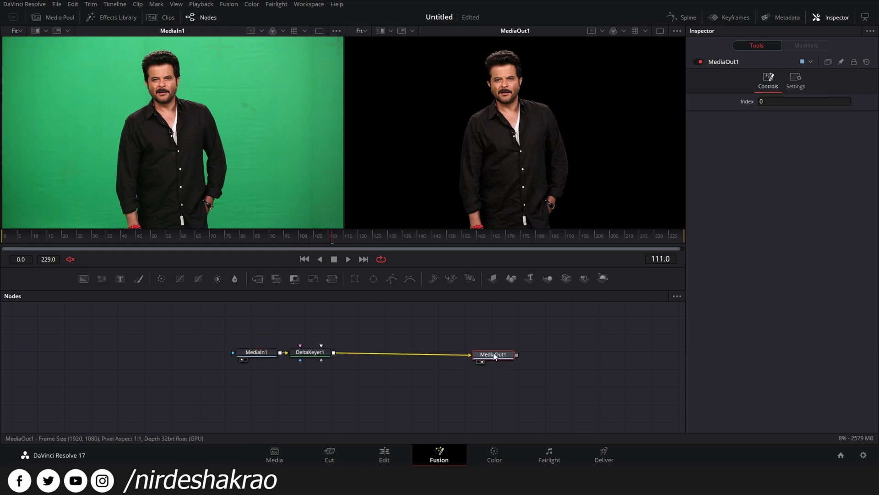
left_click(482, 383)
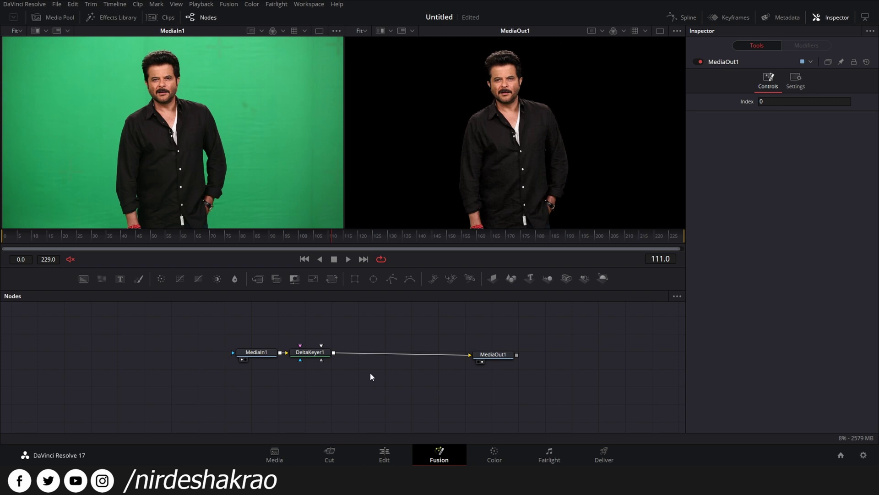
Add a Loader node to the node graph and load the background image bg_main.jpg into it
key("shift+space")
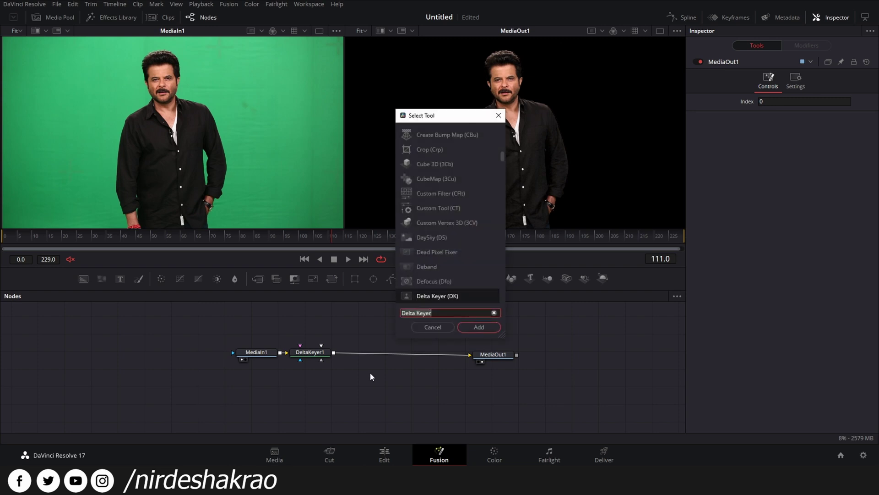
type("loader")
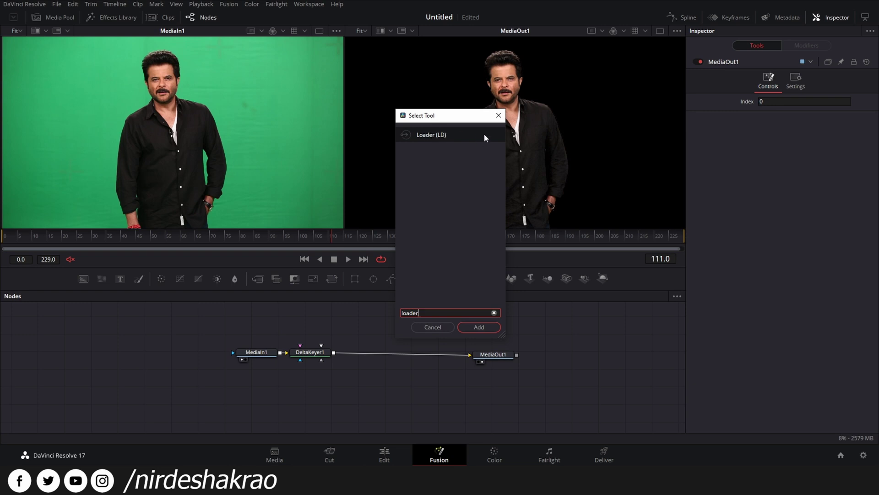
left_click(479, 326)
scroll(506, 308, "down", 5)
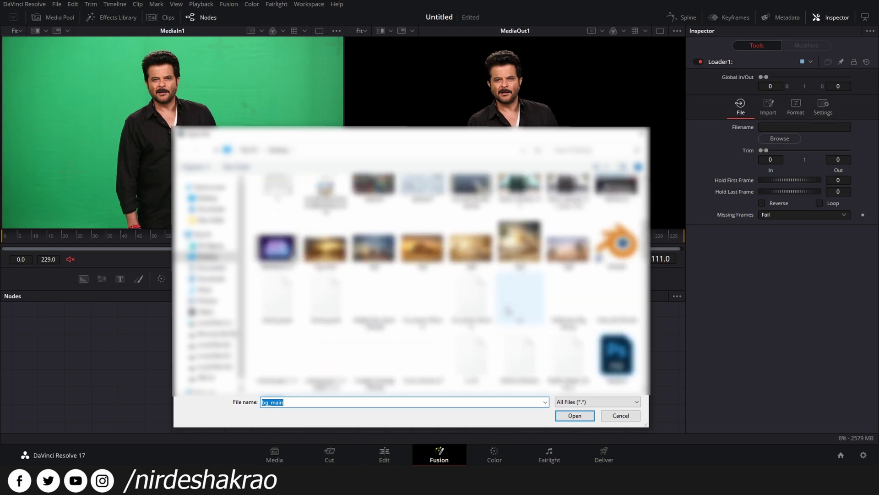
left_click(574, 415)
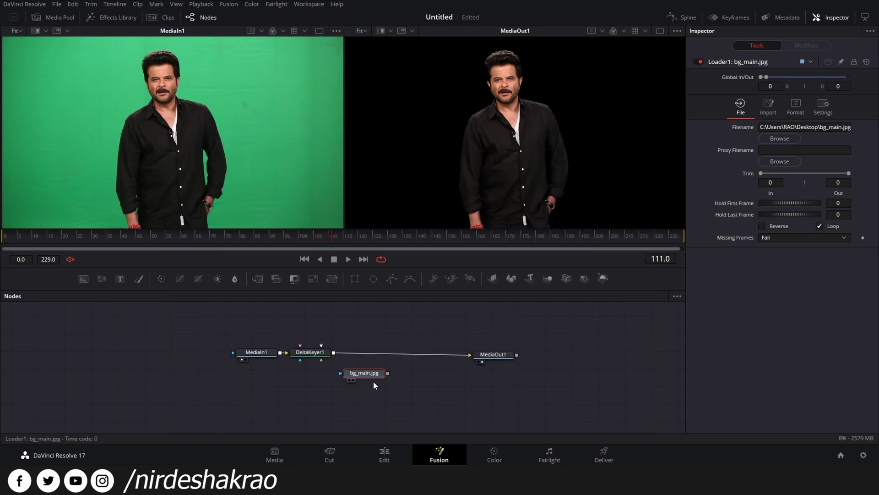
Place the bg_main.jpg node above the main chain and move MediaIn1, DeltaKeyer1 and MediaOut1 slightly lower to leave space between them
left_click_drag(360, 379, 272, 403)
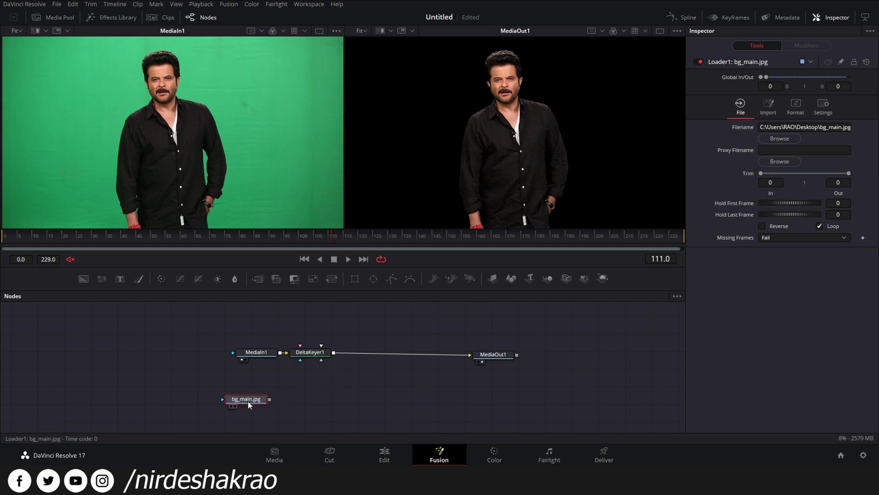
left_click_drag(264, 402, 385, 318)
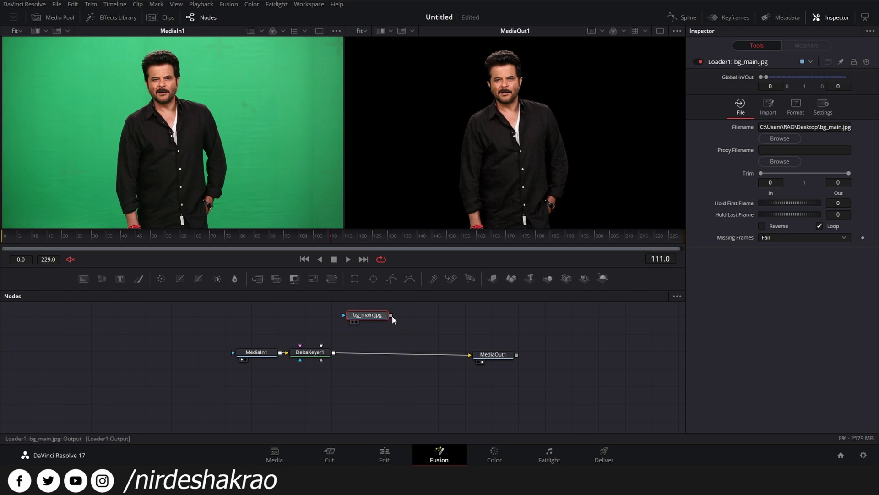
left_click_drag(382, 323, 395, 325)
left_click_drag(236, 328, 304, 372)
left_click_drag(490, 359, 493, 367)
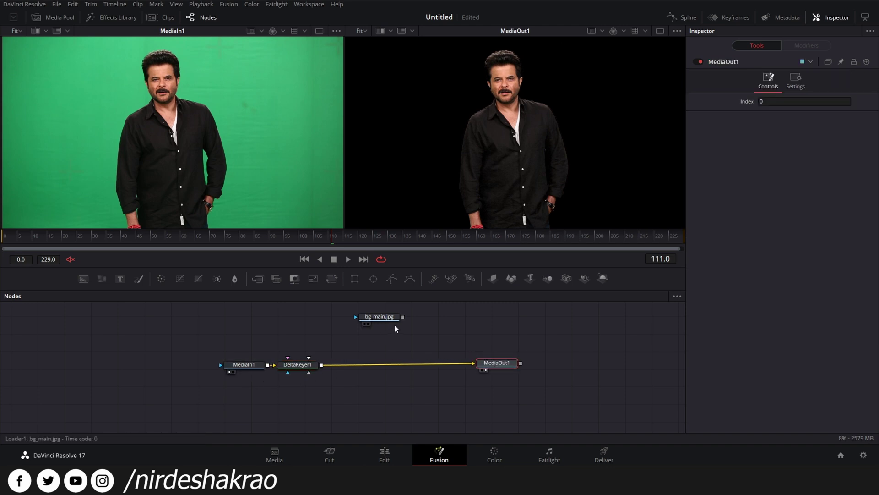
Merge bg_main.jpg with DeltaKeyer1's output, rewiring Merge1 so the image feeds the background and the keyed clip feeds the foreground
left_click_drag(403, 317, 323, 367)
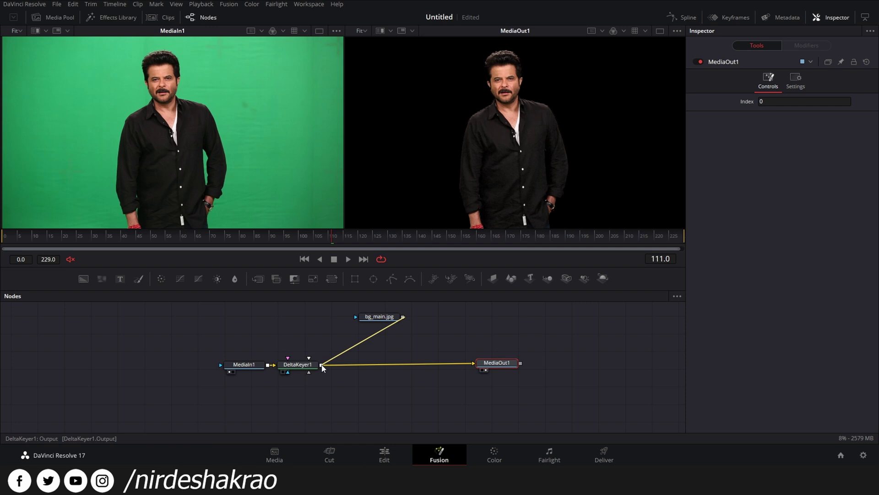
left_click_drag(323, 368, 323, 366)
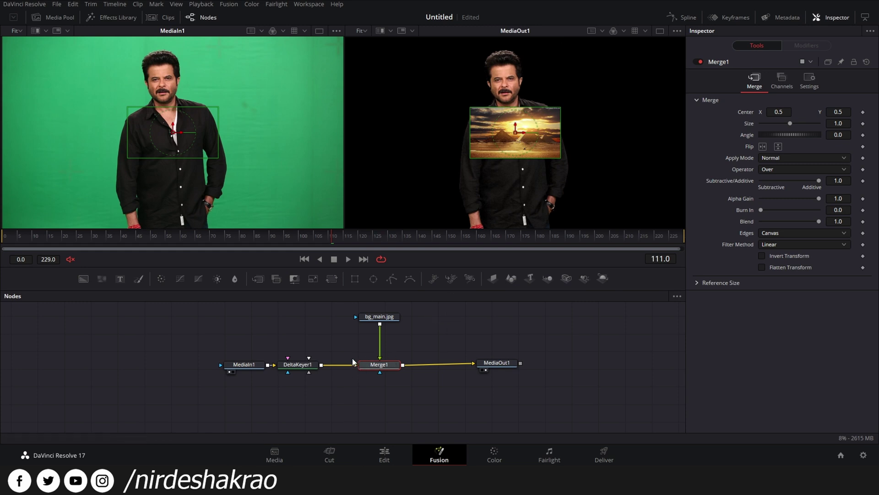
left_click_drag(352, 364, 331, 352)
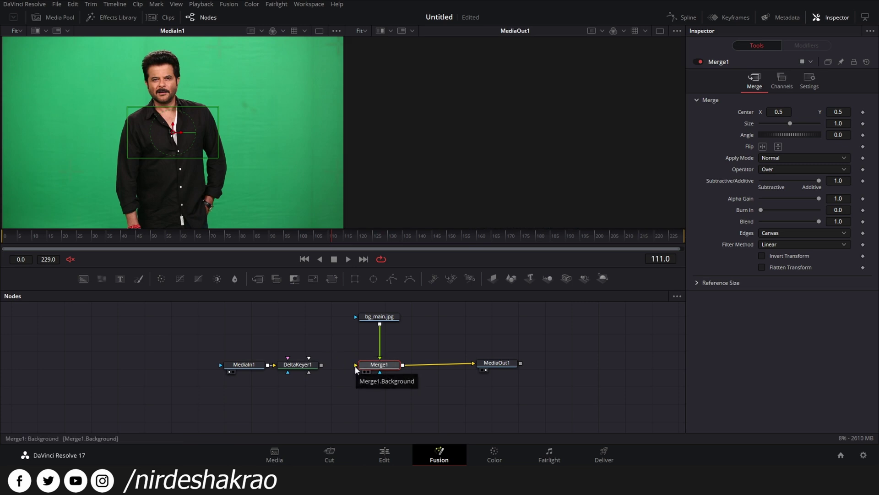
left_click_drag(379, 359, 356, 365)
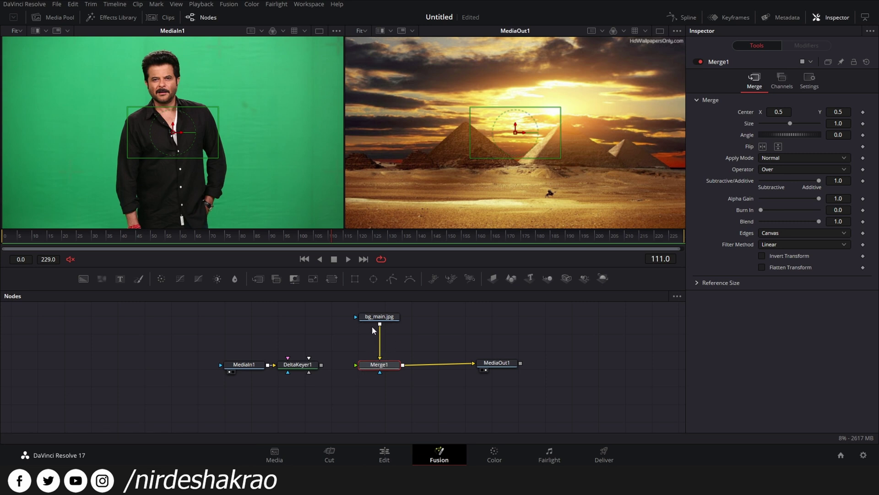
left_click_drag(333, 367, 356, 365)
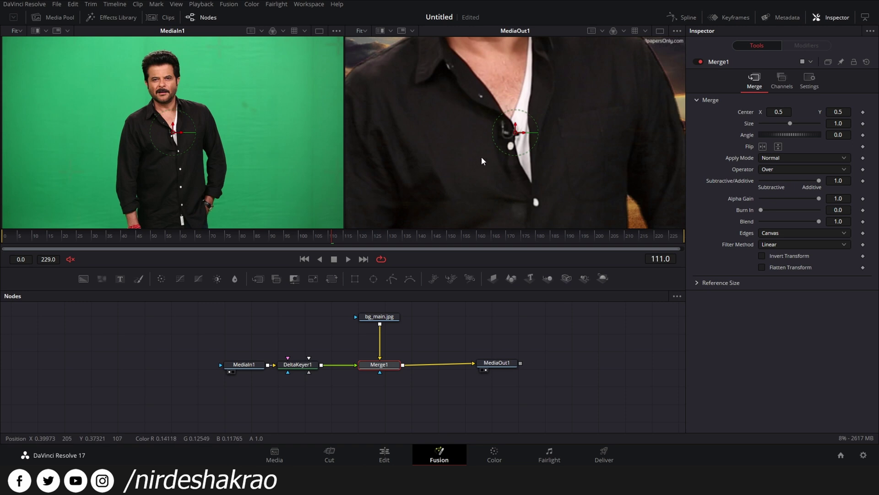
Rearrange the graph with MediaIn1 and DeltaKeyer1 above Merge1, and bg_main.jpg and MediaOut1 in line on either side of it
left_click(386, 317)
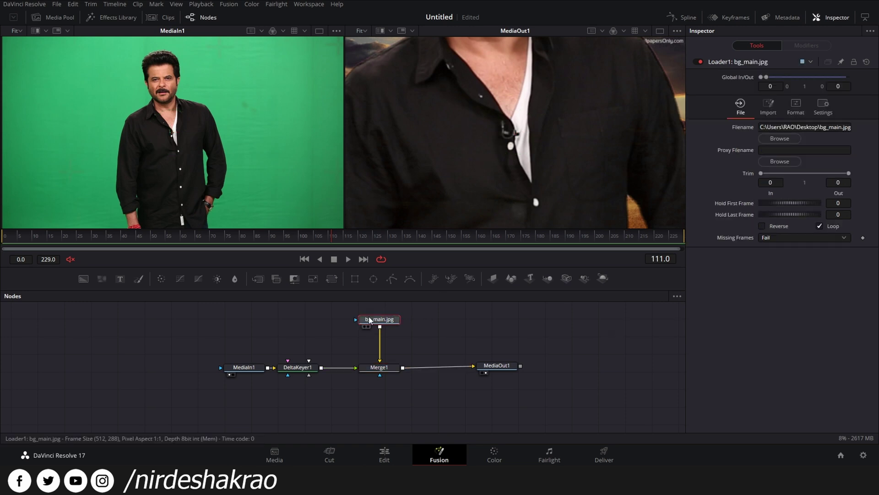
mouse_move(400, 321)
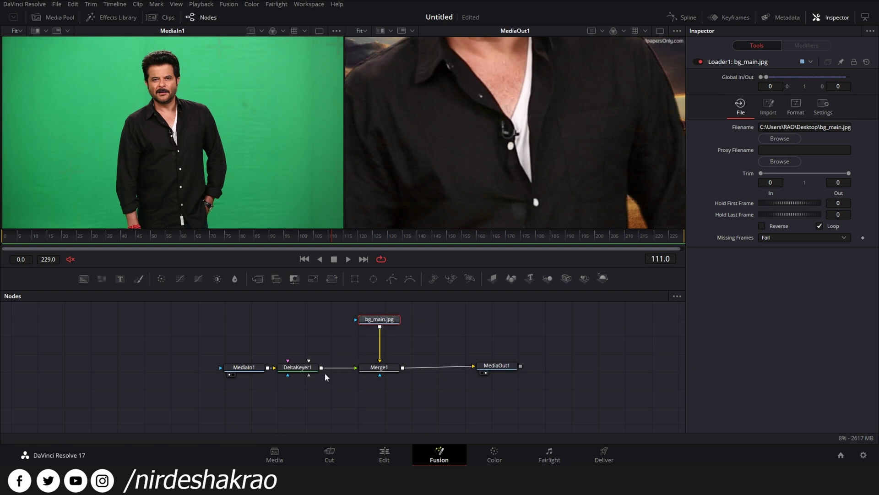
left_click_drag(203, 339, 311, 312)
left_click_drag(383, 321, 271, 373)
left_click_drag(360, 319, 337, 325)
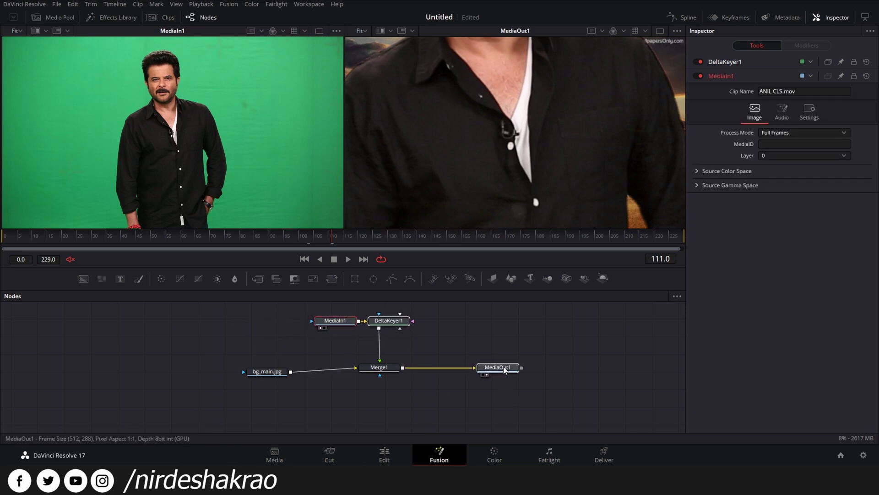
left_click_drag(503, 366, 504, 369)
Show bg_main.jpg in the first viewer and compare its frame size with the composite at MediaOut1
scroll(538, 193, "down", 3)
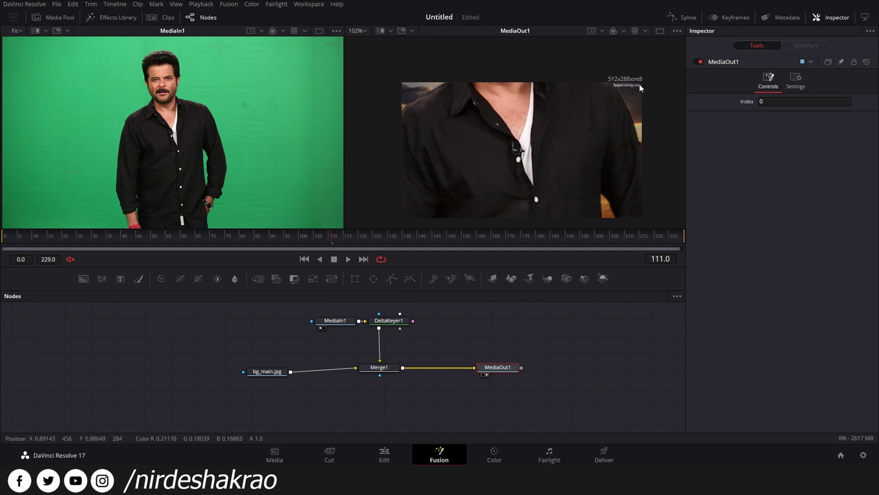
left_click(266, 372)
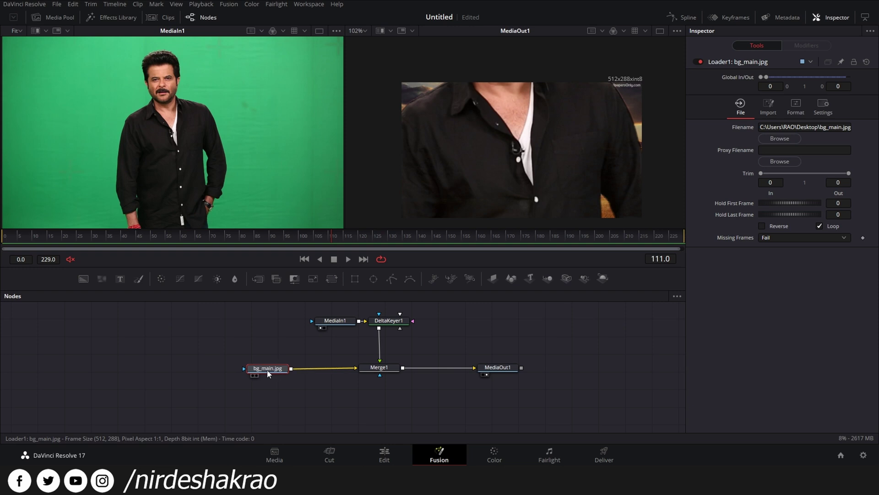
key("1")
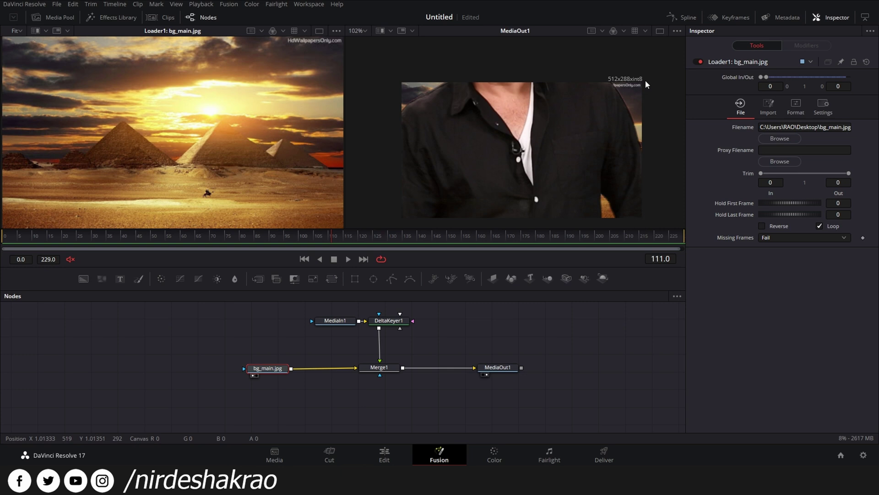
left_click(513, 369)
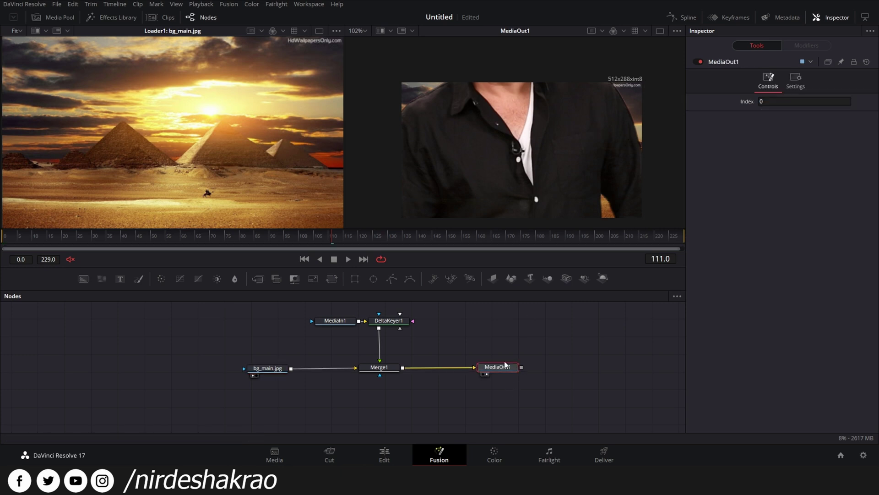
Move bg_main.jpg farther from Merge1, insert a Resize node between them, and fit the whole composite in the MediaOut1 viewer
left_click_drag(270, 370, 221, 370)
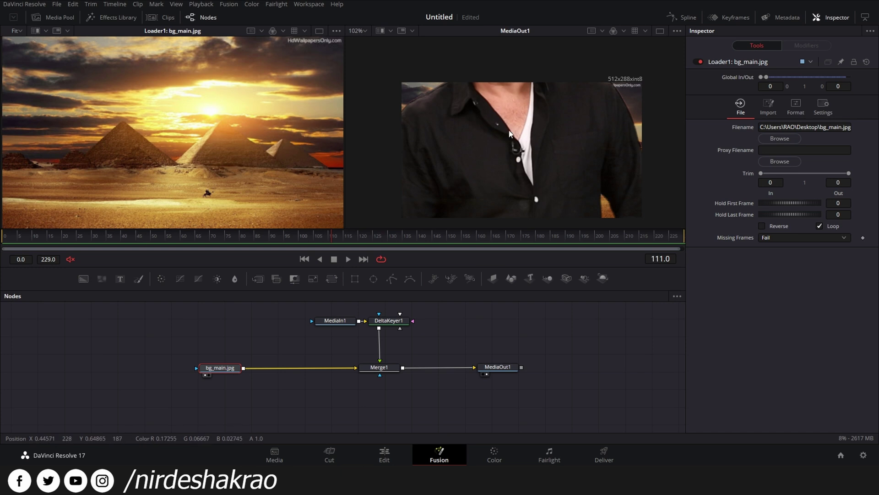
left_click_drag(224, 372, 228, 371)
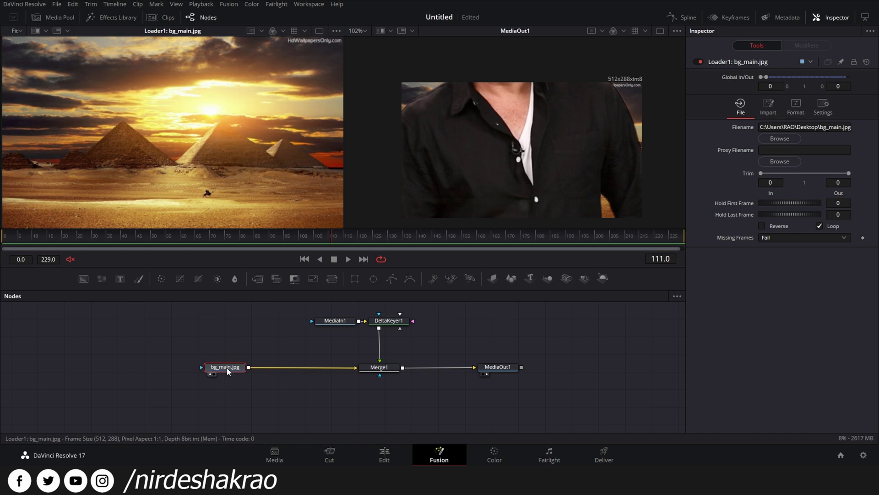
left_click(315, 282)
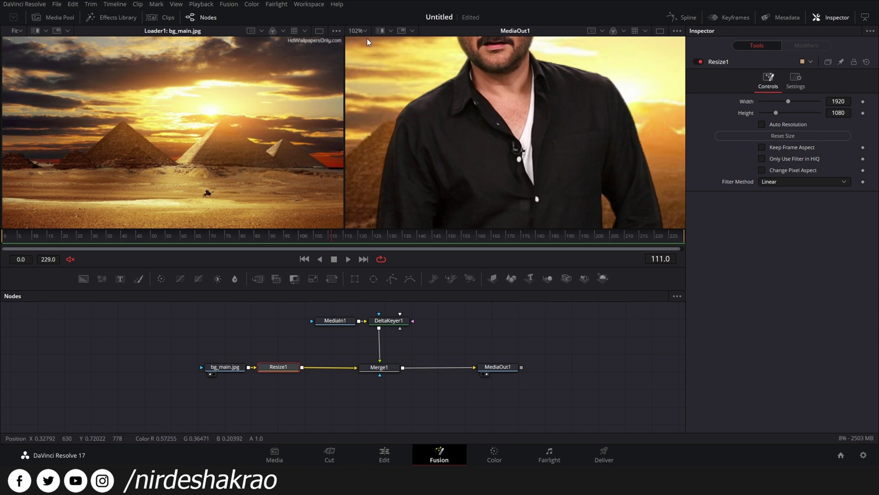
scroll(423, 109, "down", 3)
scroll(423, 106, "down", 3)
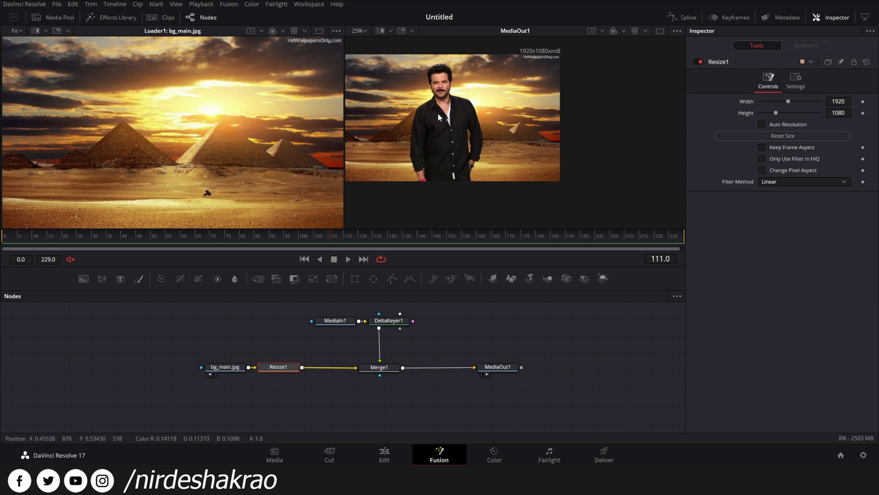
key("ctrl+f")
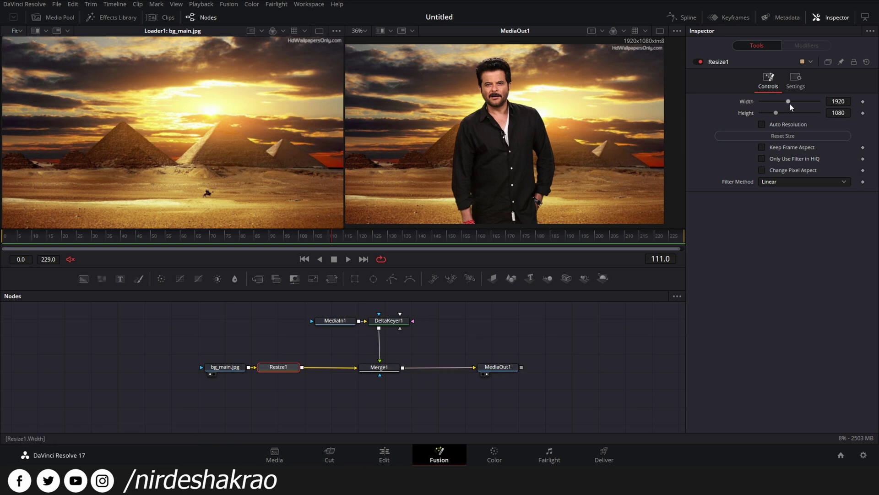
Try a smaller Resize1 frame of 1130 × 646 and restore the size to 1920 × 1080
left_click_drag(788, 102, 768, 113)
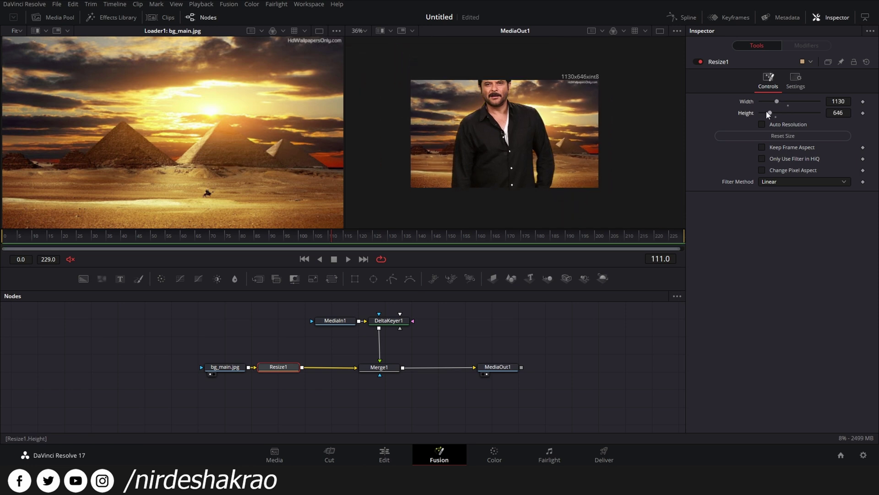
left_click(847, 101)
type("1920")
left_click(844, 115)
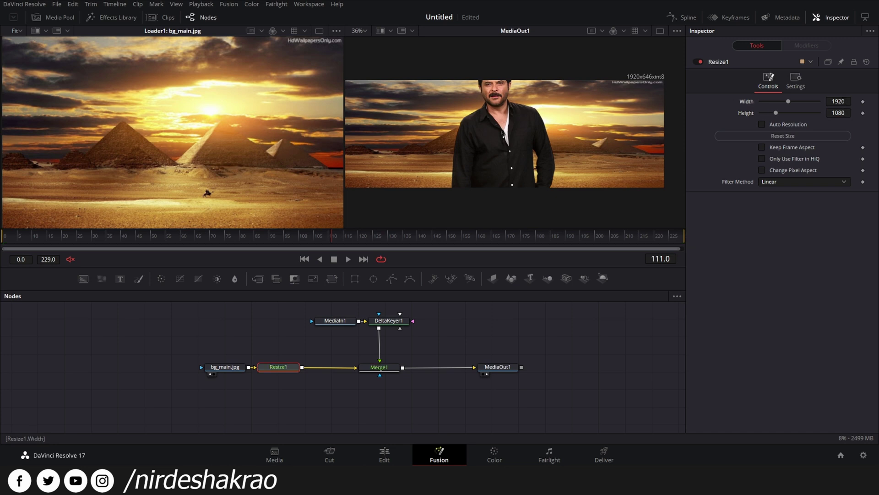
left_click(844, 102)
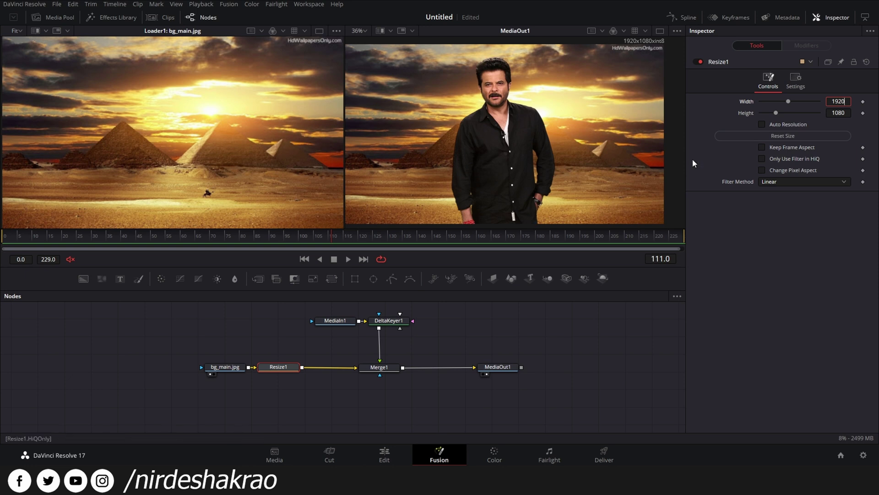
Move the whole node graph slightly lower and review the composite by playing it and scrubbing back to frame 78
left_click_drag(545, 397, 155, 301)
mouse_move(483, 368)
left_mouse_down()
mouse_move(482, 379)
mouse_move(474, 376)
left_mouse_up()
left_click(479, 351)
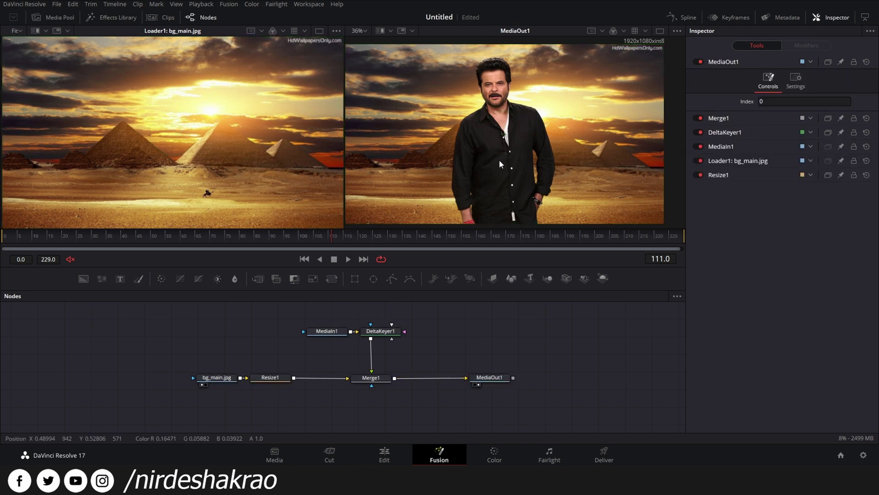
left_click(349, 259)
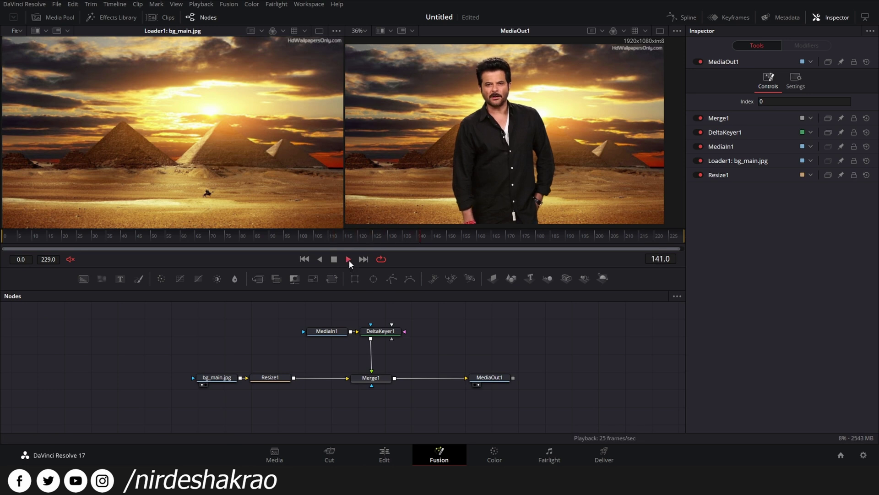
left_click_drag(450, 239, 249, 245)
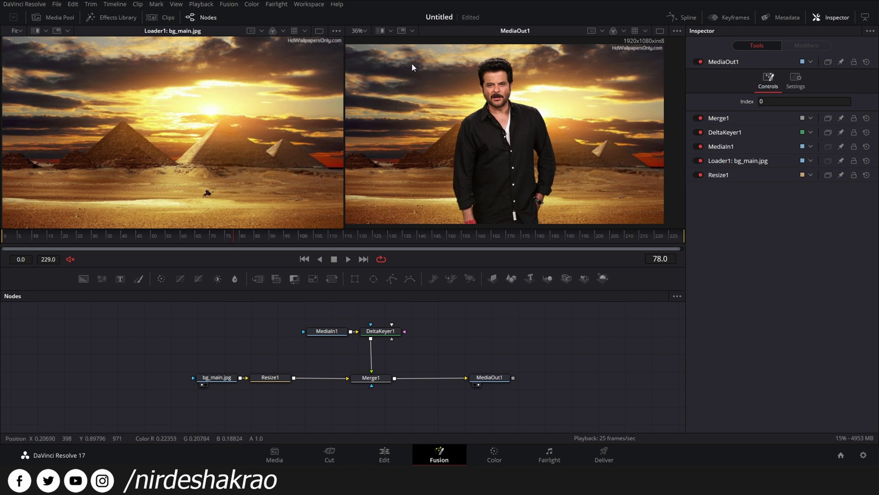
Move bg_main.jpg and Resize1 together farther from Merge1 and select Resize1 as the insertion point
left_click_drag(206, 356, 255, 380)
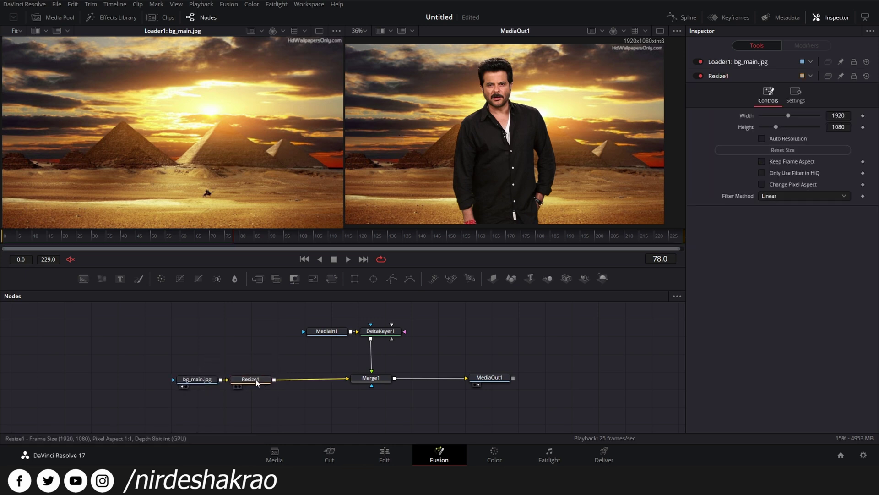
left_click(257, 380)
key("shift+space")
type("loader")
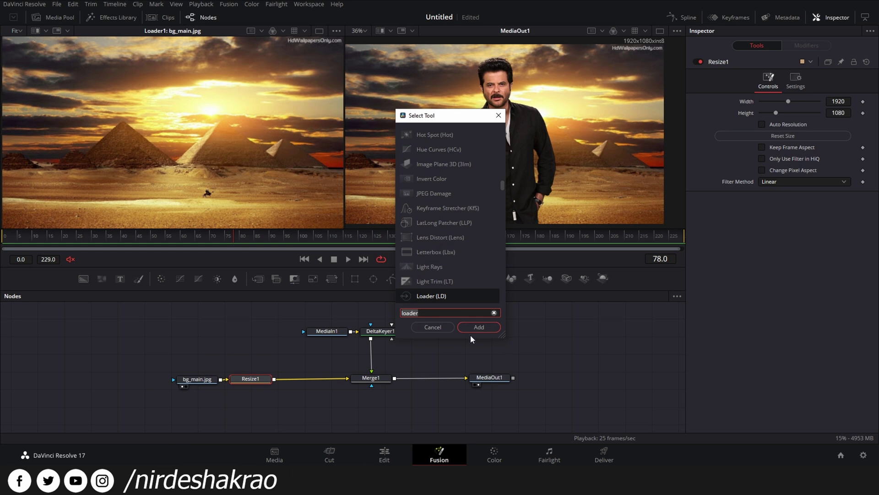
left_click(441, 328)
Insert a Blur node after Resize1 and set its Blur Size to 21.3 to soften the background
left_click(235, 279)
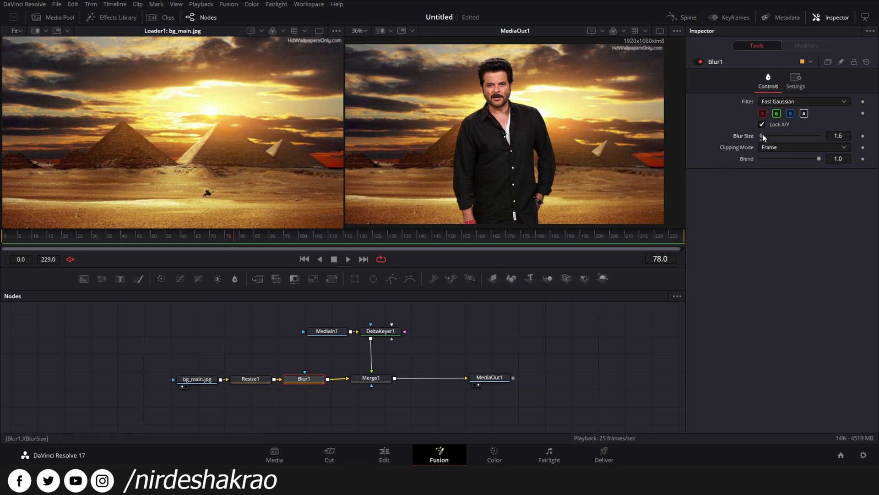
left_click_drag(762, 135, 770, 135)
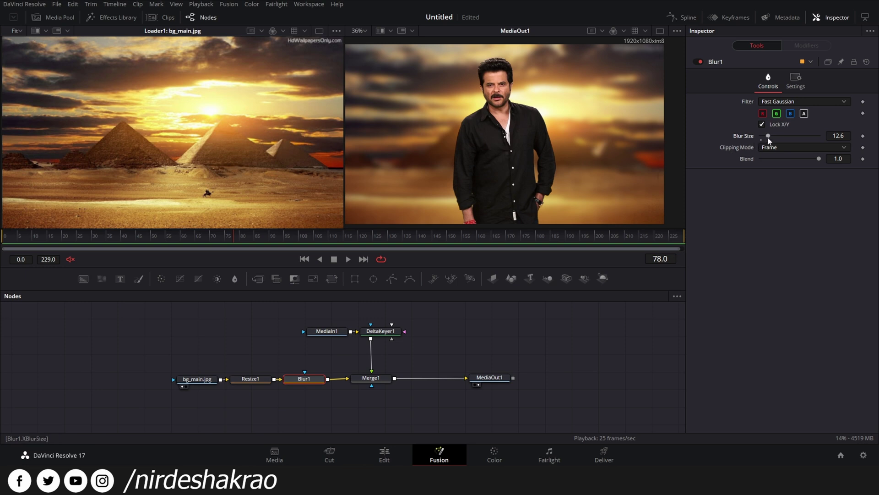
left_click_drag(774, 135, 777, 135)
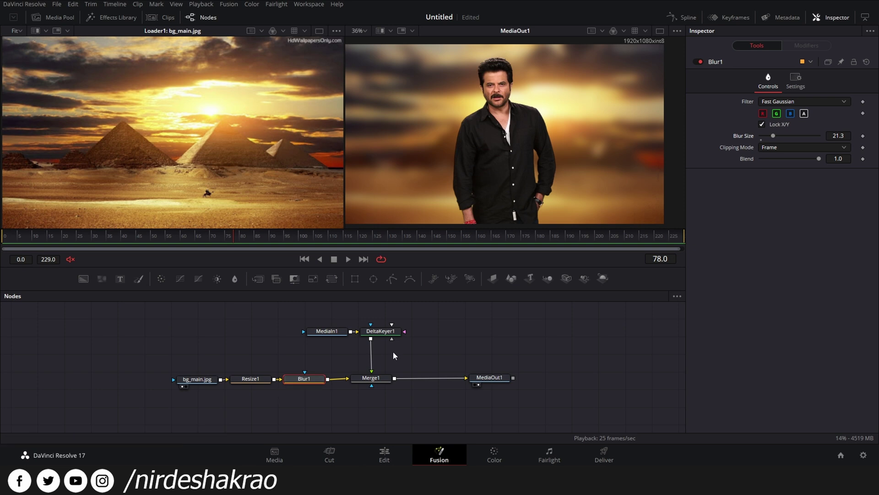
Add a Polygon mask to Blur1 and draw it around the sky and pyramids, extending beyond the frame with its lower edge along the horizon
left_click(391, 279)
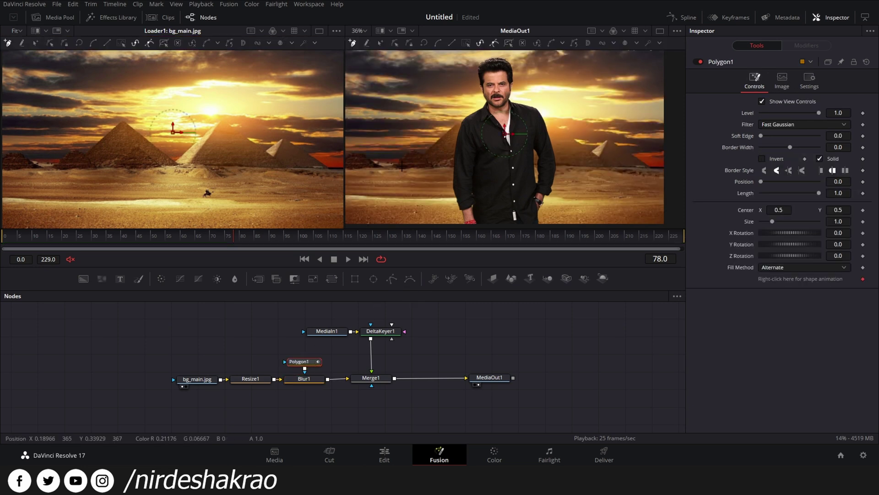
scroll(403, 178, "down", 1)
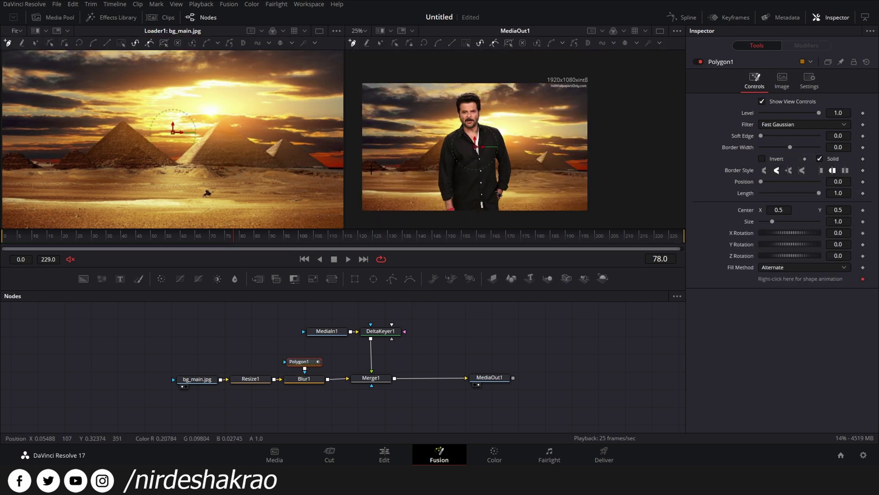
left_click(354, 170)
left_click(605, 172)
left_click_drag(612, 81, 590, 115)
left_click(607, 60)
left_click_drag(607, 60, 743, 63)
left_click(431, 66)
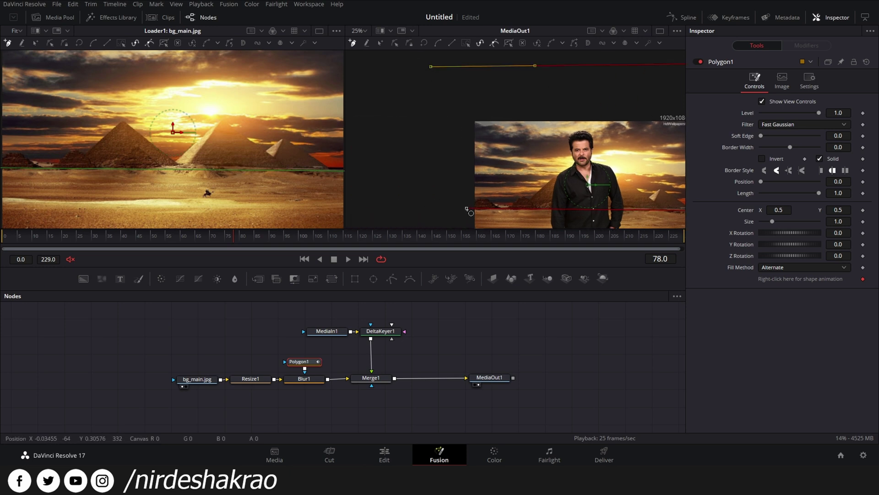
left_click(423, 207)
Move the mask's lower-right point farther outside the frame and inspect its edge along the horizon
left_click_drag(591, 183, 372, 151)
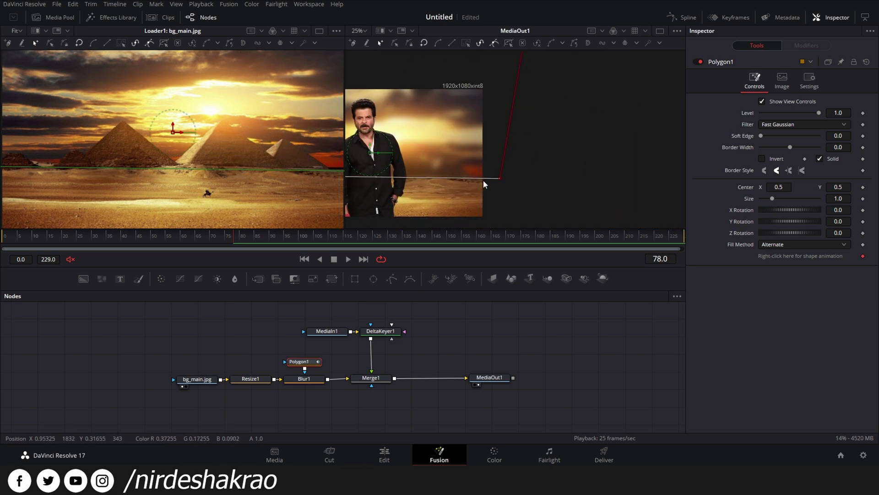
left_click_drag(502, 178, 558, 181)
left_click_drag(378, 174, 544, 173)
scroll(496, 167, "up", 4)
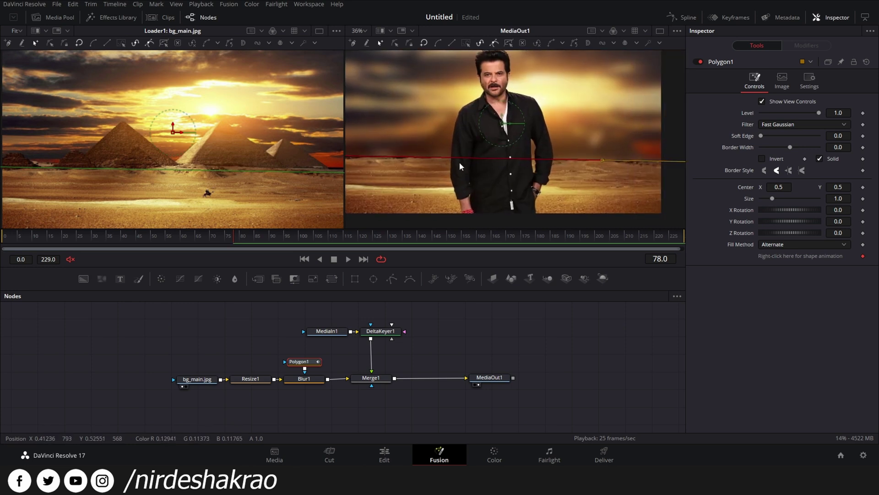
left_click_drag(445, 176, 507, 181)
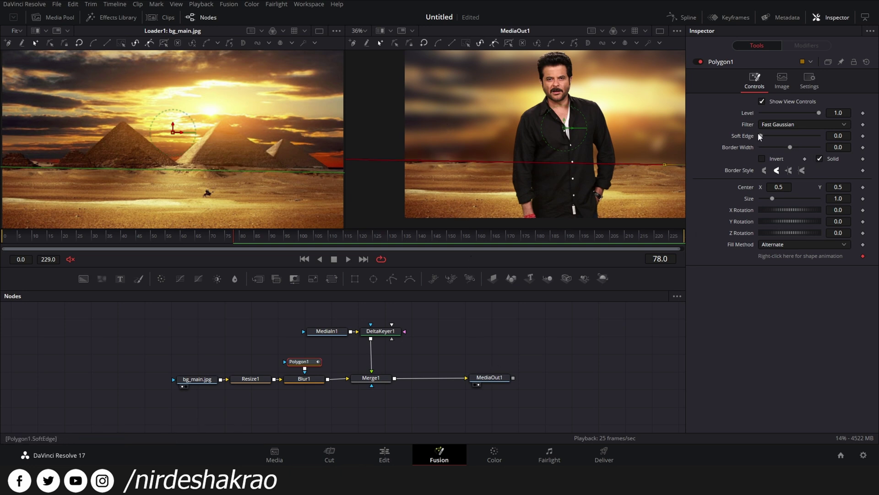
Raise the Polygon1 mask's Soft Edge to 1.0
left_click_drag(761, 136, 876, 136)
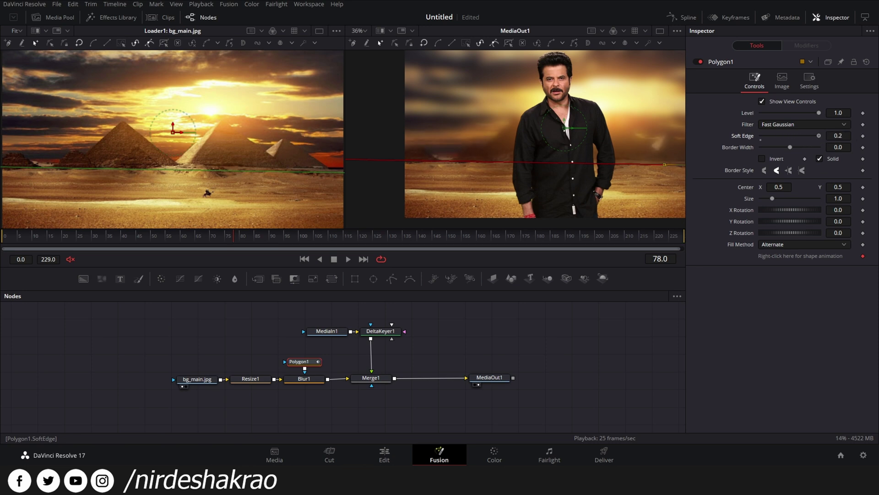
double_click(841, 136)
type("1")
key("Tab")
Try bending the mask's horizon edge behind the subject, and undo that change
left_click_drag(541, 172, 425, 162)
mouse_move(543, 167)
left_mouse_down()
mouse_move(550, 193)
mouse_move(555, 162)
left_mouse_up()
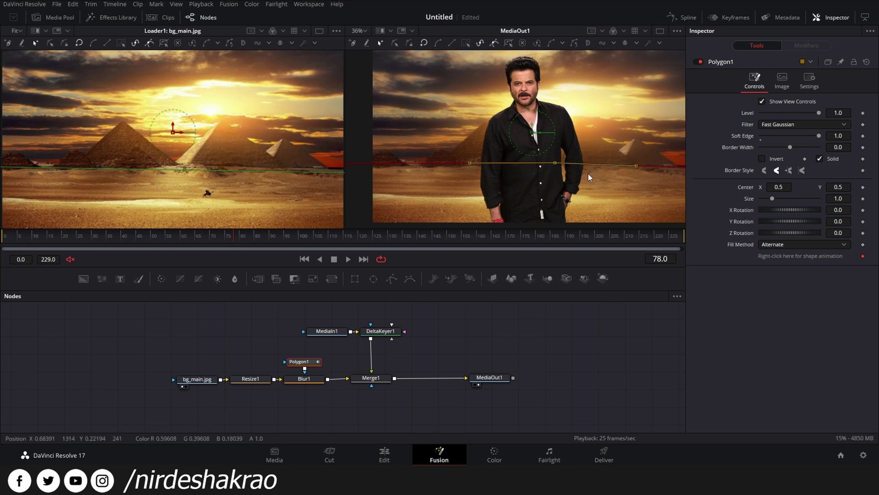
key("ctrl+z")
Reposition the mask's two lower corner points outside the frame so its bottom edge follows the horizon
scroll(588, 172, "down", 1)
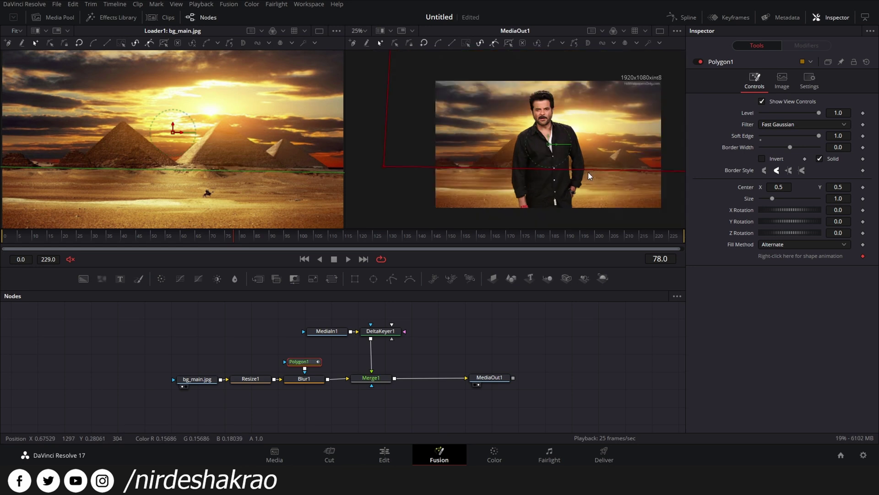
left_click_drag(384, 194, 388, 167)
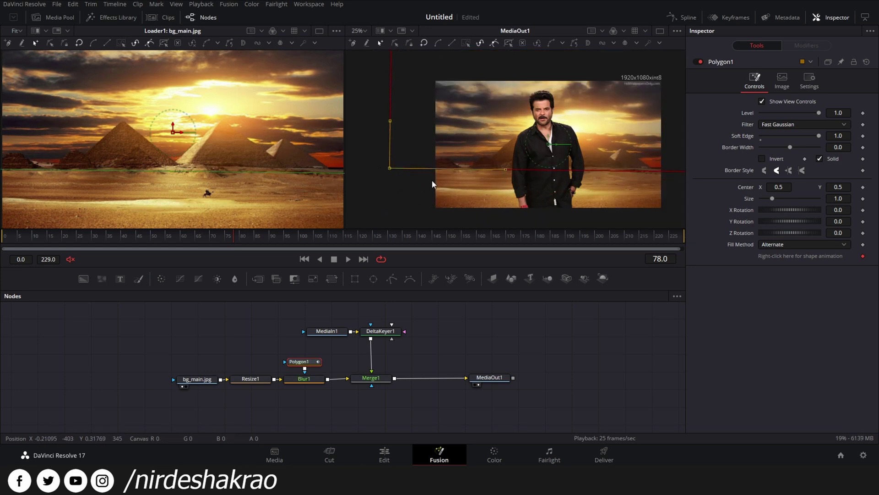
left_click_drag(499, 178, 412, 191)
left_click_drag(650, 184, 648, 181)
left_click_drag(568, 190, 684, 182)
scroll(515, 163, "up", 2)
left_click_drag(541, 185, 503, 172)
Try Soft Edge values of 0.5 and 0.1 on the Polygon1 mask
left_click(838, 136)
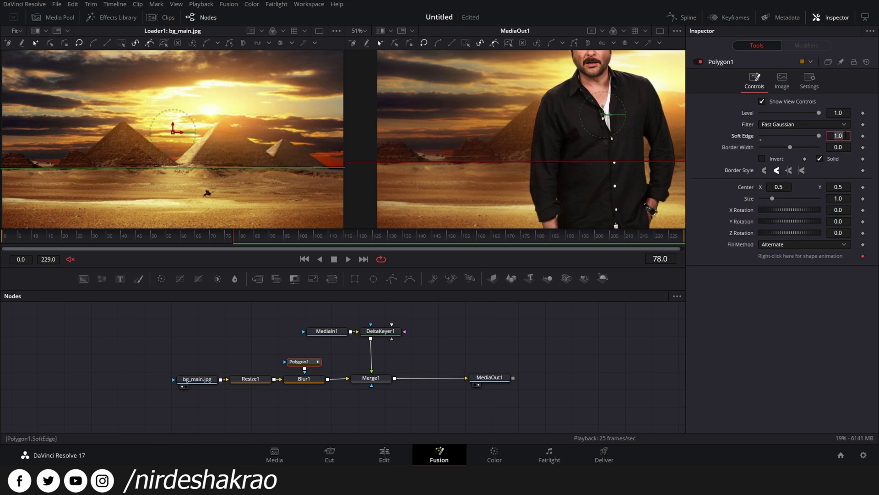
type(".5")
key("Return")
left_click(846, 135)
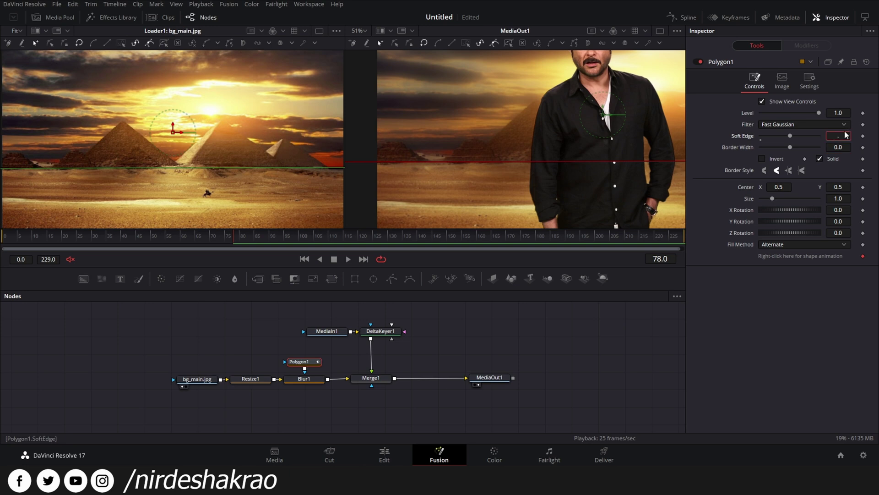
type(".1")
key("Tab")
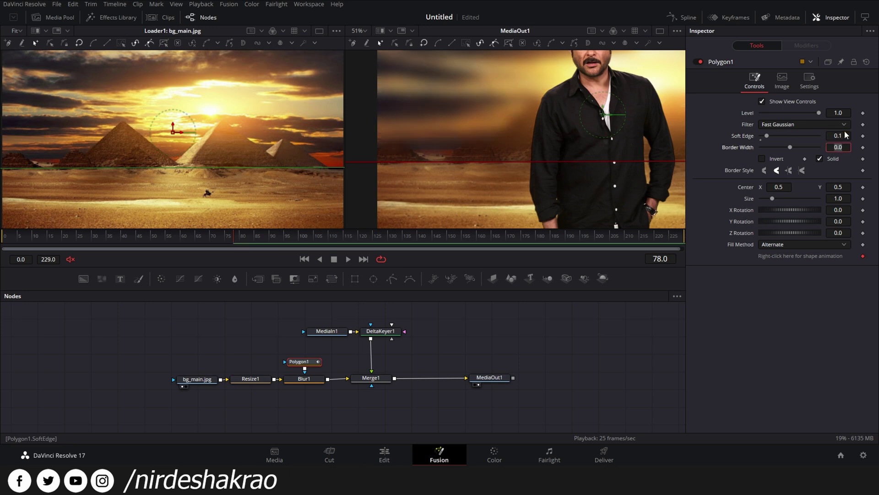
left_click(847, 137)
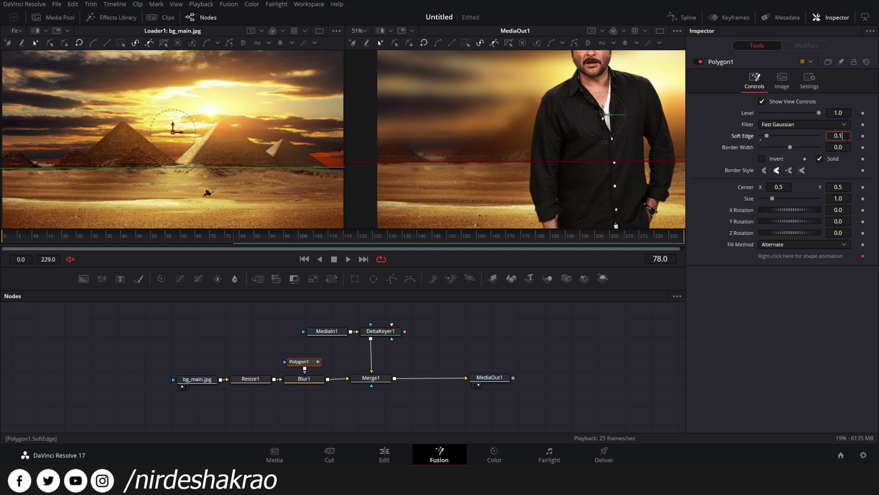
Set the Polygon1 mask's Border Width to -0.066 and its Soft Edge to 0.3
mouse_move(792, 148)
left_mouse_down()
mouse_move(804, 148)
mouse_move(785, 142)
left_mouse_up()
left_click(844, 136)
type(".3")
key("Tab")
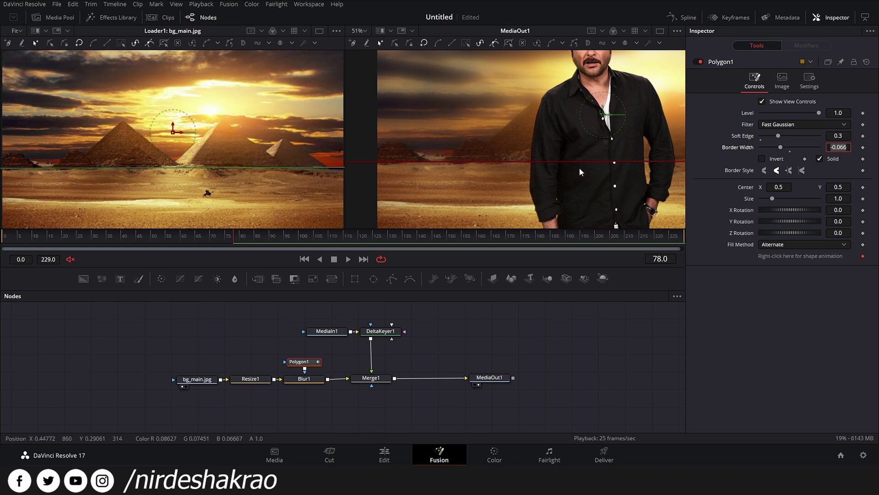
Increase the Polygon1 mask's Soft Edge to 0.5 while checking the whole composite
scroll(579, 168, "down", 3)
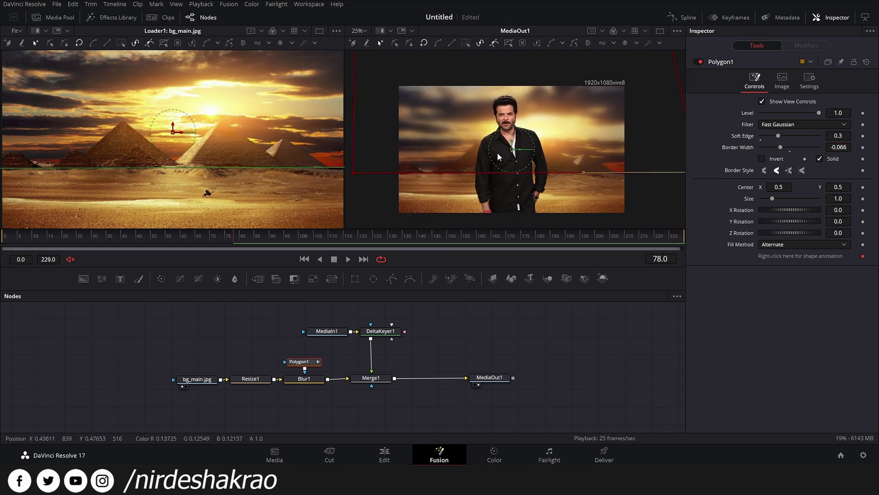
left_click(846, 188)
left_click(841, 136)
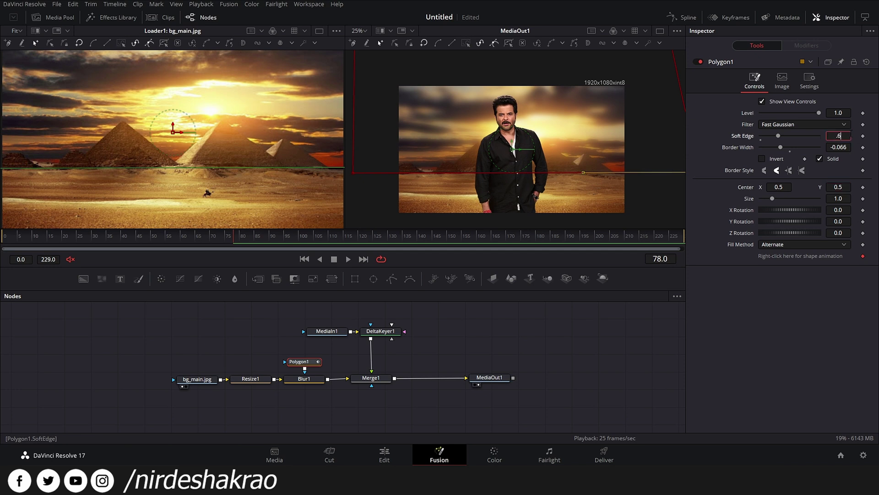
type(".5")
key("Tab")
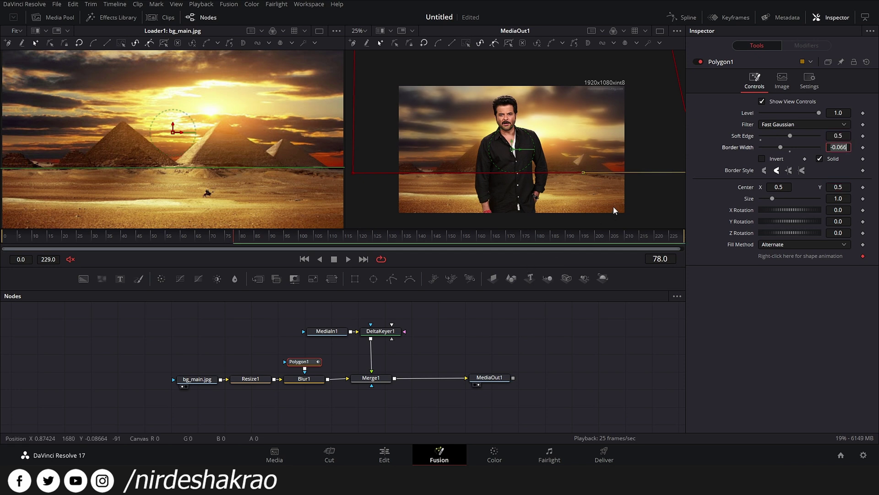
Examine the composite without the mask outline and compare it with Blur1 switched off and on
left_click(473, 383)
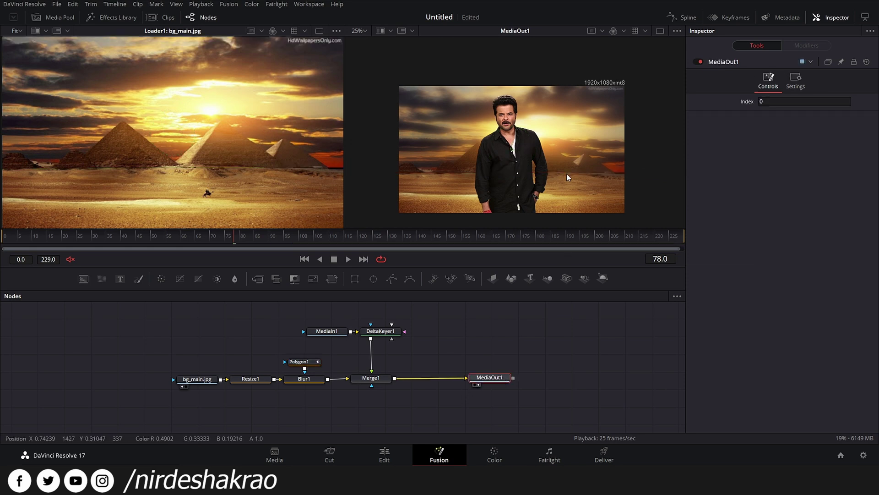
scroll(568, 178, "up", 2)
left_click_drag(540, 158, 553, 144)
left_click_drag(434, 130, 452, 132)
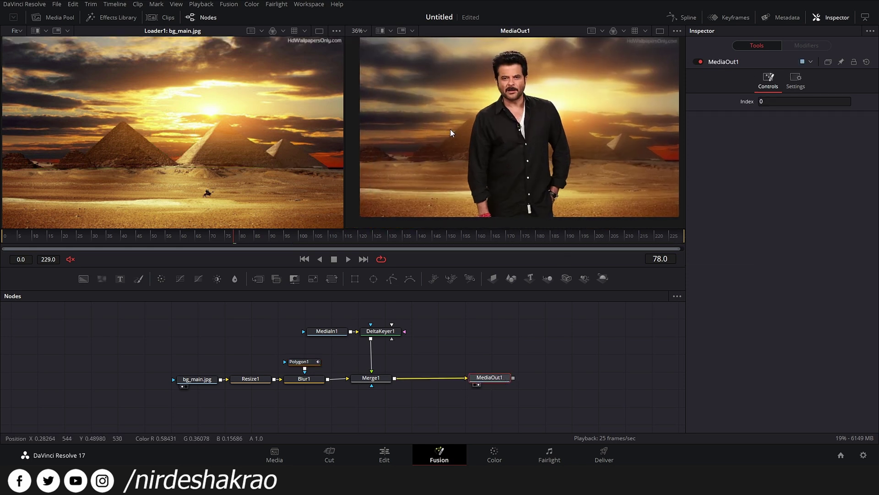
left_click(311, 381)
left_click(699, 60)
left_click(698, 60)
left_click(699, 60)
left_click(699, 60)
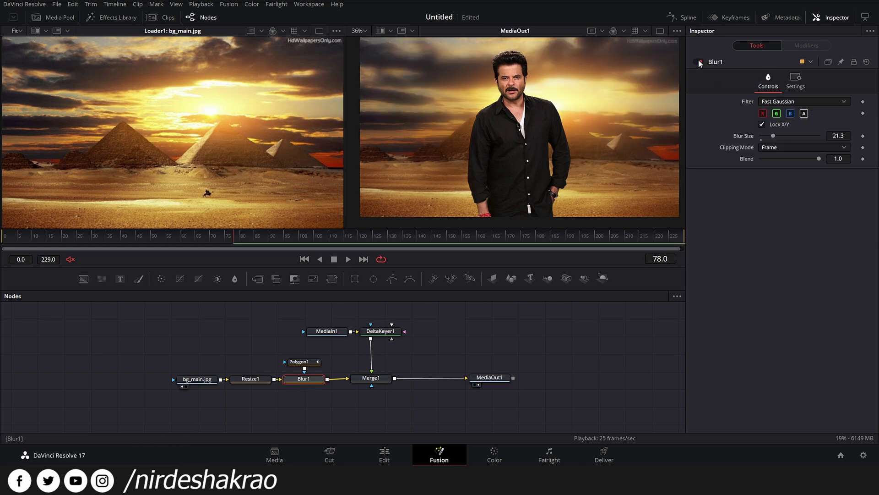
left_click(698, 60)
Rebalance the background blur with a Soft Edge of 0.2898 on Polygon1 and a Blur Size of 7.1 on Blur1
mouse_move(775, 135)
left_mouse_down()
mouse_move(768, 133)
mouse_move(793, 138)
mouse_move(777, 128)
left_mouse_up()
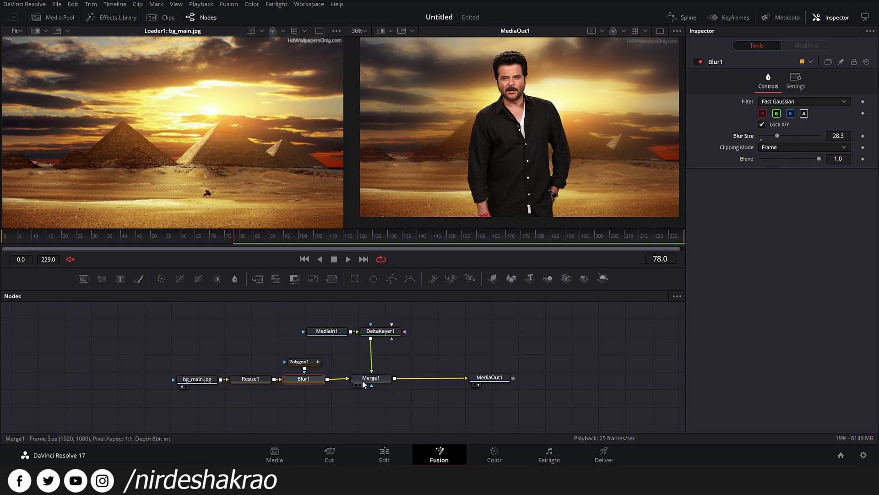
left_click(303, 362)
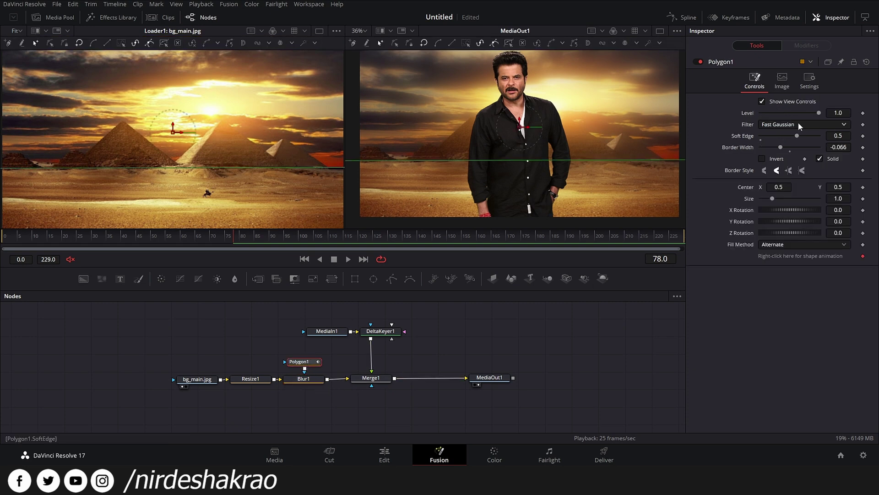
mouse_move(797, 134)
left_mouse_down()
mouse_move(756, 131)
mouse_move(782, 136)
left_mouse_up()
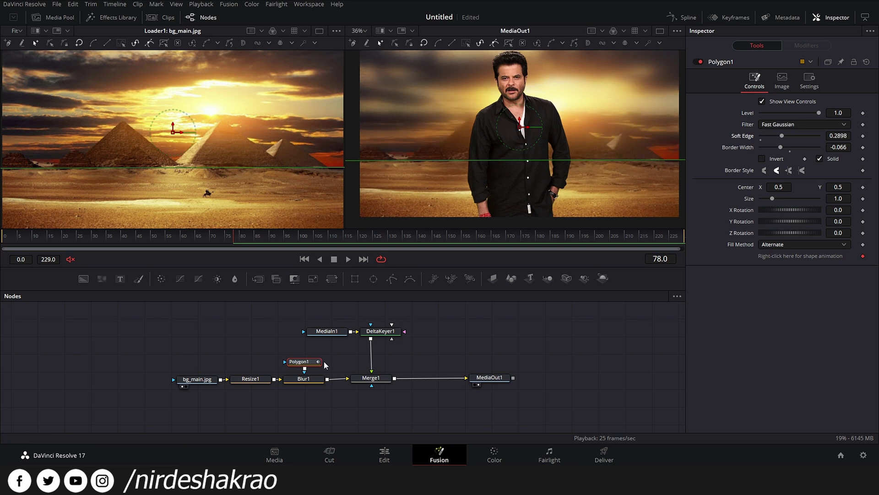
left_click(303, 378)
mouse_move(779, 137)
left_mouse_down()
mouse_move(811, 133)
mouse_move(767, 126)
left_mouse_up()
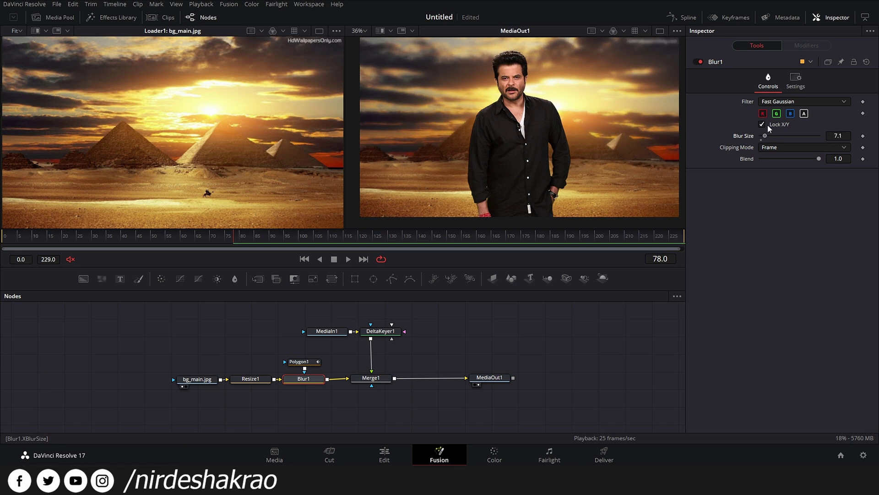
Compare the background before and after the masked blur by repeatedly disabling Blur1, leaving it enabled at the end
left_click(698, 62)
left_click(699, 61)
left_click(699, 61)
left_click(699, 62)
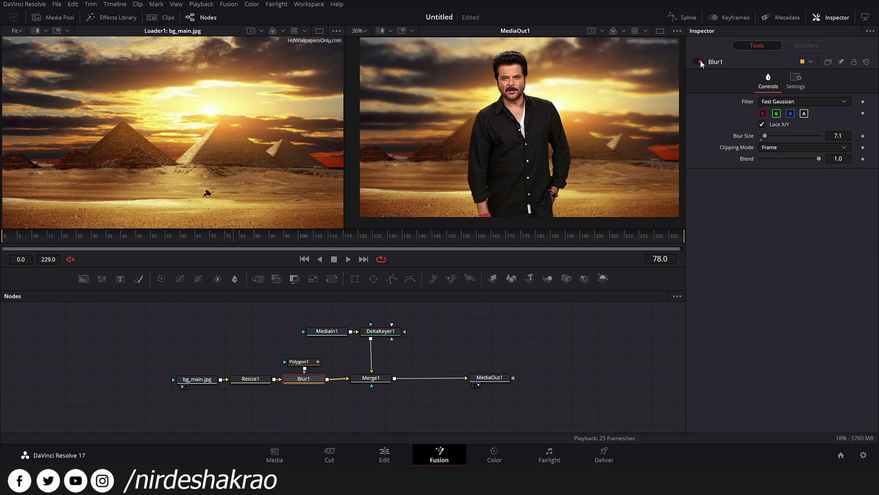
left_click(699, 61)
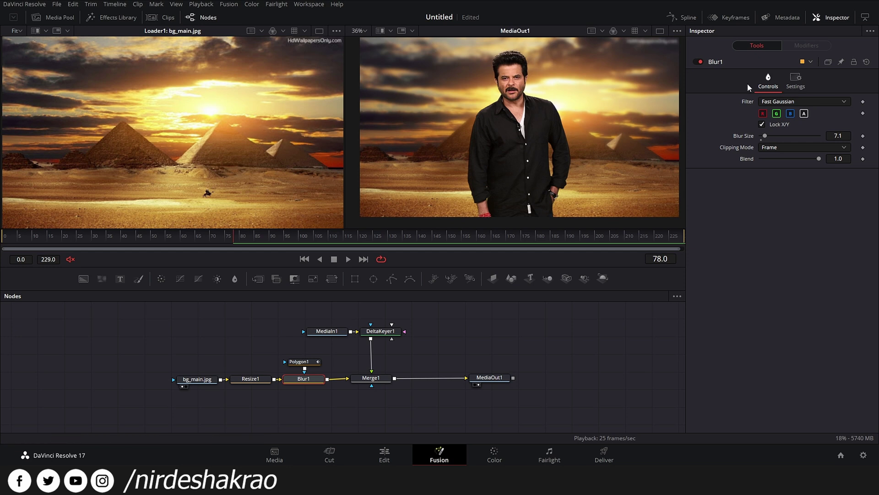
left_click(697, 62)
left_click(697, 61)
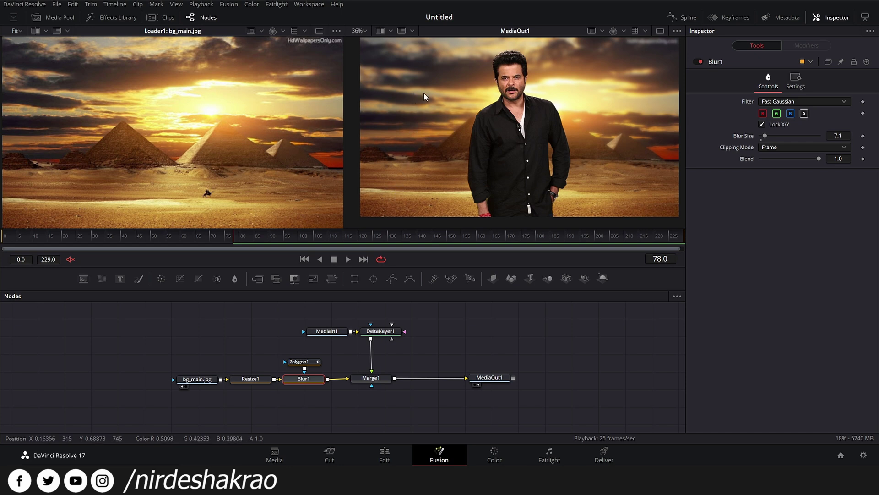
left_click(699, 62)
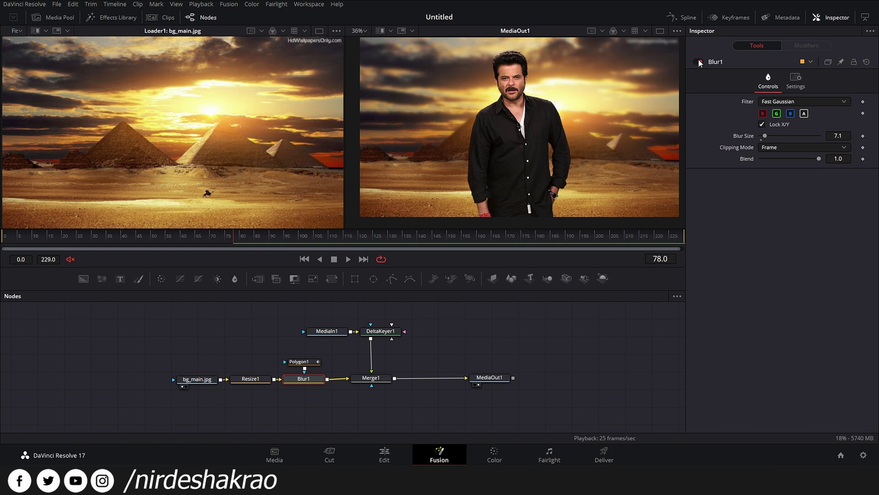
left_click(699, 62)
left_click(699, 61)
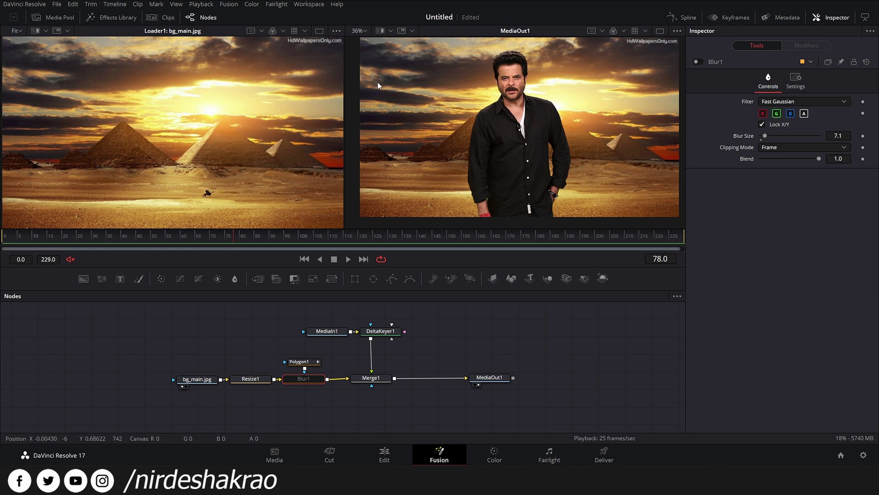
left_click(697, 62)
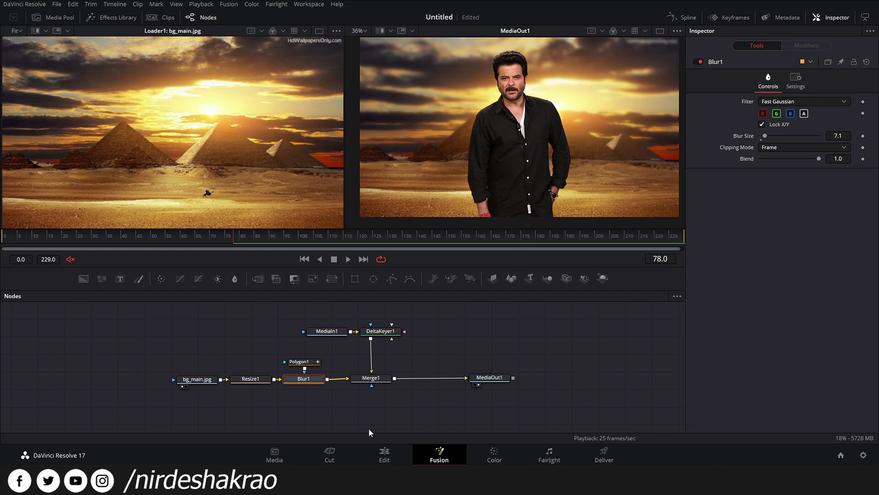
Return to the edit timeline, place the playhead at 00:00:25:03 on the DP.jpg clip and open that clip in Fusion
left_click(385, 461)
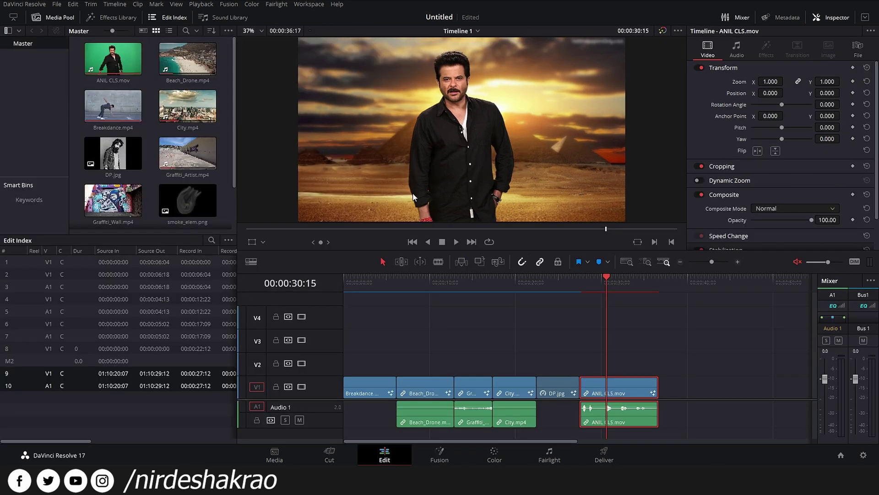
left_click(560, 279)
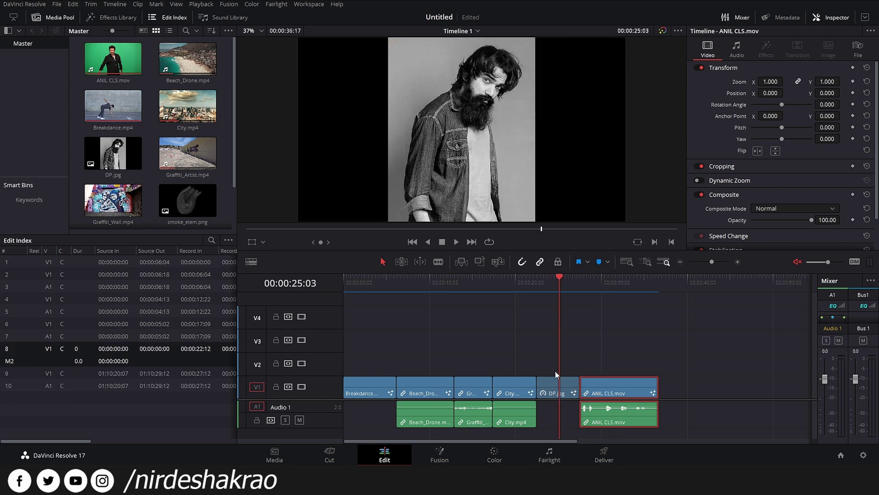
left_click(553, 386)
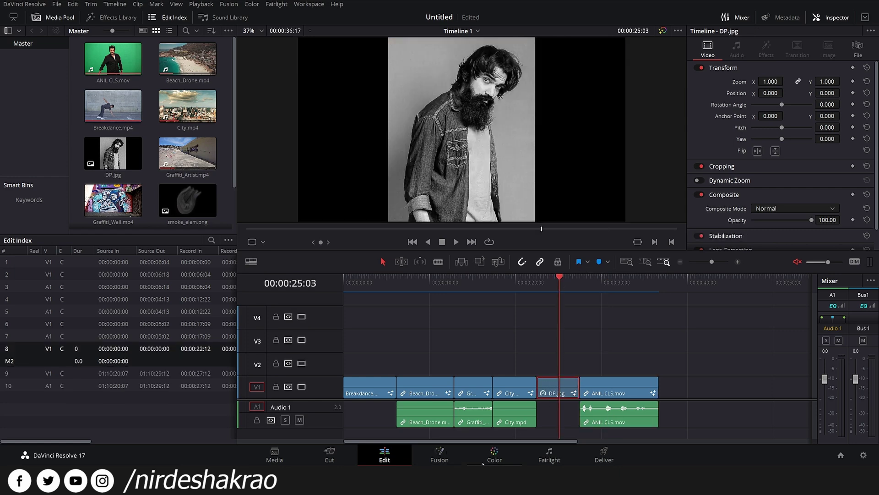
left_click(439, 455)
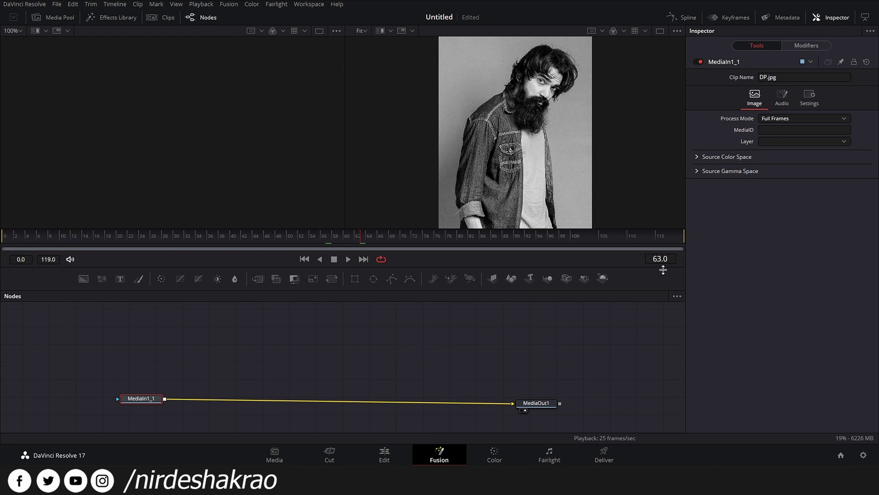
Move MediaIn1_1 away from the output and disconnect it from MediaOut1
left_click_drag(122, 408, 220, 348)
left_click_drag(252, 386, 274, 403)
left_click_drag(419, 379, 429, 364)
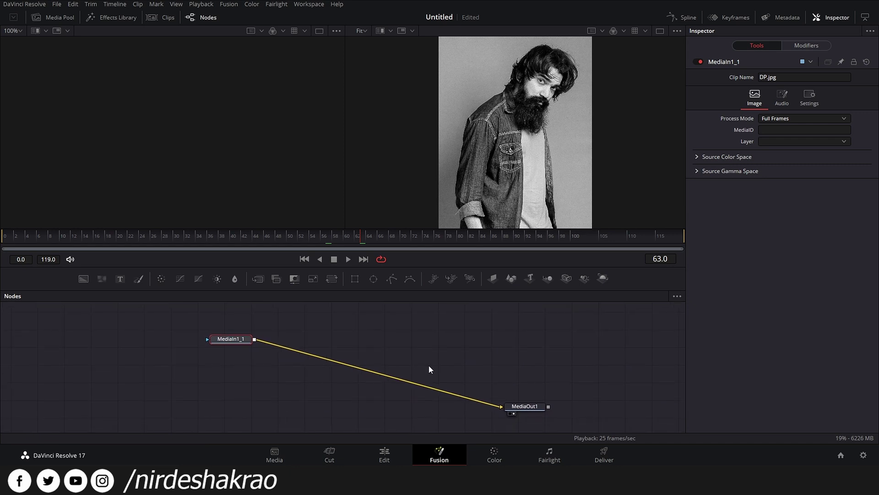
left_click_drag(504, 407, 385, 340)
Add a Background node below MediaIn1_1, connect it to MediaOut1 and check the output's frame size
left_click_drag(84, 279, 96, 308)
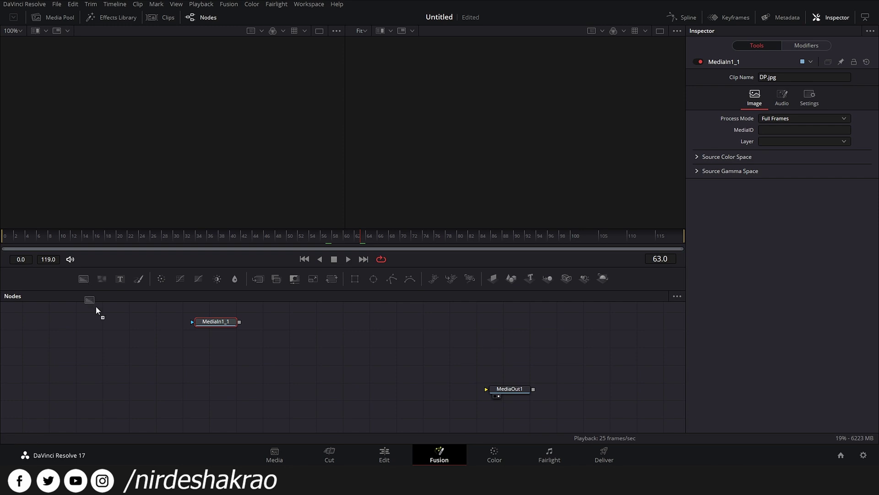
left_click_drag(190, 387, 500, 395)
left_click_drag(323, 353, 319, 363)
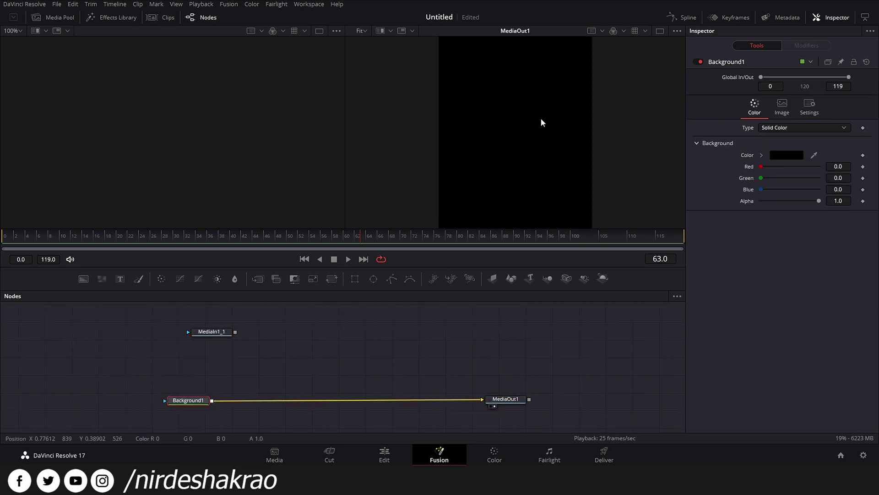
left_click(515, 399)
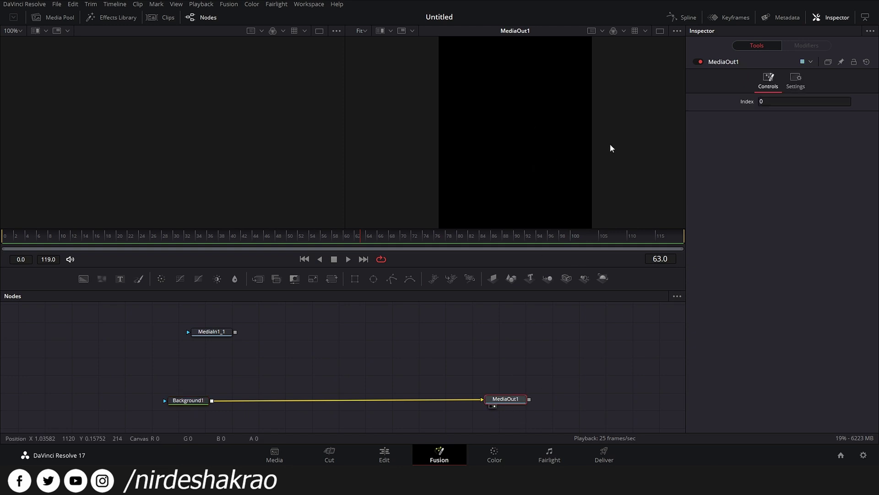
scroll(490, 79, "down", 1)
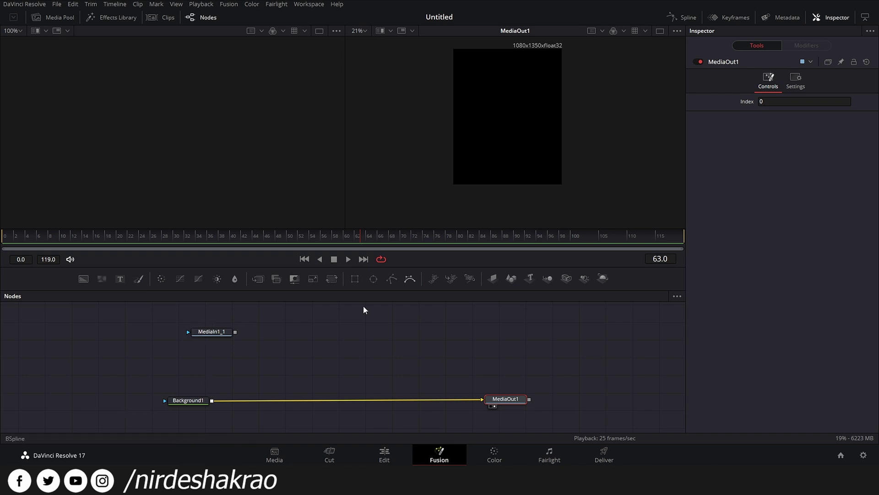
Insert a Resize node after Background1 with a Width of 1920 and a Height of 1080
left_click(184, 401)
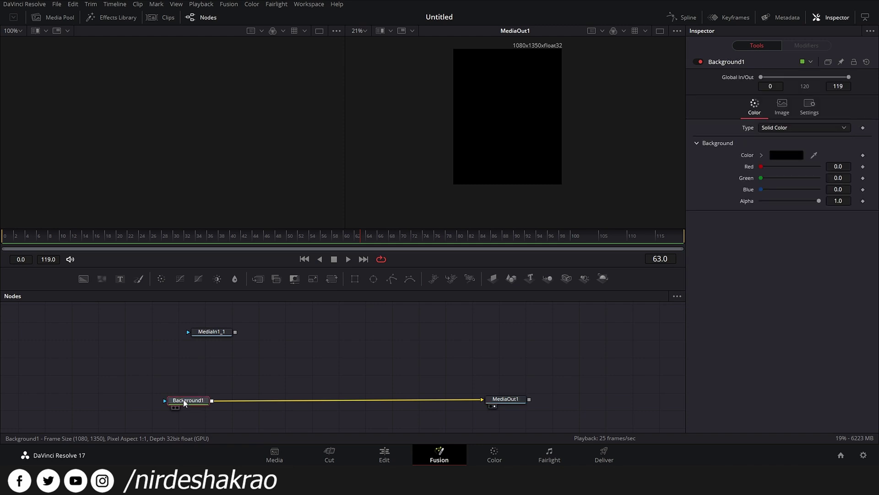
left_click(316, 280)
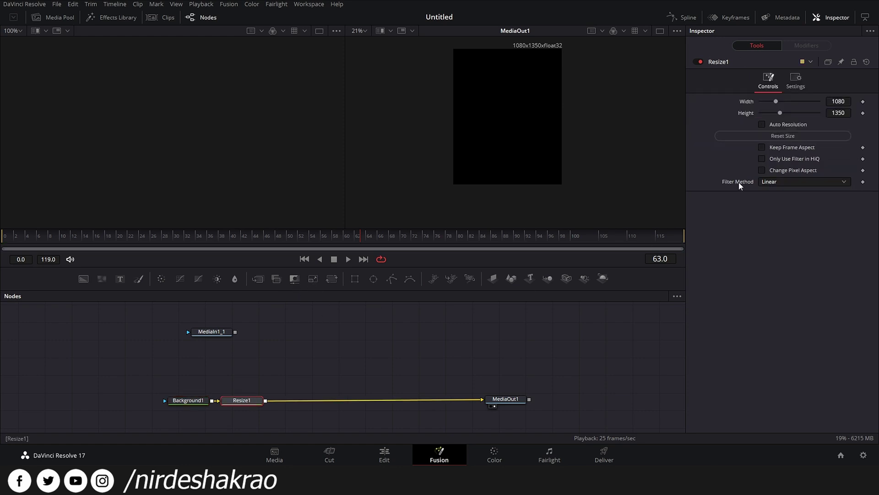
left_click(850, 100)
type("1920")
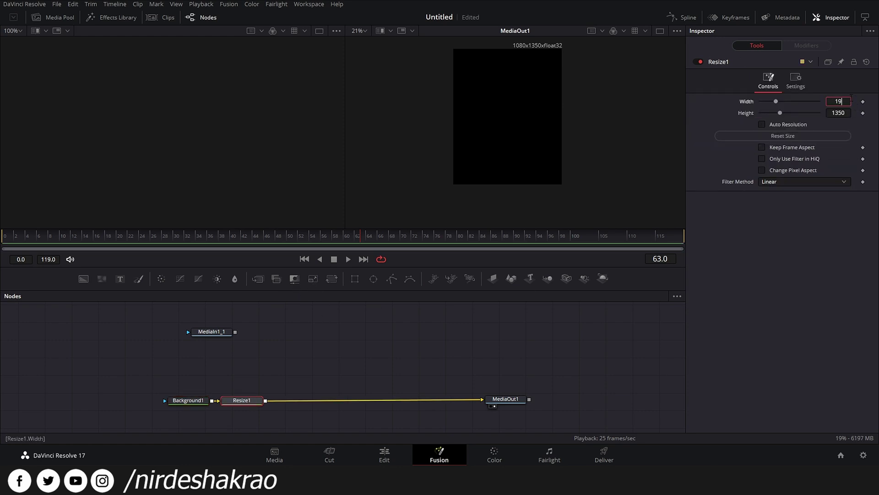
key("Return")
left_click(845, 114)
type("1080")
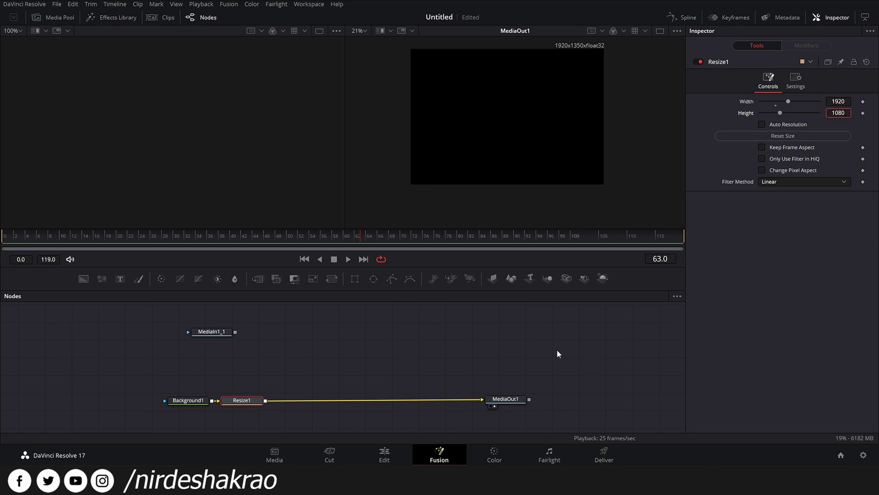
left_click(832, 102)
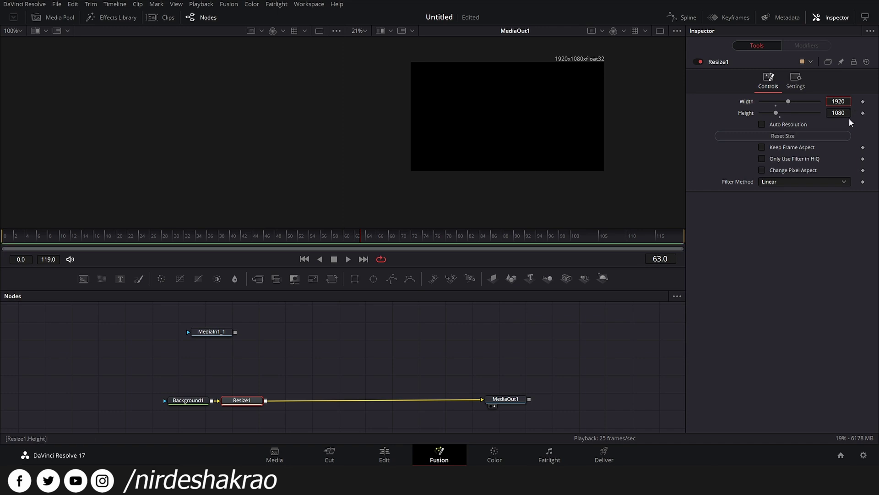
Add a separate particle chain of pEmitter, pMerge and pRender nodes above the link from Resize1 to MediaOut1
mouse_move(218, 335)
left_click_drag(384, 390, 404, 367)
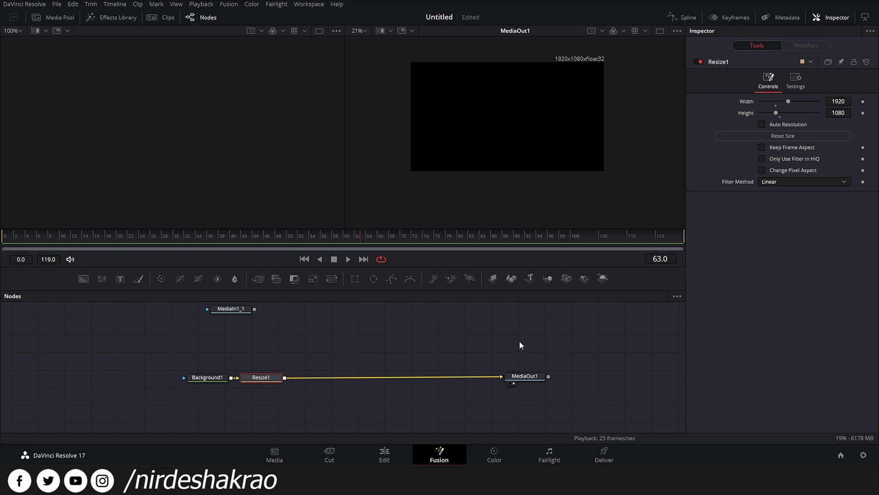
left_click_drag(411, 371, 396, 382)
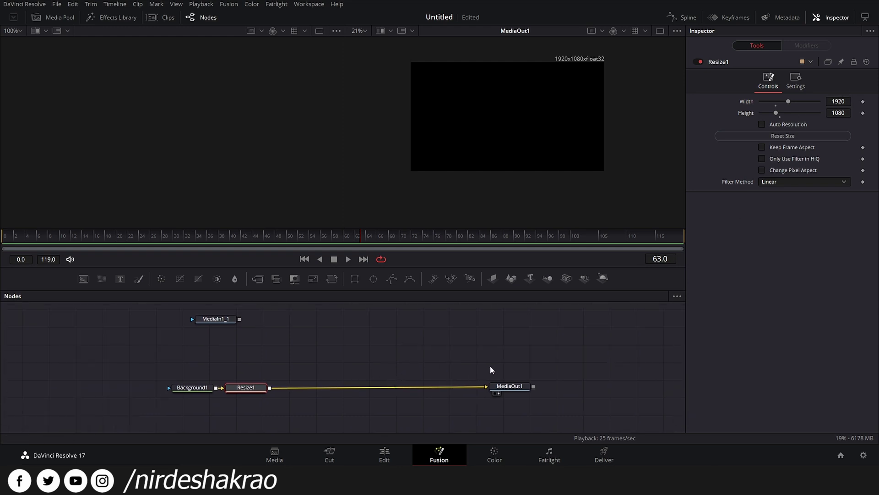
scroll(506, 188, "up", 2)
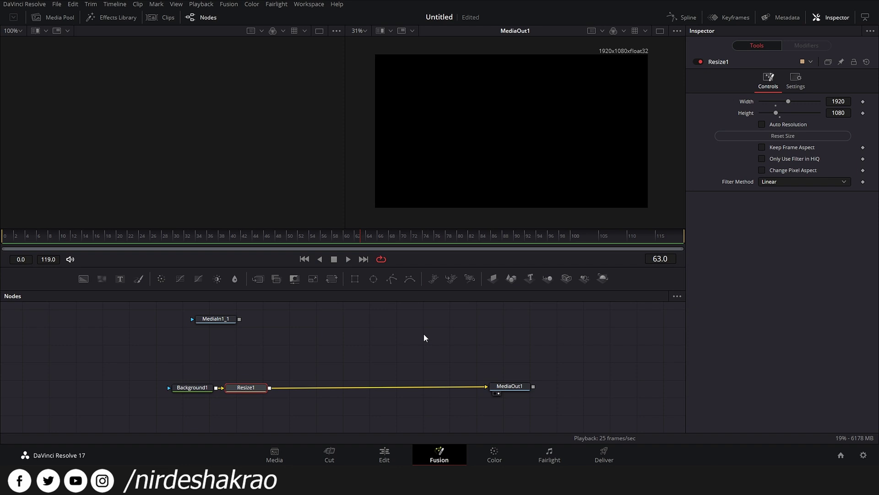
left_click(435, 280)
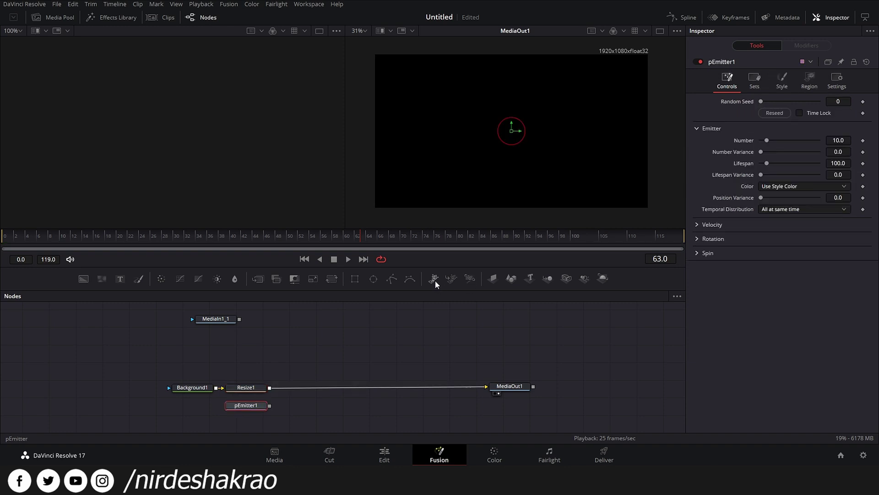
left_click_drag(254, 407, 359, 364)
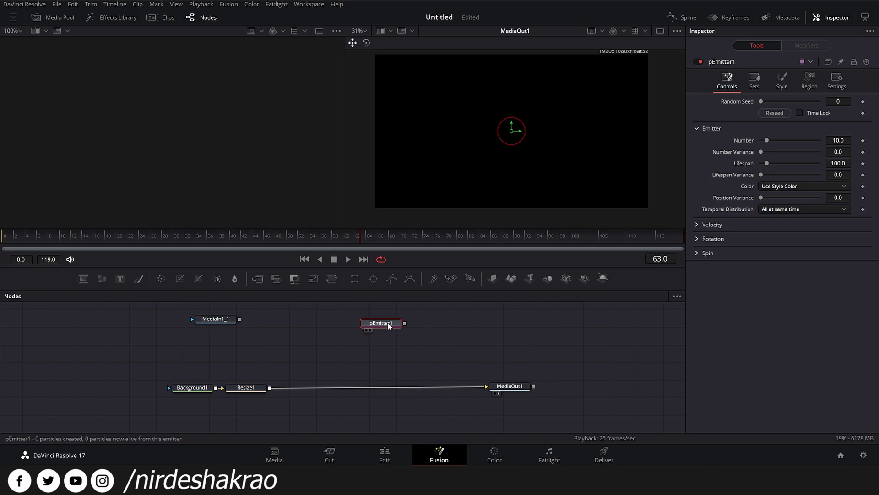
left_click(452, 279)
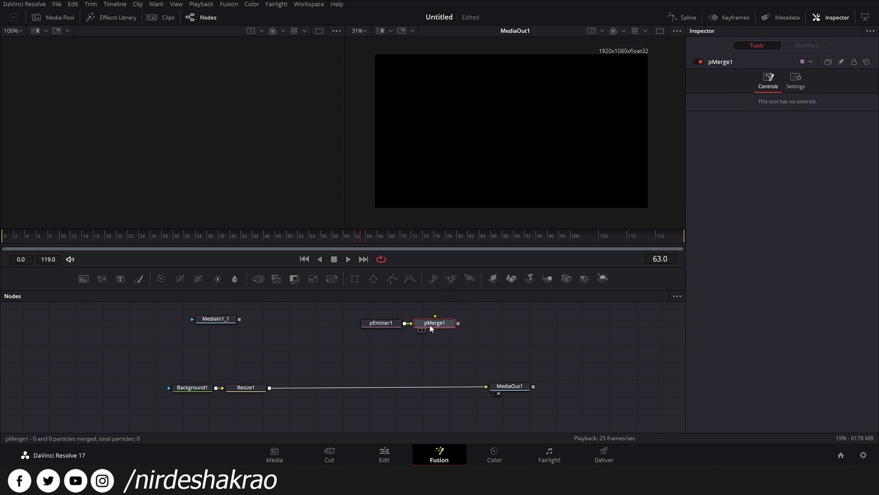
left_click(470, 278)
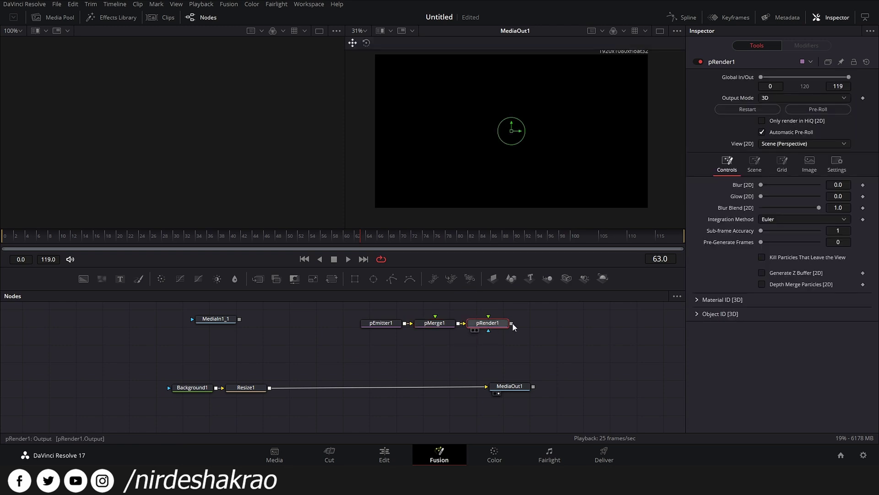
Reposition the particle nodes and merge pRender1 over Resize1 just before MediaOut1
left_click_drag(378, 316, 511, 340)
left_click_drag(380, 312, 326, 354)
left_click(519, 338)
left_click_drag(494, 323, 269, 388)
left_click(494, 338)
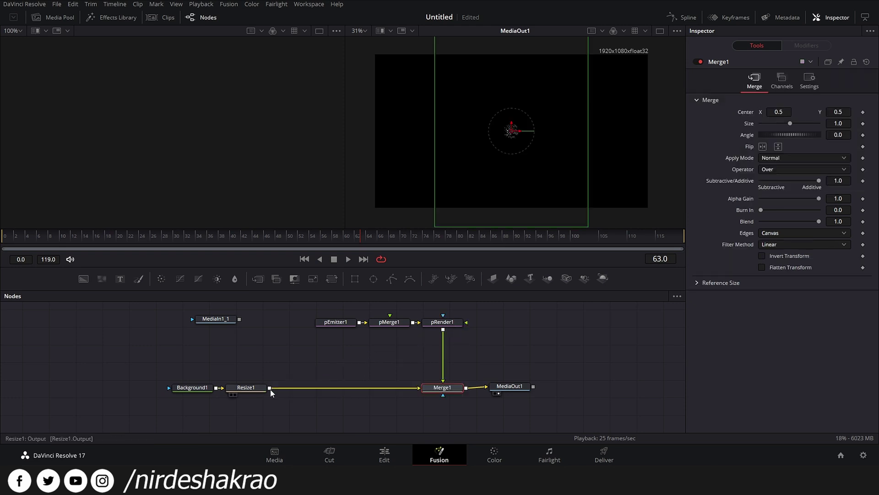
left_click_drag(517, 386, 522, 386)
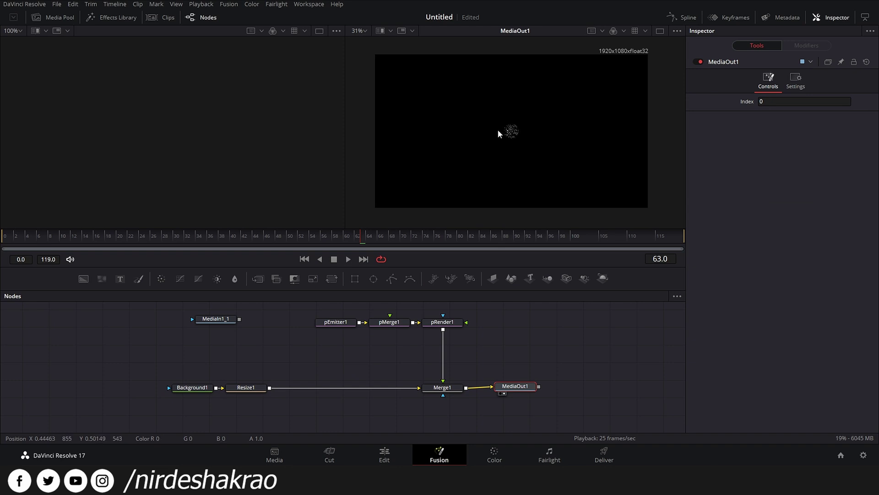
Examine the emitted particles up close by playing the composition from frame 0
scroll(520, 144, "up", 3)
scroll(520, 151, "up", 1)
left_click_drag(523, 150, 490, 223)
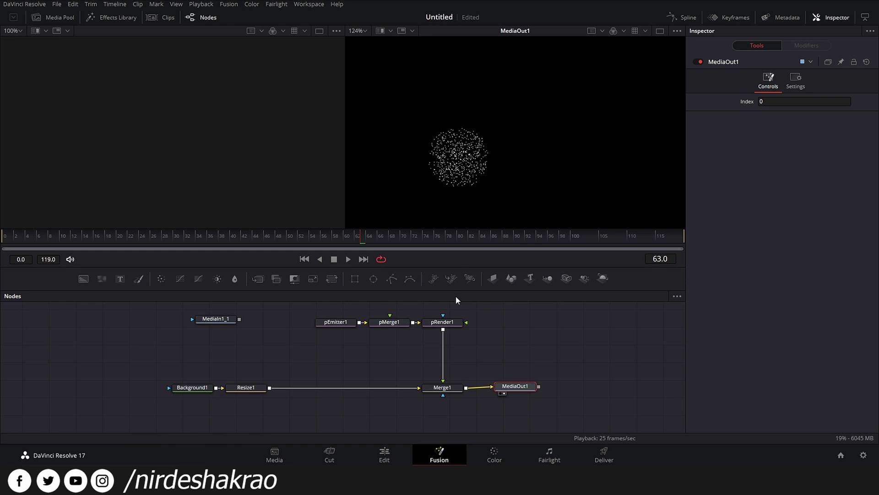
left_click_drag(350, 240, 3, 241)
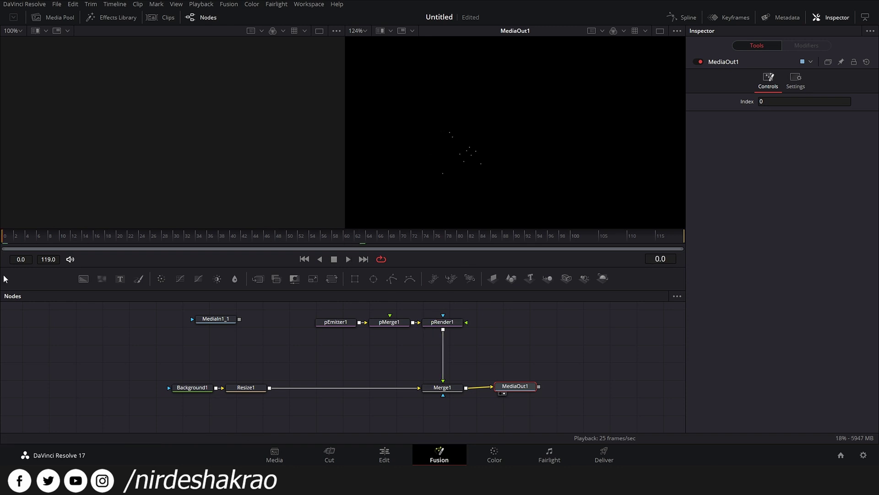
left_click(348, 261)
left_click(348, 262)
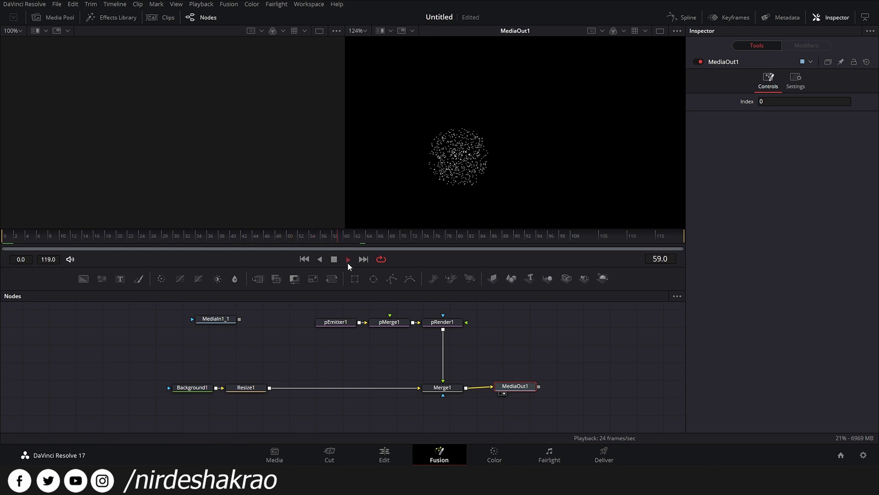
Review the settings of pEmitter1, pMerge1 and pRender1, ending with pEmitter1 selected
left_click(335, 323)
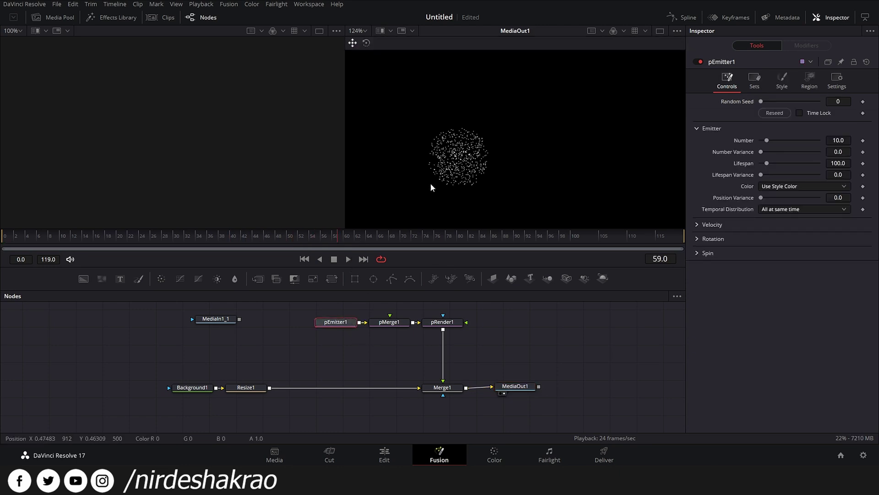
left_click(386, 323)
left_click(449, 322)
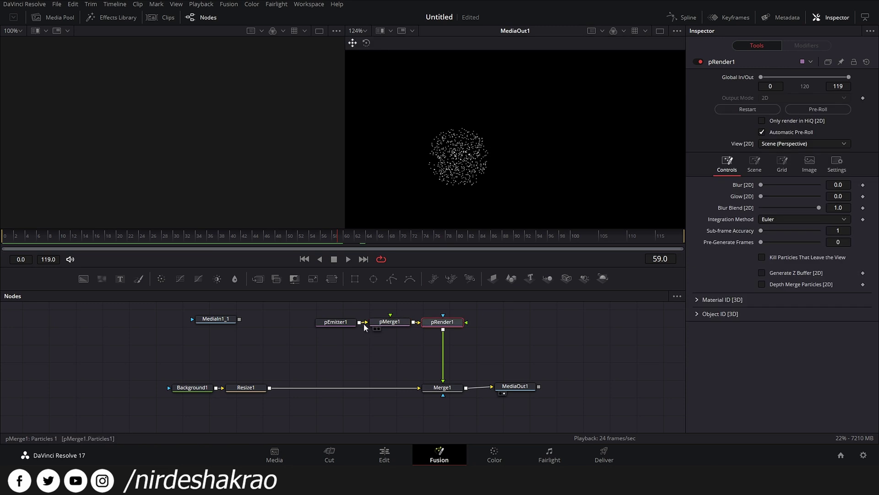
left_click(345, 324)
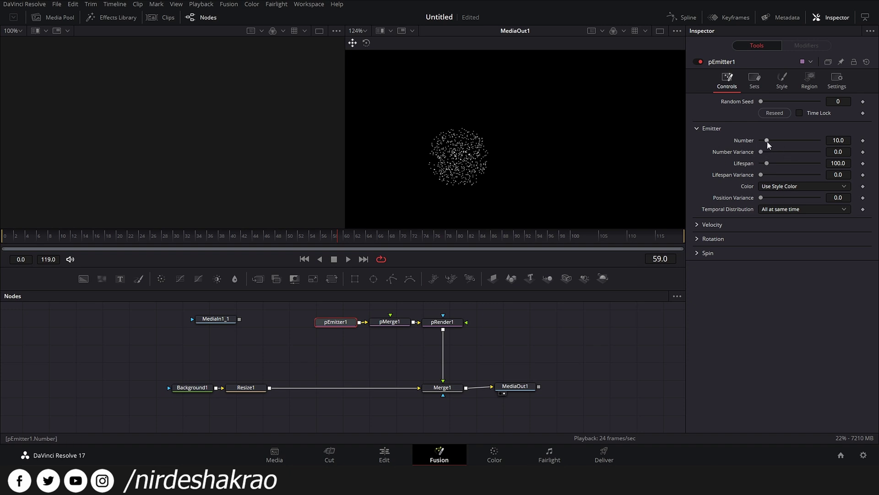
Try a particle Number of 22.8, a Number Variance of 1.6 and a Number of 7.4 on pEmitter1
left_click_drag(767, 139, 774, 141)
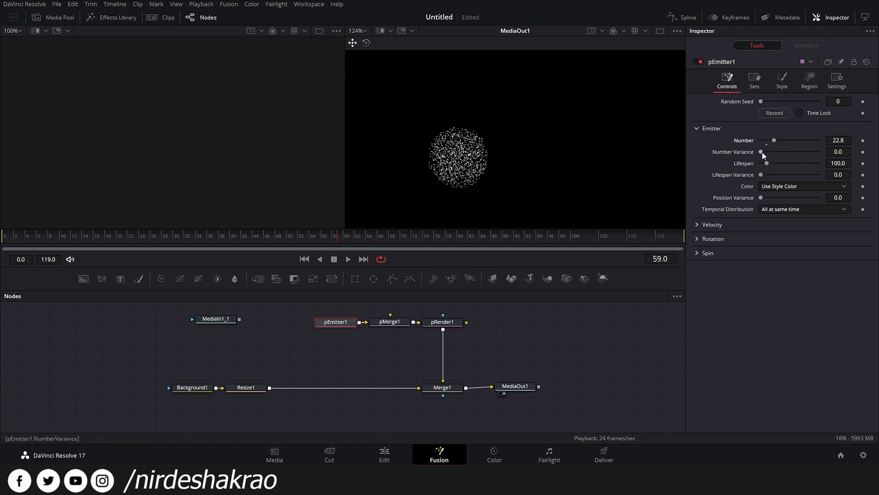
left_click_drag(762, 152, 763, 152)
left_click(851, 141)
type("7.4")
key("Return")
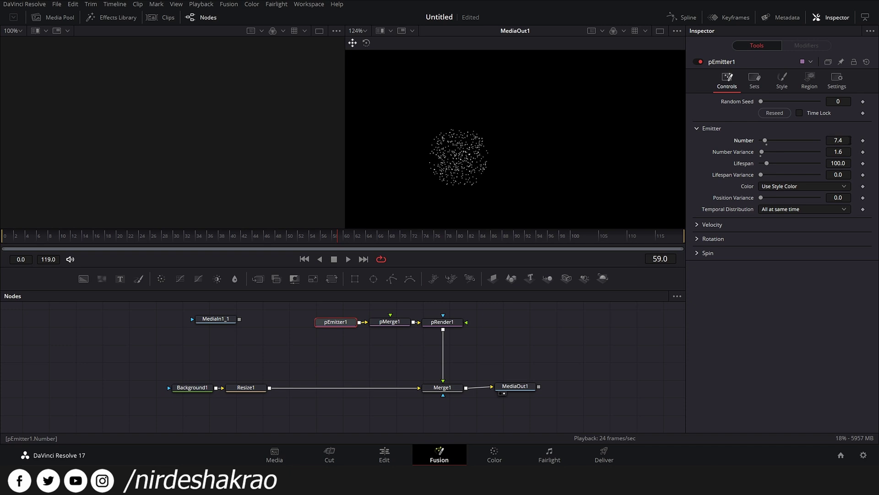
Set pEmitter1's particle Number to 20 and its Number Variance to 2
left_click(847, 141)
type("20")
key("Tab")
left_click(842, 152)
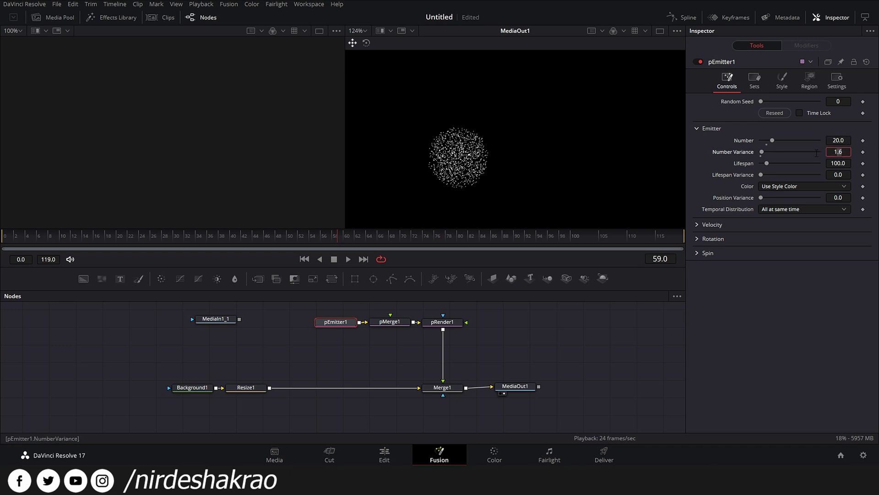
key("BackSpace")
key("BackSpace")
key("BackSpace")
type("2")
key("Tab")
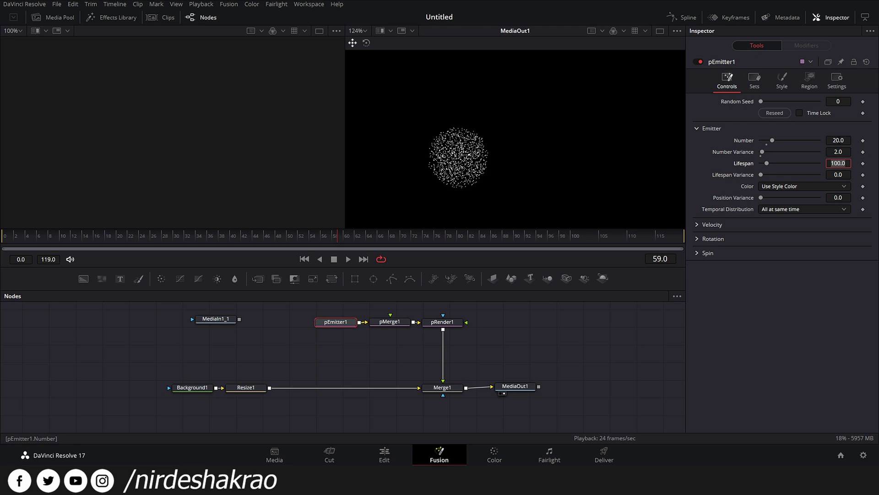
Try a Lifespan of 24 on pEmitter1, then restore it to 100
left_click(841, 141)
left_click(845, 153)
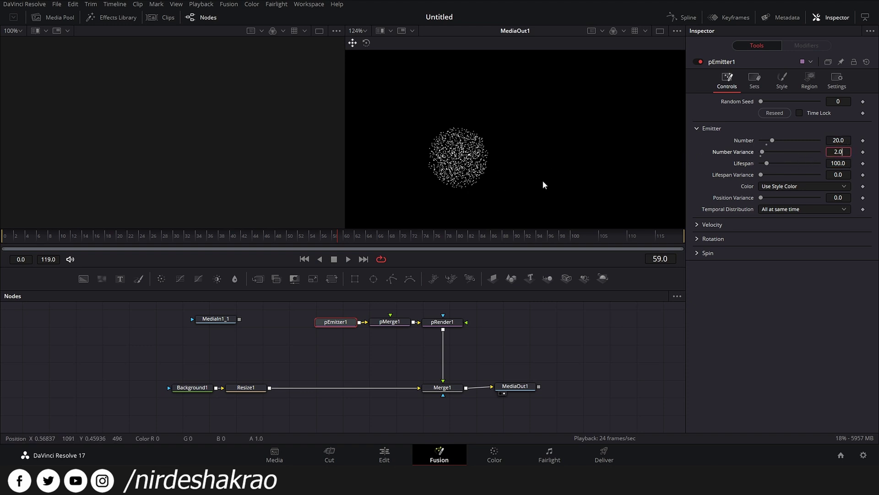
left_click(839, 163)
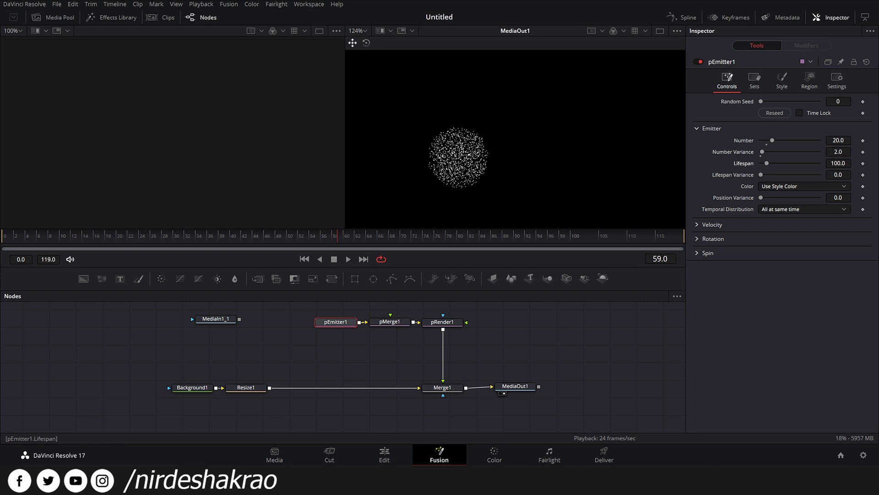
type("24")
key("Return")
double_click(844, 164)
type("1")
key("Tab")
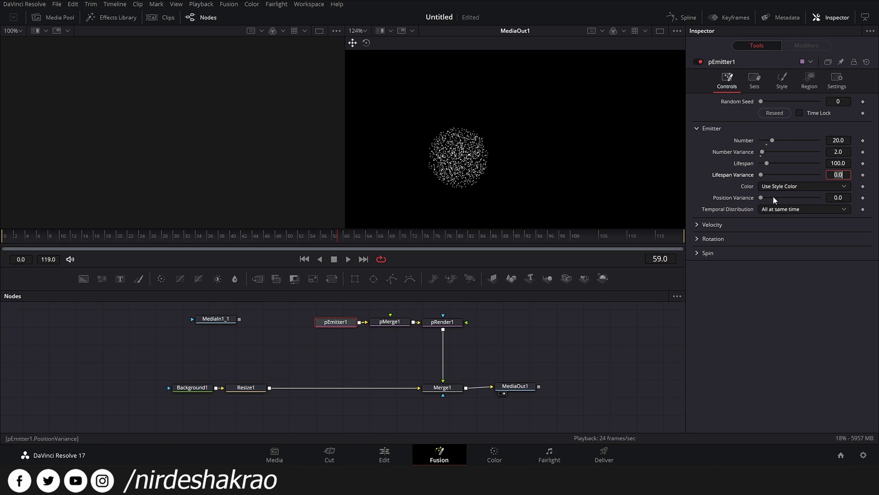
Raise pEmitter1's Velocity to about 0.063 and play the particle motion from frame 0
left_click(700, 224)
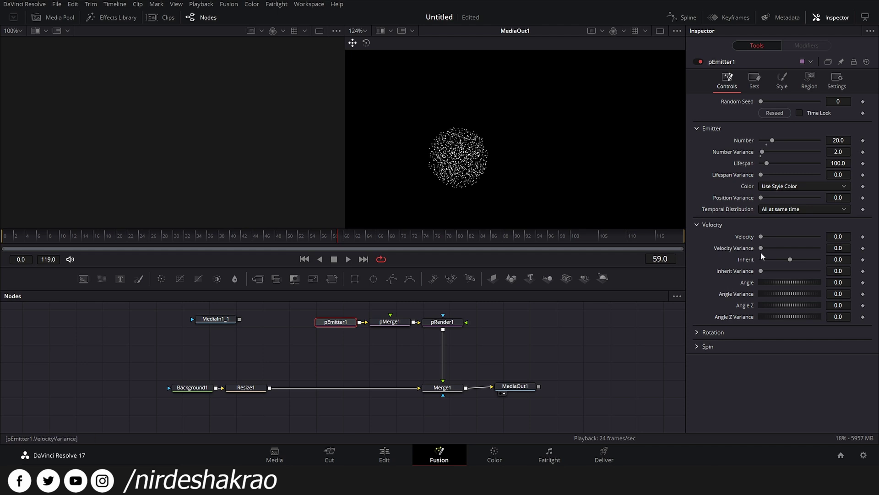
left_click_drag(762, 236, 765, 240)
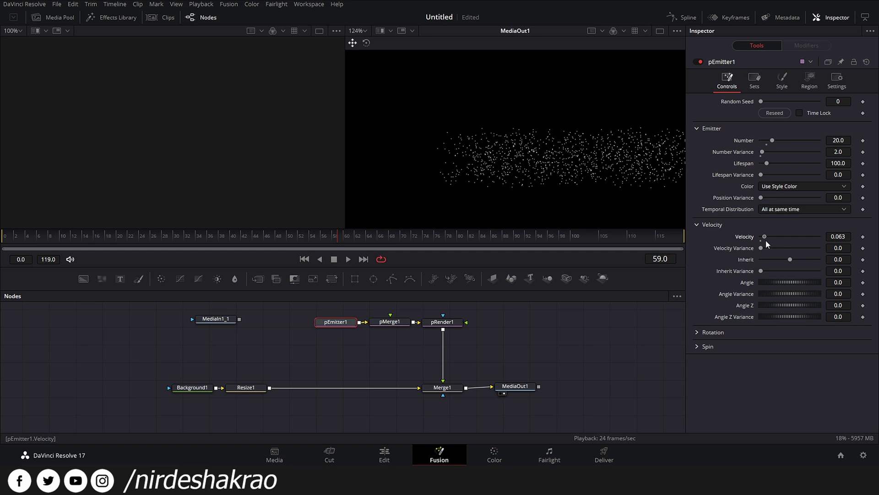
left_click_drag(337, 238, 3, 241)
left_click(348, 260)
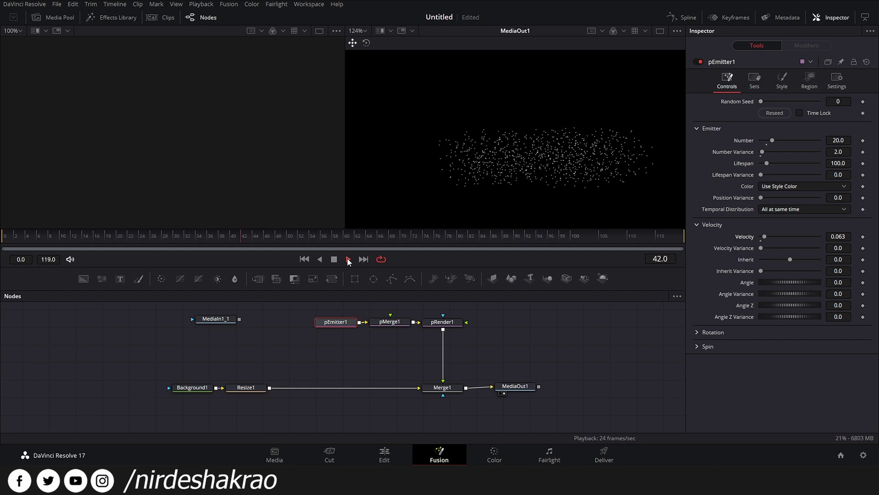
Try a Velocity of about 0.449 on pEmitter1 and play back the particle motion
left_click(348, 260)
left_click_drag(764, 236, 787, 240)
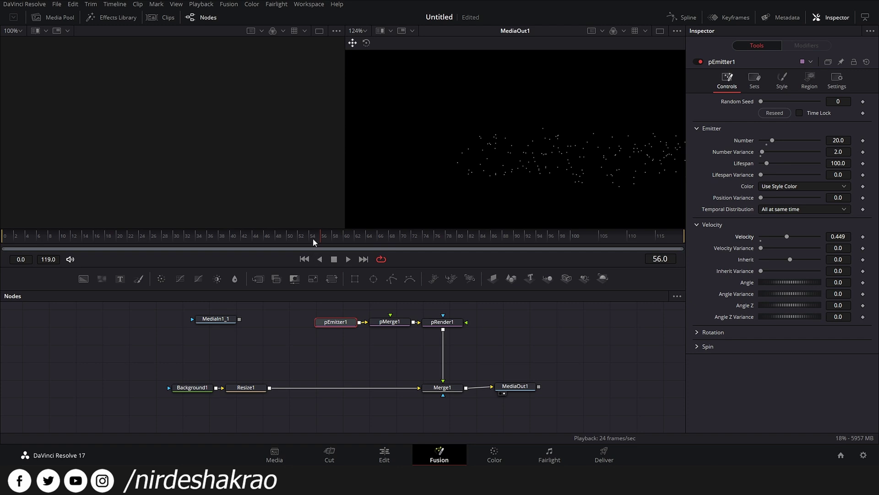
left_click(353, 259)
Reduce pEmitter1's Velocity to about 0.11 and preview the particle motion
left_click_drag(786, 236, 770, 235)
left_click(348, 259)
left_click_drag(771, 237, 767, 236)
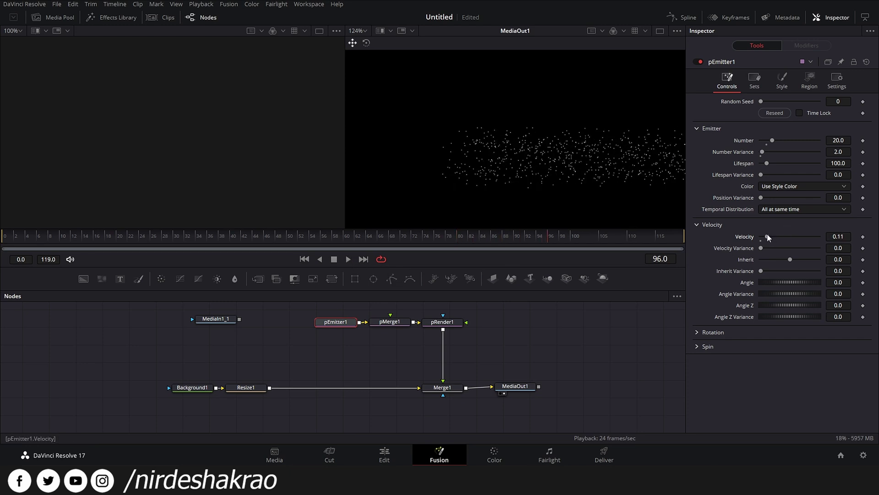
left_click(350, 260)
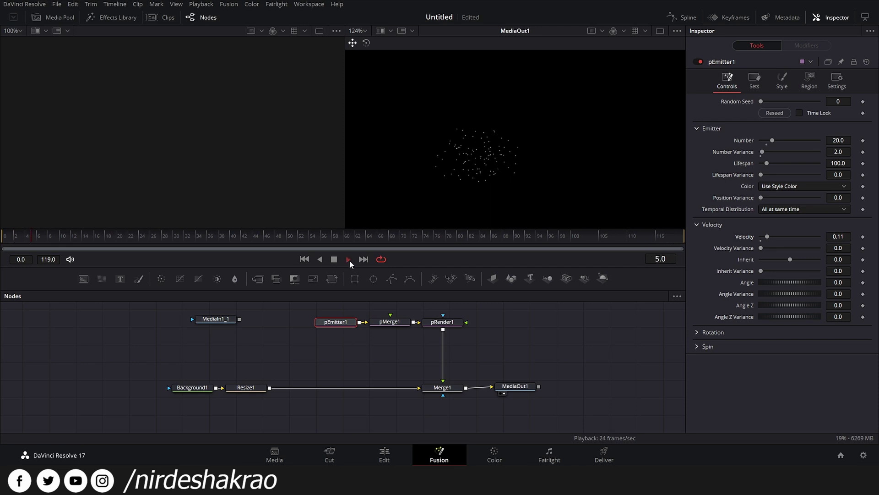
left_click(334, 259)
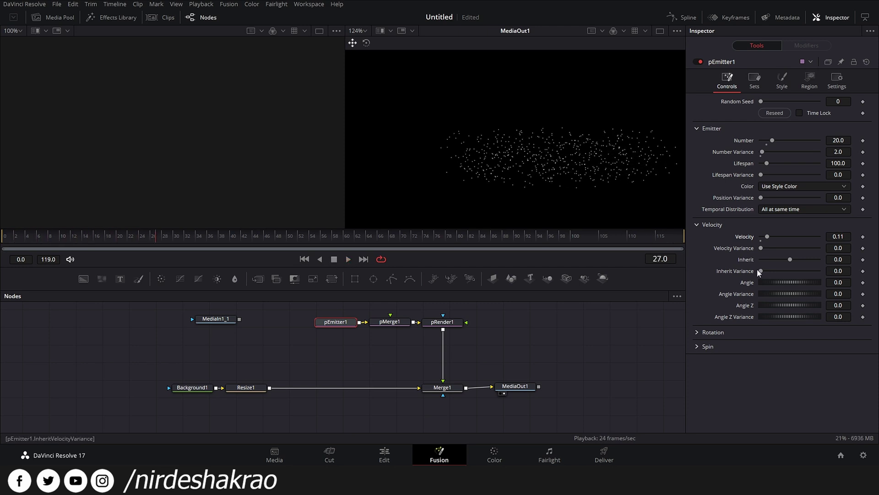
Set pEmitter1's velocity Angle to about 39.1 and Angle Variance to about 67.8, and preview the motion
left_click_drag(776, 282, 786, 251)
left_click_drag(775, 294, 788, 290)
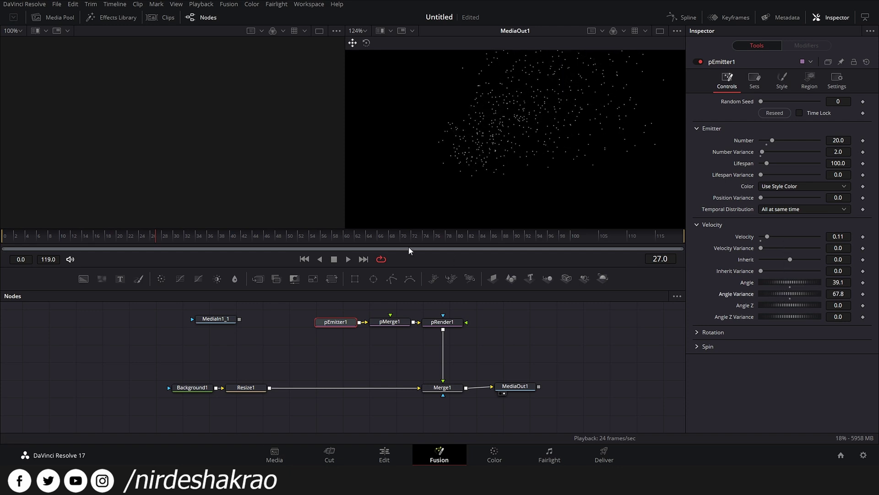
left_click(349, 260)
key("space")
Set pEmitter1's velocity Angle Z to about 20.9 and Angle Z Variance to about 10.4
mouse_move(793, 305)
left_mouse_down()
mouse_move(803, 305)
mouse_move(796, 296)
left_mouse_up()
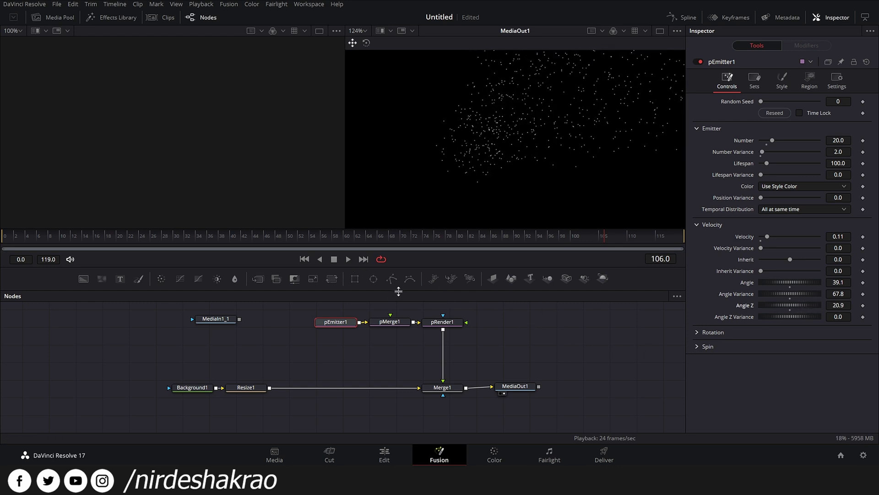
left_click(347, 260)
left_click(334, 263)
left_click_drag(785, 315, 787, 314)
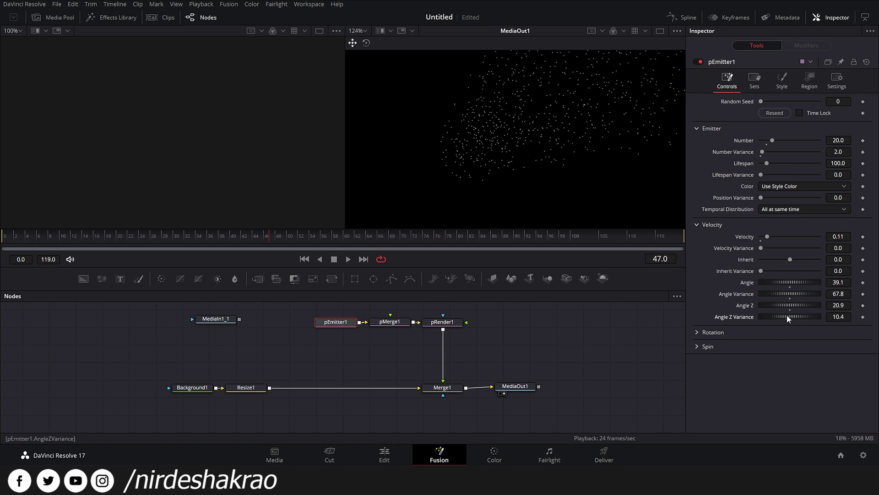
Try rotating pEmitter1's point particles around X with some X Variance, then undo the rotation changes
left_click(698, 331)
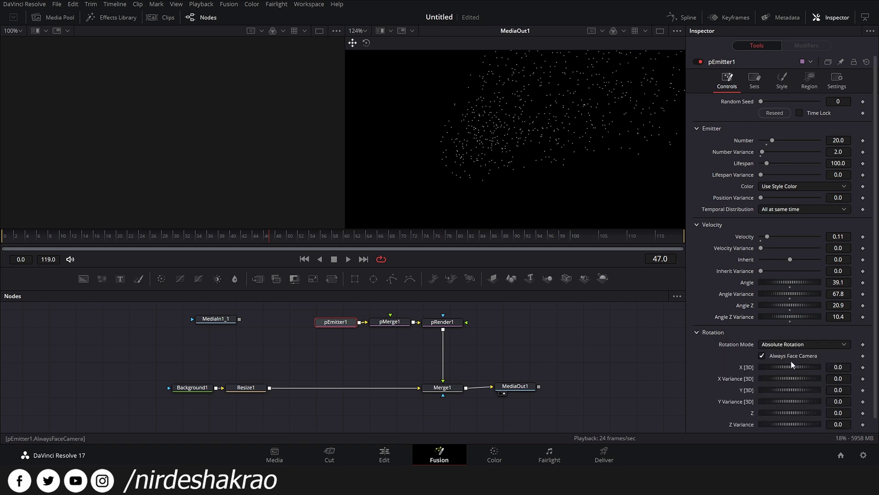
scroll(751, 378, "down", 1)
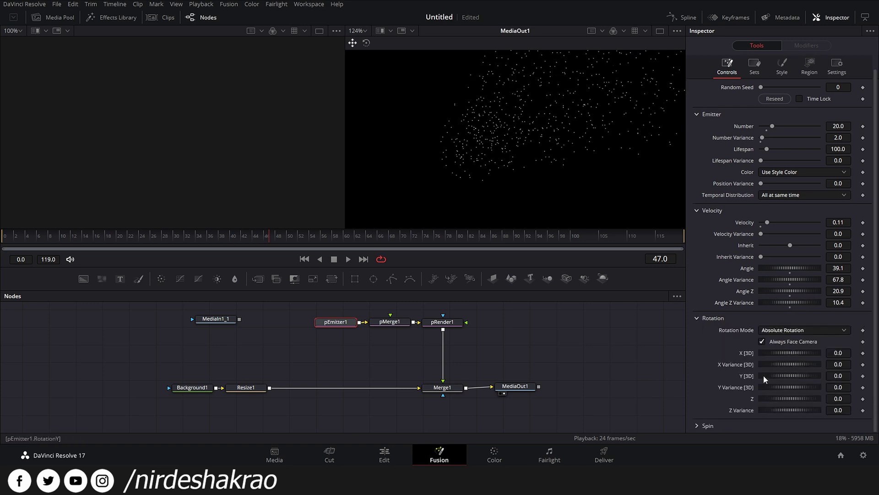
left_click_drag(784, 352, 797, 363)
key("ctrl+z")
key("ctrl+z")
scroll(701, 221, "up", 2)
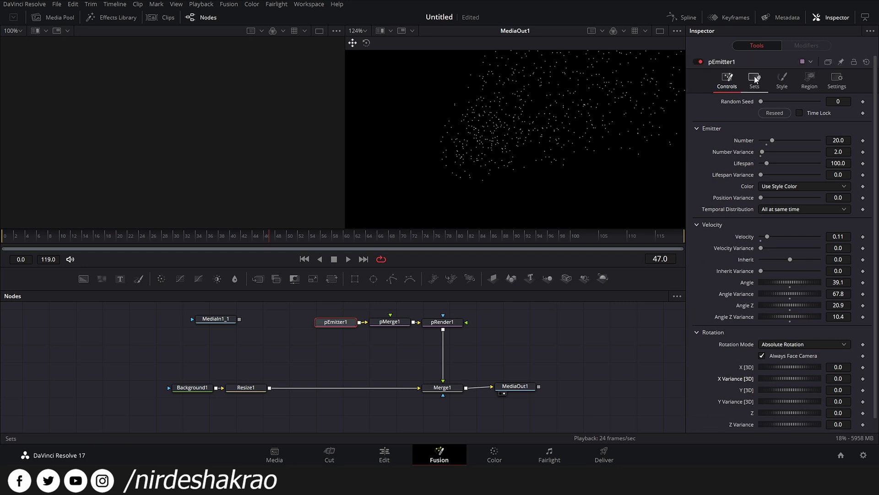
Change pEmitter1's particle Style to Line and set the particle Size to 2
left_click(782, 83)
left_click(785, 112)
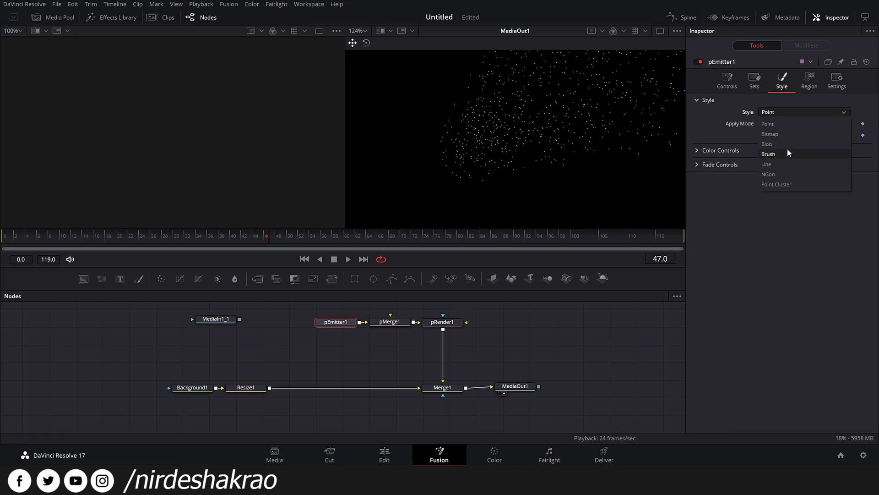
left_click(785, 165)
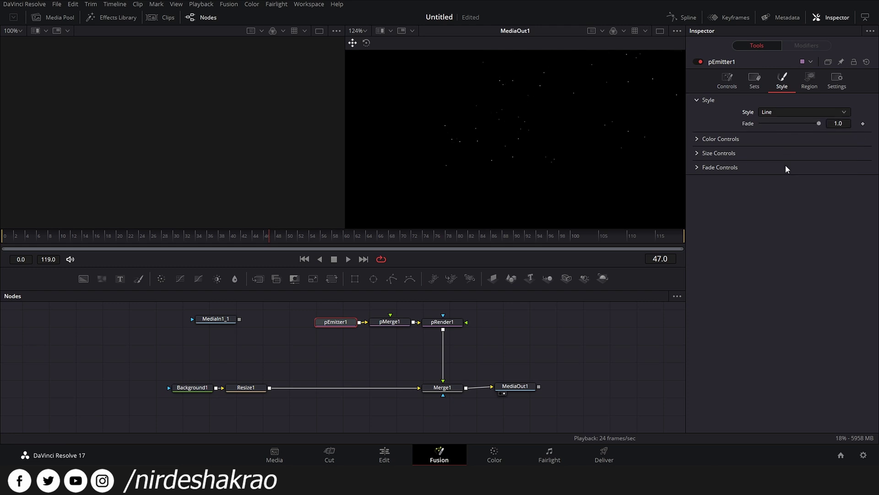
left_click(696, 152)
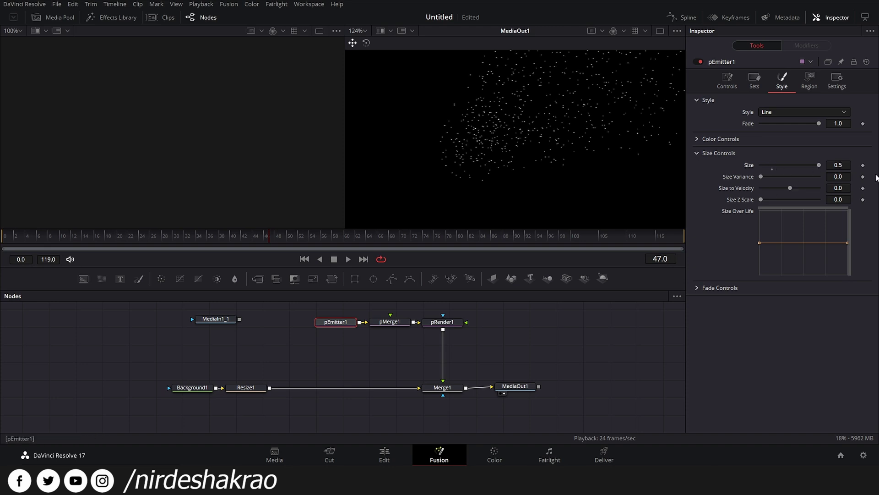
double_click(844, 165)
type("2")
key("Tab")
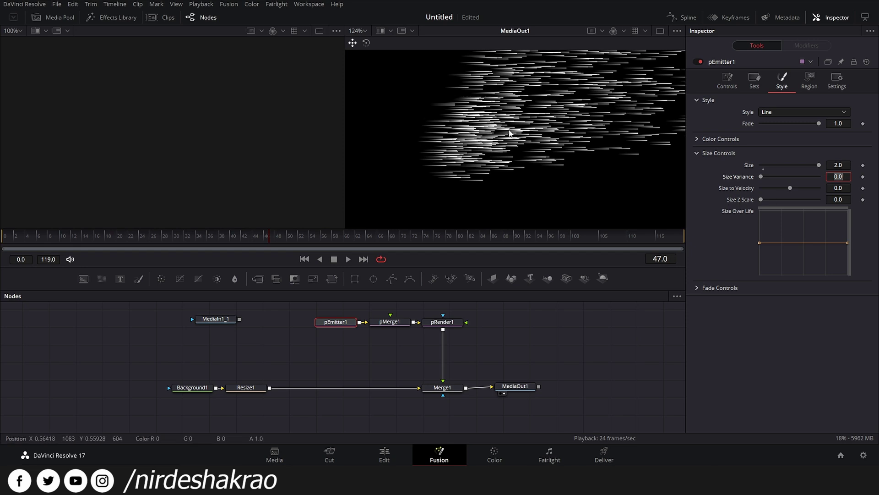
left_click_drag(524, 138, 505, 155)
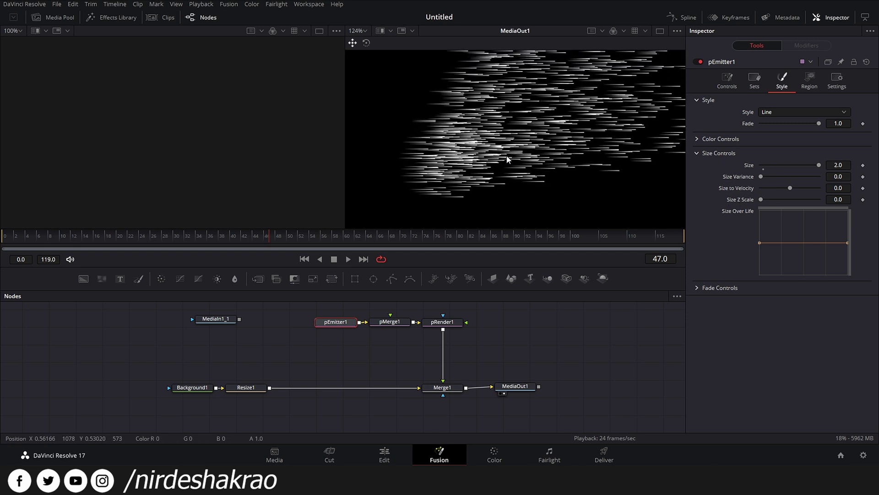
Set pEmitter1's Rotation to about -26.1 on Y and 28.7 on Z, and preview the tilted lines
left_click(727, 81)
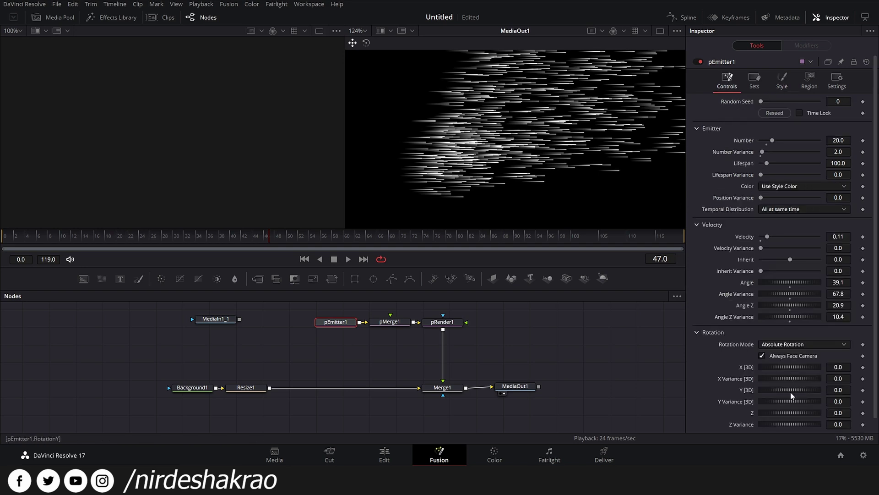
left_click_drag(789, 392, 792, 416)
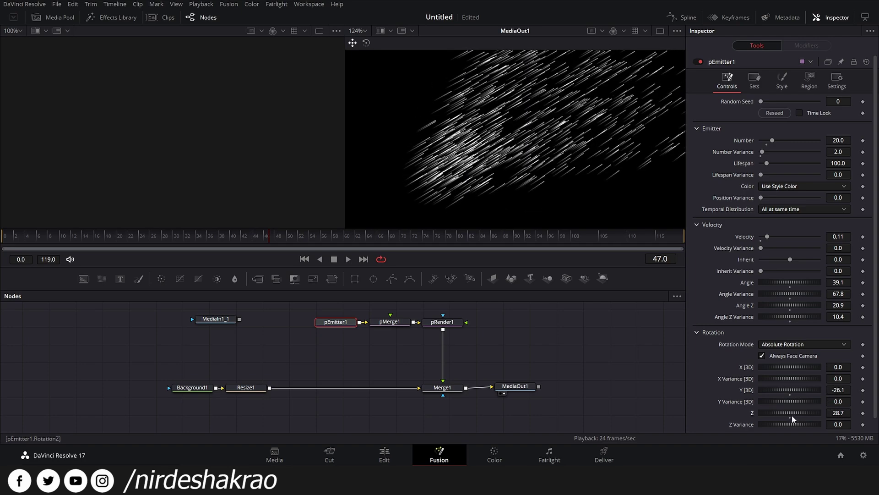
left_click(348, 259)
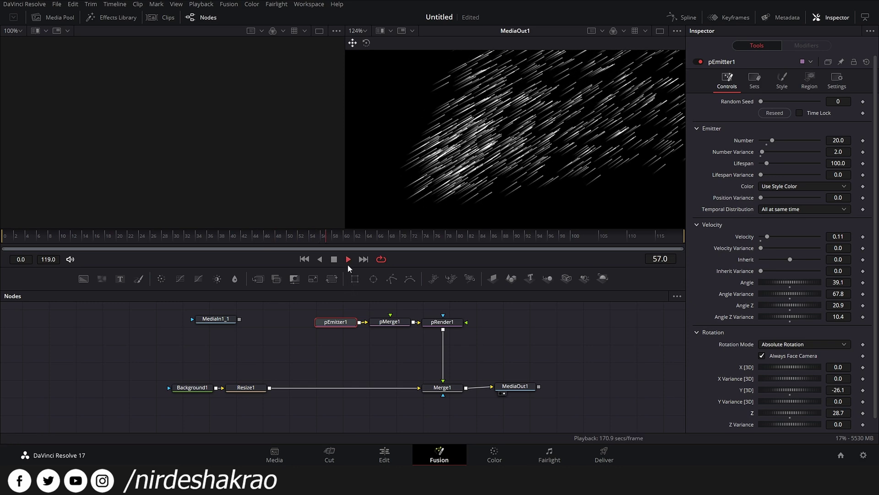
left_click(348, 261)
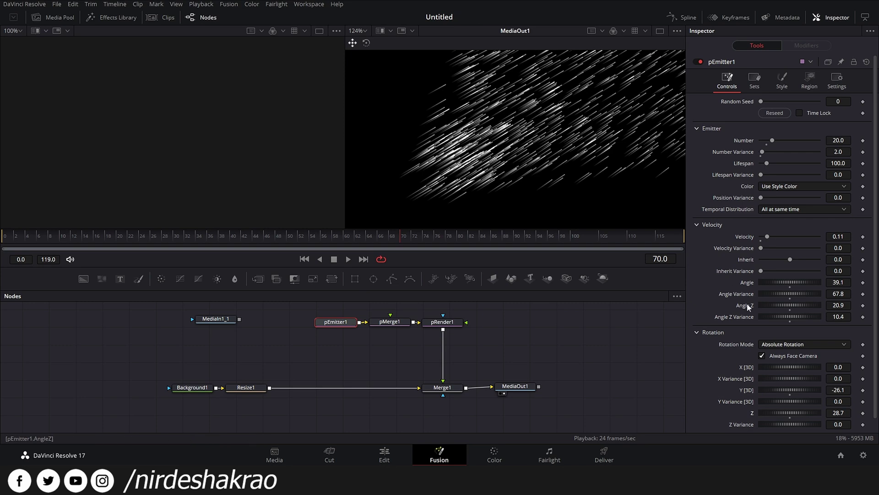
Set pEmitter1's rotation variance to about 23.5 on Z, 70.4 on Y and 10.4 on X, and preview the result
scroll(724, 362, "down", 1)
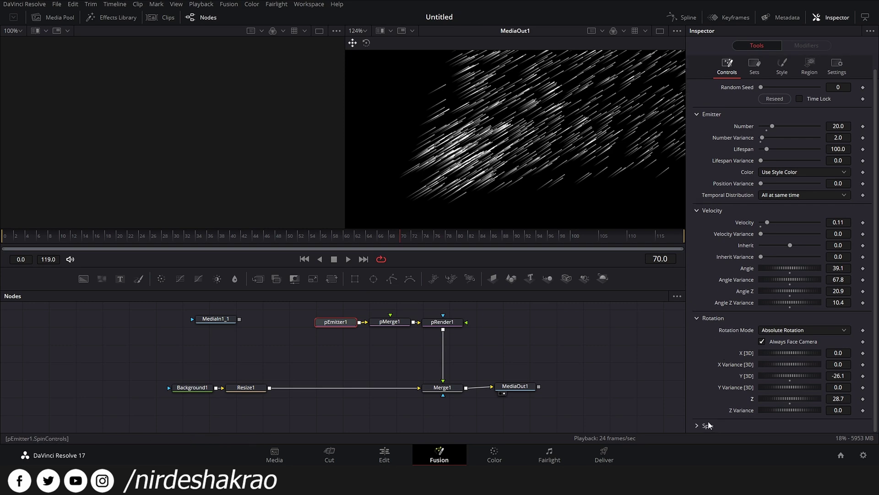
left_click_drag(773, 411, 778, 410)
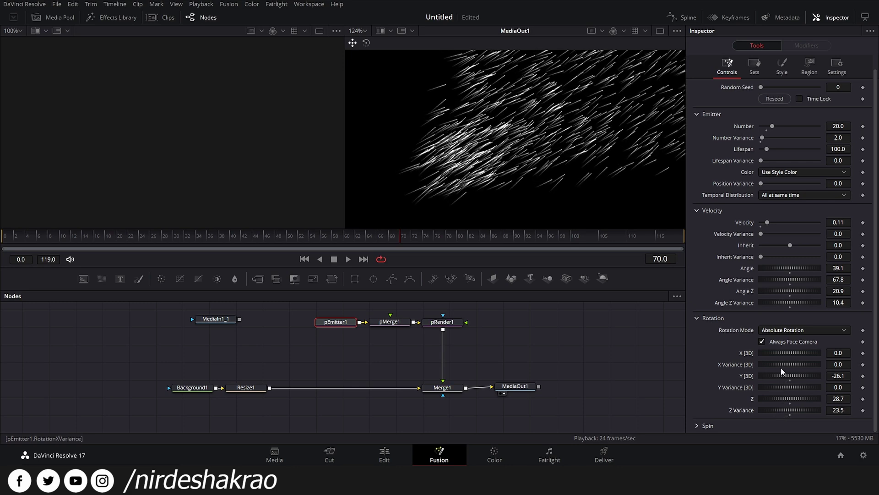
mouse_move(782, 387)
left_mouse_down()
mouse_move(800, 389)
mouse_move(782, 364)
left_mouse_up()
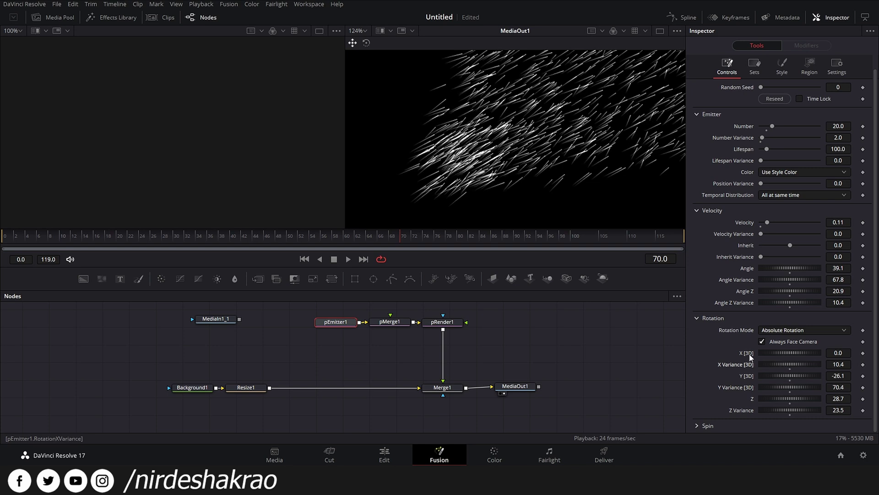
left_click(350, 258)
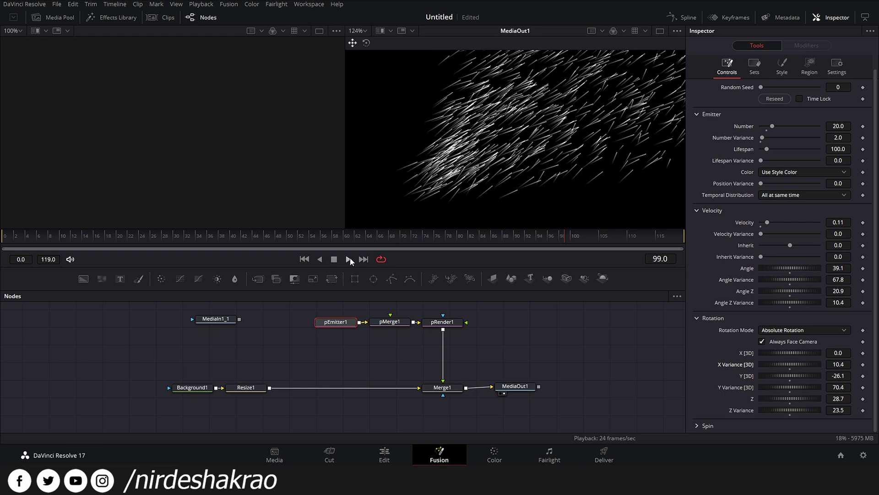
left_click_drag(414, 247, 444, 248)
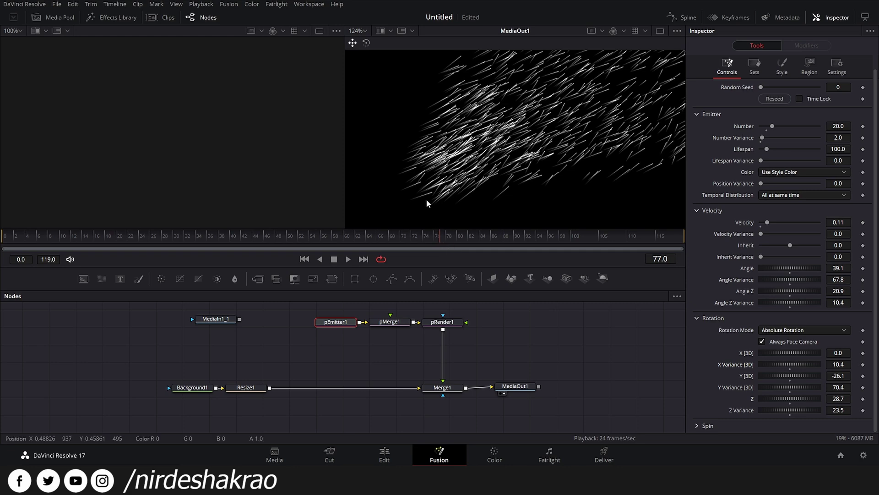
mouse_move(441, 233)
left_mouse_down()
mouse_move(524, 230)
mouse_move(421, 232)
mouse_move(444, 240)
left_mouse_up()
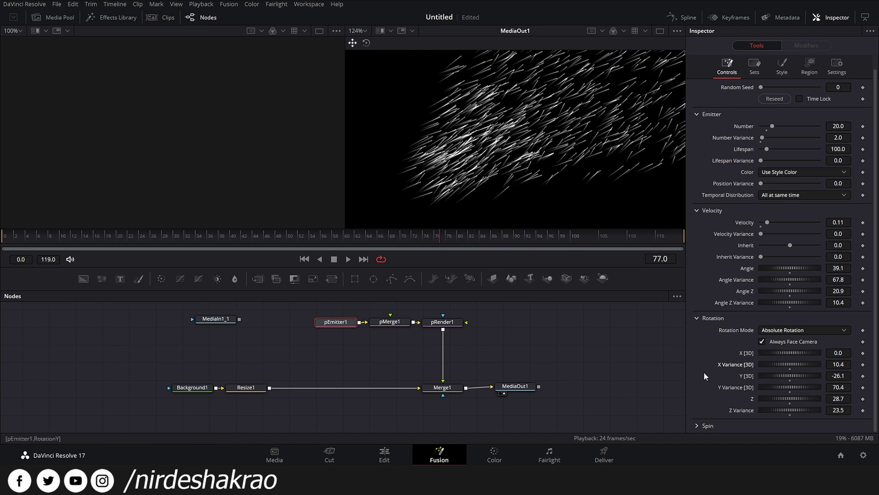
Try a Spin of about 10.4 on Y and 31.3 on Z for pEmitter1's line particles
left_click(697, 425)
scroll(698, 398, "down", 3)
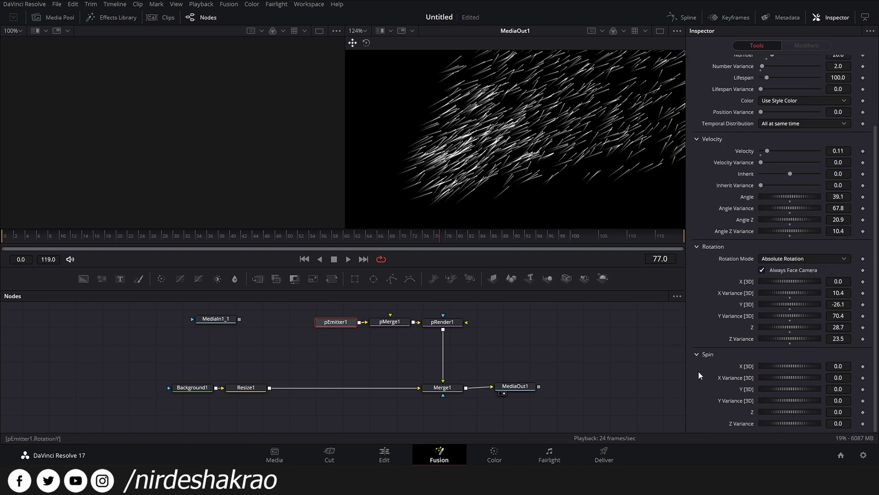
left_click_drag(770, 389, 773, 388)
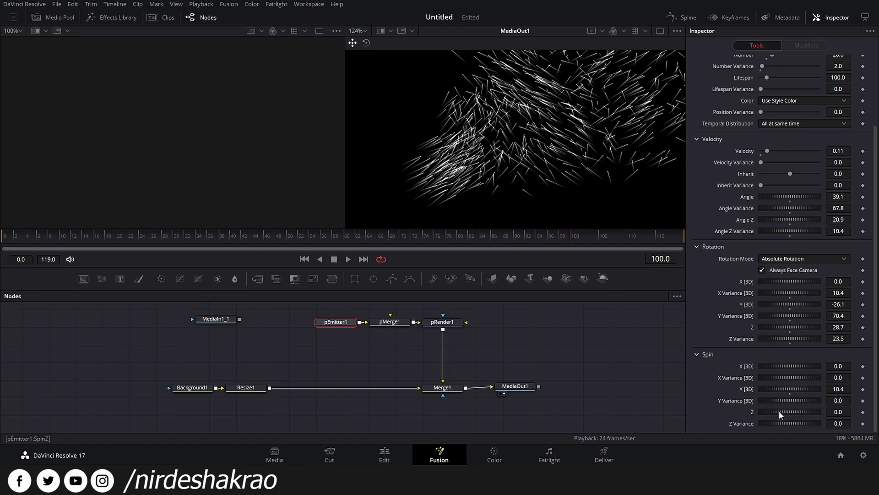
left_click_drag(779, 412, 785, 411)
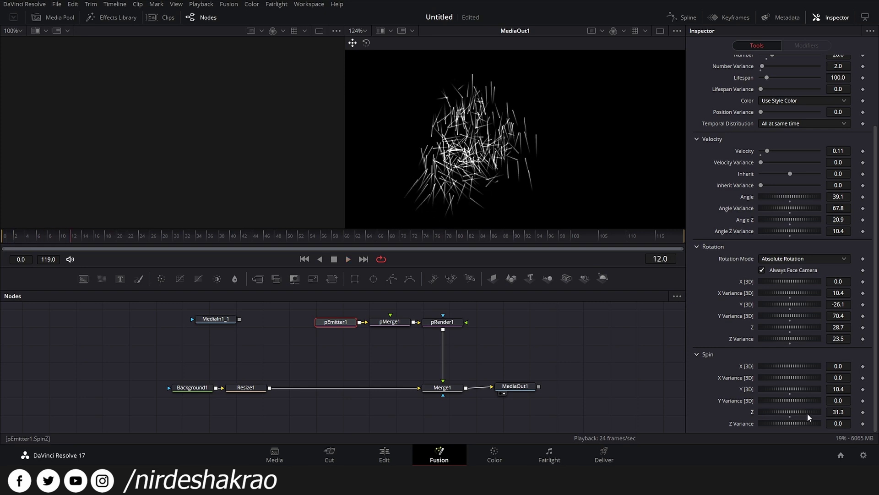
Set pEmitter1's Spin to 5 on Y and 10 on Z
left_click(838, 388)
type("5")
key("Tab")
left_click(842, 412)
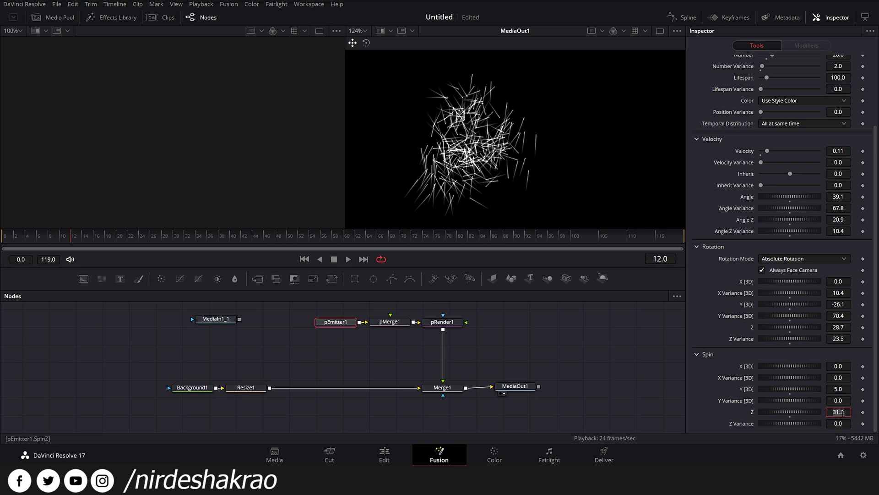
type("10")
key("Tab")
key("BackSpace")
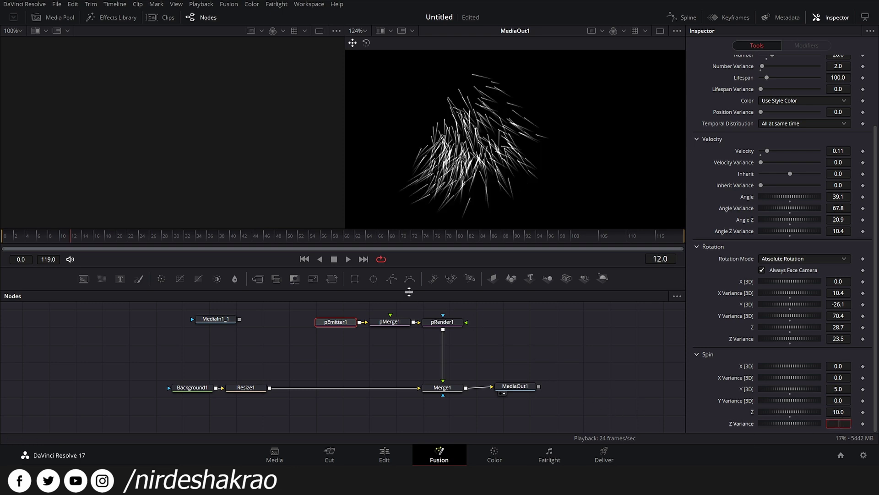
Play back the spinning line particles and check their motion across the whole frame
left_click(348, 259)
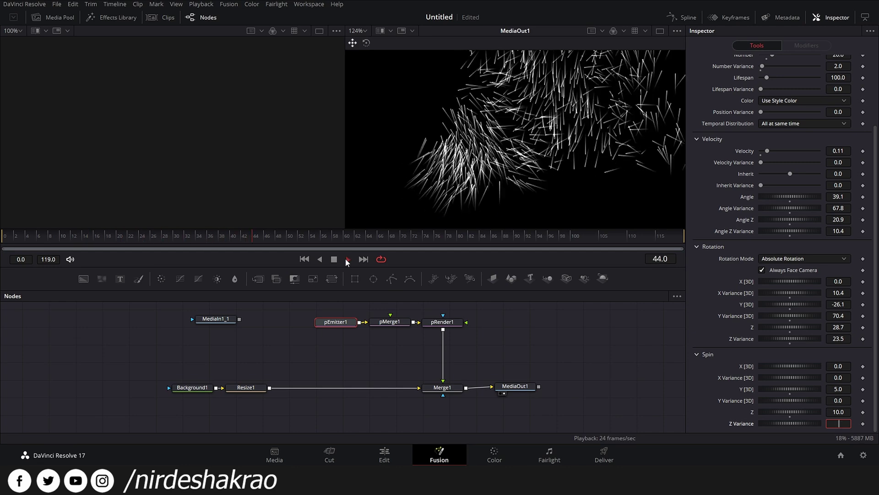
scroll(592, 149, "down", 5)
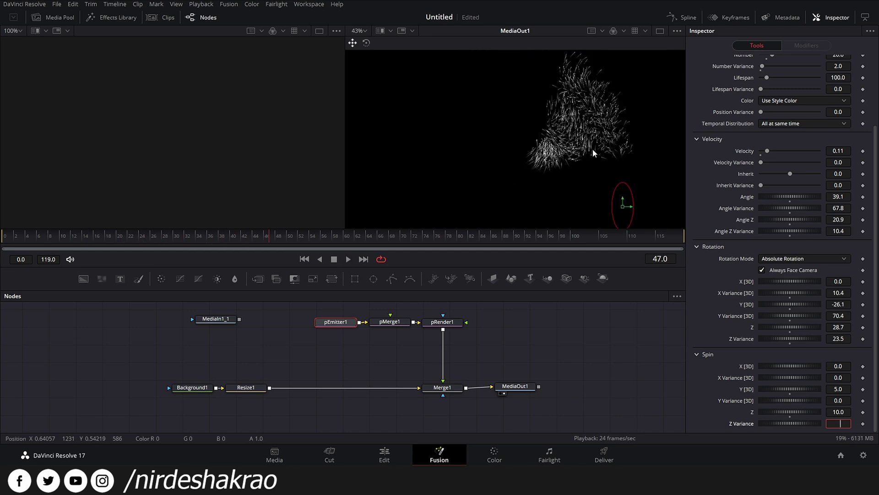
left_click(348, 259)
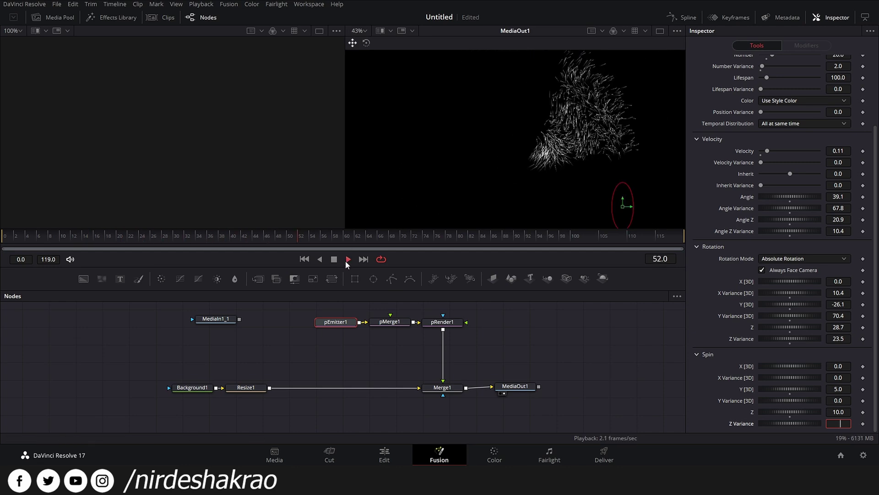
left_click(581, 146)
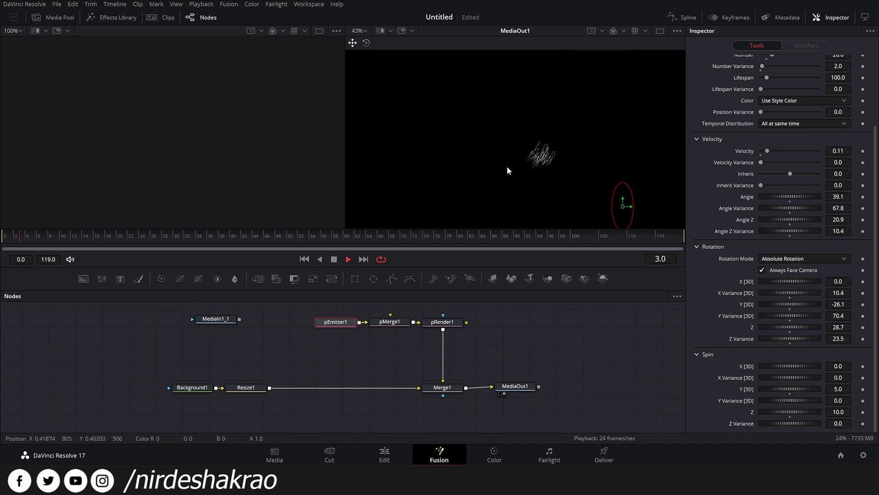
scroll(507, 166, "down", 3)
scroll(507, 166, "up", 2)
left_click(349, 260)
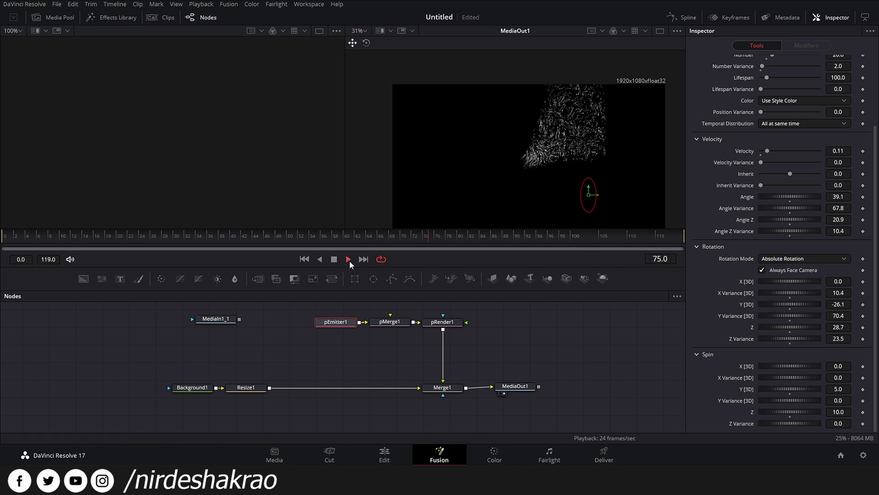
Stop the playback, scrub the line particles through to frame 87 and check them within the whole frame
left_click(350, 260)
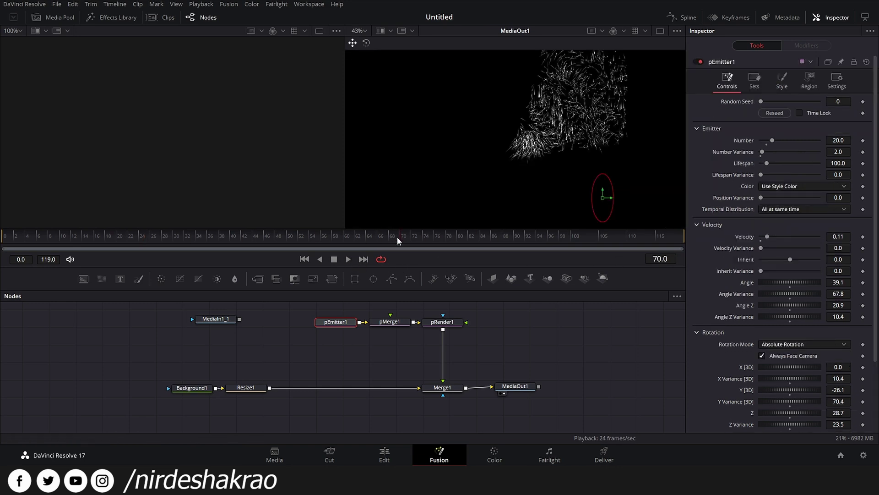
left_click_drag(397, 237, 496, 236)
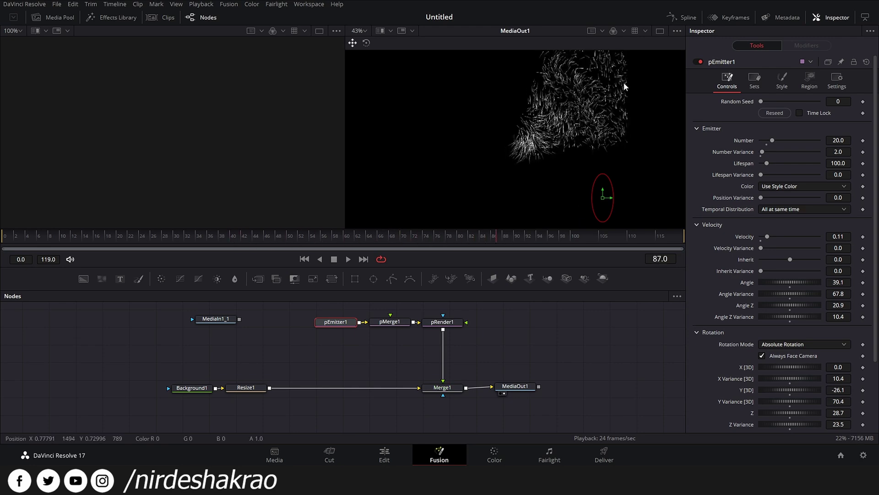
scroll(577, 133, "down", 2)
mouse_move(578, 146)
left_mouse_down()
mouse_move(562, 133)
mouse_move(562, 148)
left_mouse_up()
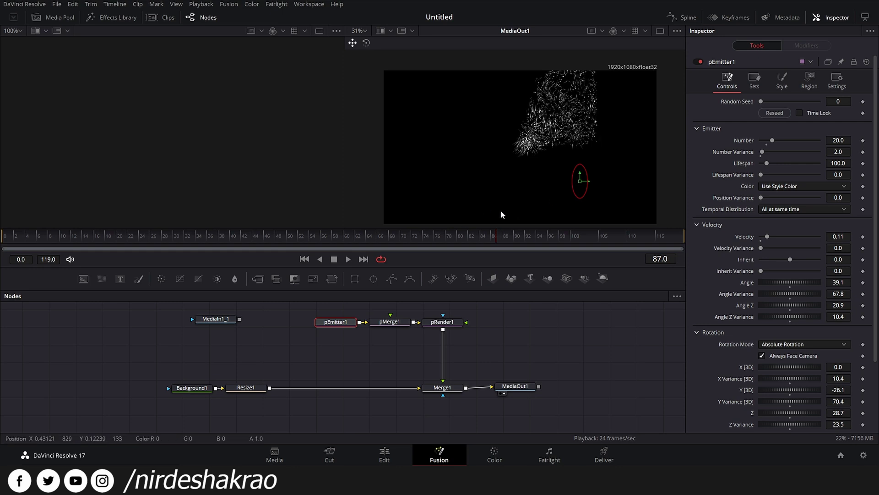
Examine the pRender1, Merge1 and MediaIn1_1 nodes to compare their frame sizes with the composition
left_click(442, 323)
left_click(451, 389)
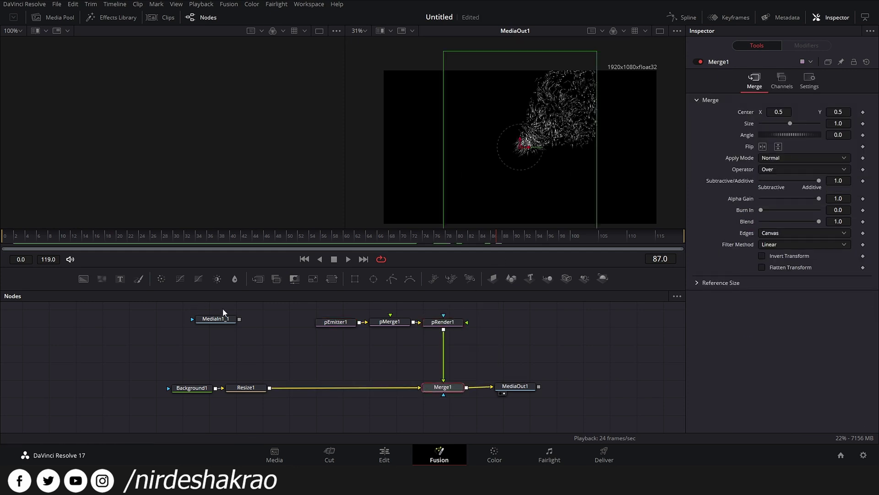
left_click_drag(216, 321, 245, 333)
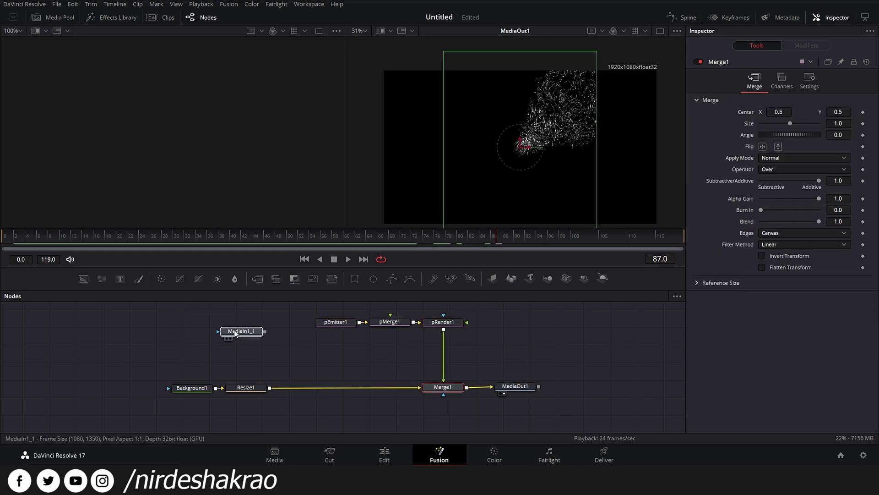
left_click(238, 330)
left_click(447, 388)
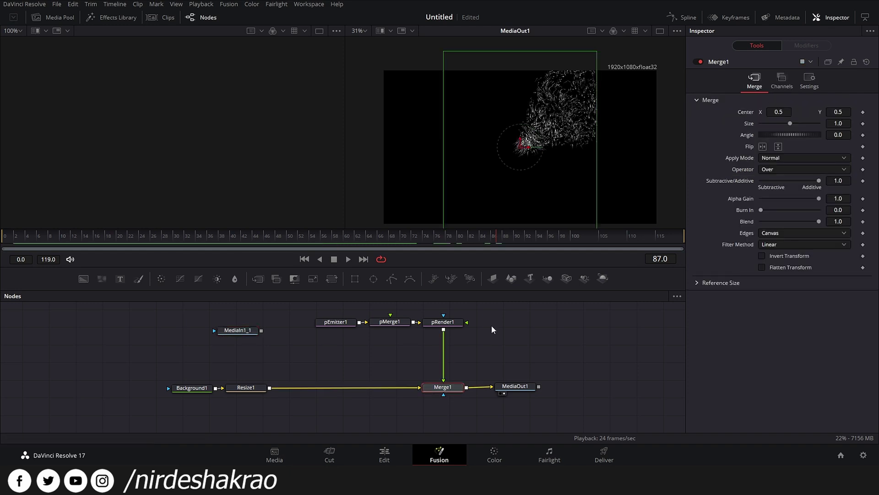
mouse_move(591, 165)
left_mouse_down()
mouse_move(599, 150)
mouse_move(594, 159)
left_mouse_up()
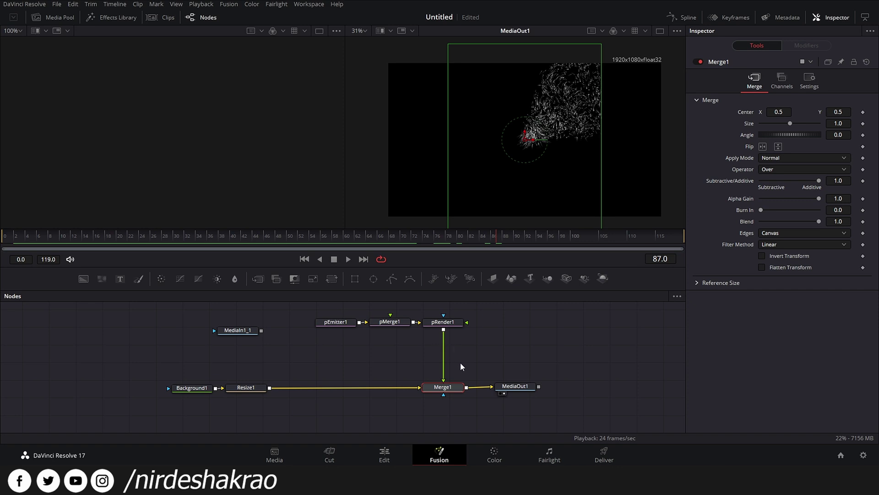
Insert a Resize node after pRender1 and set its width to 1920 and height to 1080
left_click(446, 322)
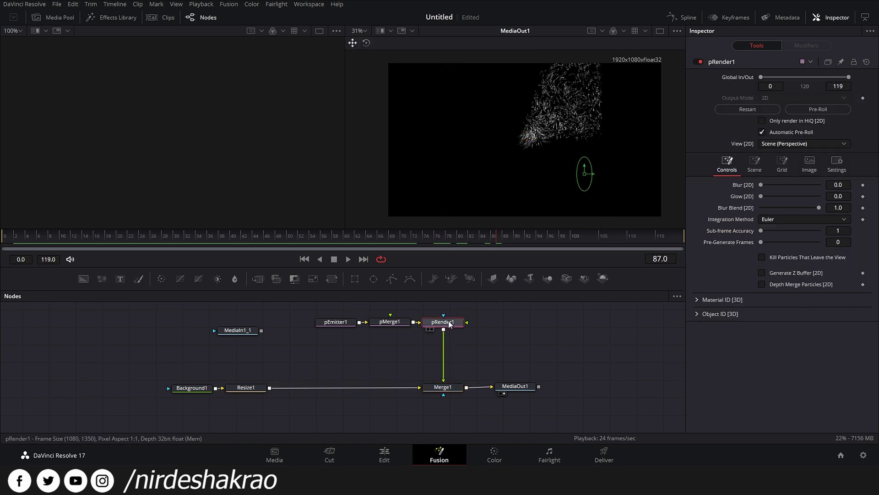
left_click(316, 280)
left_click(845, 101)
type("1920")
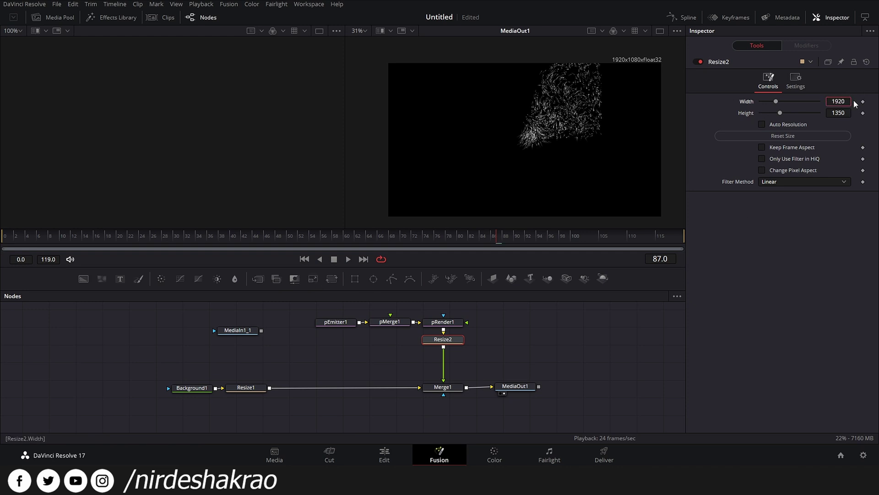
key("Tab")
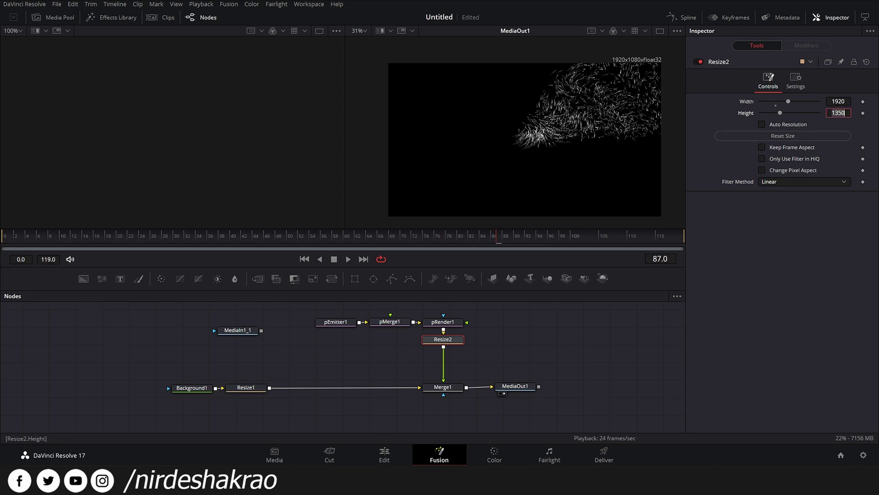
type("1080")
key("Tab")
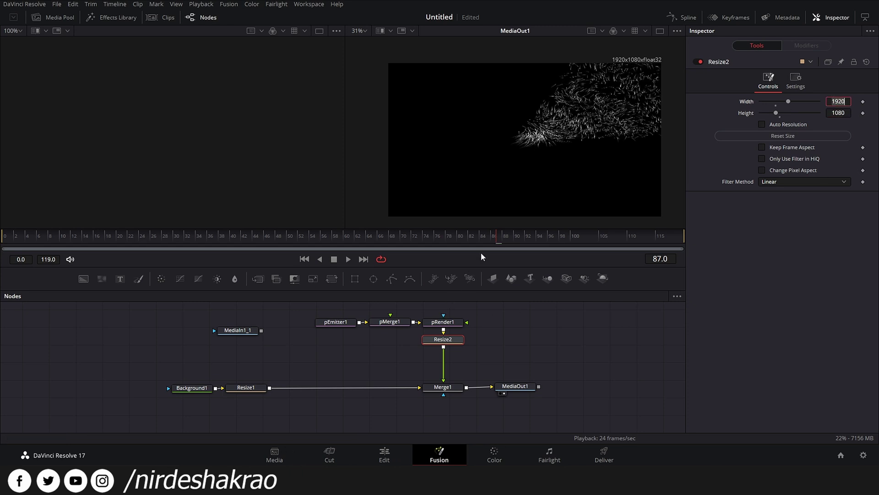
Check the resized particles at several frames and delete the Resize node between pRender1 and Merge1
left_click_drag(481, 236, 449, 237)
key("BackSpace")
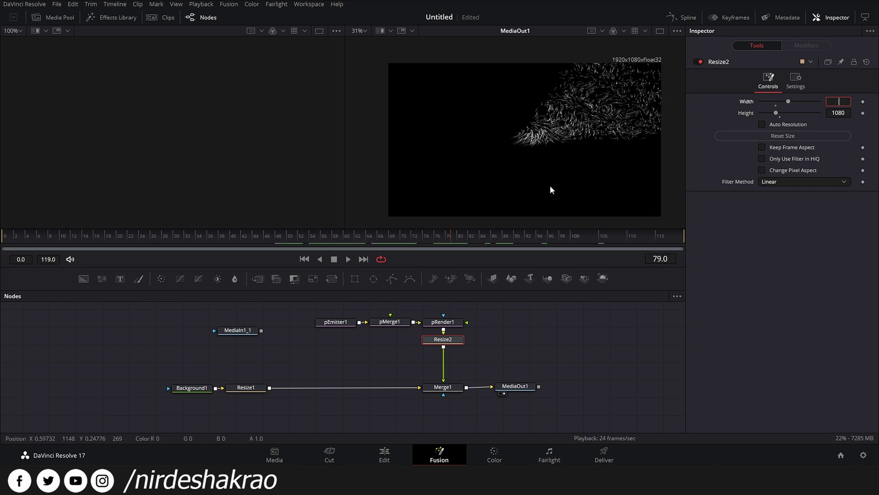
left_click(403, 236)
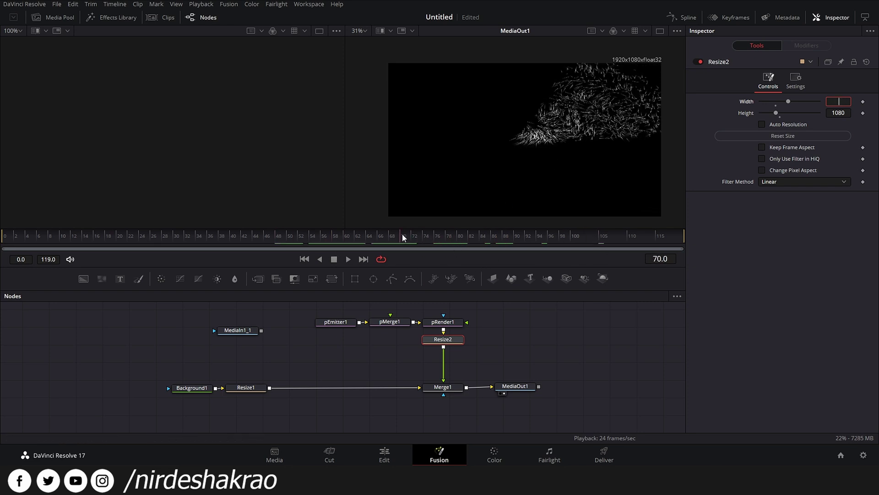
left_click(451, 237)
type("1920")
key("Return")
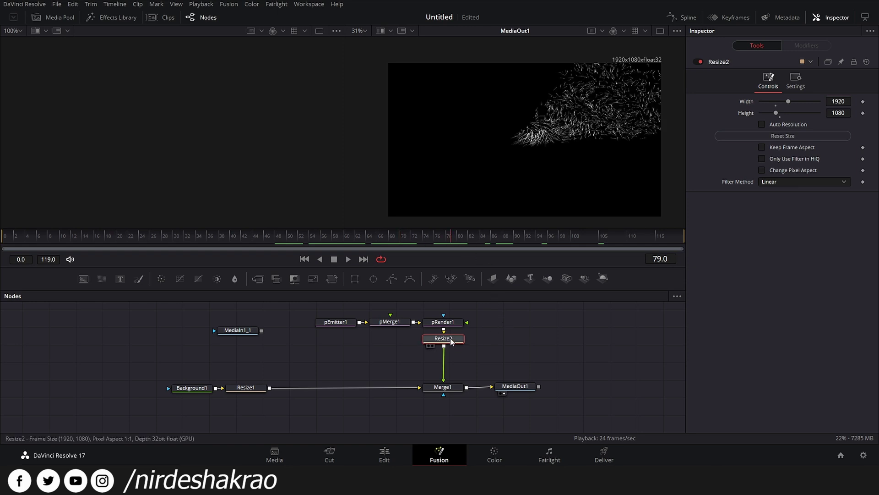
key("Delete")
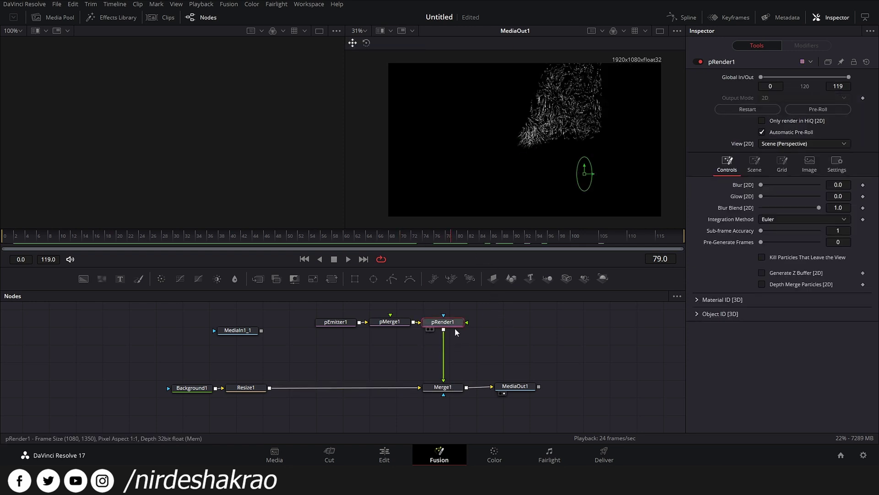
Set Merge1's Size to about 1.89 and preview the enlarged particles
left_click(449, 389)
left_click_drag(792, 122, 798, 126)
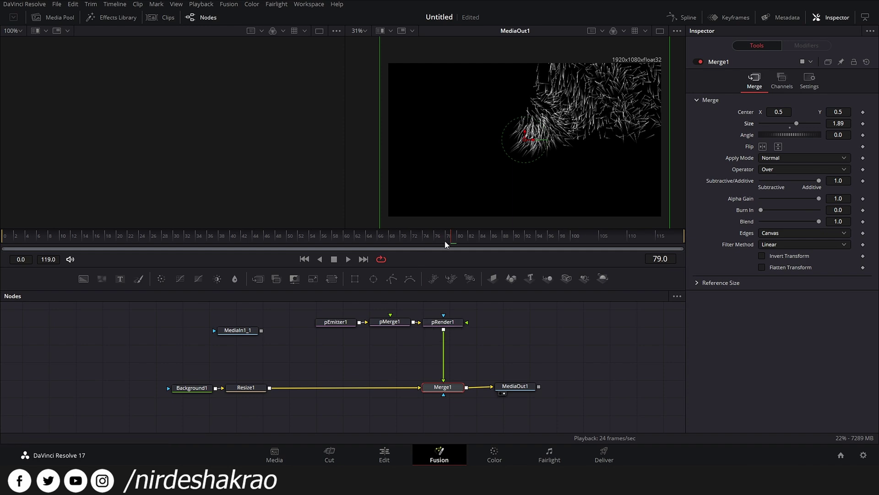
left_click_drag(444, 241, 285, 240)
left_click(349, 260)
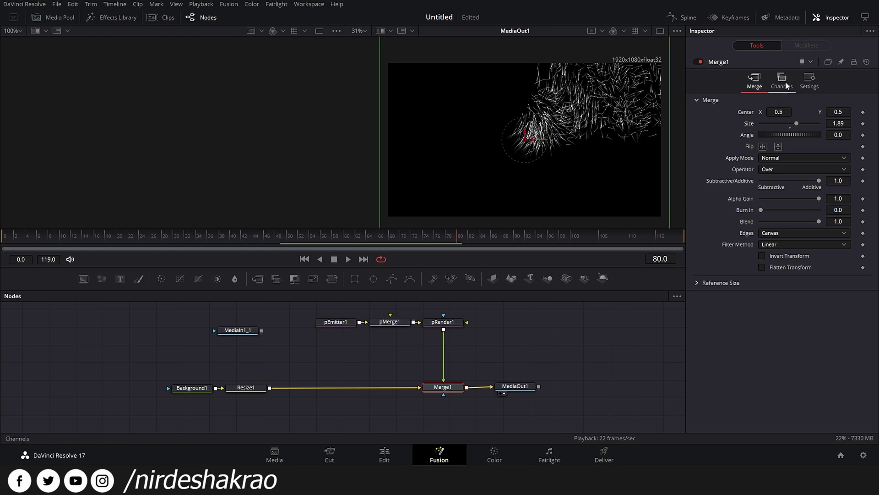
Change pEmitter1's particle style to Blob with Size about 0.583 and Size Variance about 0.2441, and preview the result
left_click(338, 325)
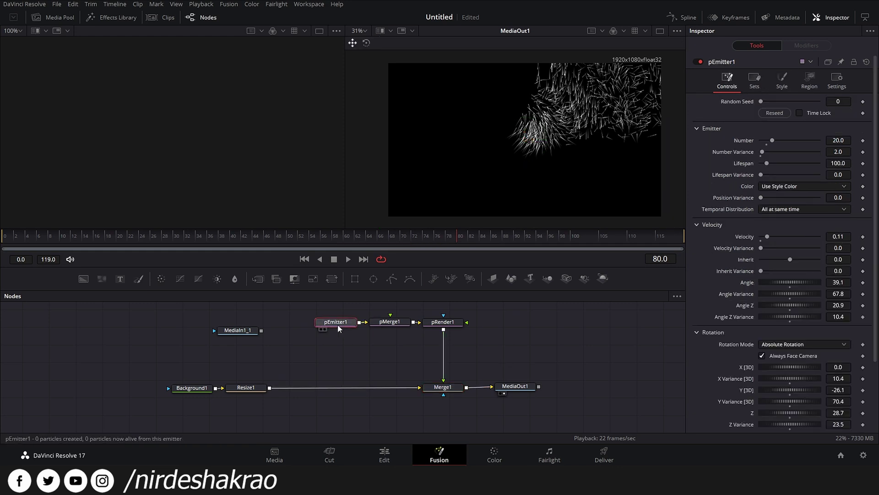
scroll(779, 269, "down", 2)
scroll(771, 274, "up", 2)
left_click(779, 87)
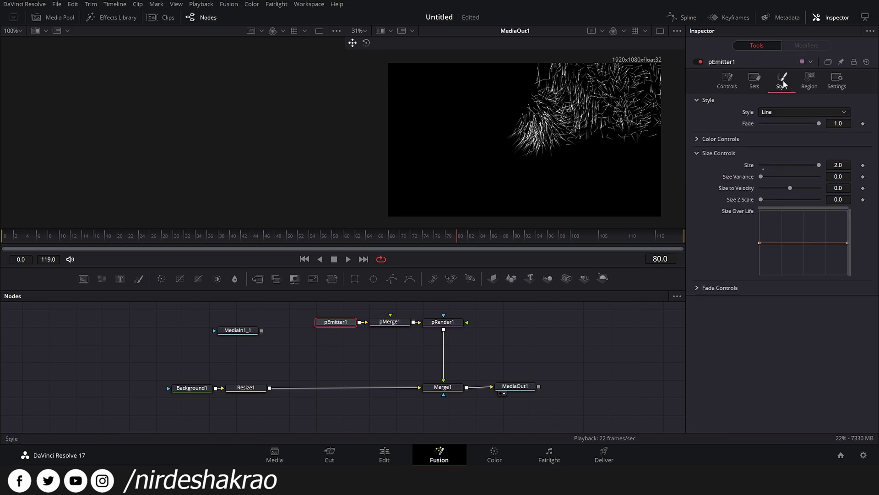
left_click(792, 110)
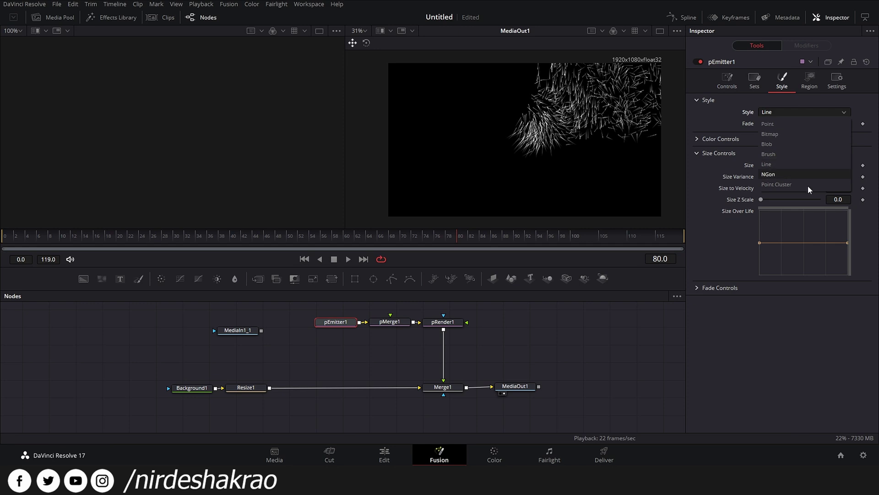
left_click(772, 142)
left_click_drag(820, 166, 778, 165)
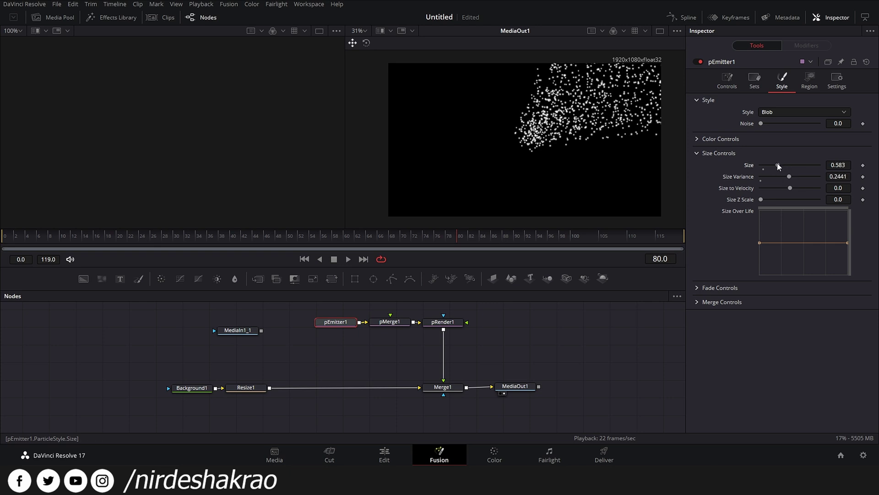
left_click(349, 261)
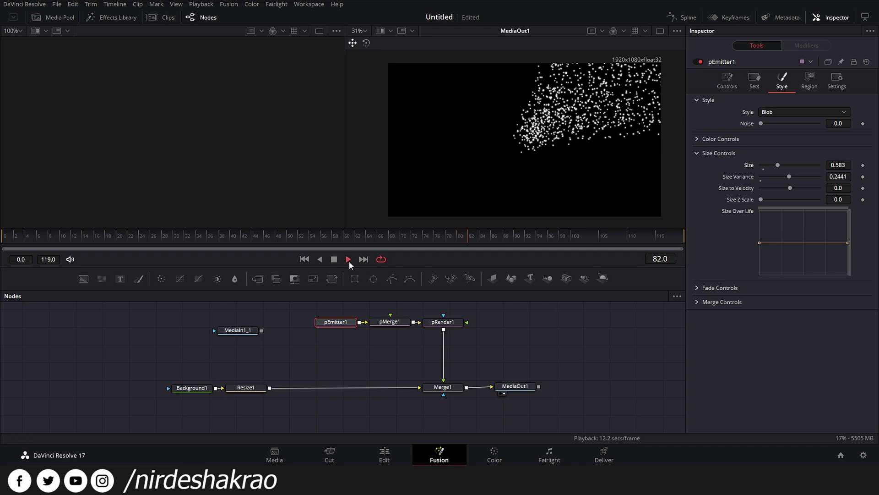
left_click(335, 259)
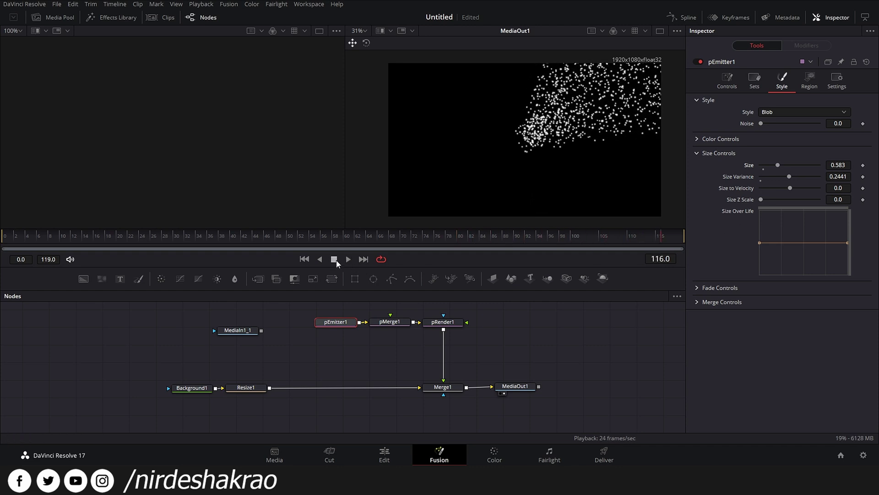
Set pEmitter1's Velocity to about 0.094 and review the particle spread up to frame 61
left_click(727, 80)
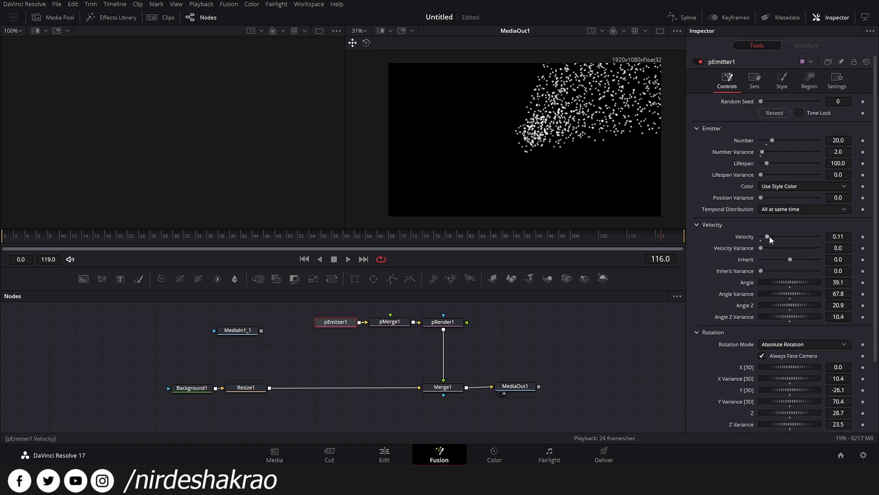
left_click_drag(766, 235, 765, 233)
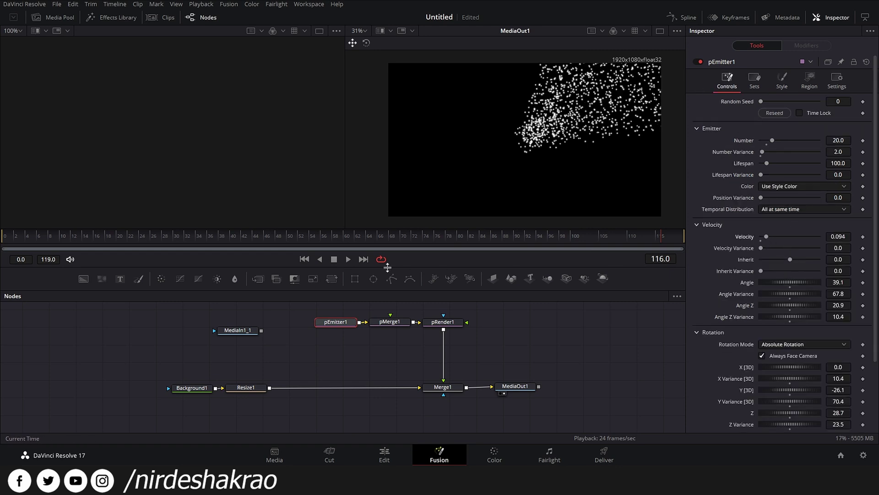
left_click(349, 264)
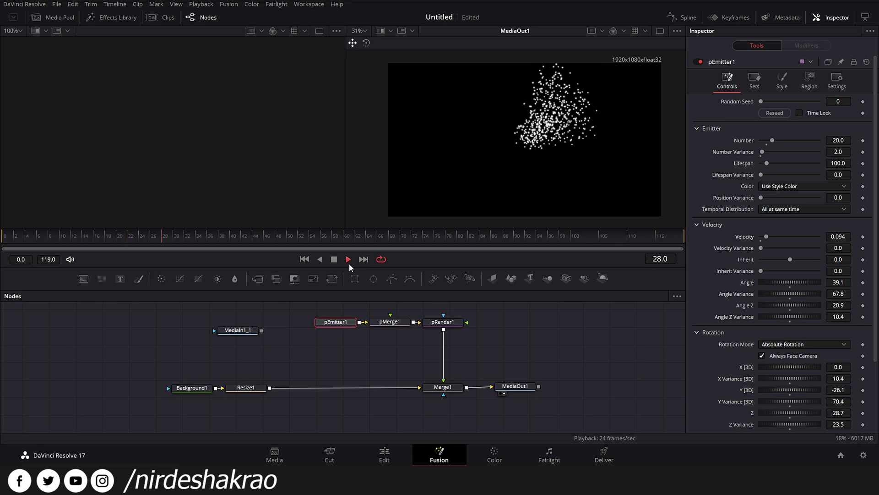
left_click(349, 264)
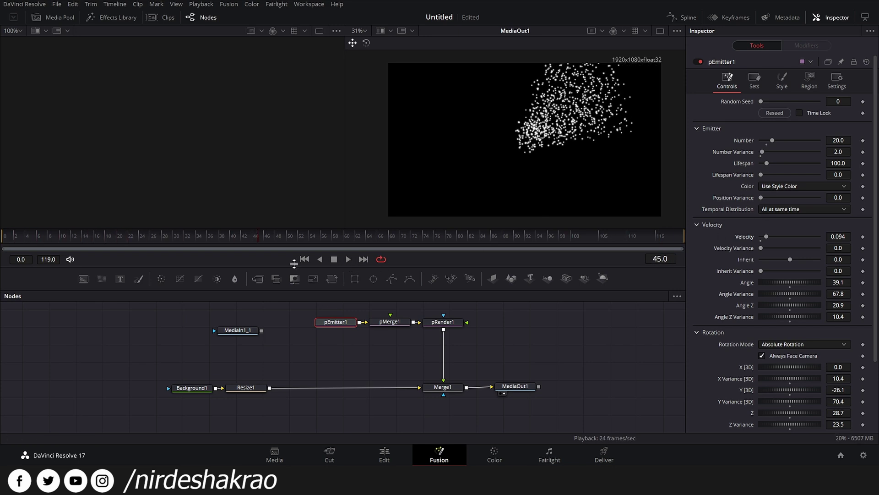
left_click_drag(261, 238, 348, 243)
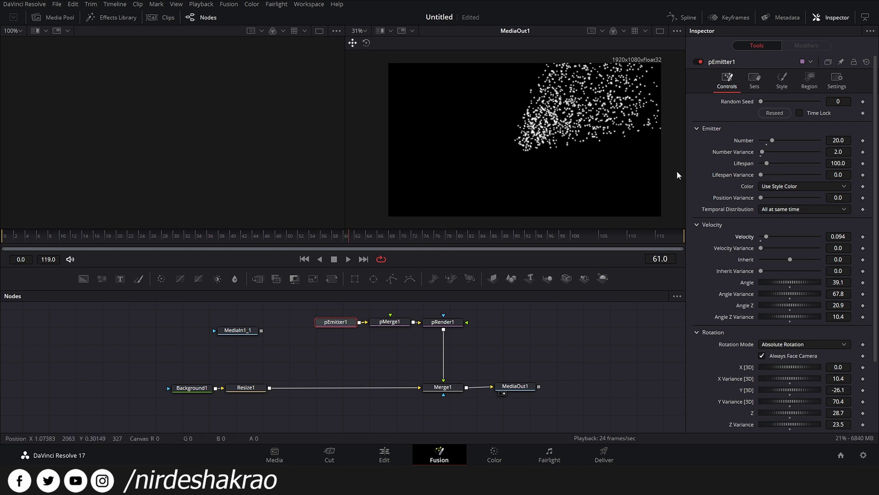
Try Cube as the emission region of pEmitter1
left_click(816, 85)
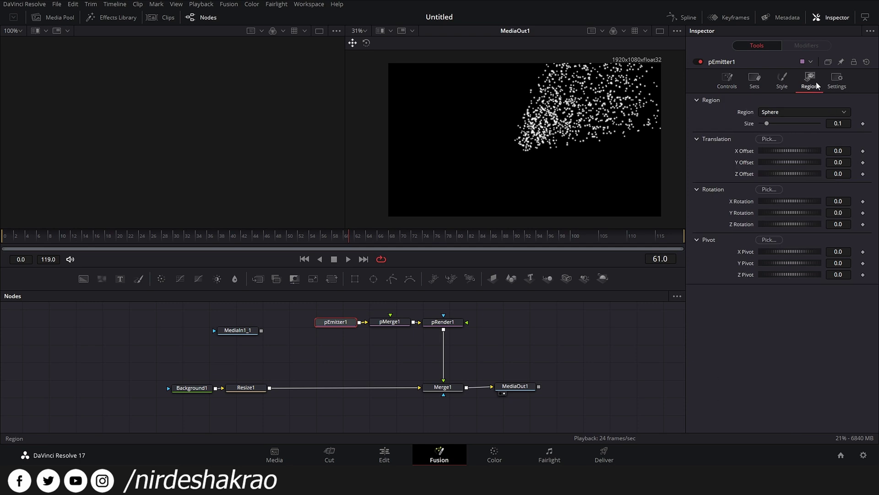
left_click(814, 111)
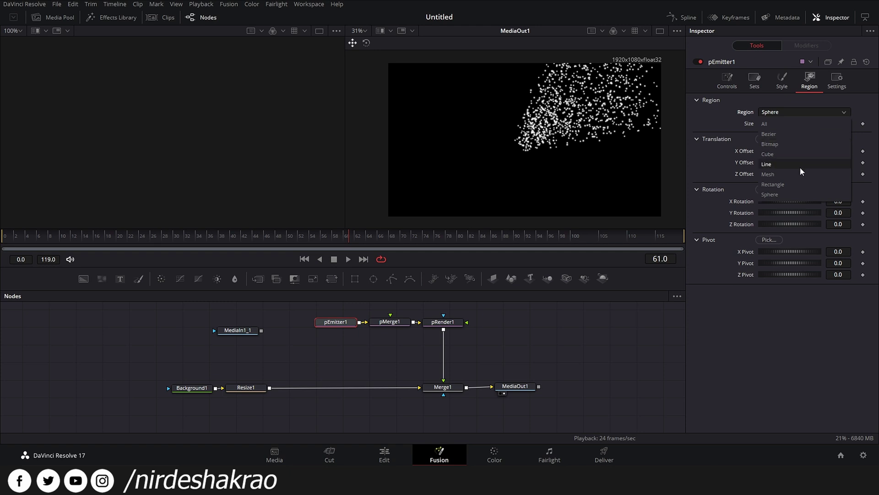
left_click(798, 154)
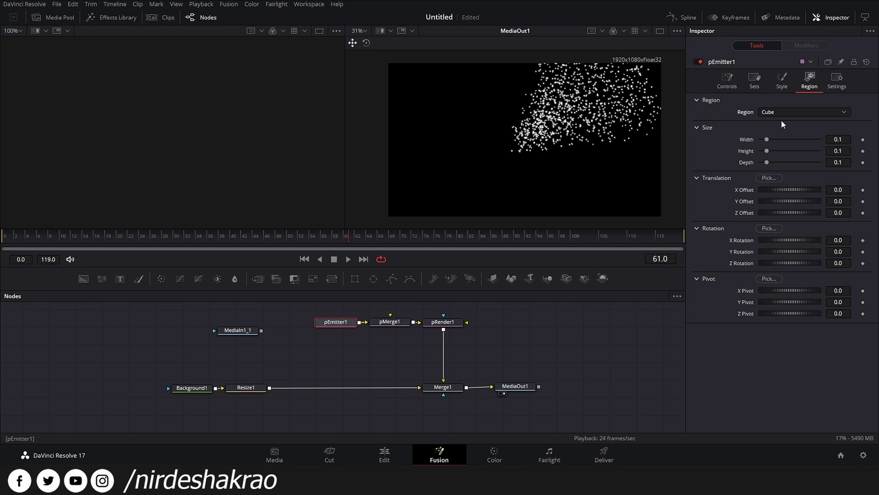
Set pEmitter1's emission region to Bitmap at frame 4 and move MediaIn1_1 farther from the emitter
left_click(809, 112)
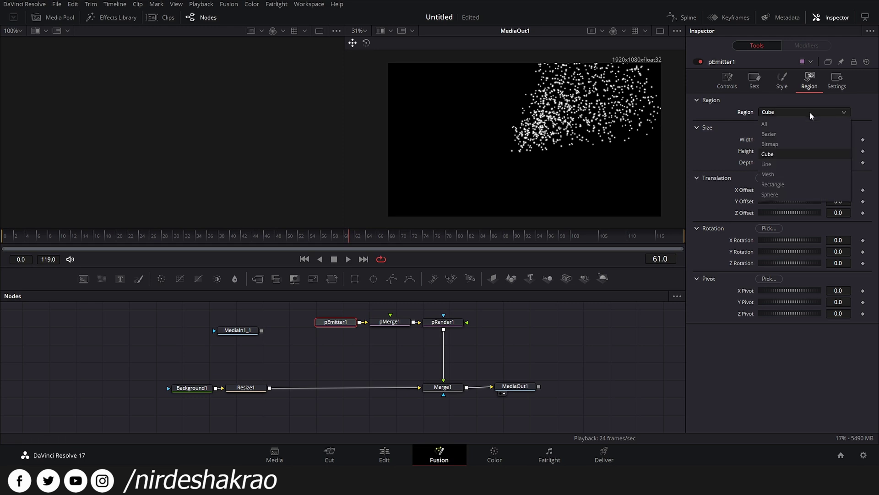
left_click(785, 145)
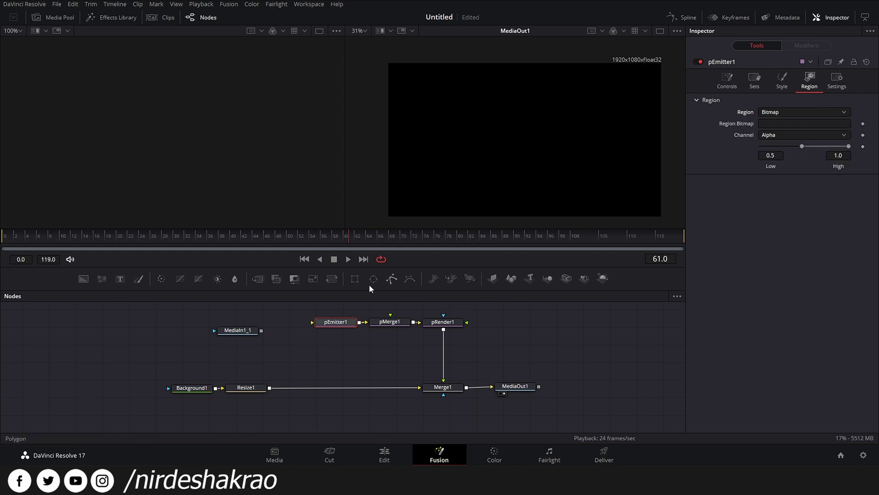
left_click_drag(61, 246, 26, 246)
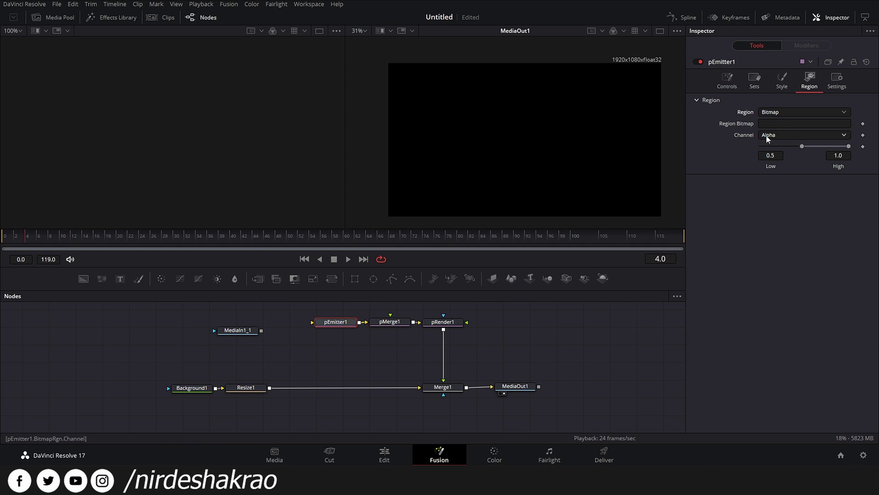
left_click_drag(234, 330, 200, 328)
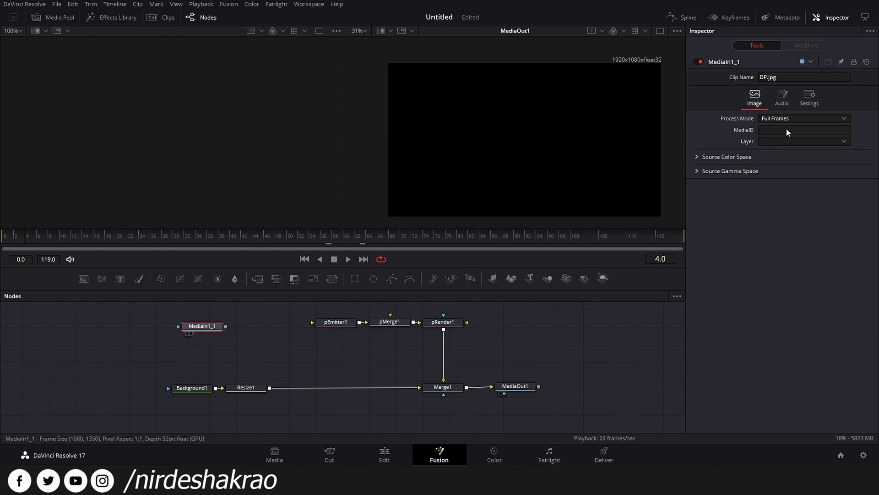
Assign MediaIn1_1 as pEmitter1's Region Bitmap and preview the particle emission
left_click_drag(469, 345, 470, 351)
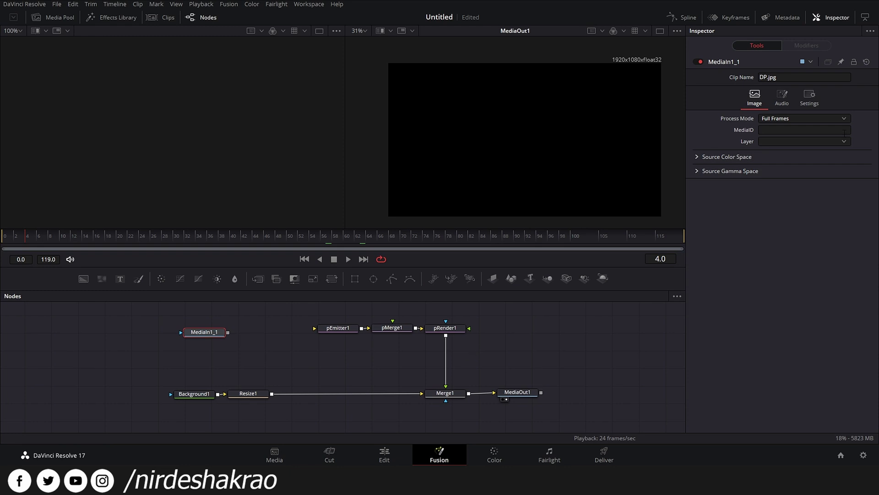
left_click(338, 328)
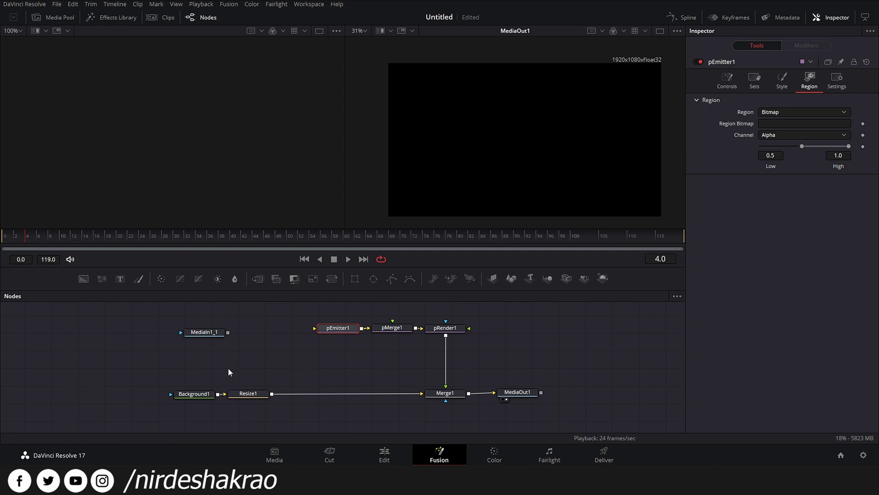
left_click_drag(210, 334, 820, 123)
left_click_drag(214, 333, 218, 332)
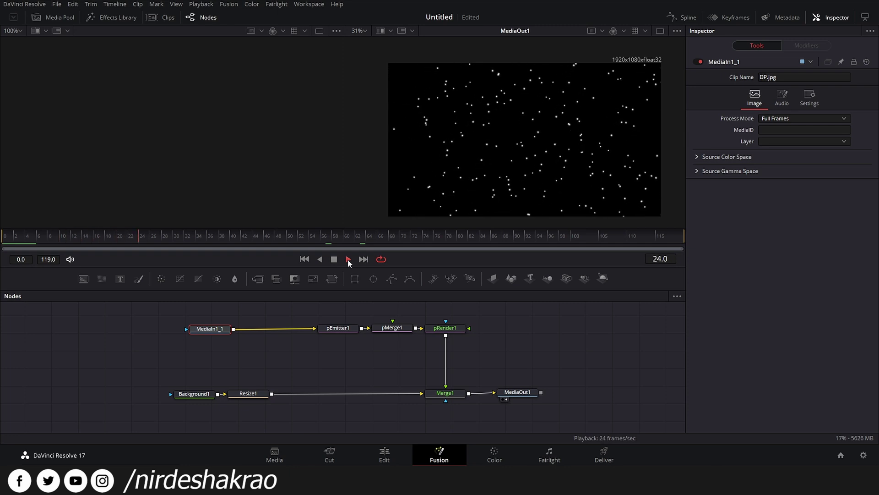
left_click(334, 260)
left_click_drag(249, 239, 2, 239)
mouse_move(147, 246)
left_mouse_down()
mouse_move(370, 244)
mouse_move(42, 245)
mouse_move(147, 244)
left_mouse_up()
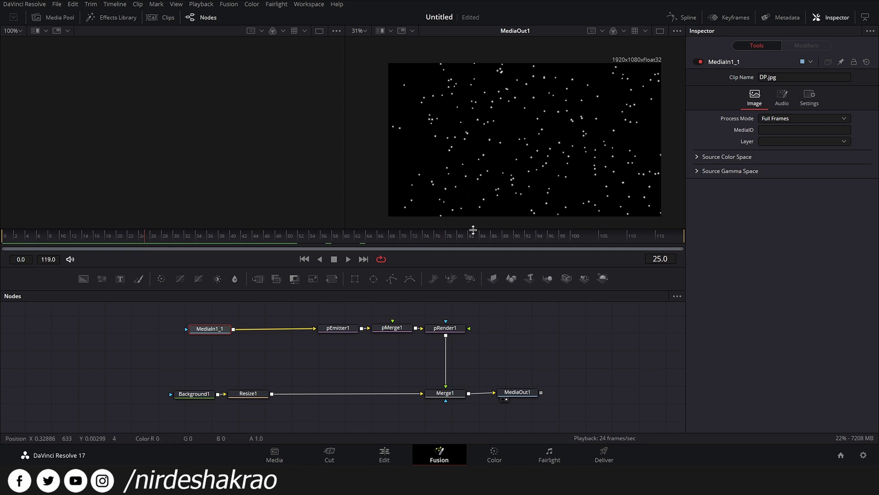
Set pEmitter1's region bitmap channel to Luminance and preview the particles
left_click(338, 328)
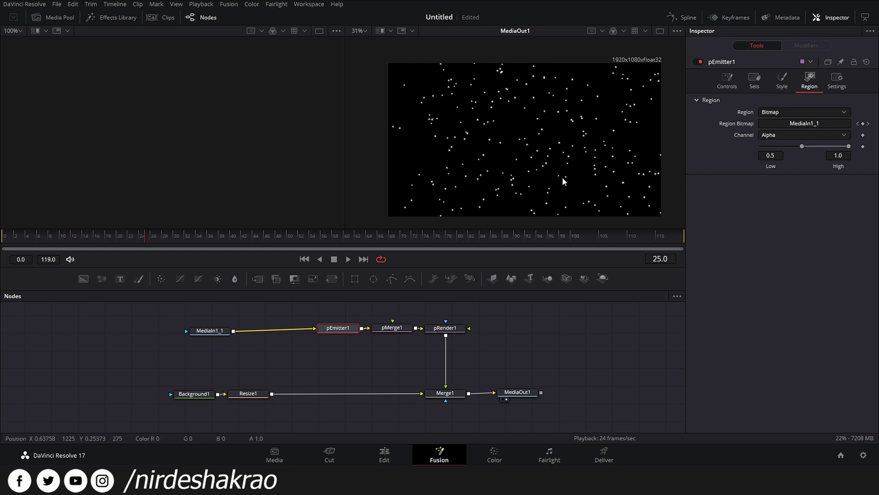
left_click(844, 136)
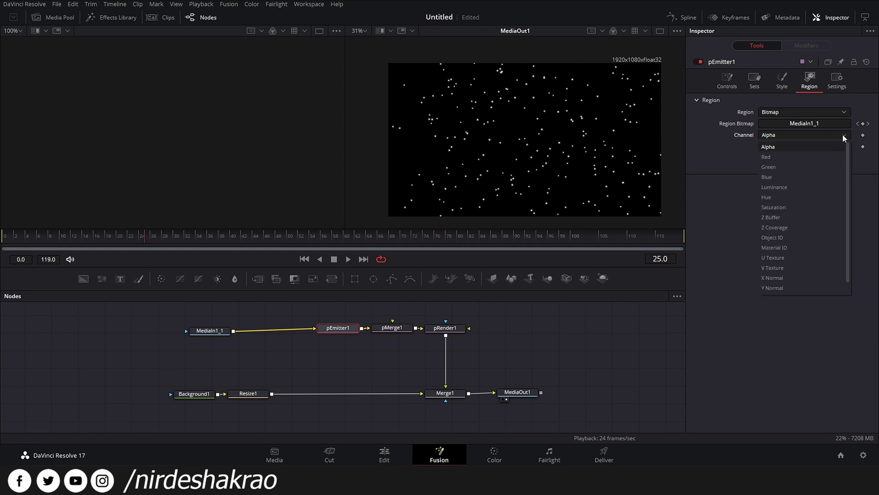
left_click(811, 186)
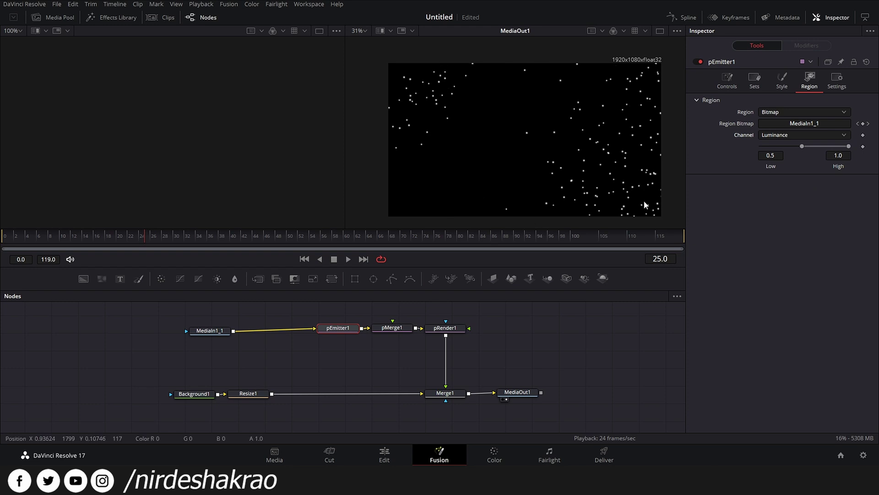
key("space")
key("space")
Merge MediaIn1_1 over Resize1's output ahead of Merge1 and play back the composite
left_click_drag(229, 332, 254, 334)
left_click_drag(284, 364, 272, 395)
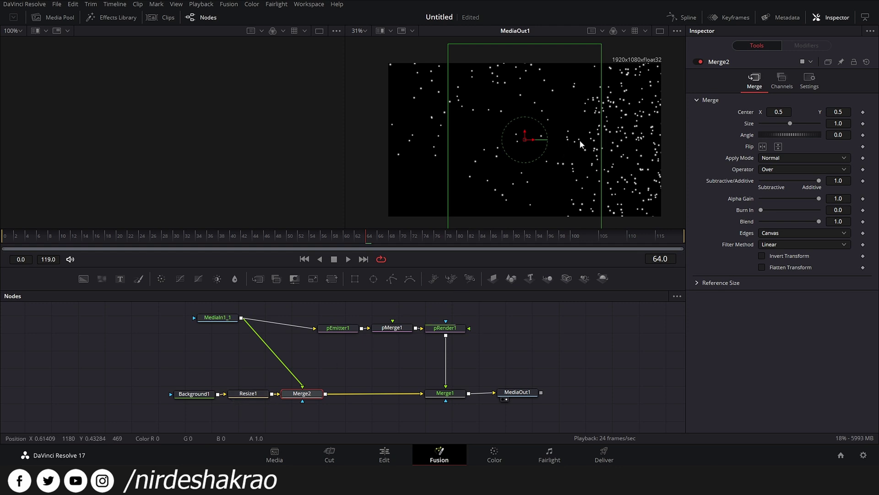
left_click(351, 352)
key("space")
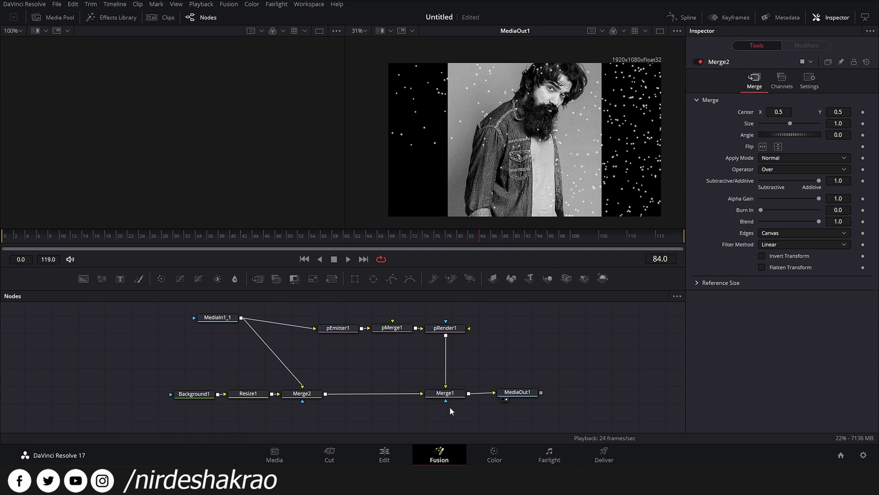
Reset Merge1's Size to 1.0 and preview the particles over the photo
left_click(451, 394)
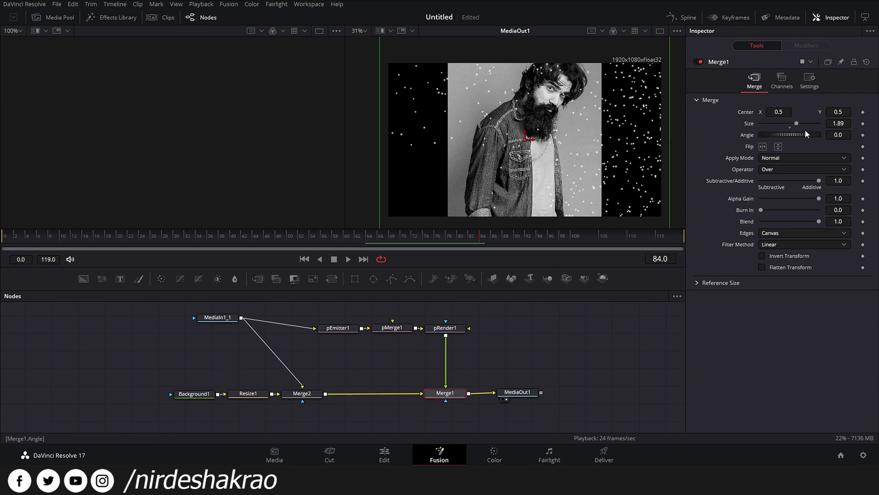
left_click(789, 128)
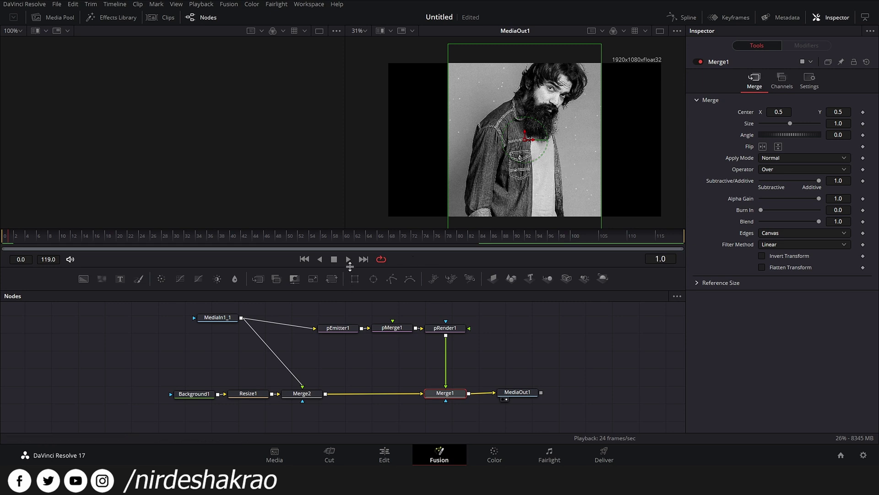
left_click(335, 262)
Play the composite and examine up close where the particles emit across the photo's bright and dark areas
scroll(559, 156, "up", 4)
scroll(557, 148, "up", 2)
left_click(349, 259)
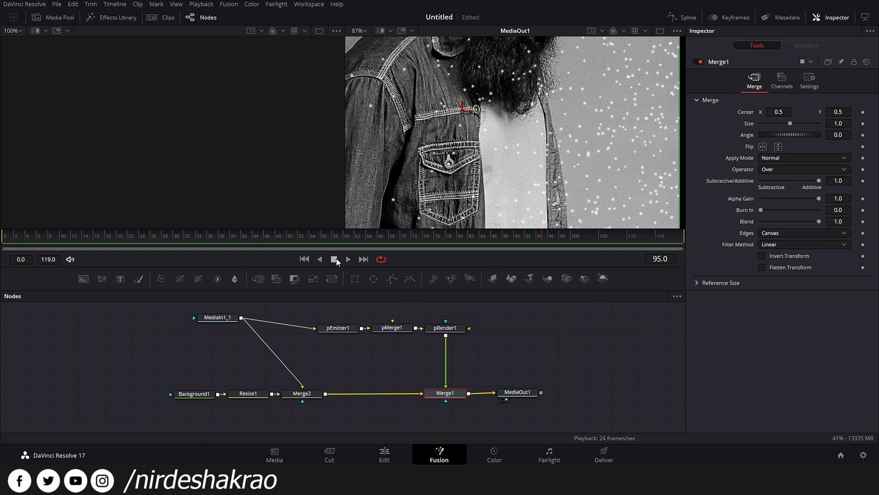
left_click(4, 236)
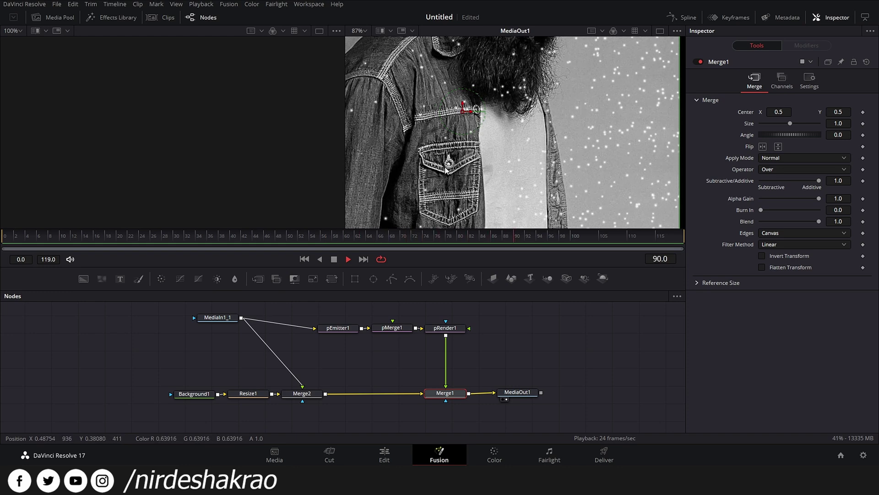
scroll(445, 170, "down", 2)
mouse_move(385, 183)
left_mouse_down()
mouse_move(445, 186)
mouse_move(390, 194)
left_mouse_up()
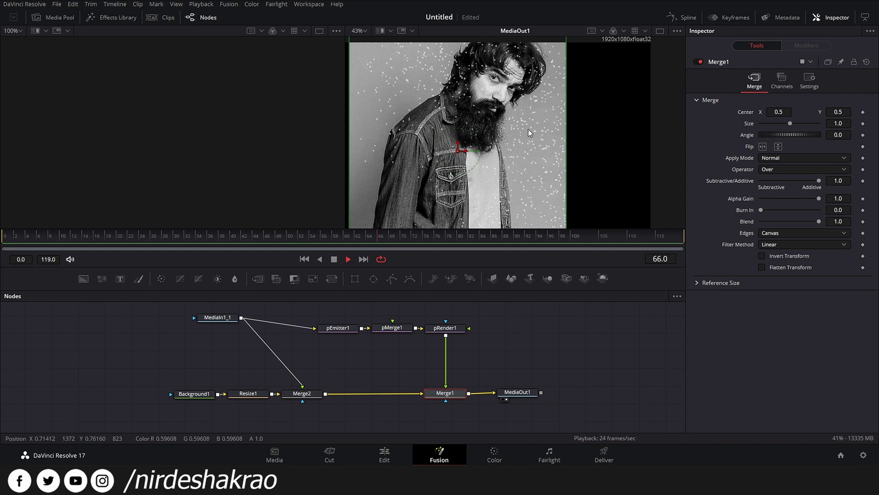
left_click_drag(519, 133, 520, 126)
left_click(335, 259)
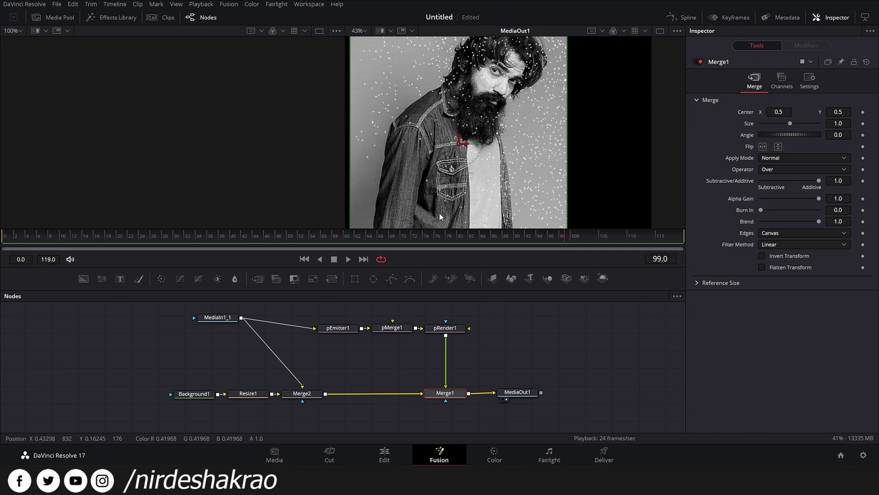
scroll(458, 201, "up", 2)
mouse_move(529, 199)
left_mouse_down()
mouse_move(534, 101)
mouse_move(535, 183)
left_mouse_up()
left_click_drag(407, 197, 413, 136)
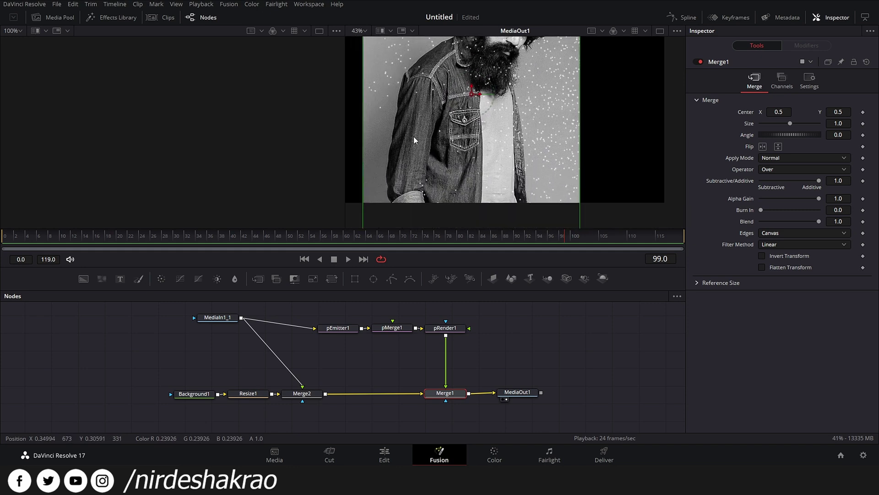
Move MediaIn1_1 closer to pEmitter1 and attach a polygon mask to it
left_click_drag(218, 318, 234, 338)
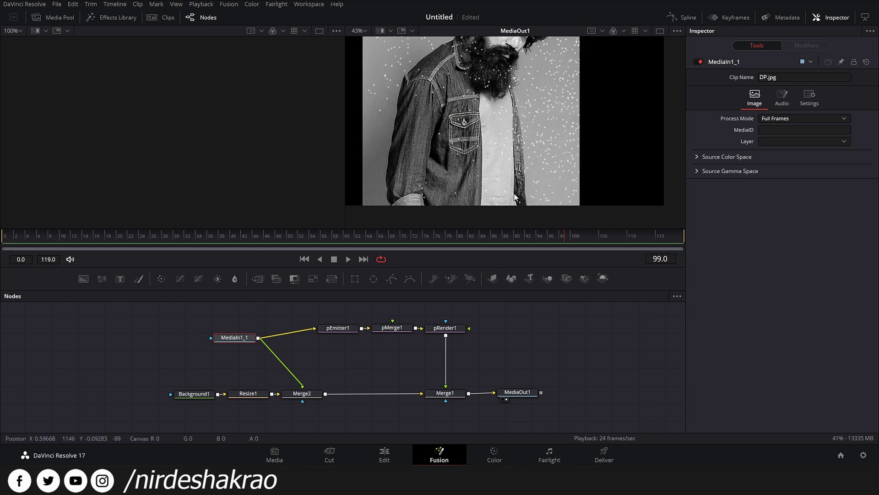
scroll(515, 198, "up", 3)
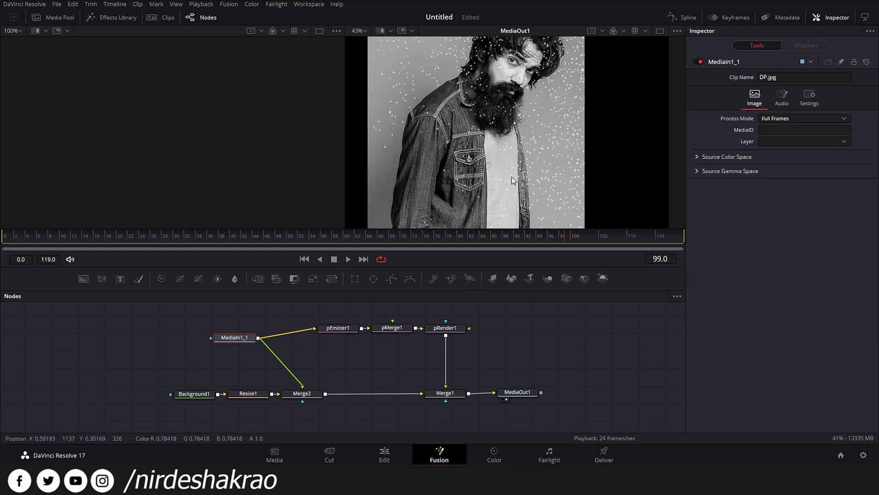
scroll(512, 176, "down", 2)
left_click_drag(511, 176, 516, 149)
left_click(391, 278)
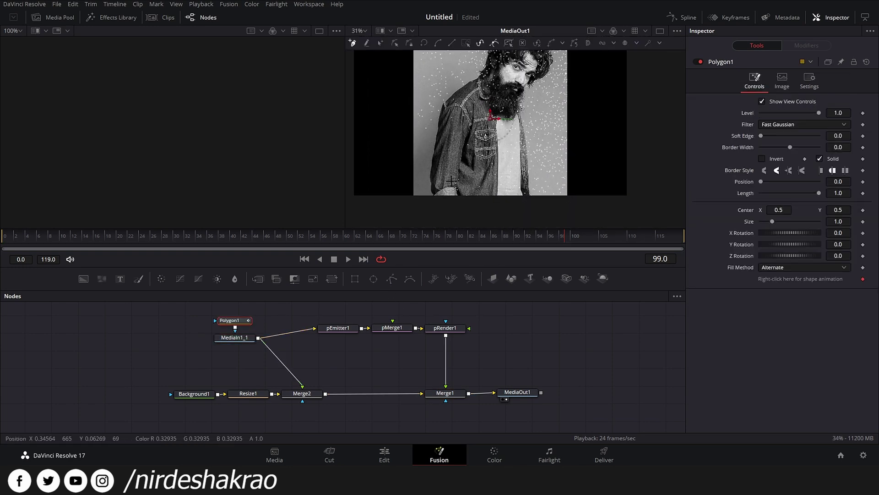
Draw a closed polygon mask around the man, following his arm, shoulder, head and beard down past the image's lower edge
left_click(434, 190)
left_click(432, 152)
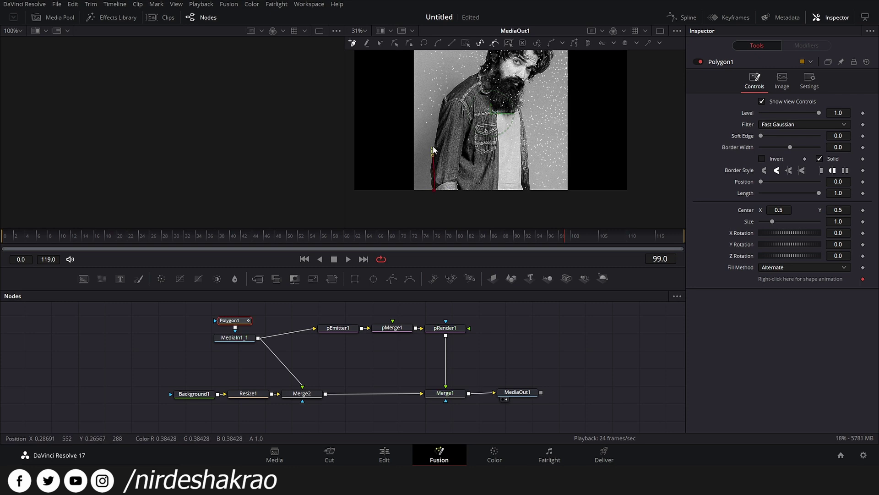
left_click(446, 100)
left_click_drag(483, 78, 470, 128)
left_click(465, 120)
left_click(511, 81)
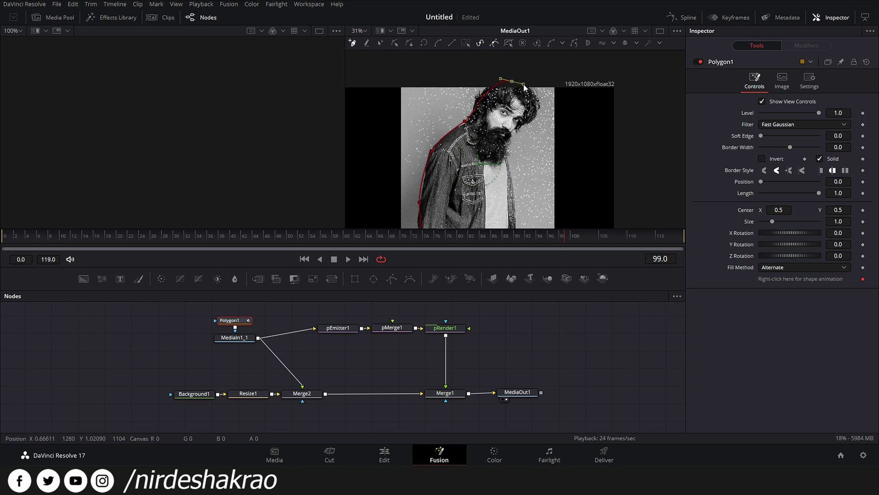
left_click(541, 108)
left_click(515, 136)
left_click(506, 159)
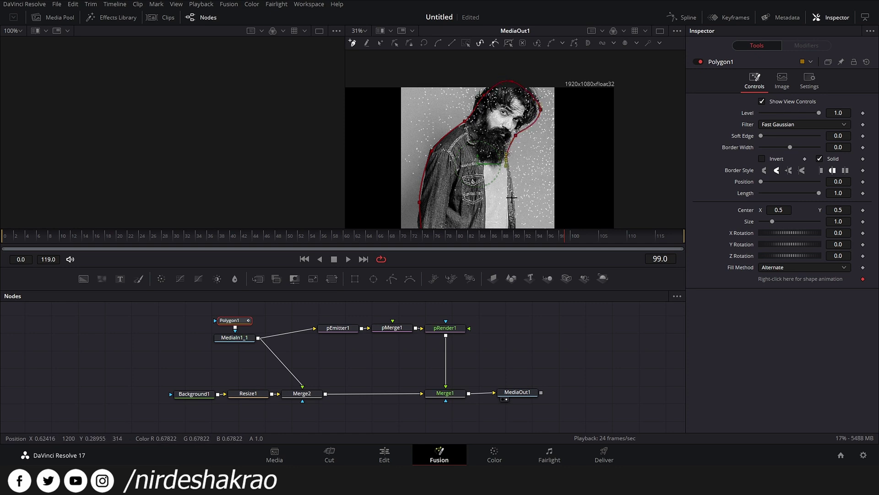
left_click_drag(512, 198, 505, 137)
left_click(509, 144)
left_click(511, 183)
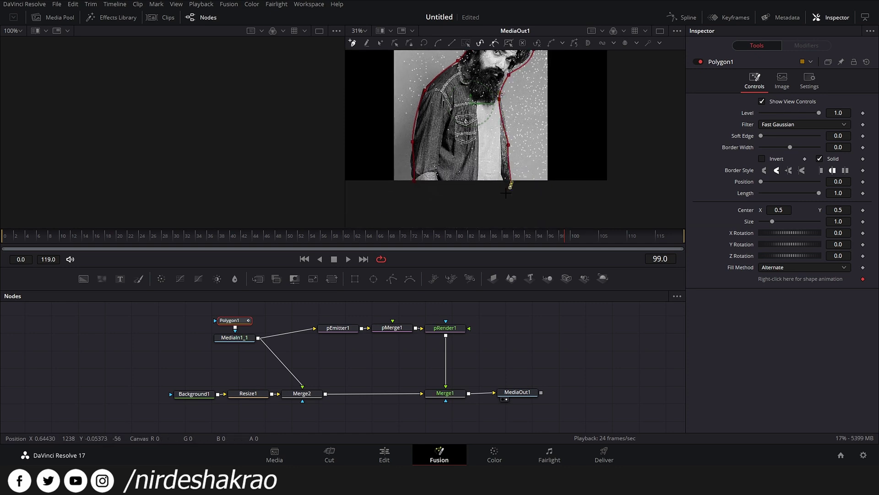
left_click(416, 196)
left_click(415, 182)
left_click_drag(513, 122, 504, 156)
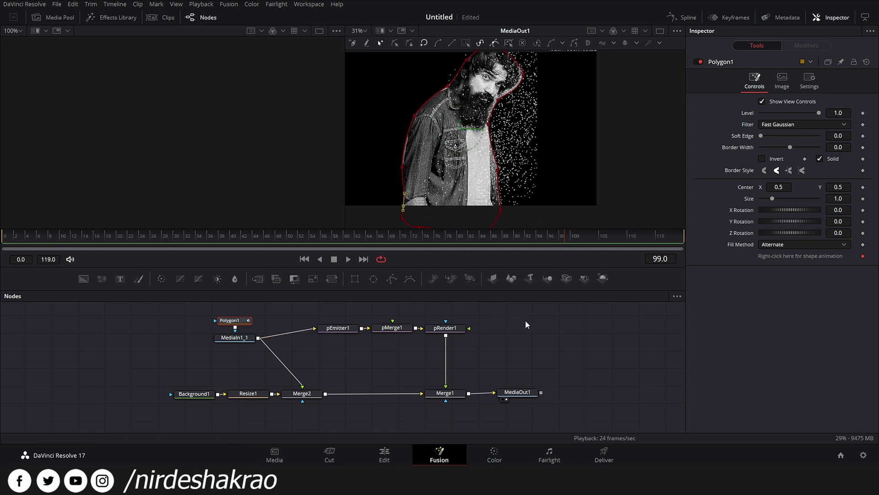
Play the composite from the start to review the particles with the masked photo
left_click(518, 392)
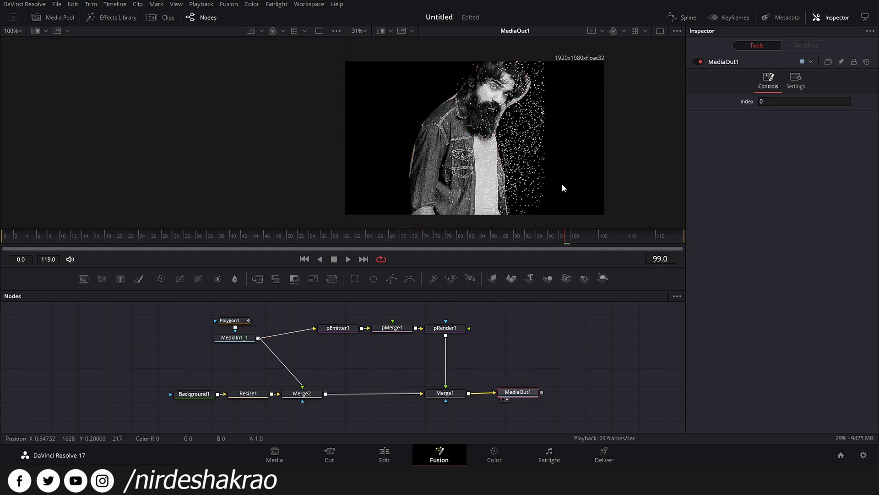
left_click_drag(56, 237, 2, 239)
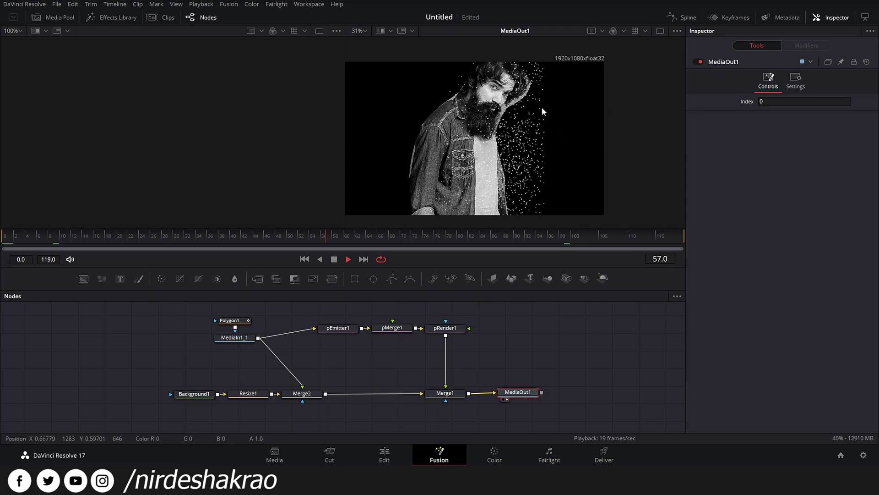
left_click(334, 259)
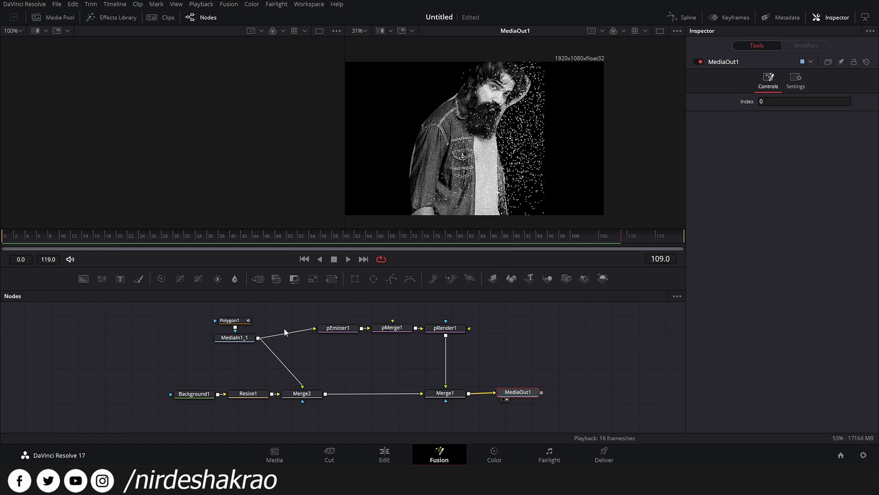
Invert the Polygon1 mask so it covers the area around the man
left_click(234, 323)
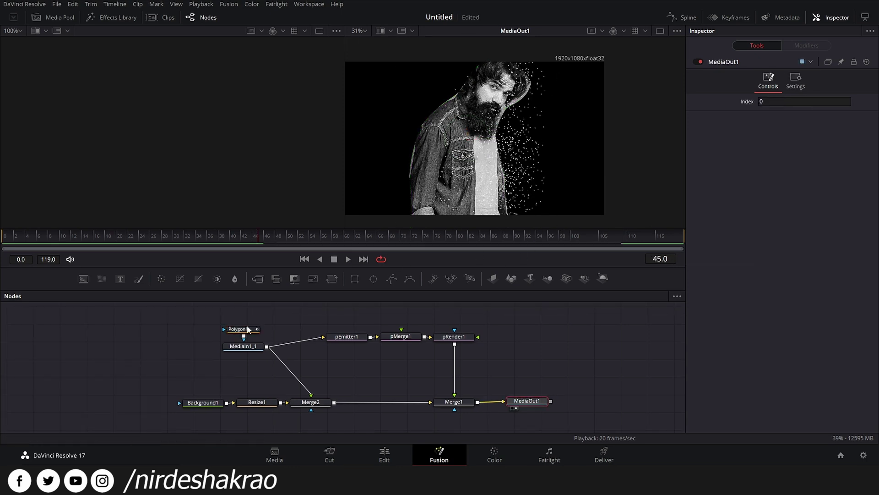
left_click(238, 329)
left_click(762, 159)
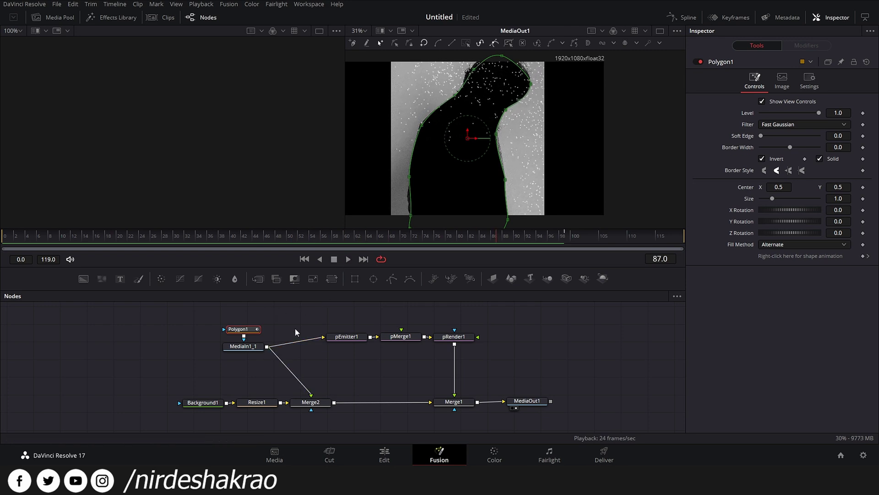
Disconnect MediaIn1_1 from Merge2 while keeping its link to pEmitter1
left_click_drag(259, 361, 295, 342)
scroll(295, 348, "up", 3)
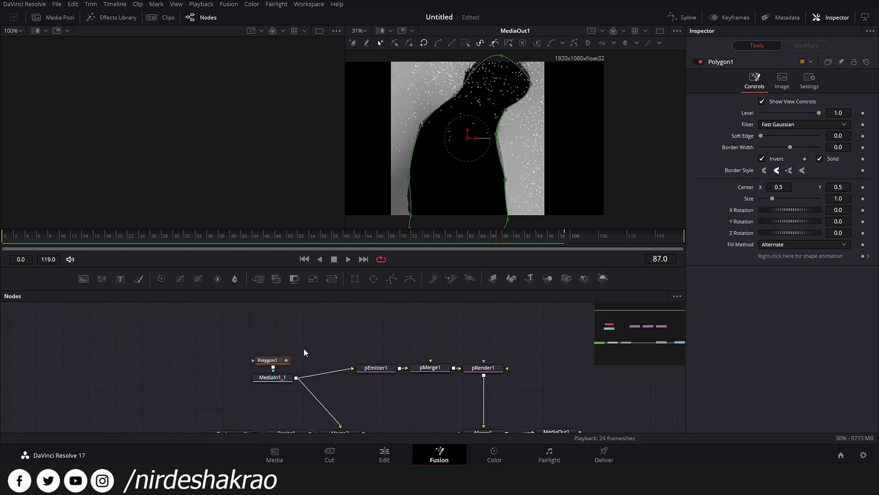
scroll(304, 349, "down", 2)
left_click_drag(346, 393, 342, 362)
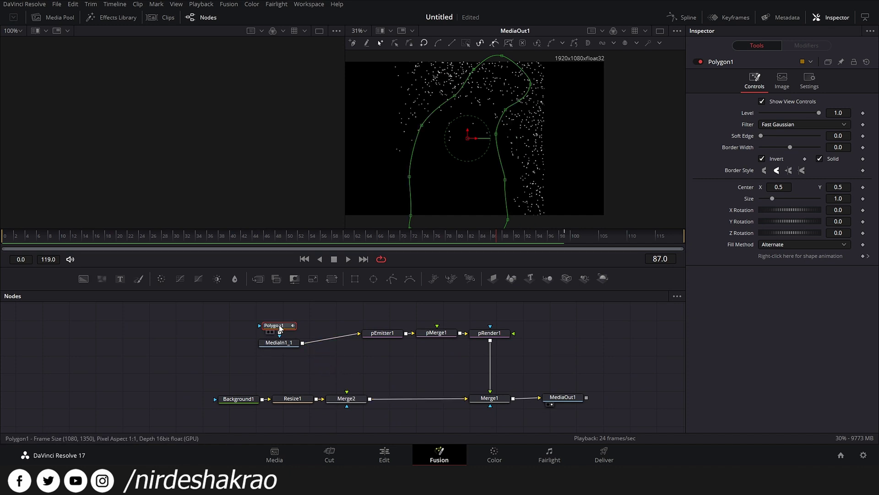
Duplicate MediaIn1_1 without its mask and connect the copy to Merge2's foreground
left_click(277, 344)
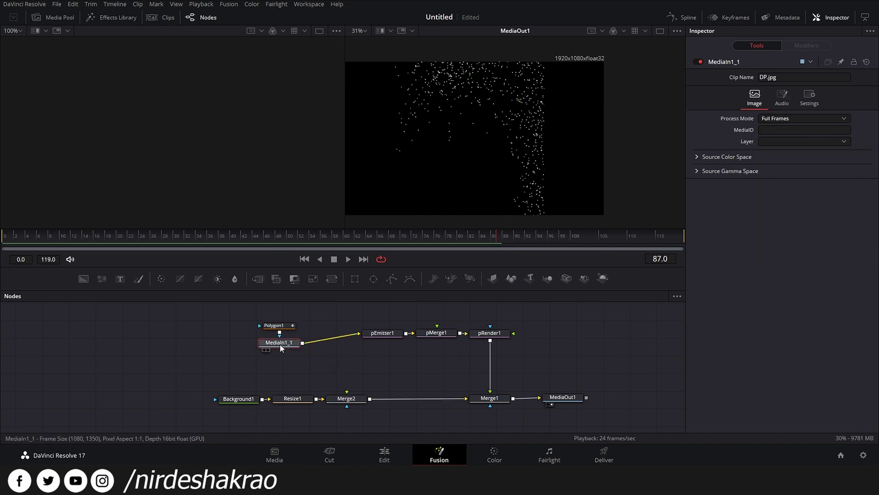
left_click(189, 340)
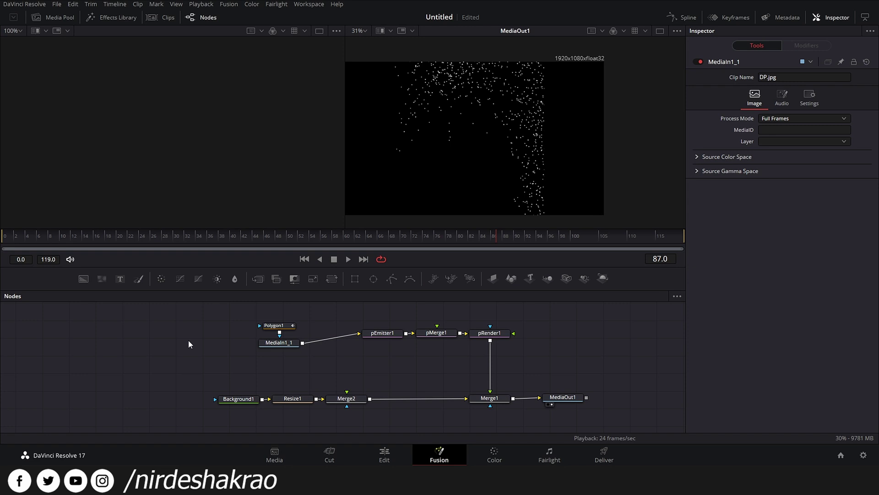
left_click_drag(191, 345, 346, 374)
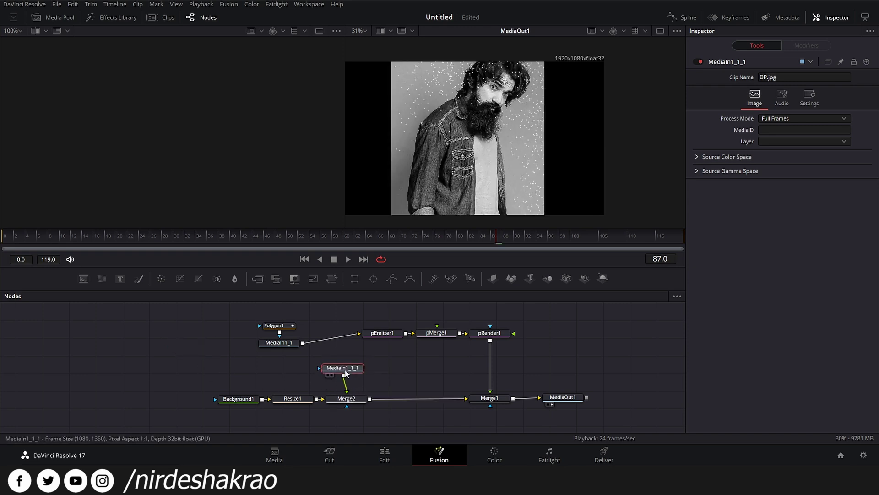
scroll(455, 166, "up", 2)
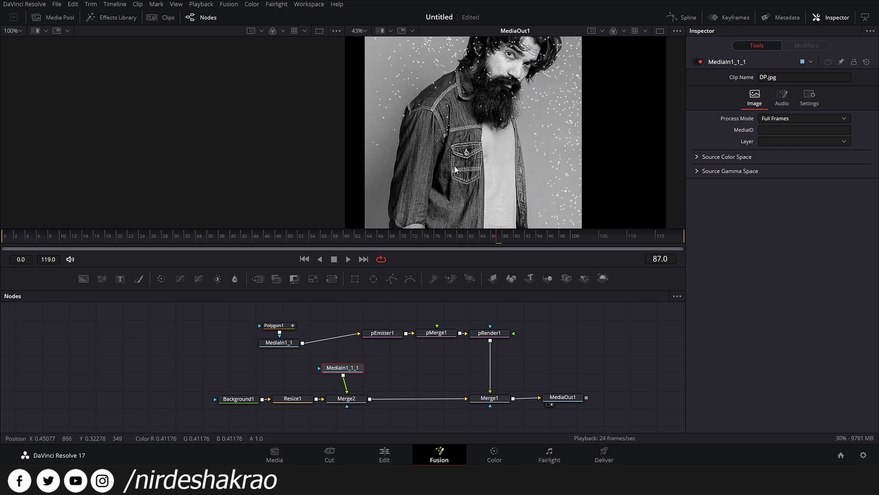
Play the composite and stop it to examine the particles around the man up close
left_click(348, 259)
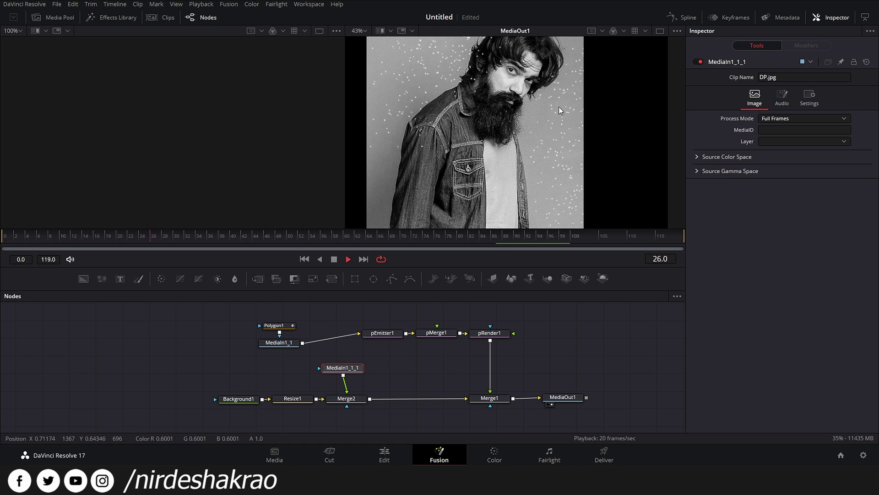
left_click(335, 259)
scroll(556, 162, "up", 3)
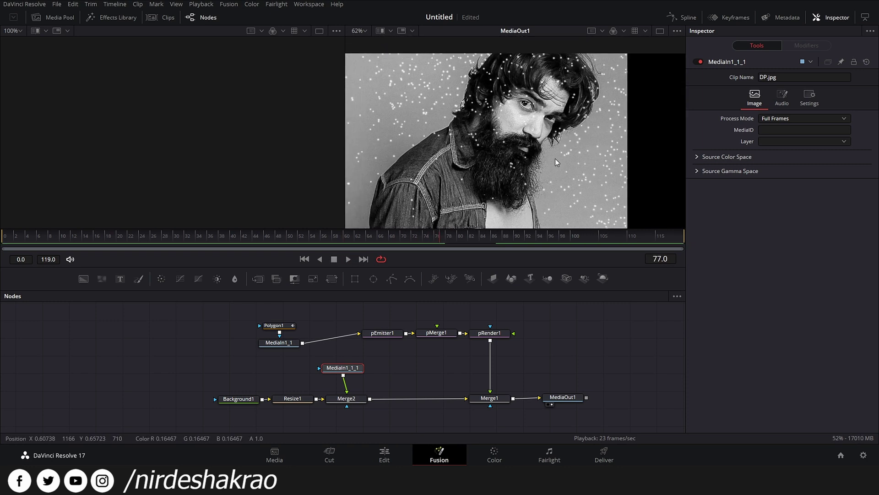
left_click_drag(555, 159, 567, 156)
mouse_move(461, 160)
left_mouse_down()
mouse_move(472, 148)
mouse_move(478, 154)
left_mouse_up()
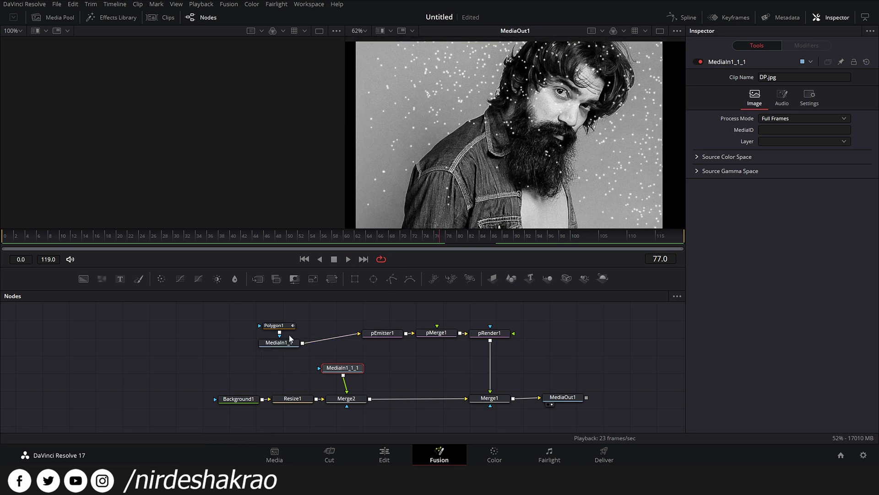
Set pEmitter1's particle color to a bright green with red 0.0, green 1.0 and blue about 0.533
left_click(382, 333)
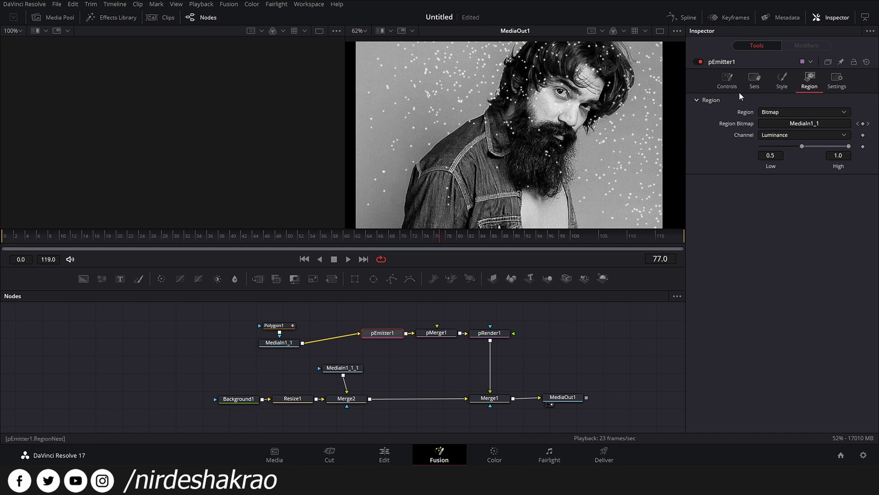
left_click(783, 80)
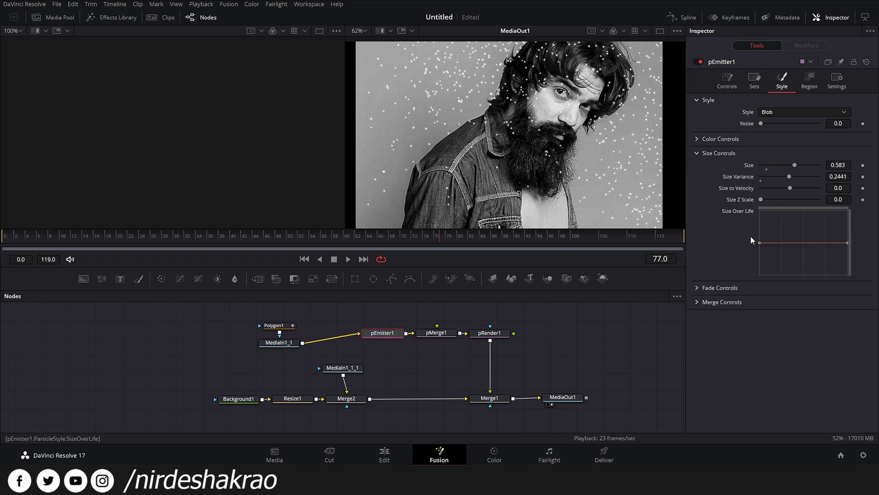
left_click(697, 138)
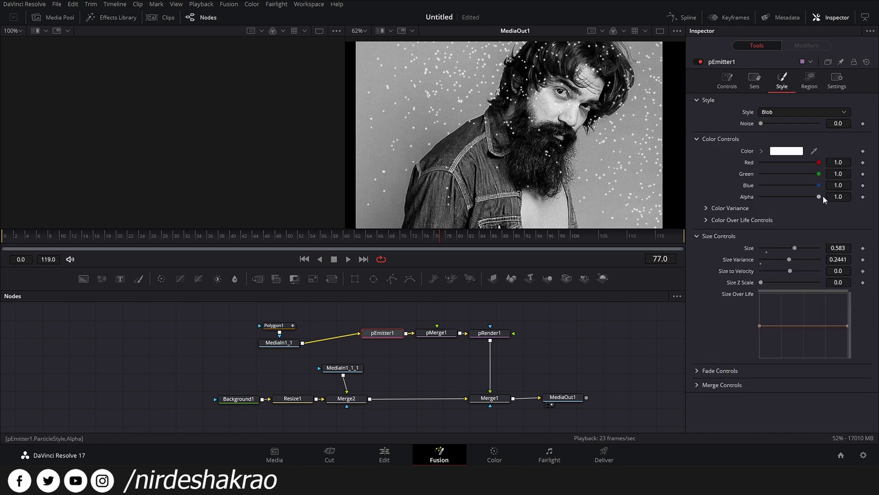
left_click(795, 152)
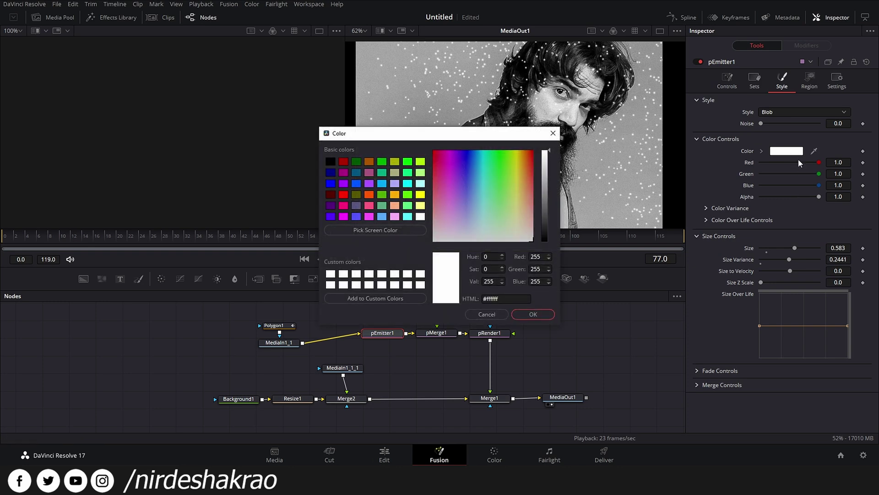
left_click_drag(491, 164, 491, 146)
left_click(532, 314)
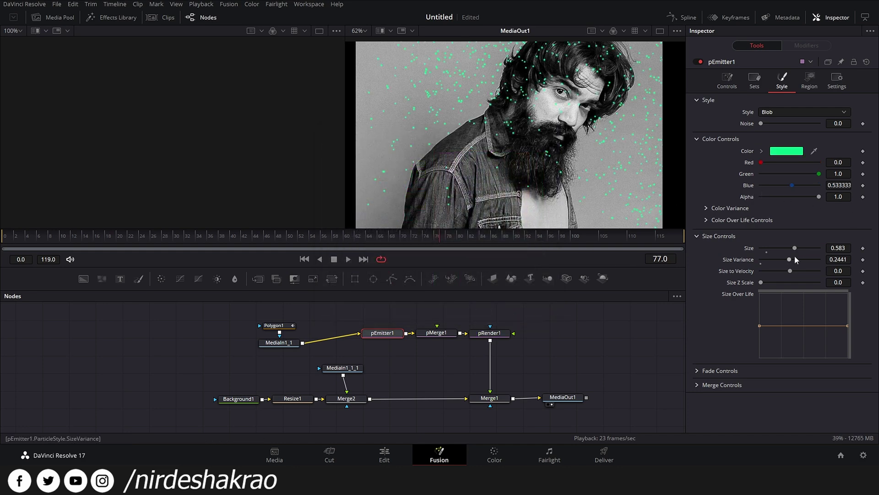
Set pEmitter1's color variance to -0.312 to 0.426 for red, -0.137 to 0.863 for green and -1.0 to 1.0 for blue
left_click(706, 207)
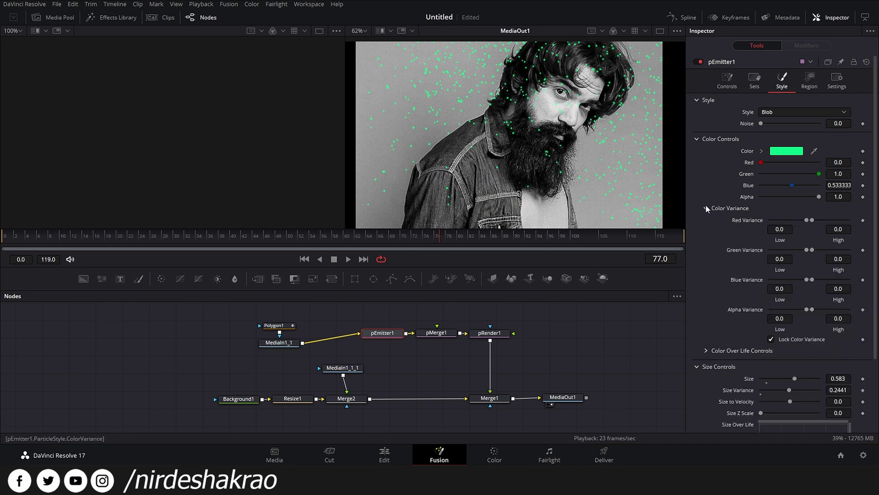
left_click_drag(833, 222, 861, 221)
left_click_drag(812, 251, 847, 249)
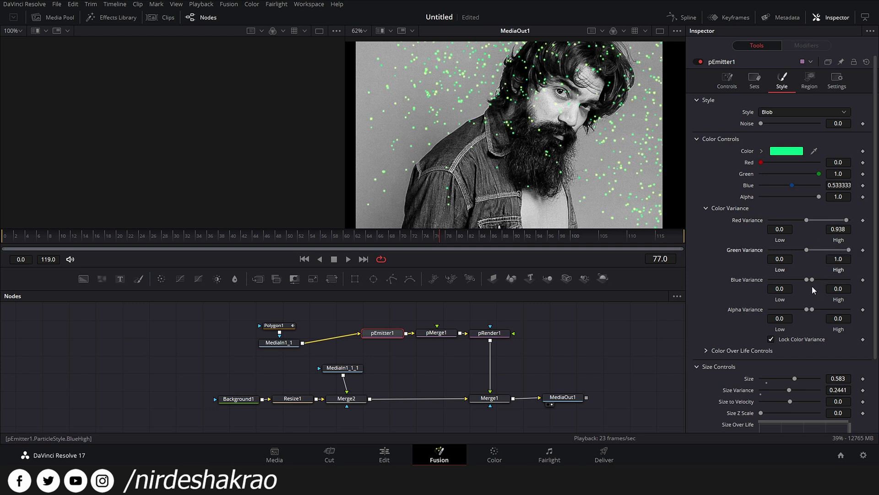
left_click_drag(812, 279, 849, 280)
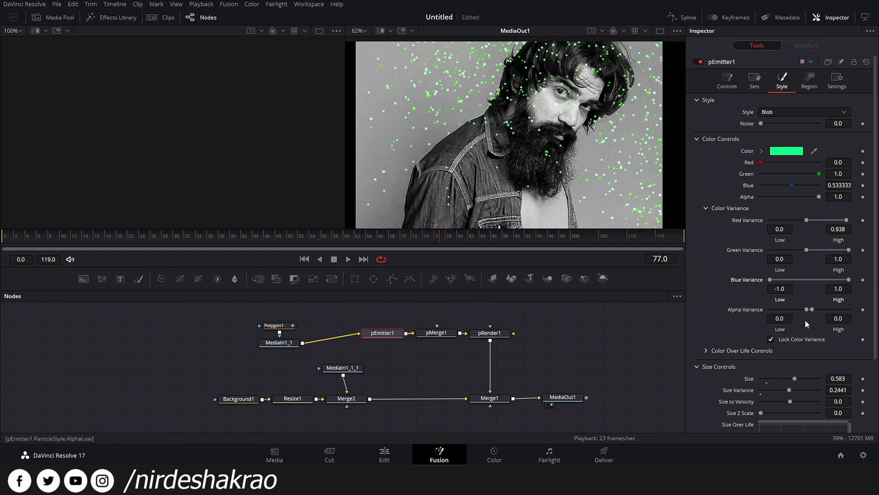
left_click_drag(819, 250, 788, 258)
mouse_move(807, 254)
left_mouse_down()
mouse_move(826, 252)
mouse_move(817, 253)
left_mouse_up()
left_click_drag(828, 221, 878, 221)
mouse_move(816, 216)
left_mouse_down()
mouse_move(801, 217)
mouse_move(823, 220)
mouse_move(813, 220)
left_mouse_up()
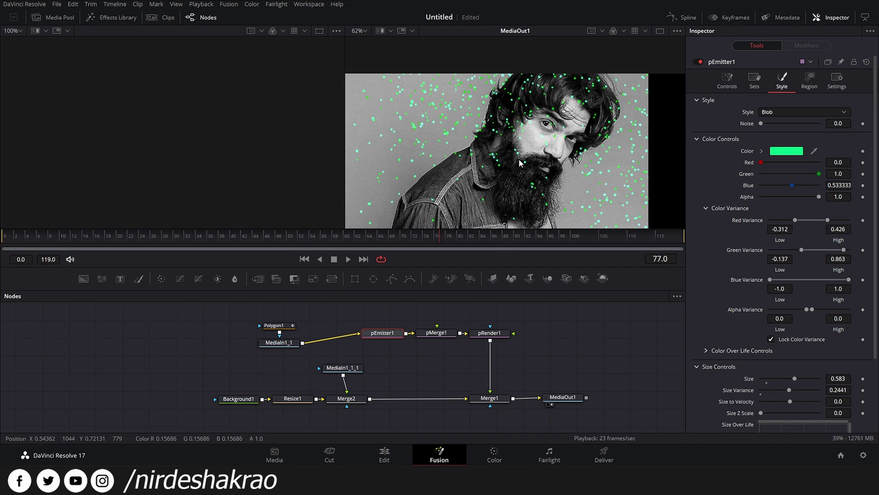
Add a blue #009dff stop at about 0.928 on pEmitter1's Color Over Life gradient
scroll(728, 337, "down", 3)
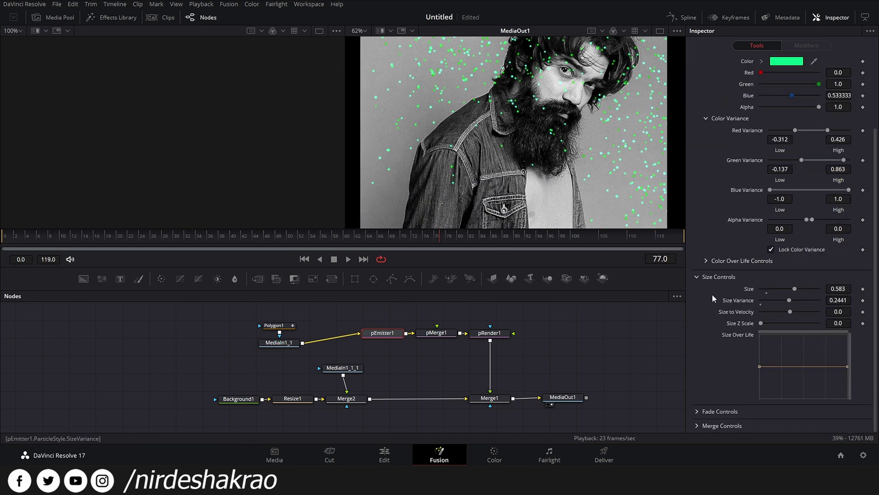
left_click(708, 260)
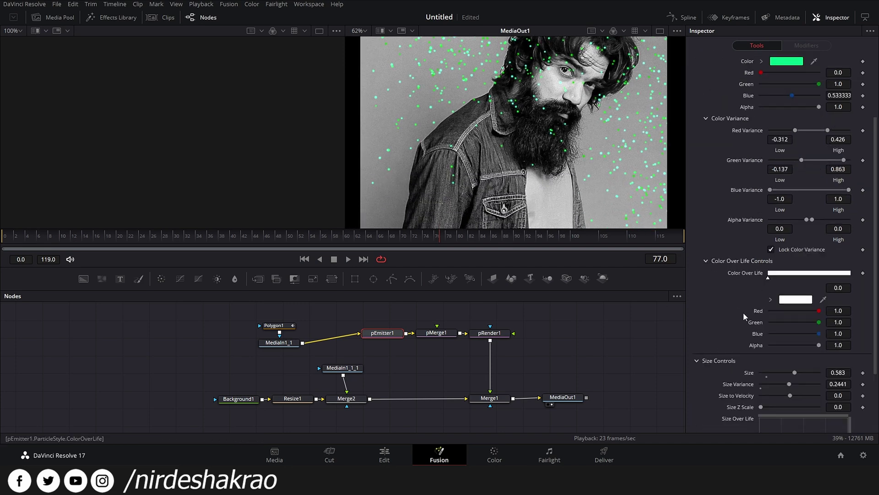
scroll(741, 322, "down", 2)
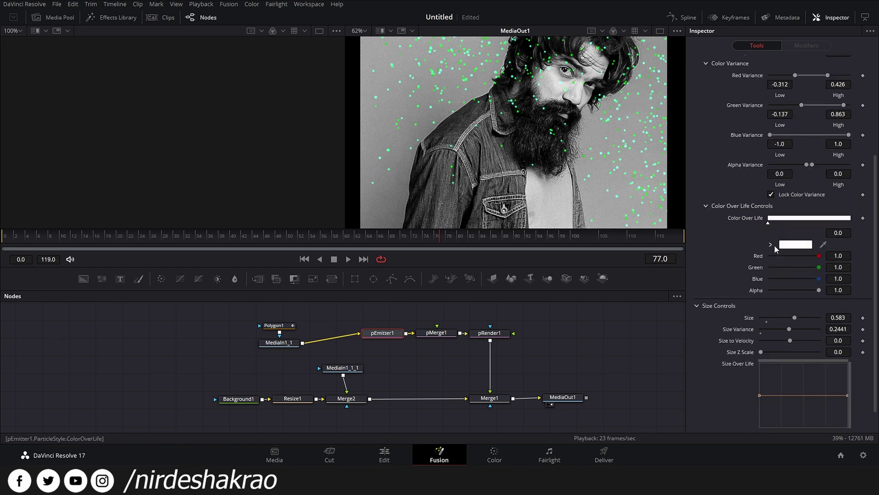
scroll(774, 246, "up", 2)
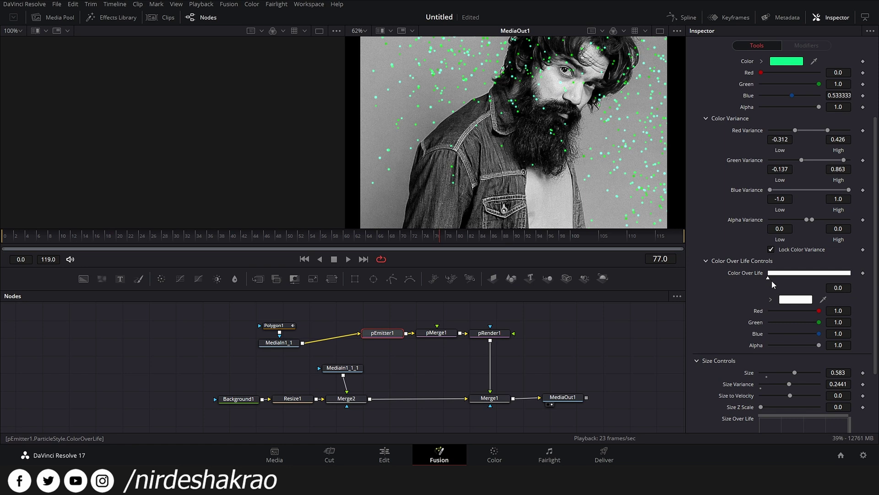
left_click(845, 274)
left_click(809, 299)
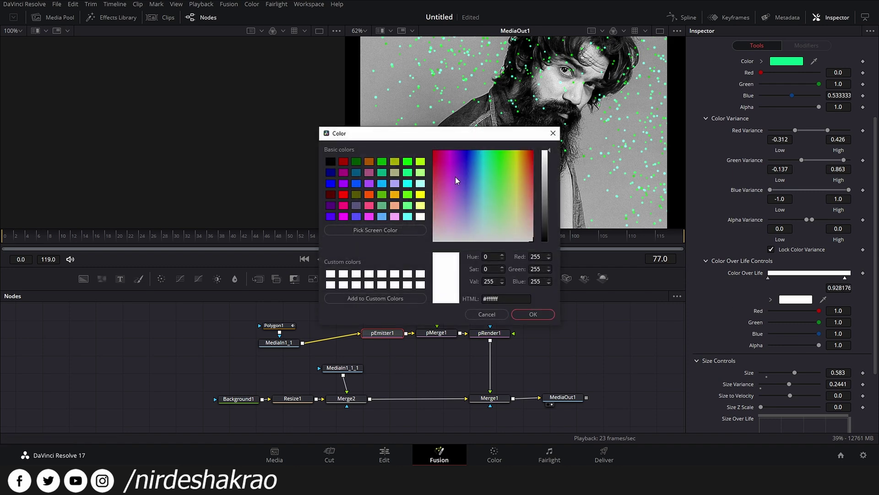
left_click_drag(466, 171, 477, 137)
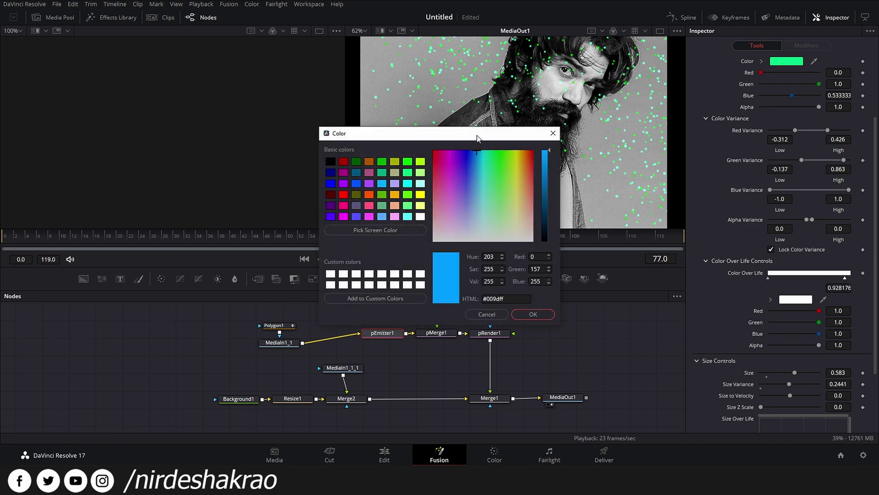
left_click(534, 314)
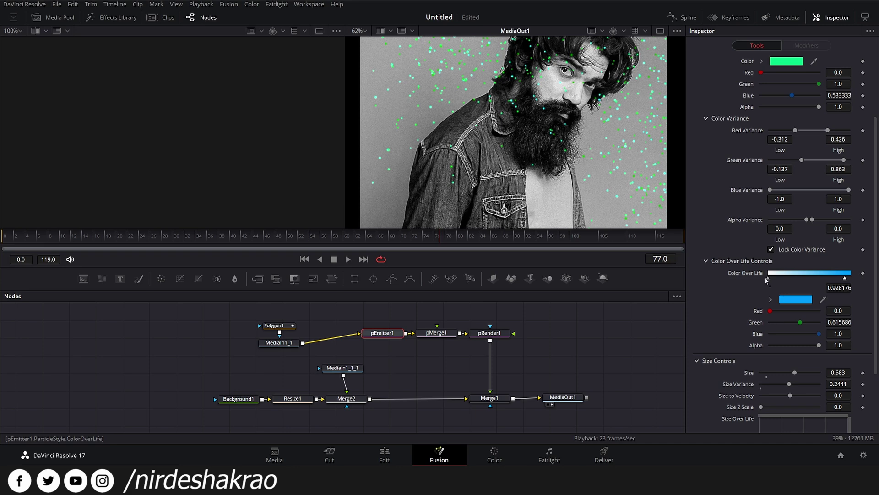
Scrub back to frame 61 and increase pEmitter1's particle size to 0.748
scroll(755, 139, "up", 2)
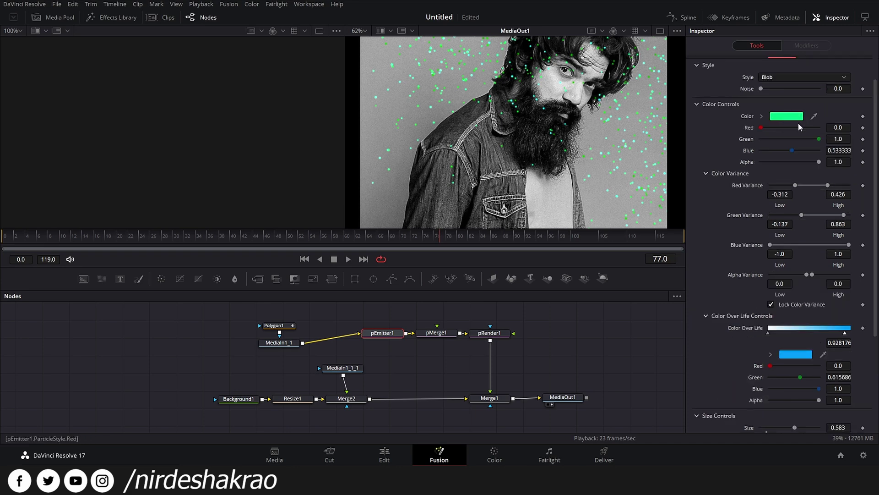
scroll(795, 290, "down", 2)
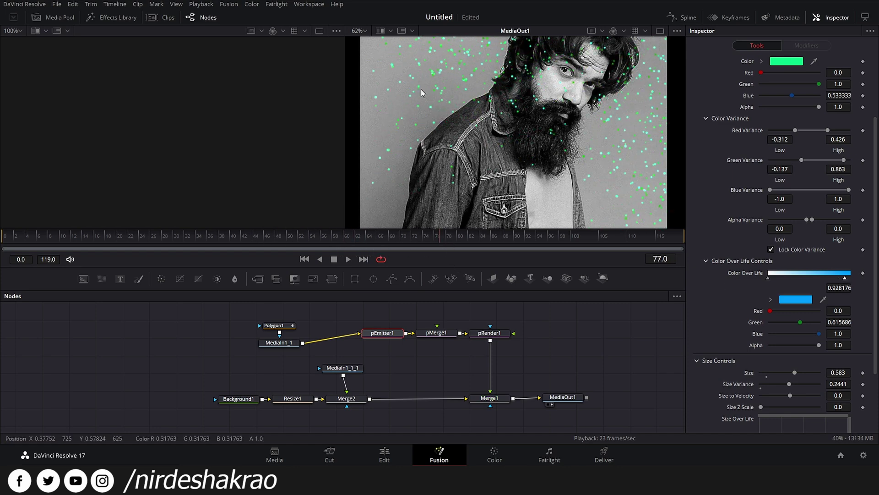
left_click_drag(436, 238, 351, 240)
scroll(736, 321, "down", 3)
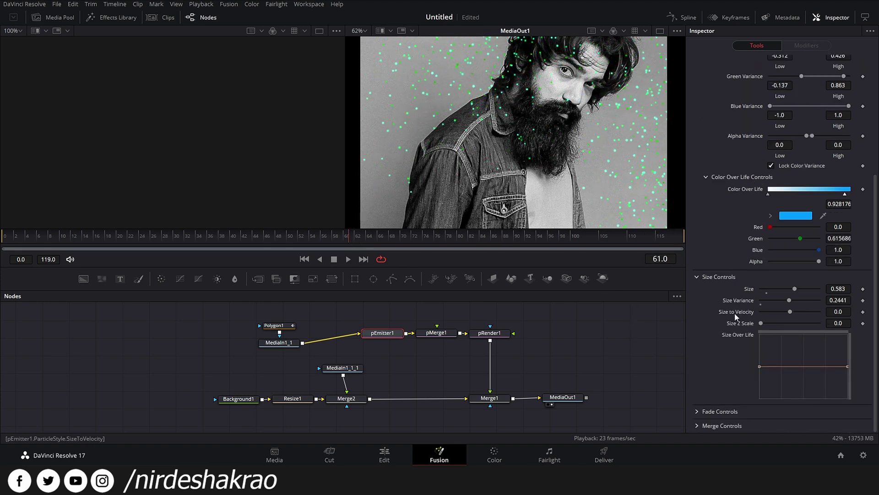
left_click_drag(795, 289, 804, 289)
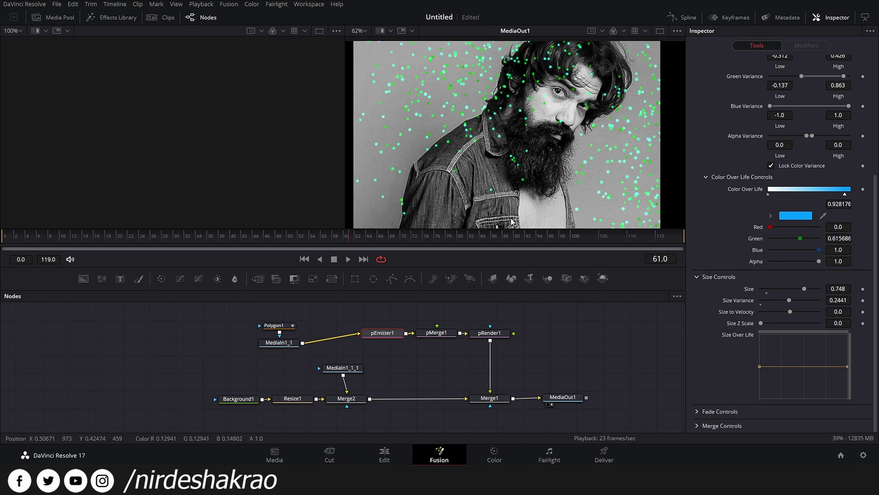
Play the composite forward and backward to review the larger colored particles, and park the playhead at frame 57
left_click(346, 259)
left_click(334, 259)
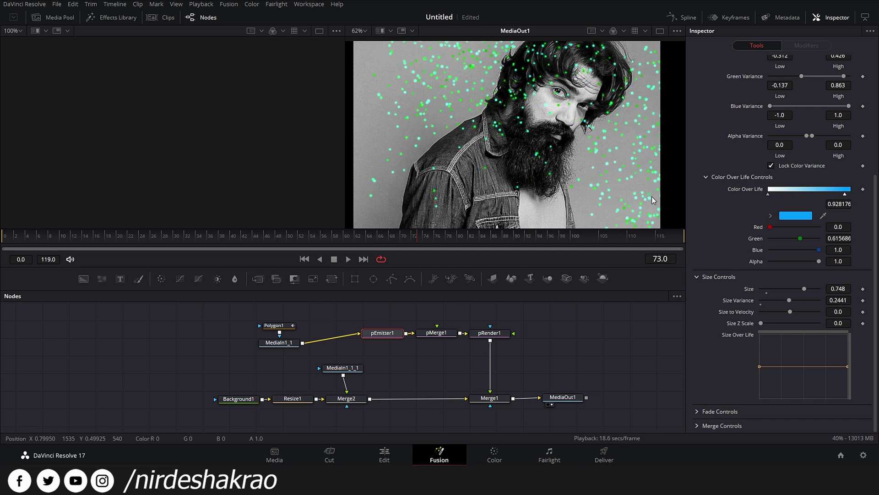
left_click(320, 260)
left_click(334, 261)
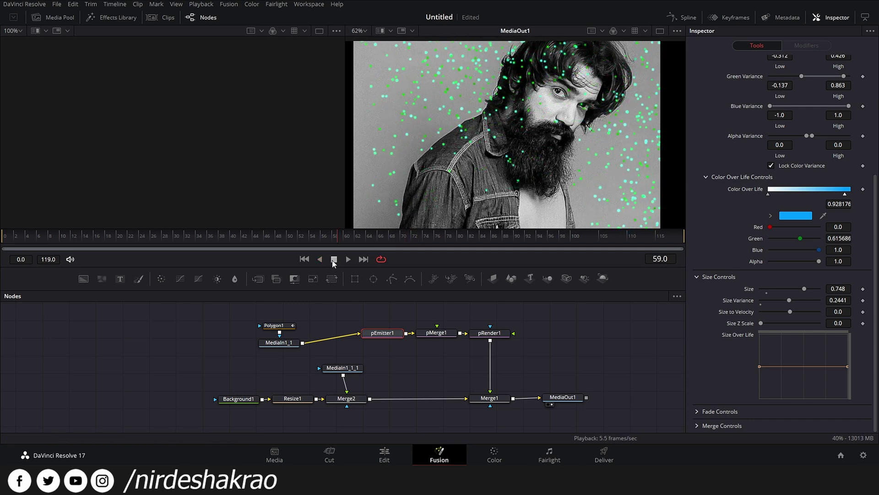
left_click(348, 260)
left_click(335, 260)
left_click(304, 259)
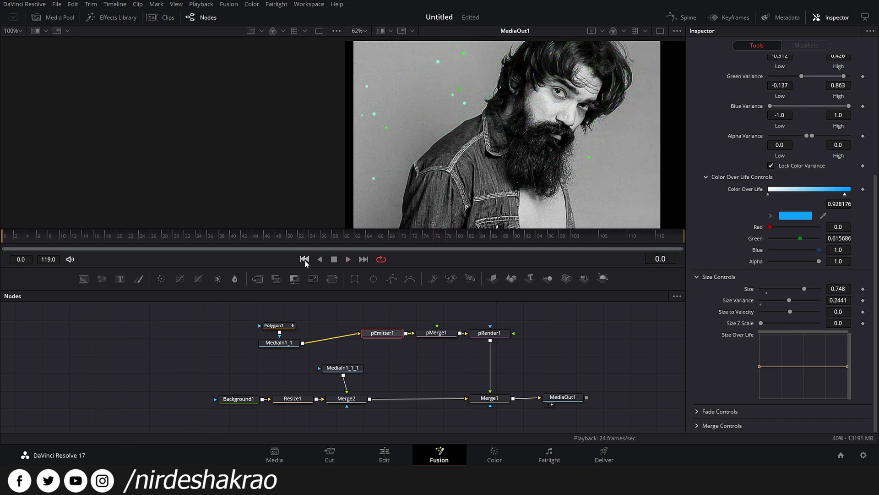
left_click(326, 236)
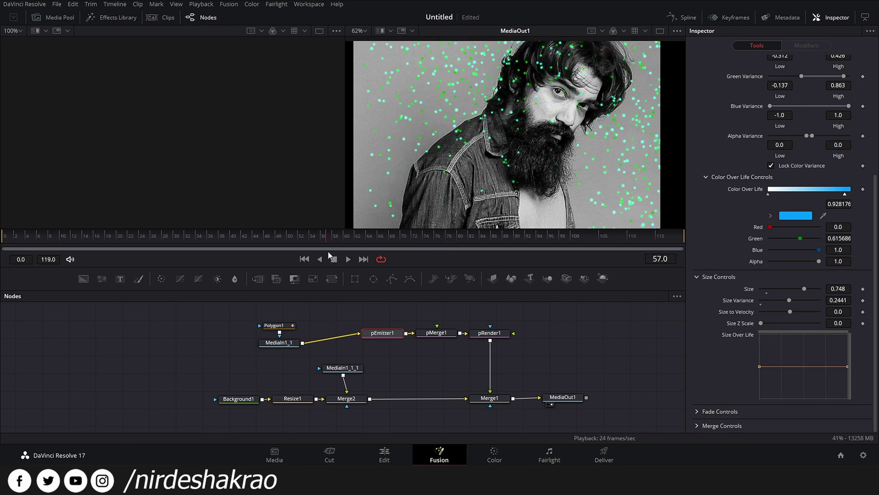
Try pRender1's built-in 2D blur at 2.4 and glow at 0.394, and reset both to 0.0
left_click(497, 336)
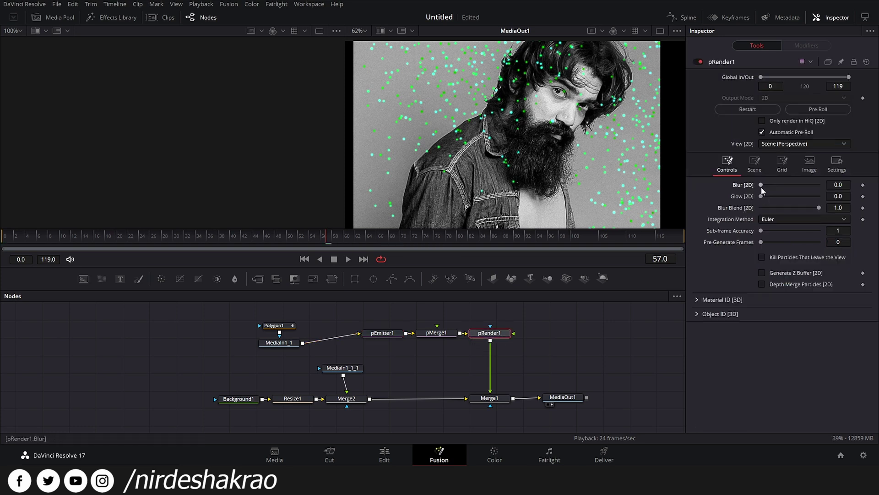
mouse_move(761, 186)
left_mouse_down()
mouse_move(776, 186)
mouse_move(762, 176)
left_mouse_up()
left_click(839, 184)
key("Tab")
left_click_drag(761, 195, 824, 195)
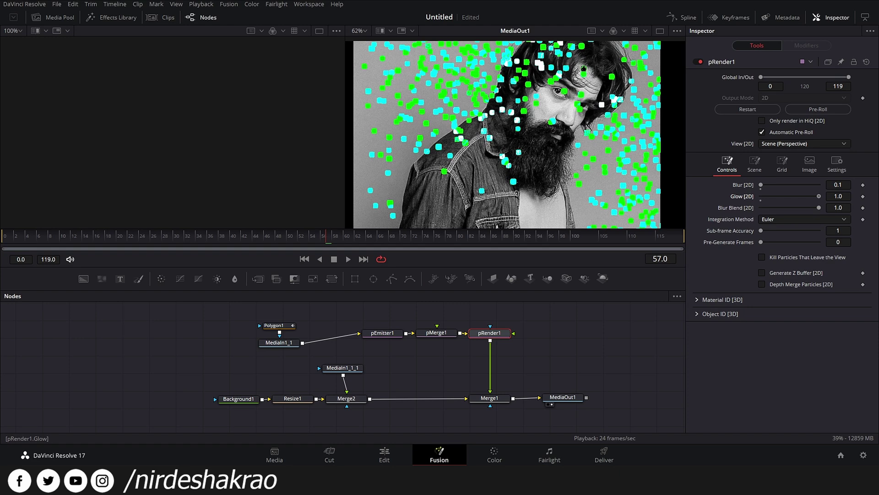
mouse_move(779, 200)
left_mouse_down()
mouse_move(756, 196)
mouse_move(776, 195)
left_mouse_up()
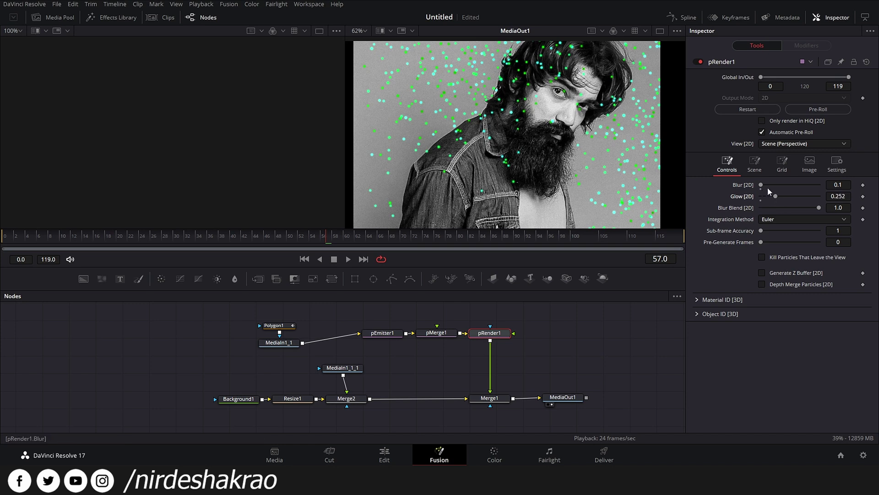
left_click_drag(761, 183, 785, 197)
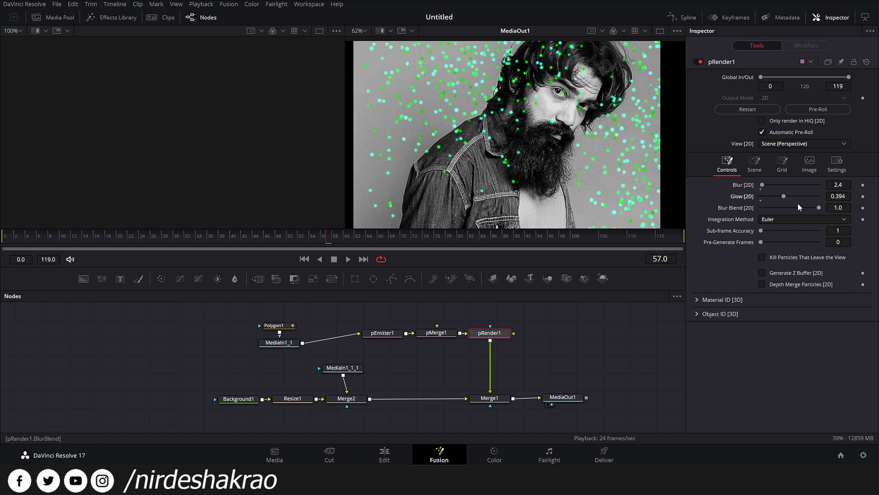
left_click(759, 199)
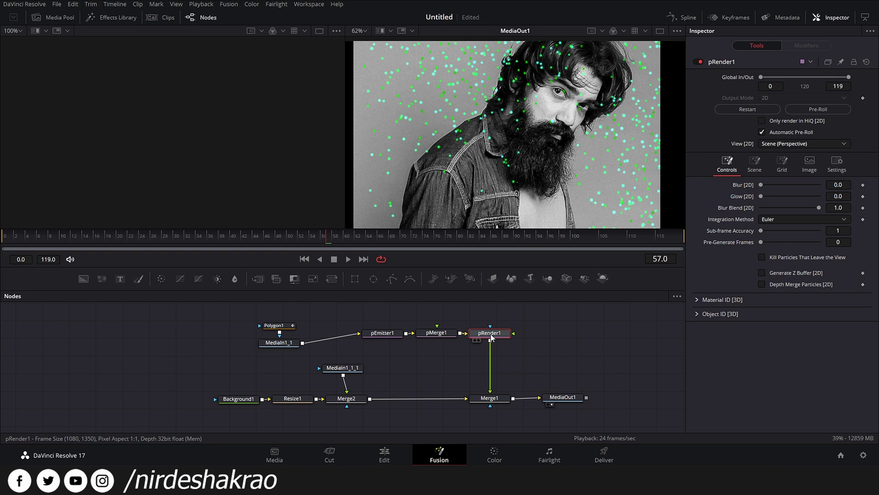
Insert a Glow (Glo) node between pRender1 and Merge1
key("shift+space")
type("loader")
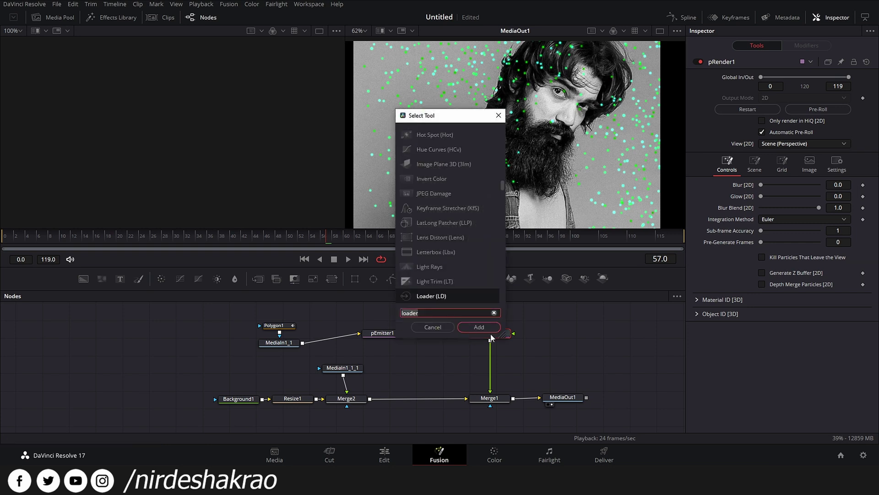
key("BackSpace")
key("BackSpace")
key("BackSpace")
key("BackSpace")
key("BackSpace")
key("BackSpace")
type("glow")
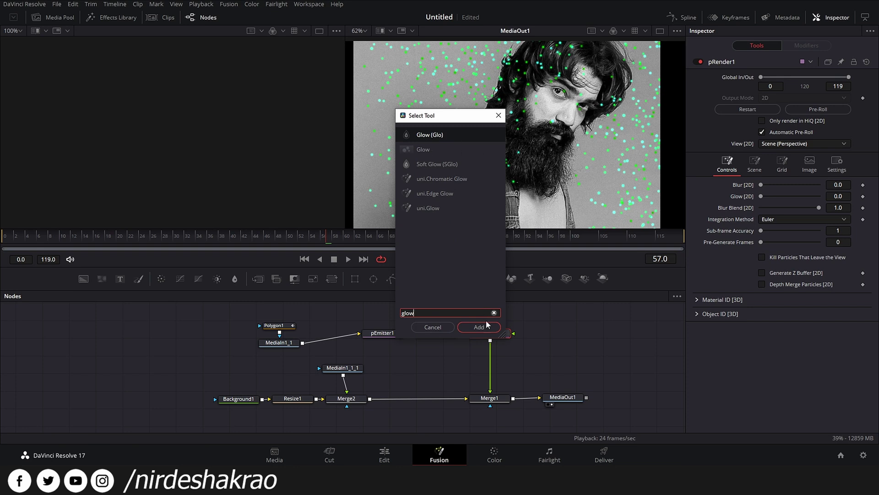
left_click(484, 326)
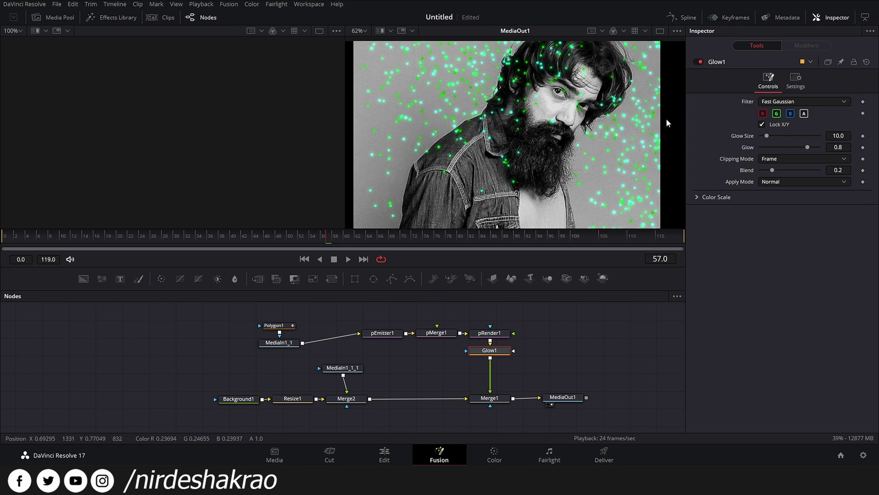
Play the composite to review the glowing particles over the whole photo, and stop playback at frame 44
left_click(348, 259)
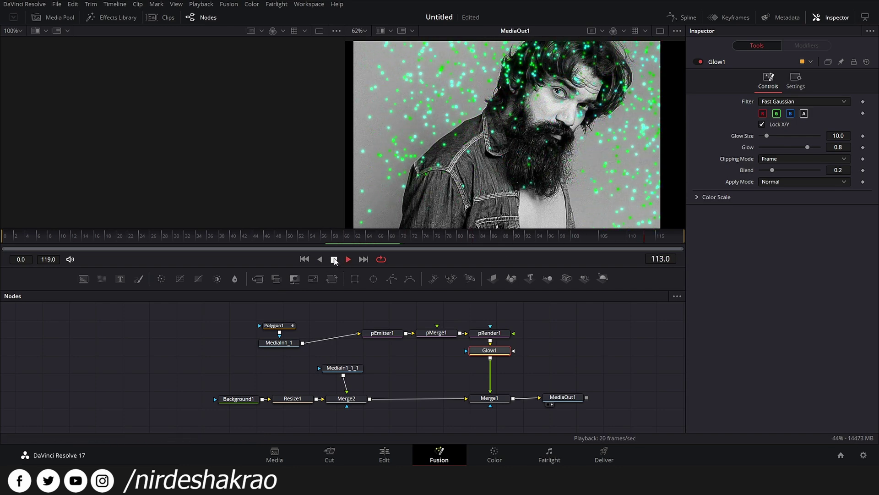
left_click(334, 259)
scroll(549, 158, "down", 2)
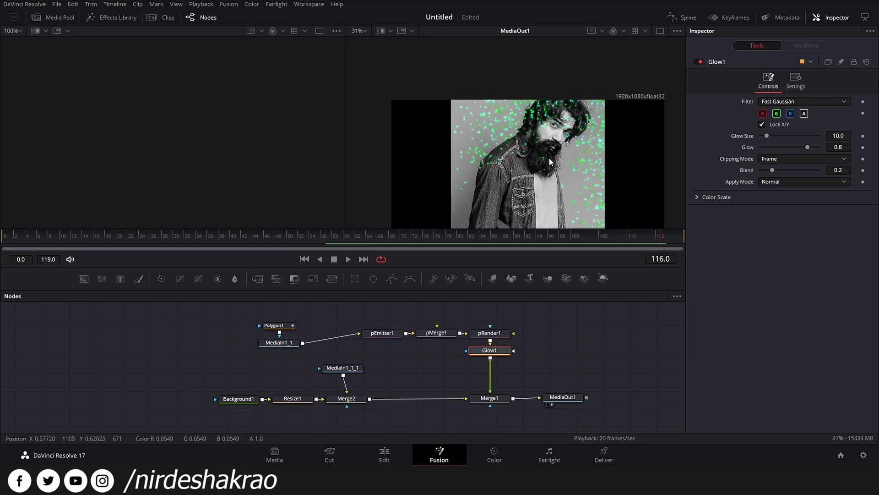
key("space")
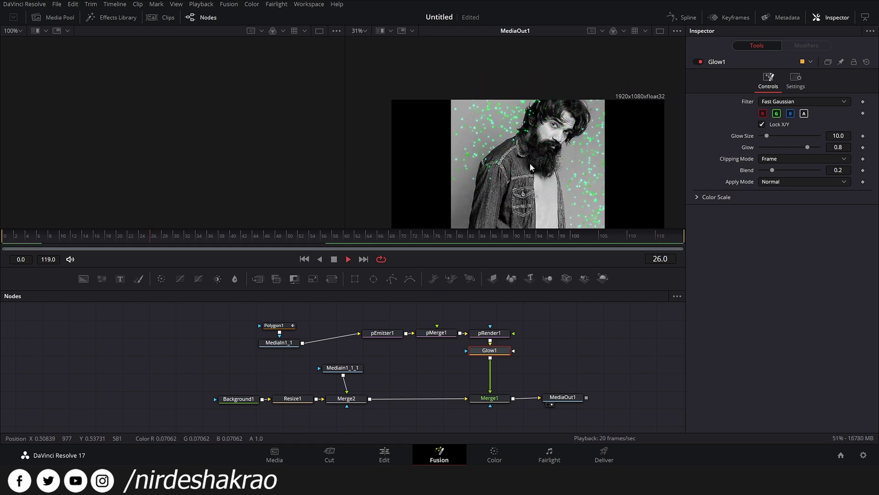
left_click_drag(522, 207, 522, 161)
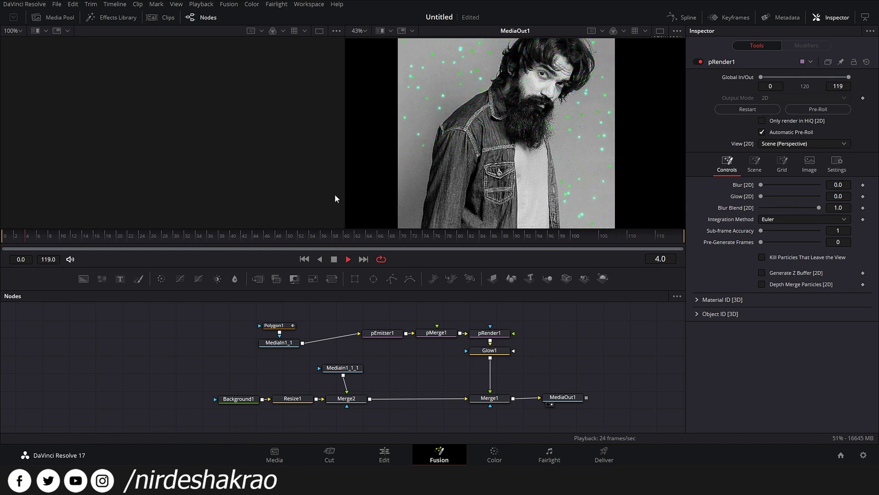
key("space")
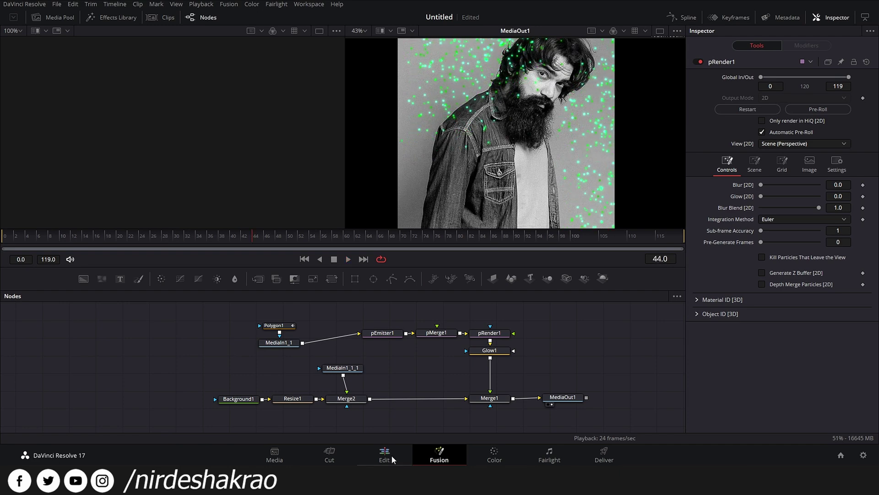
Return to the Edit page and park the timeline playhead at 00:00:20:04 over the City.mp4 clip
left_click(392, 459)
left_click(601, 281)
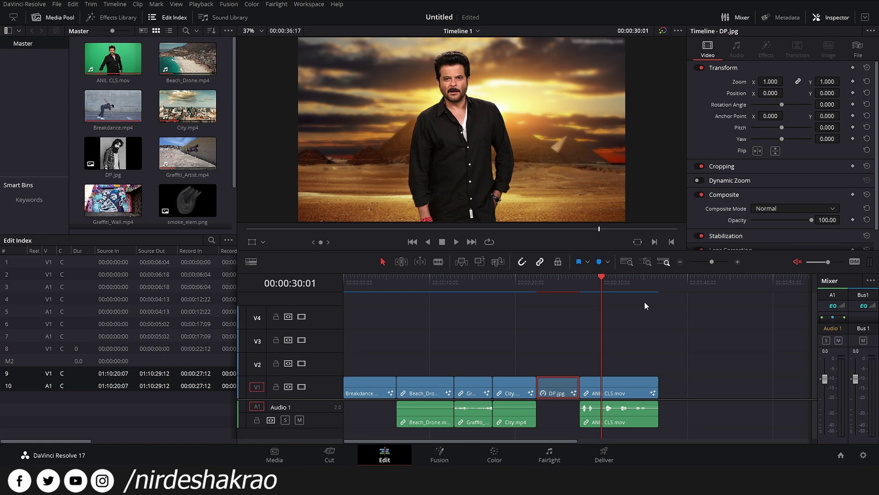
left_click(551, 281)
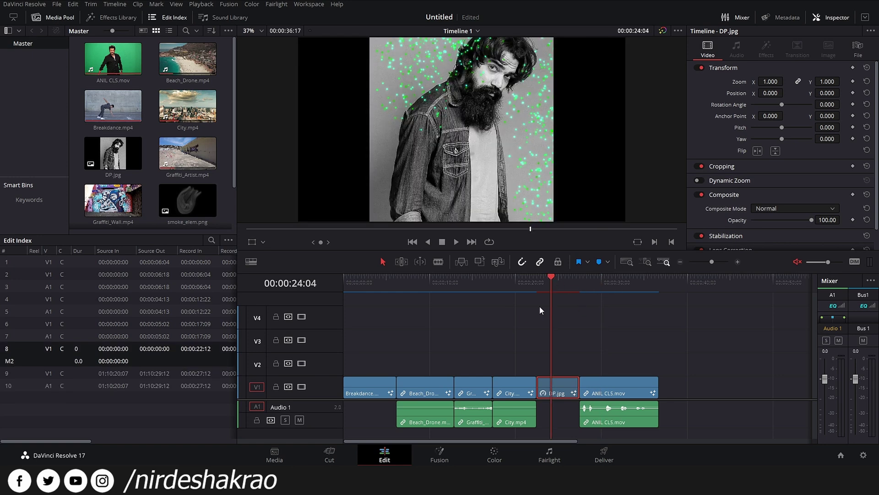
left_click(517, 282)
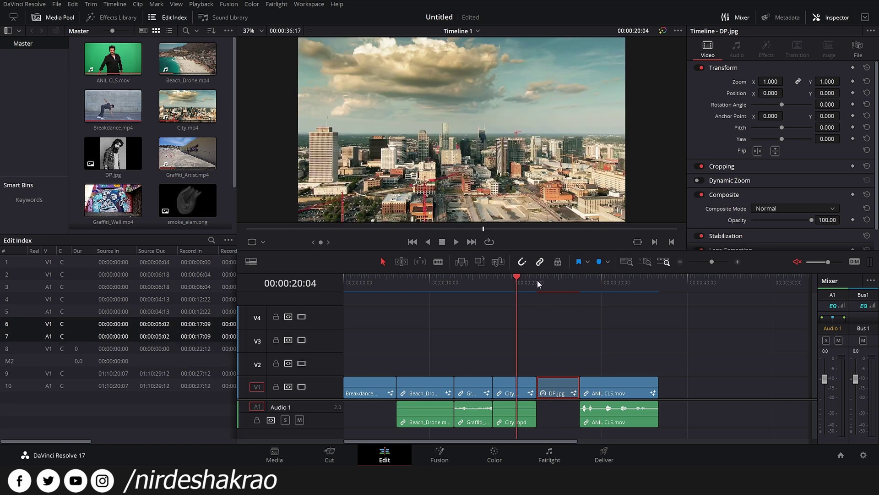
Open the City.mp4 clip's composition on the Fusion page and scrub back to frame 0
left_click(520, 385)
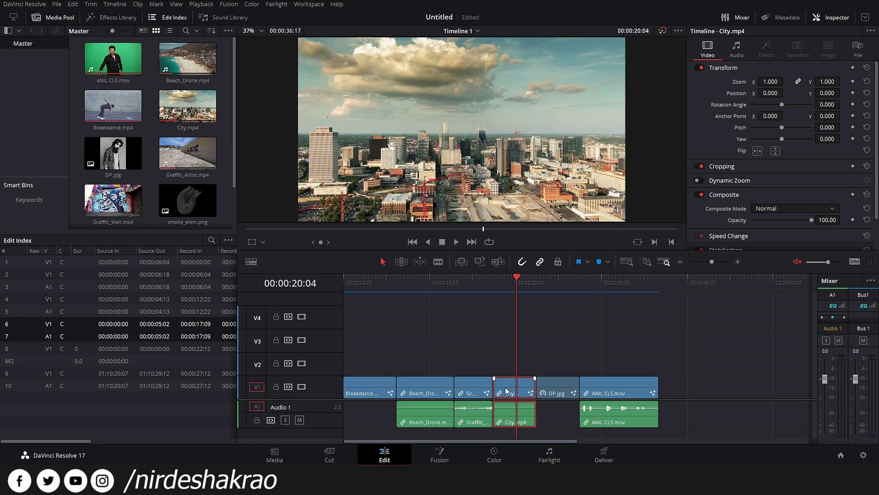
left_click(449, 457)
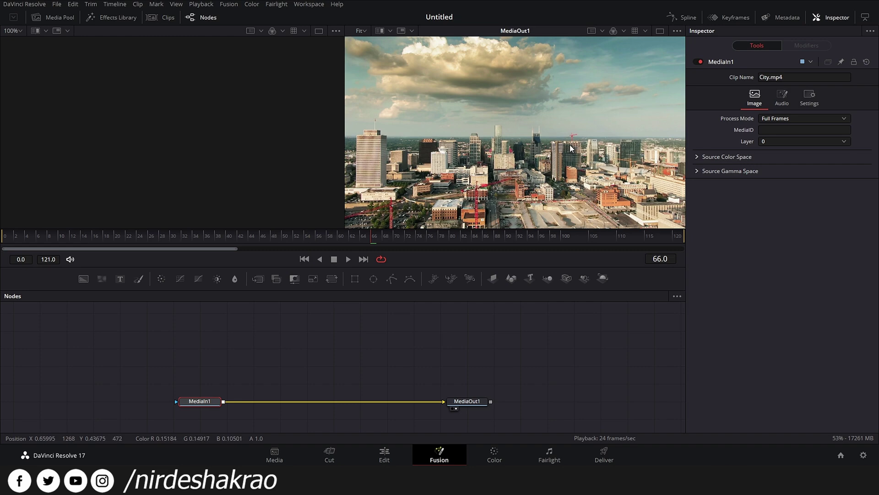
left_click_drag(349, 238, 3, 236)
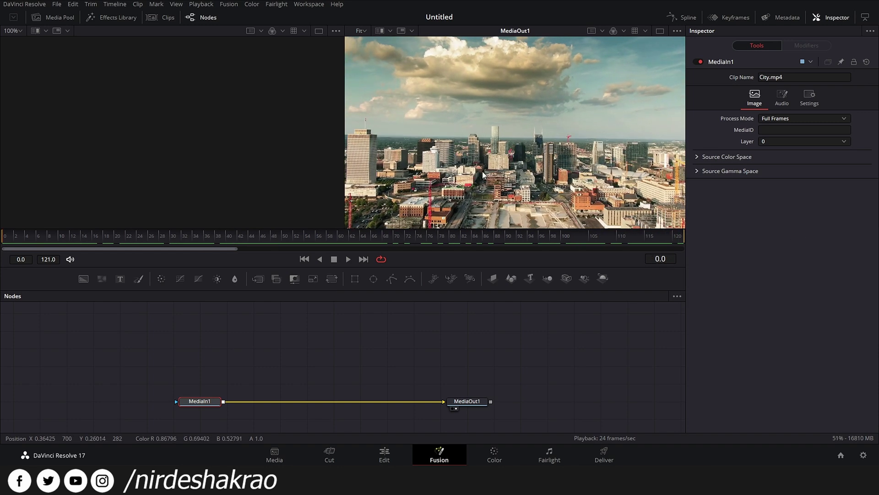
Insert a Tracker node after MediaIn1, between the clip and MediaOut1
scroll(496, 166, "up", 5)
mouse_move(7, 248)
left_mouse_down()
mouse_move(767, 249)
mouse_move(2, 257)
left_mouse_up()
scroll(407, 147, "down", 8)
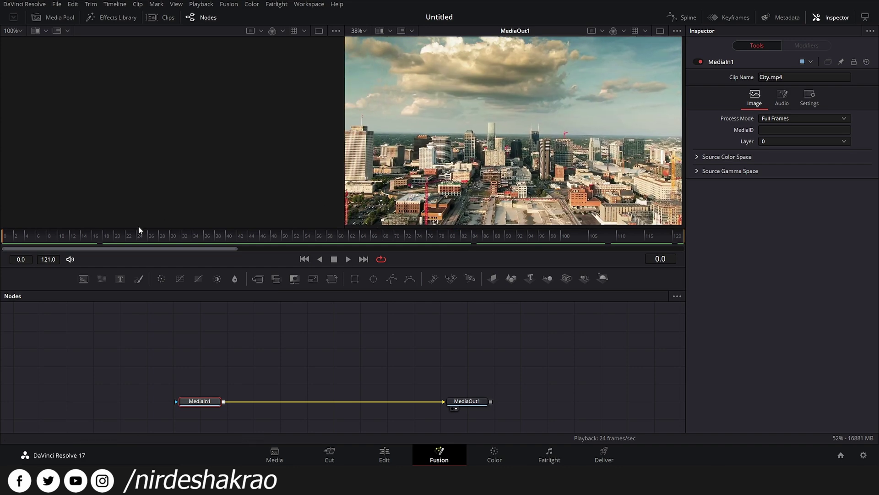
left_click_drag(540, 360, 141, 434)
scroll(521, 357, "down", 1)
left_click(220, 389)
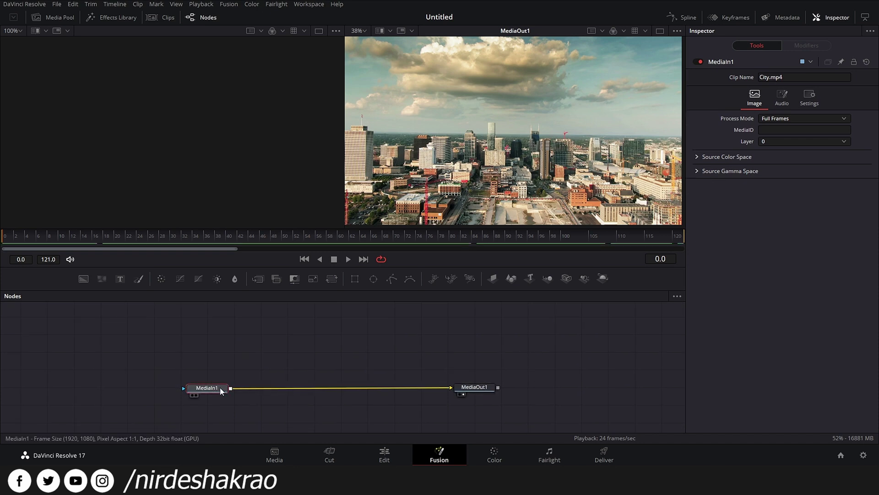
key("shift+space")
type("glow")
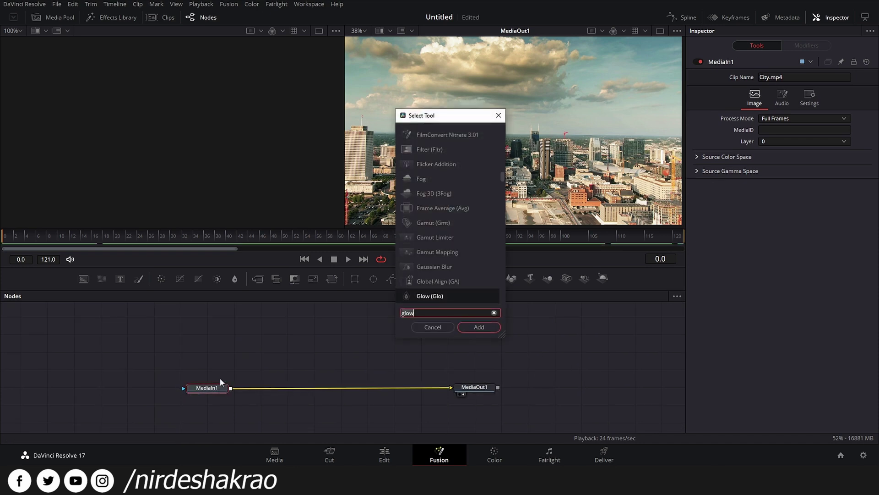
key("BackSpace")
key("BackSpace")
key("BackSpace")
key("BackSpace")
type("tracker")
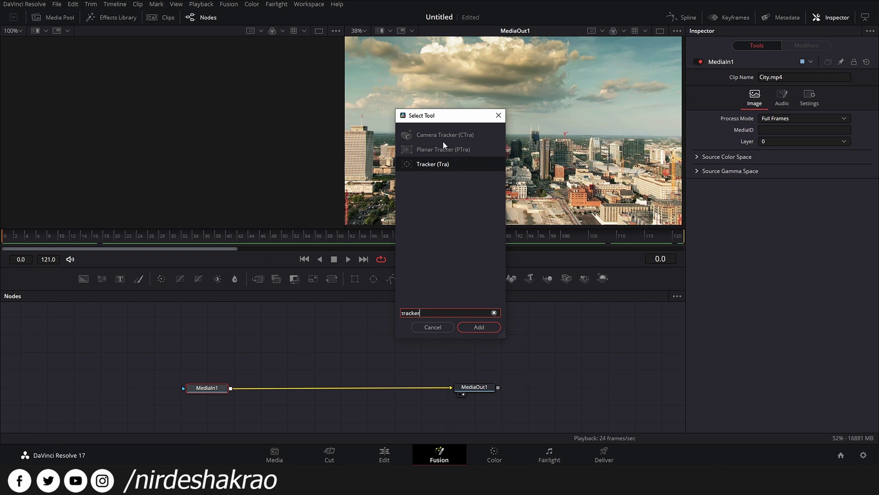
left_click(439, 165)
left_click(479, 327)
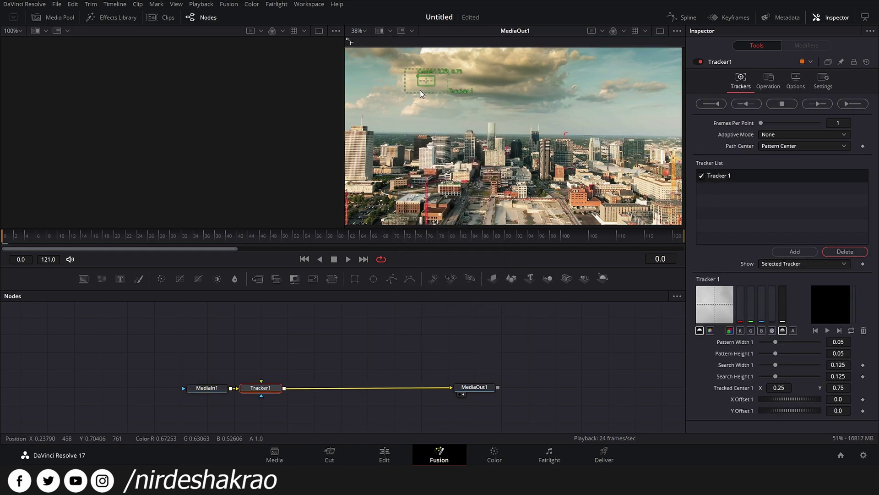
Place the tracker's pattern box over the facade of the beige building at the city centre, centred at about 0.452, 0.343
scroll(446, 121, "up", 4)
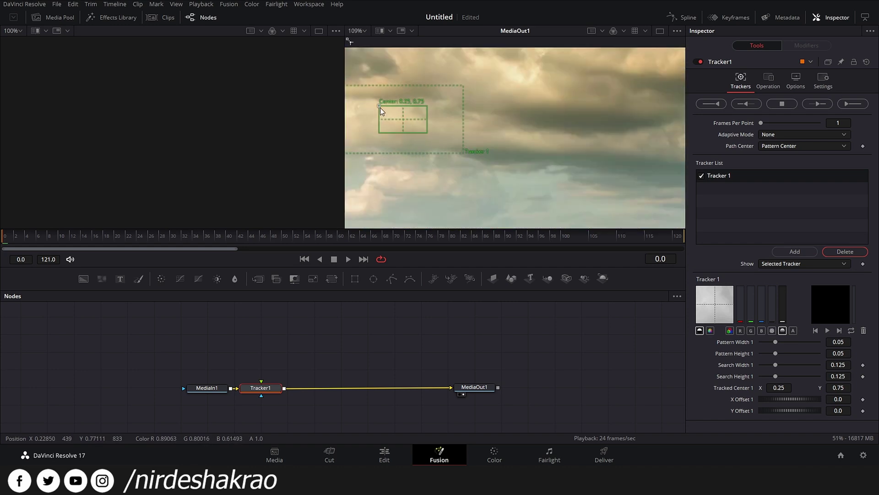
left_click_drag(378, 106, 527, 188)
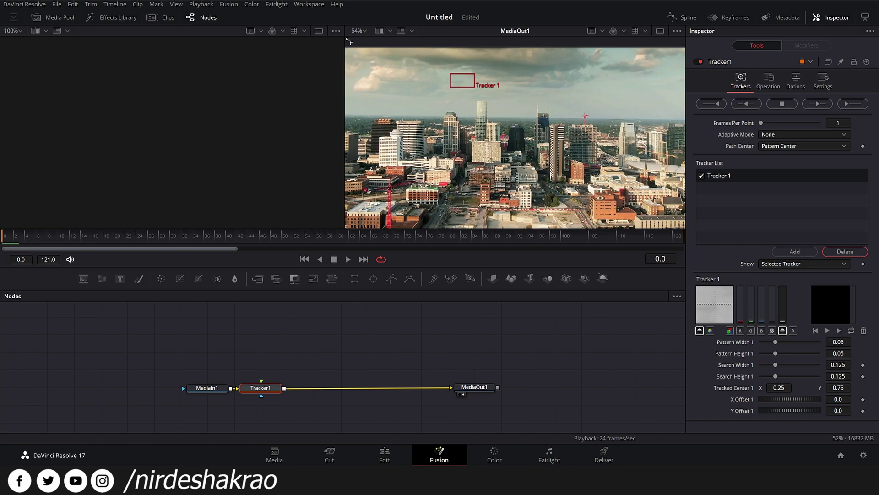
left_click_drag(451, 74, 473, 144)
scroll(478, 172, "up", 5)
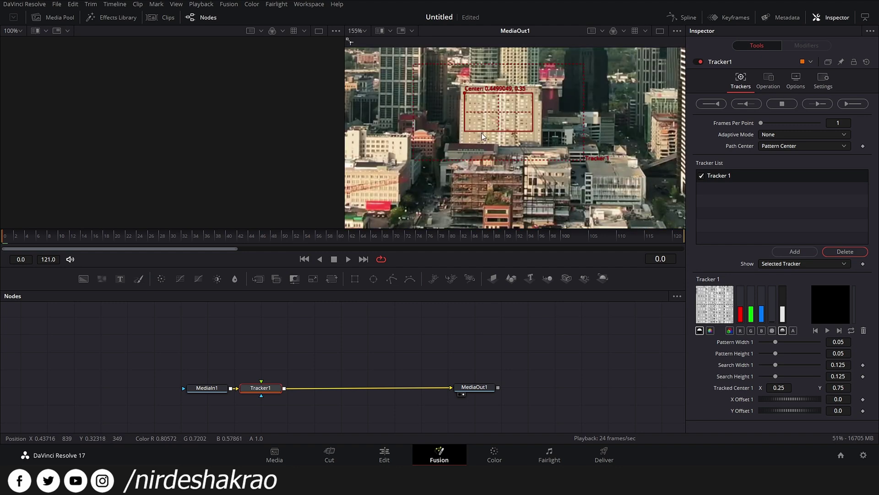
left_click_drag(463, 93, 466, 98)
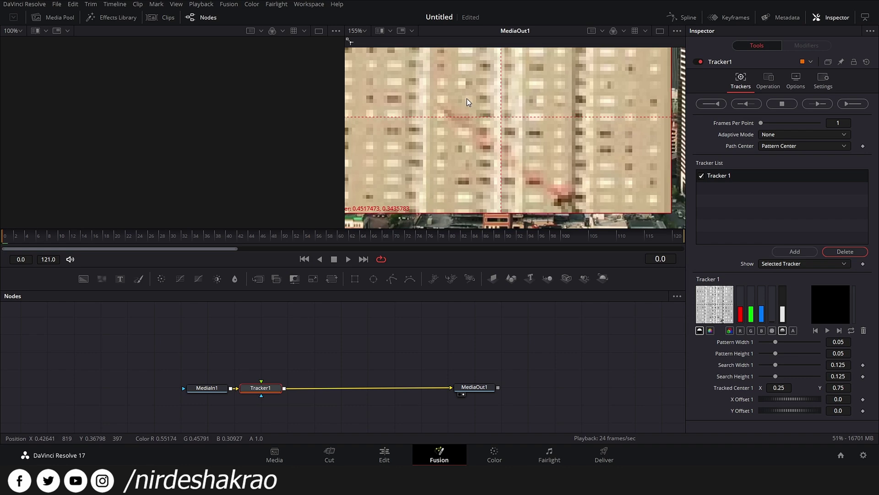
left_click_drag(466, 98, 467, 98)
scroll(467, 98, "down", 4)
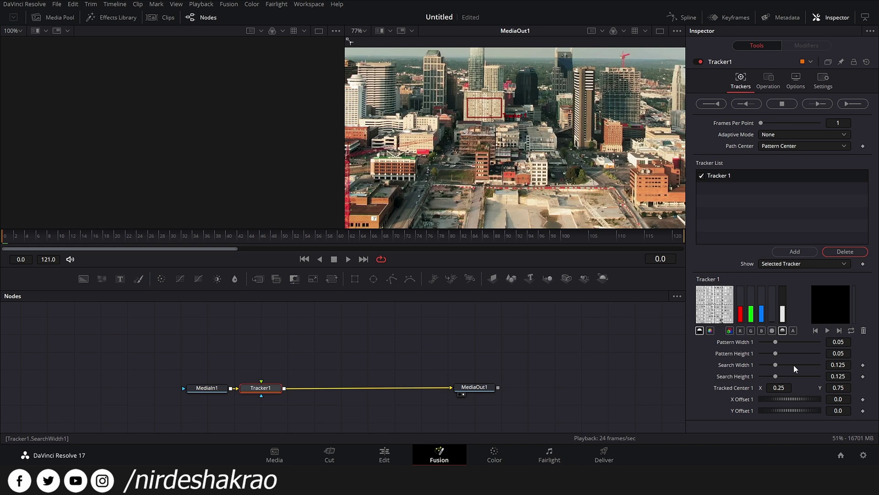
Set the tracker's pattern width to 0.049 and height to 0.052, with a search width of 0.125 and height of 0.1149
left_click_drag(779, 340, 781, 375)
key("ctrl+z")
key("ctrl+z")
mouse_move(467, 99)
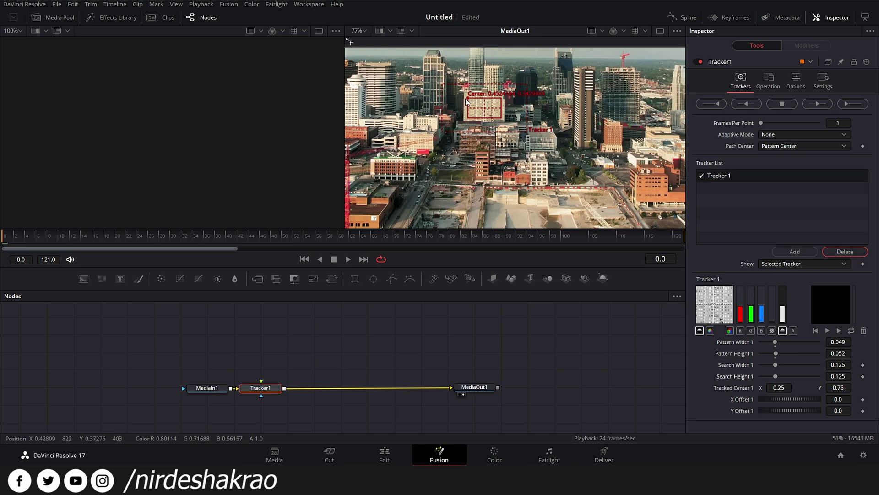
left_click_drag(780, 364, 796, 375)
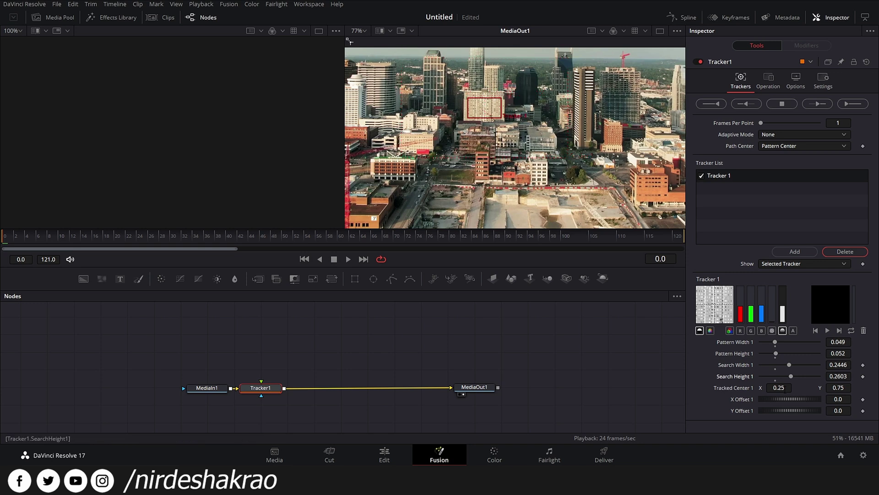
left_click(774, 376)
left_click(775, 365)
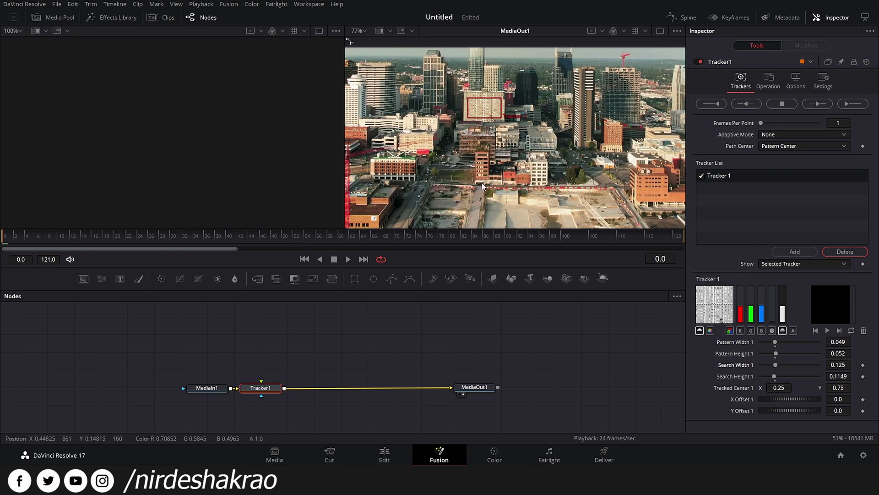
Track the building pattern forward from the first frame through the whole clip
scroll(482, 185, "down", 2)
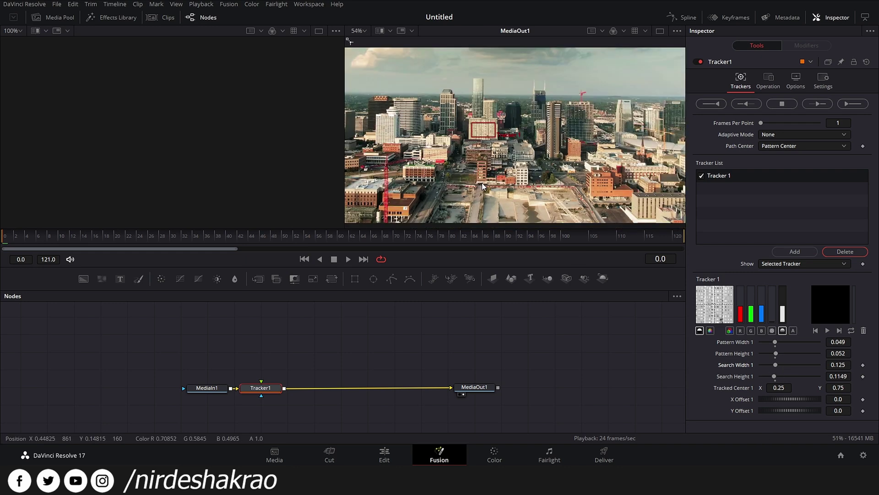
left_click(849, 104)
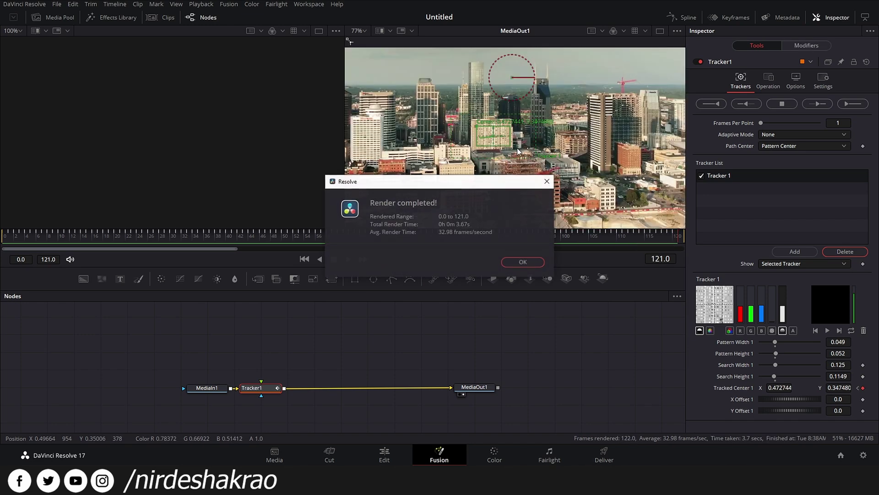
left_click(523, 262)
Play back the tracked clip and examine up close whether the pattern box follows the building
key("space")
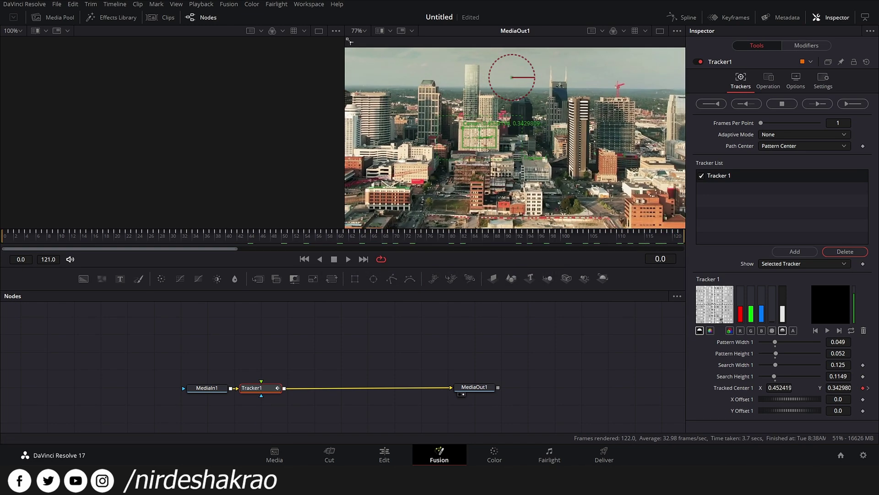
key("space")
scroll(497, 171, "up", 5)
key("space")
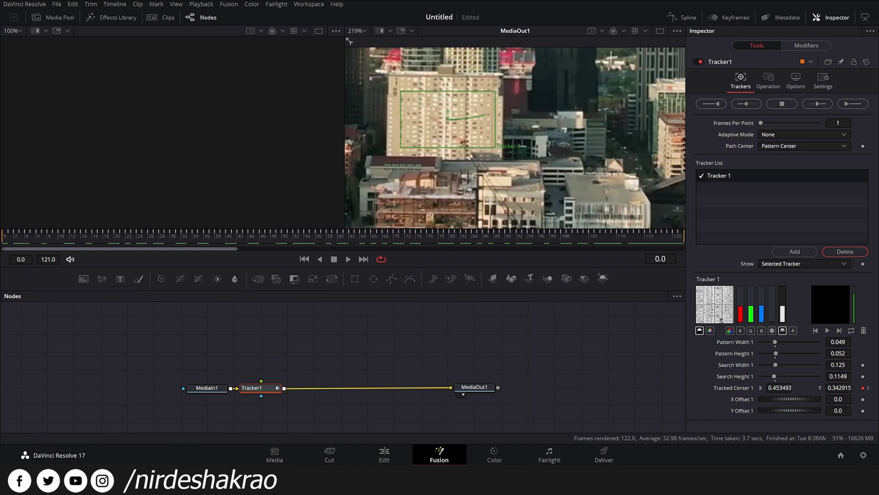
key("space")
scroll(595, 155, "down", 6)
scroll(595, 155, "down", 2)
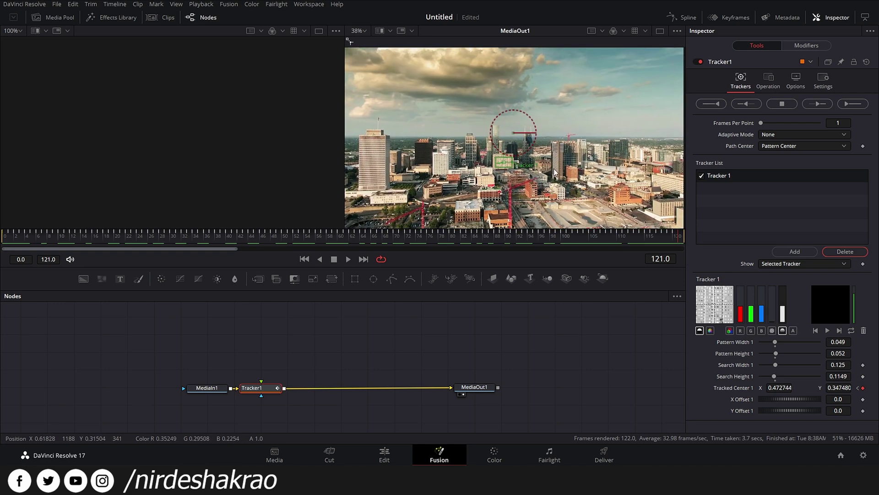
scroll(555, 172, "down", 1)
scroll(555, 172, "up", 2)
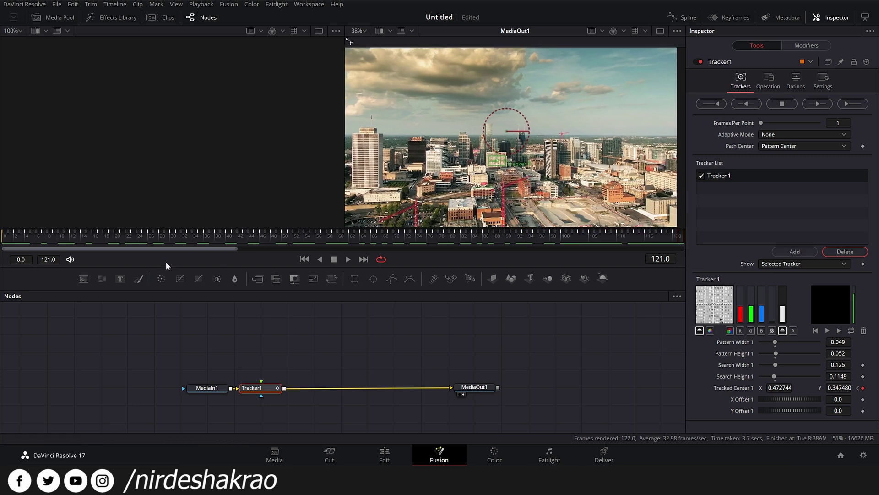
Add a text node reading CITY, display it in the empty viewer, and set its size to 0.4055
left_click_drag(120, 278, 194, 323)
left_click(762, 180)
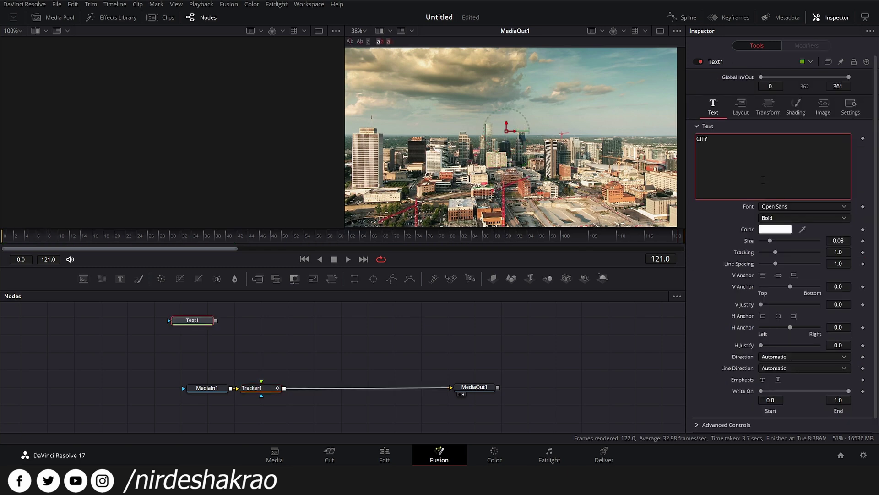
left_click_drag(199, 323, 234, 337)
key("1")
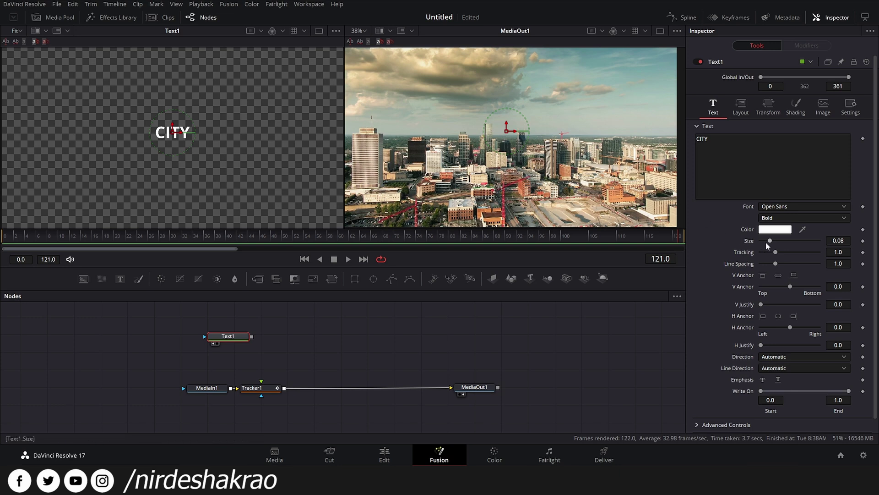
left_click_drag(769, 241, 807, 240)
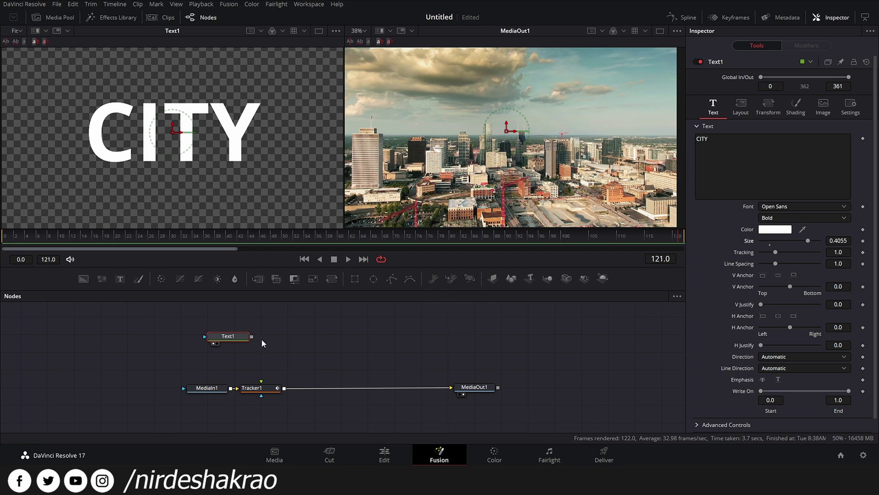
Connect the CITY text to Tracker1's foreground input and set the tracker's operation to Match Move
left_click_drag(252, 336, 262, 383)
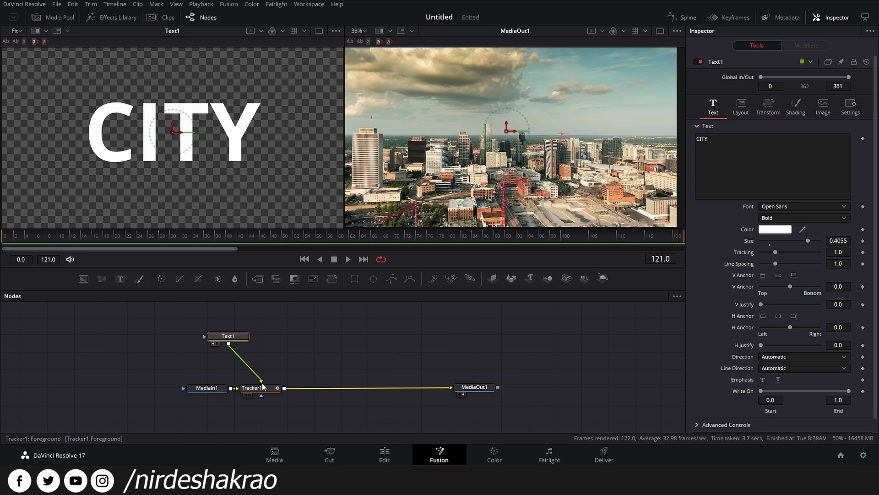
left_click_drag(236, 338, 263, 330)
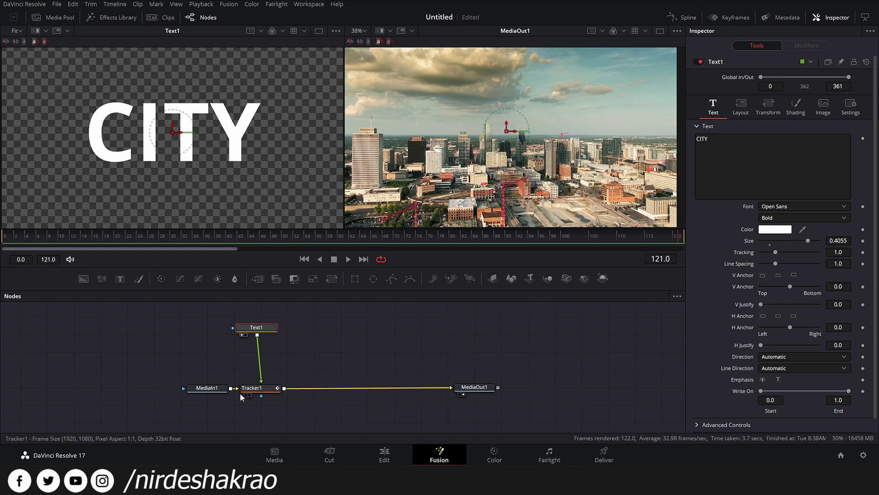
left_click(264, 389)
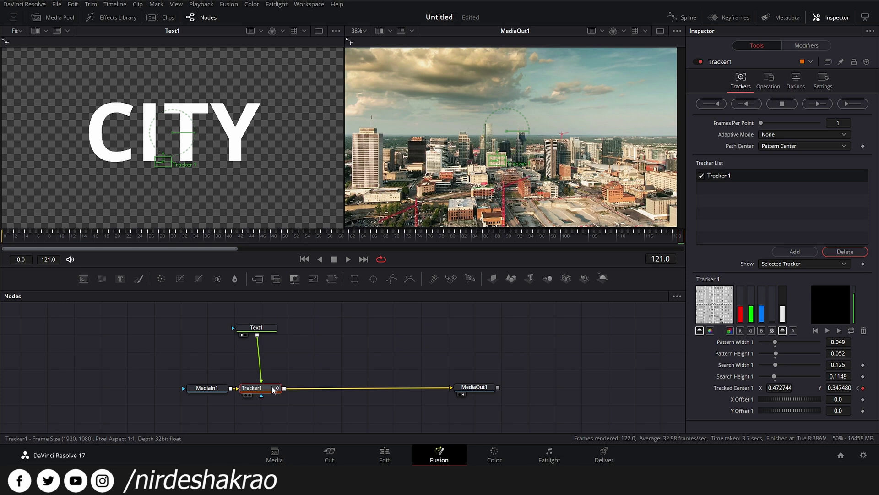
left_click(770, 85)
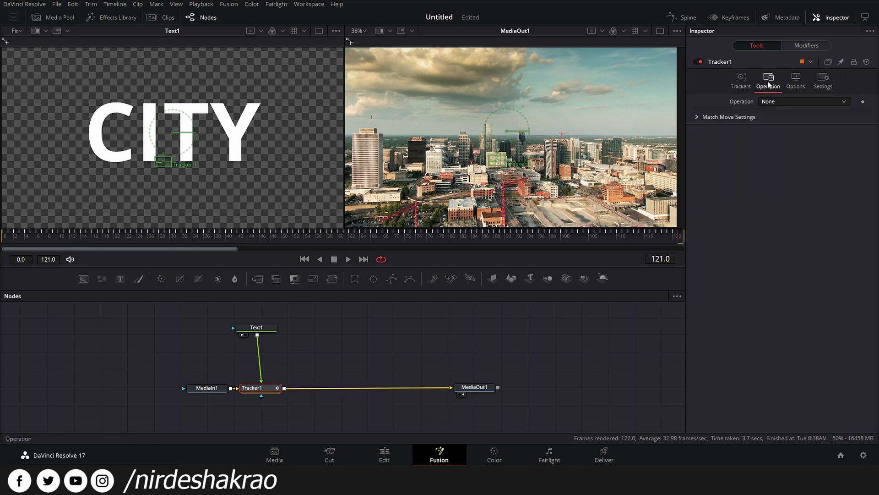
left_click(832, 103)
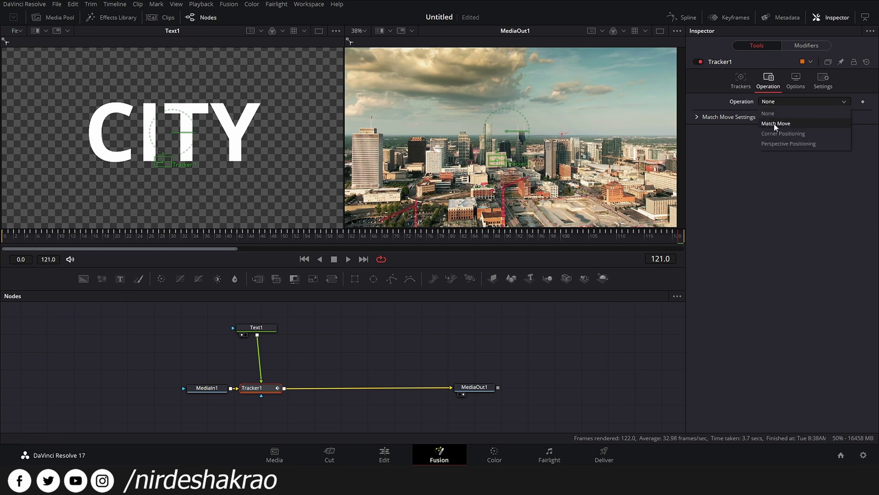
left_click(804, 128)
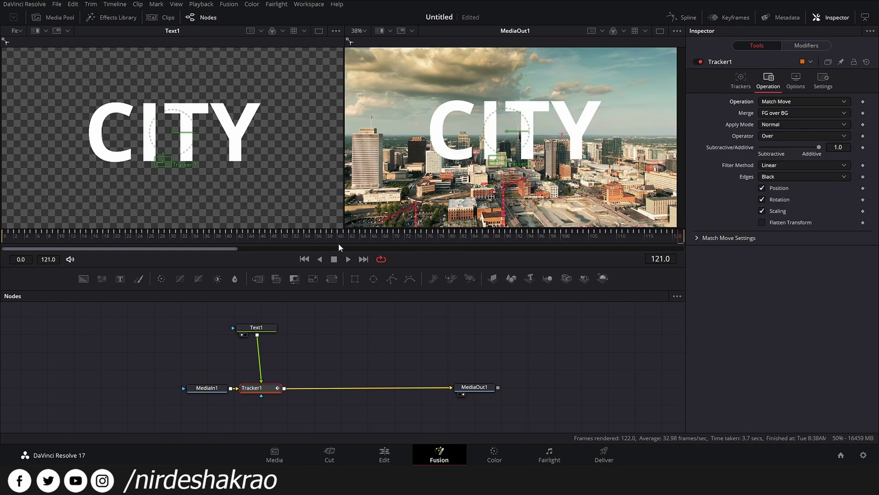
Play the composition from the first frame to check how the CITY text moves with the footage
key("space")
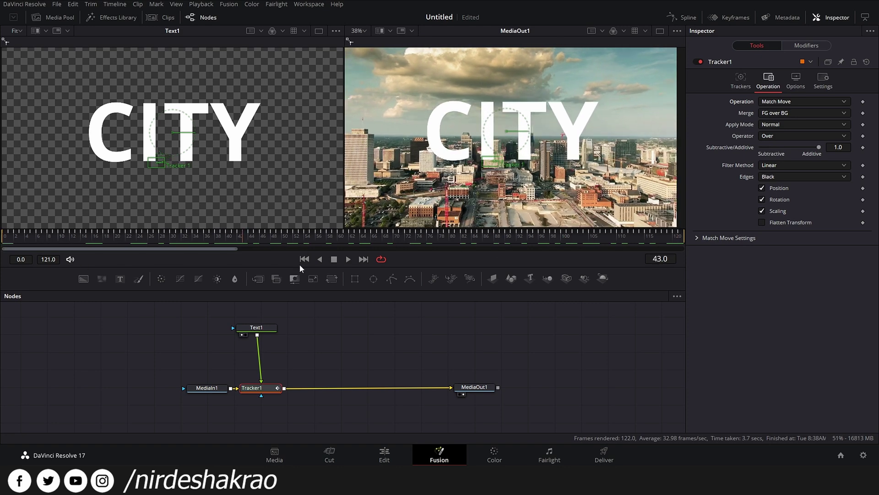
left_click_drag(639, 269, 1, 267)
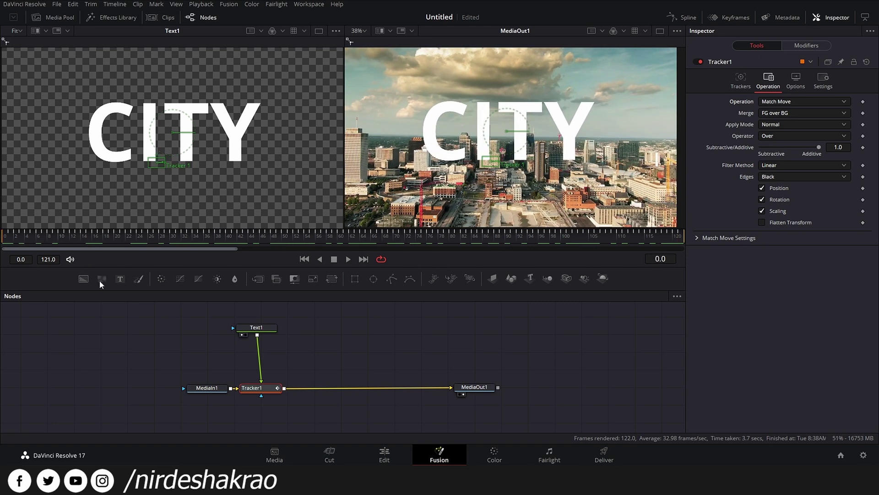
left_click(348, 260)
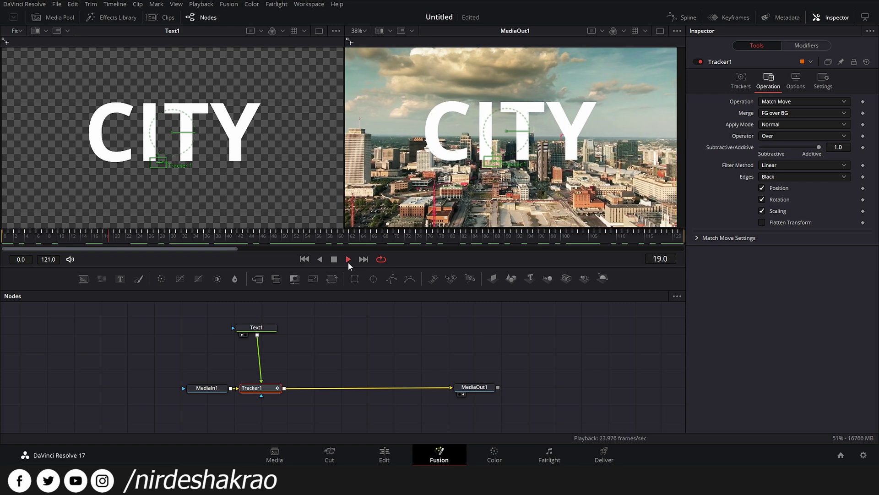
left_click(469, 390)
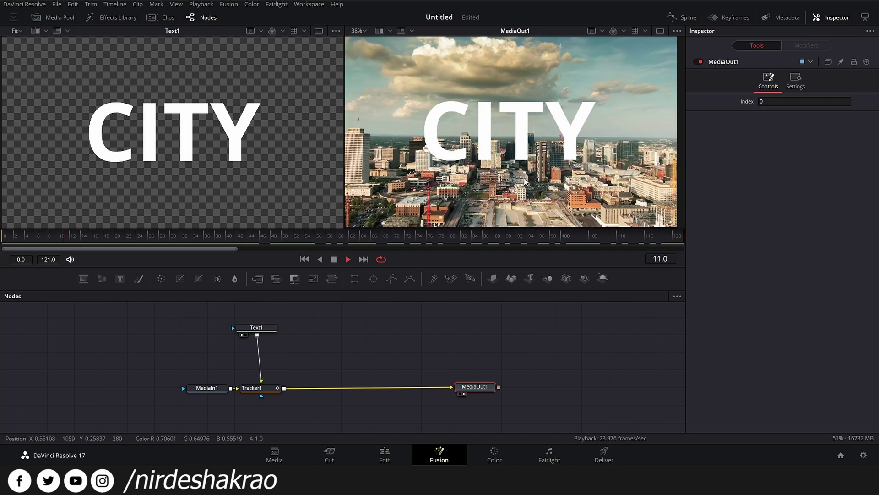
key("space")
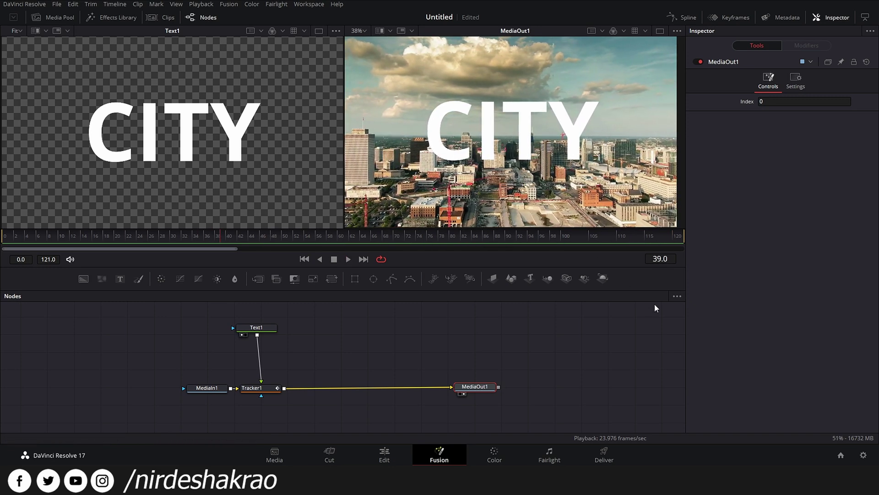
Switch to the Edit page and move the playhead to 00:00:15:07 on the graffiti clip before the city clip
left_click(386, 454)
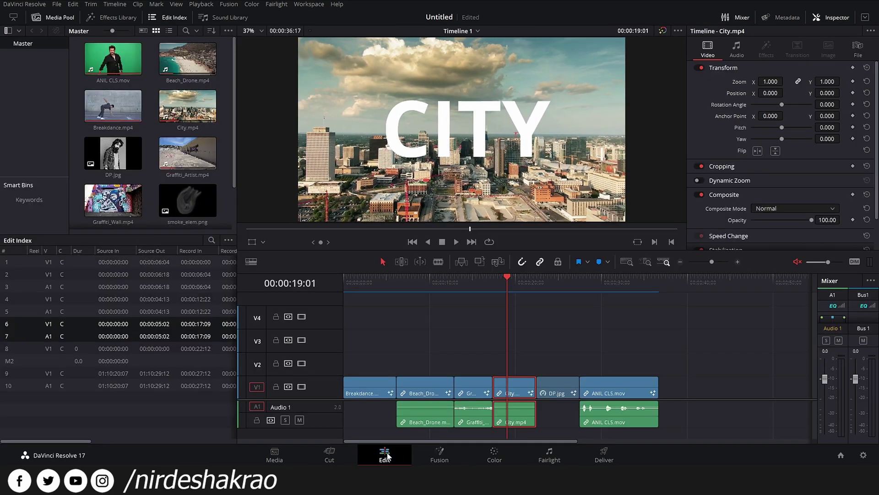
left_click(475, 286)
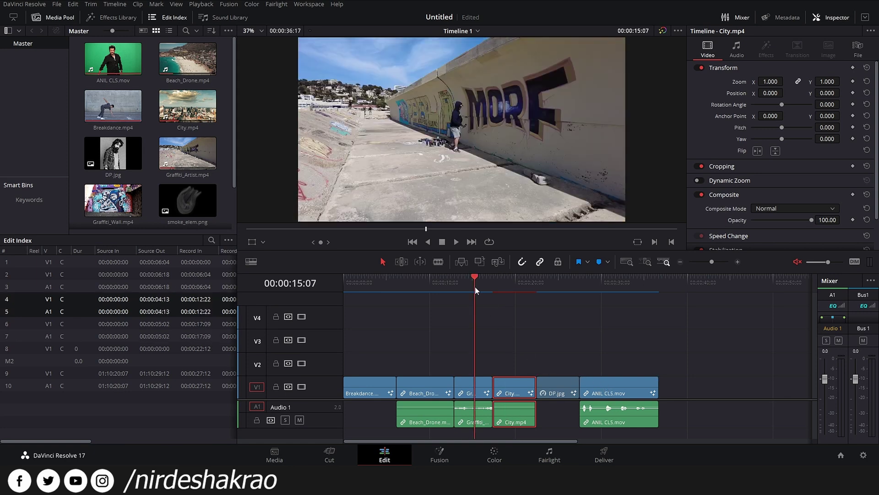
Open the Graffiti_Artist.mp4 clip in the Fusion page and place the playhead at frame 95
left_click(467, 388)
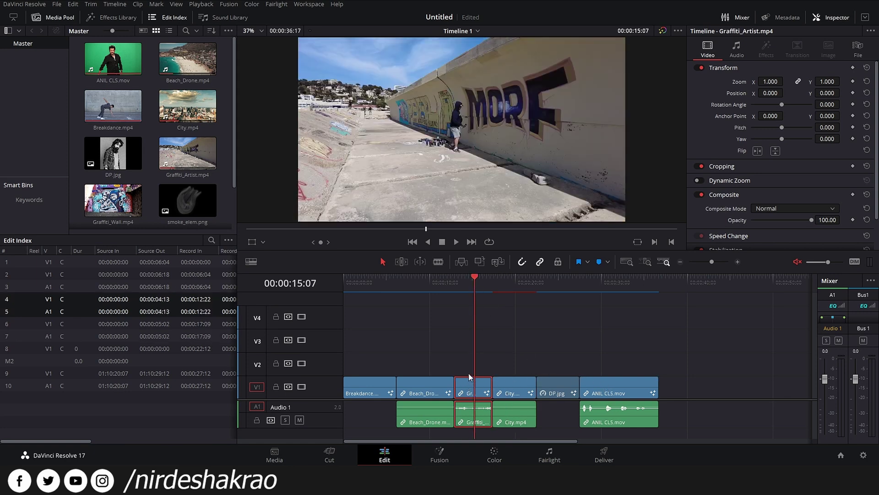
mouse_move(476, 287)
left_mouse_down()
mouse_move(463, 279)
mouse_move(469, 284)
left_mouse_up()
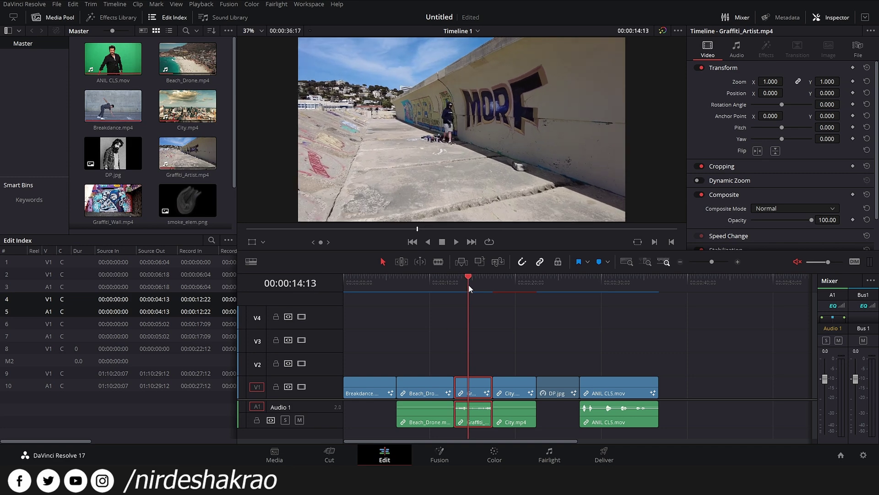
left_click(439, 461)
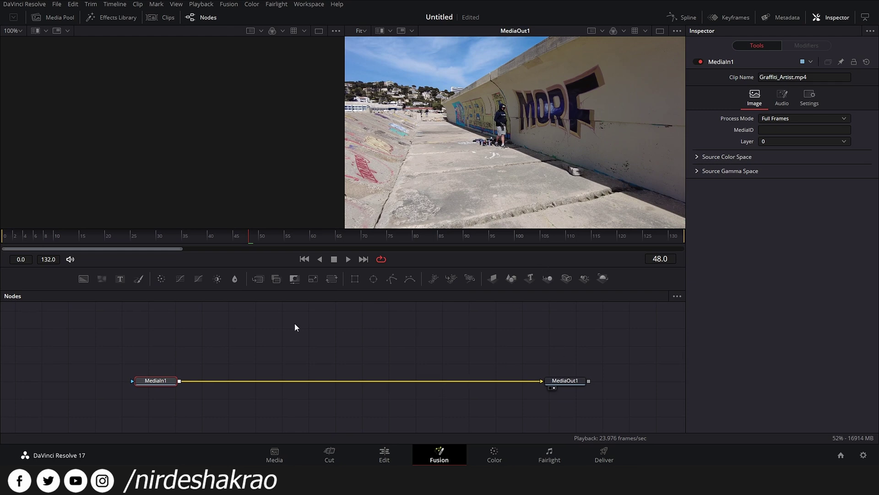
left_click_drag(254, 236, 552, 287)
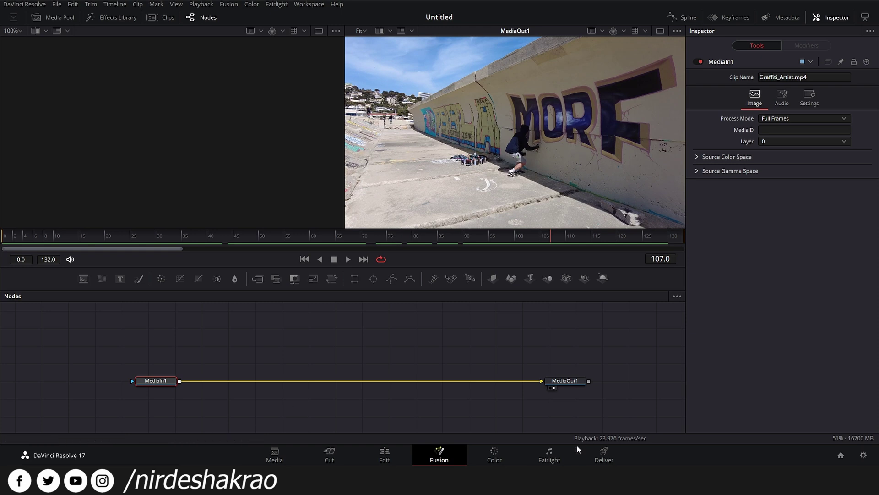
left_click_drag(511, 238, 492, 271)
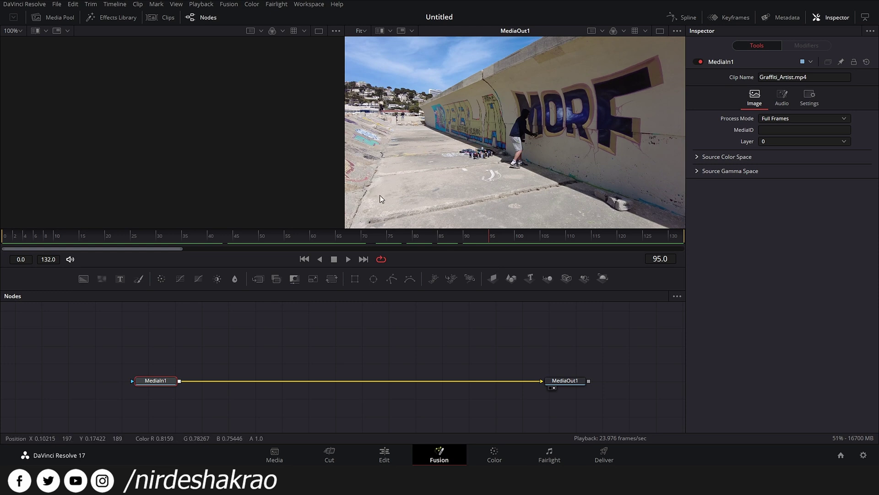
Find the Planar Tracker tool among the tracker tools and add it to the composition
left_click(155, 379)
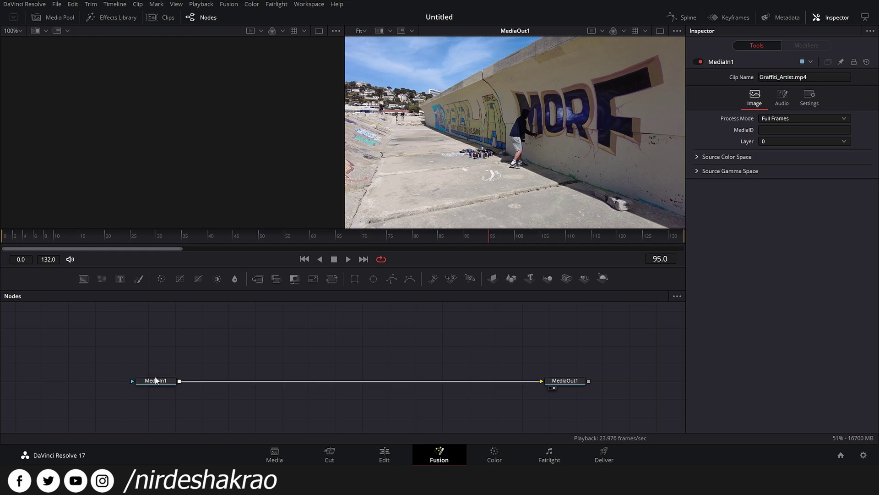
key("shift+space")
type("Tracker")
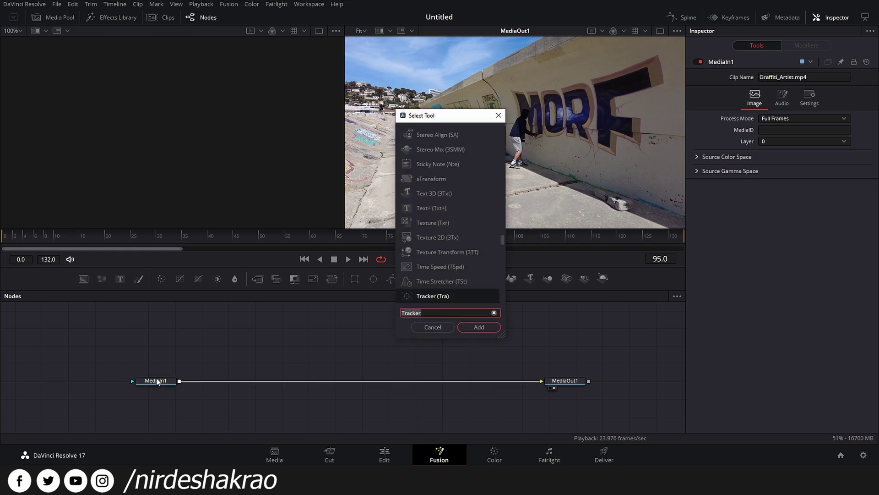
type("track")
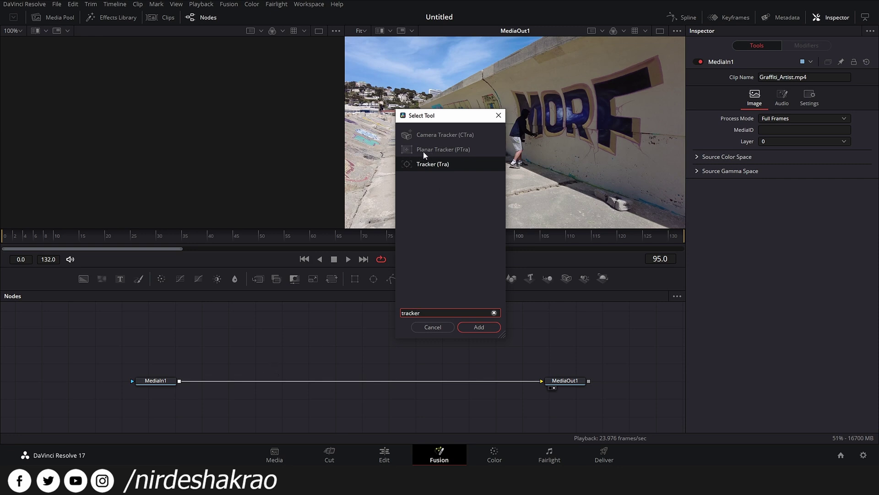
left_click(440, 151)
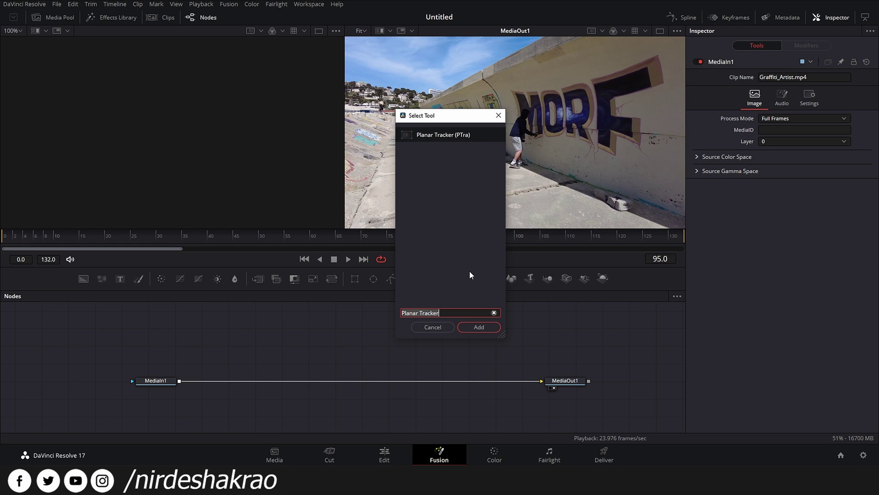
left_click(471, 328)
Insert the planar tracker node between MediaIn1 and MediaOut1, line the nodes up, and show the tracker's controls
left_click_drag(163, 376, 285, 345)
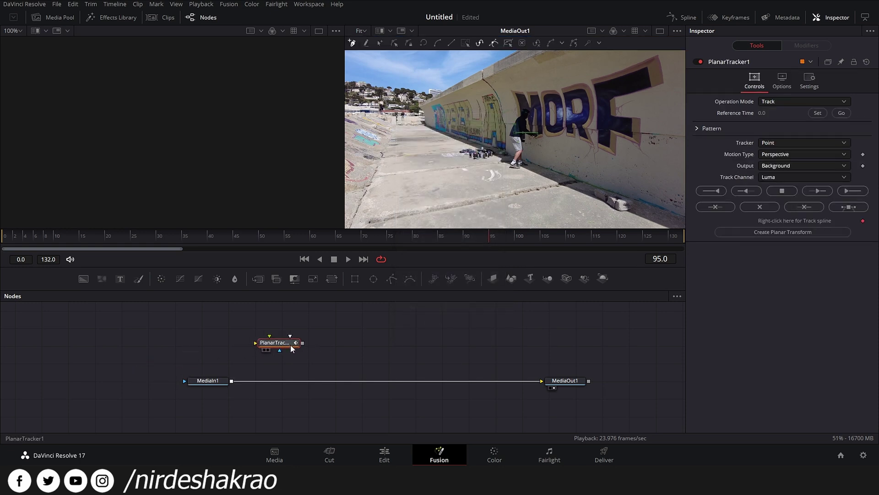
left_click_drag(288, 346, 270, 382)
left_click_drag(208, 381, 195, 383)
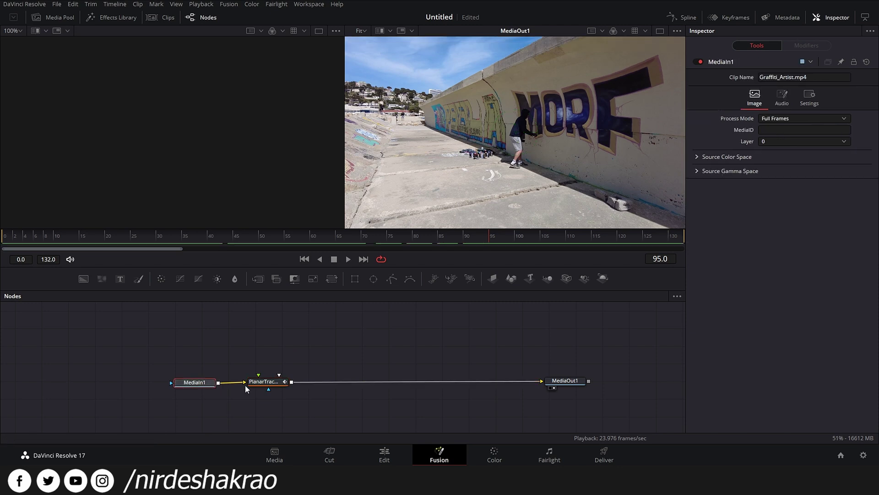
left_click(261, 383)
left_click(208, 383)
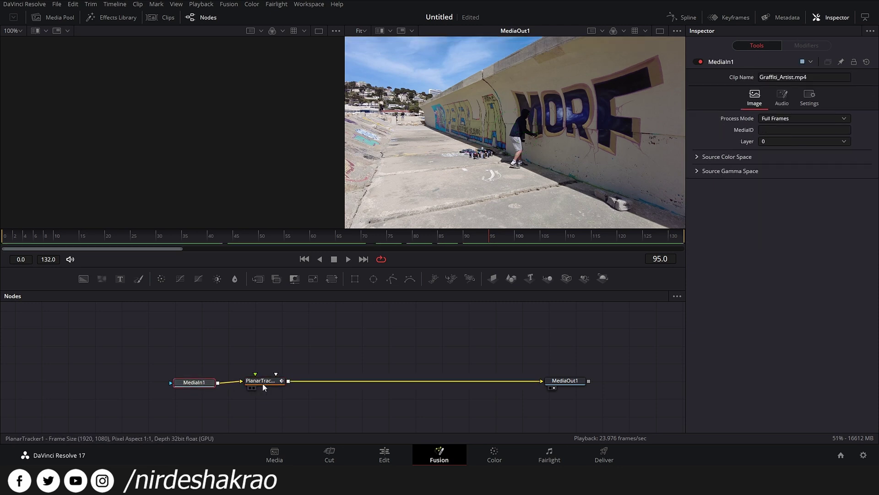
left_click(272, 384)
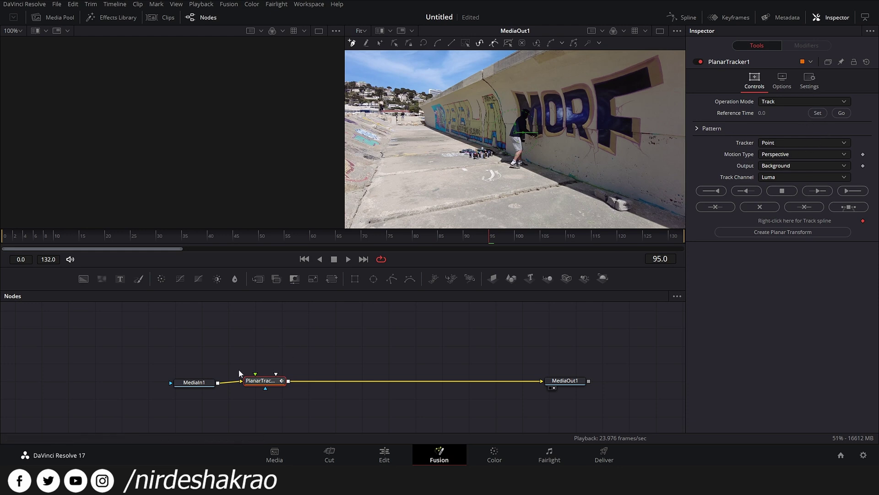
left_click_drag(264, 385, 264, 389)
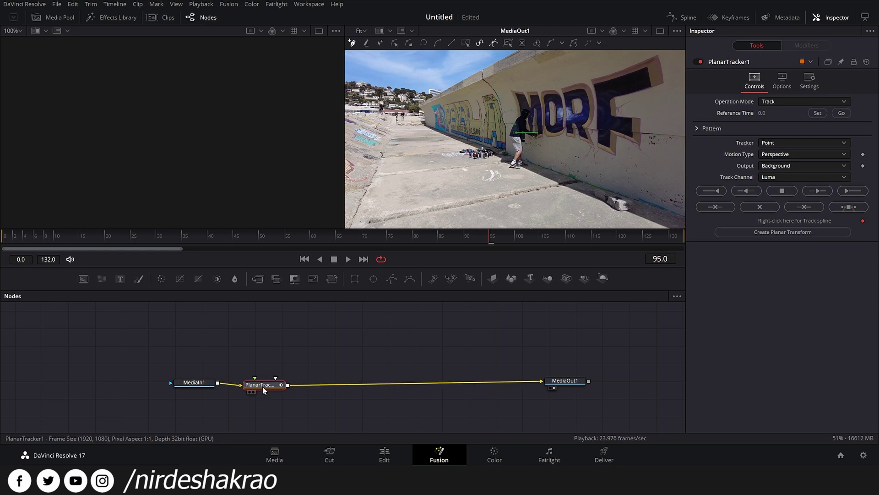
Draw a closed tracking shape around the concrete slab in front of the artist and set the tracker type to Hybrid Point/Area
left_click_drag(376, 178, 411, 178)
left_click(499, 163)
left_click_drag(519, 179, 528, 186)
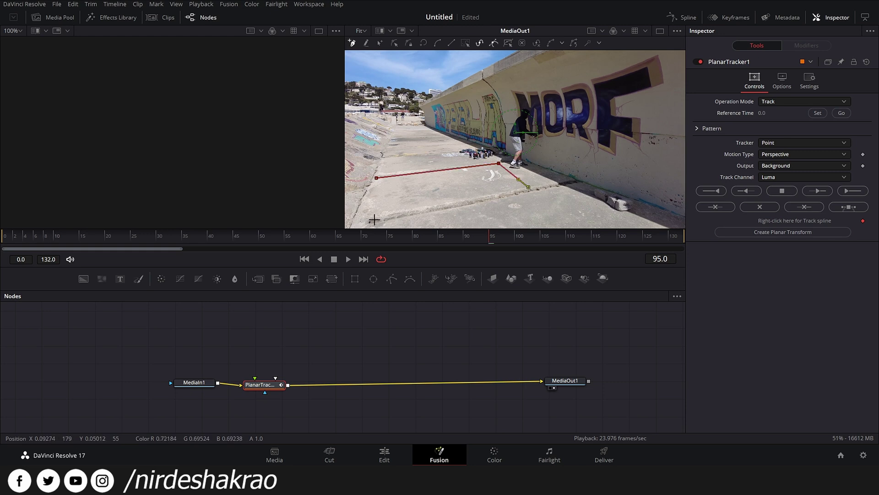
left_click(361, 217)
left_click(376, 178)
left_click_drag(377, 179, 379, 181)
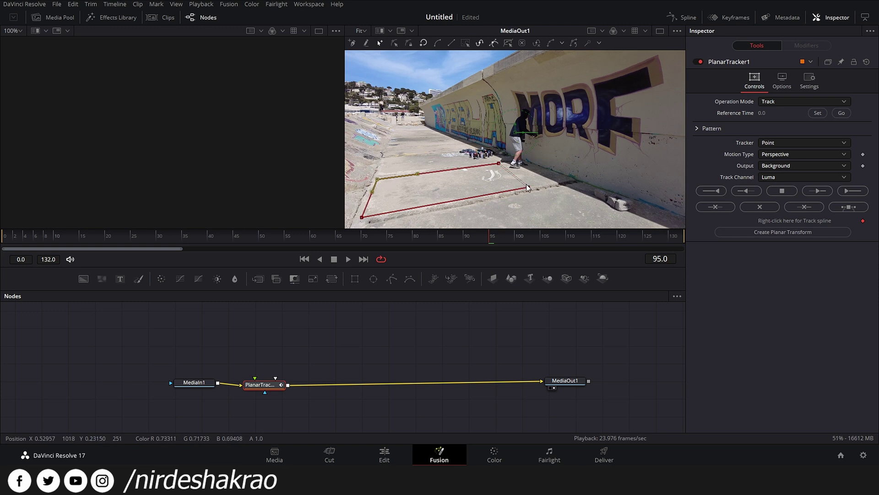
left_click_drag(530, 186, 492, 169)
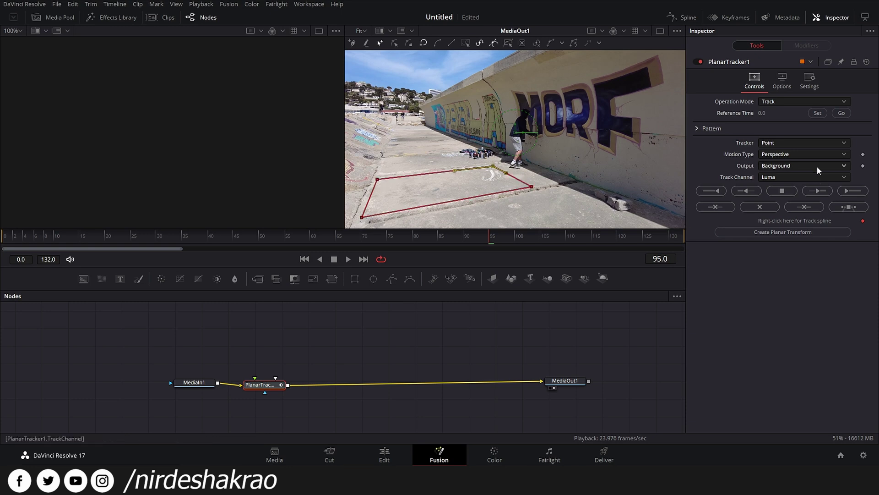
left_click(800, 148)
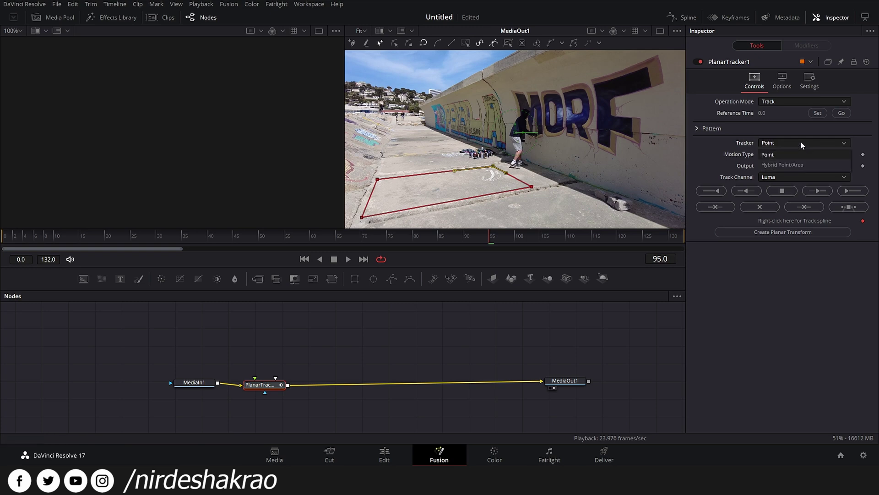
left_click(794, 166)
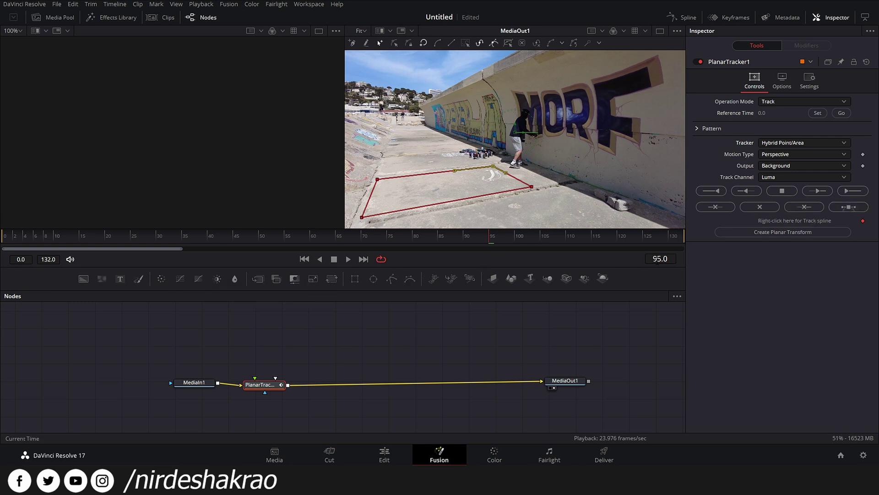
Jump to frame 55 to compare the tracking shape with the footage, and return to frame 95
double_click(669, 260)
type("55")
key("Return")
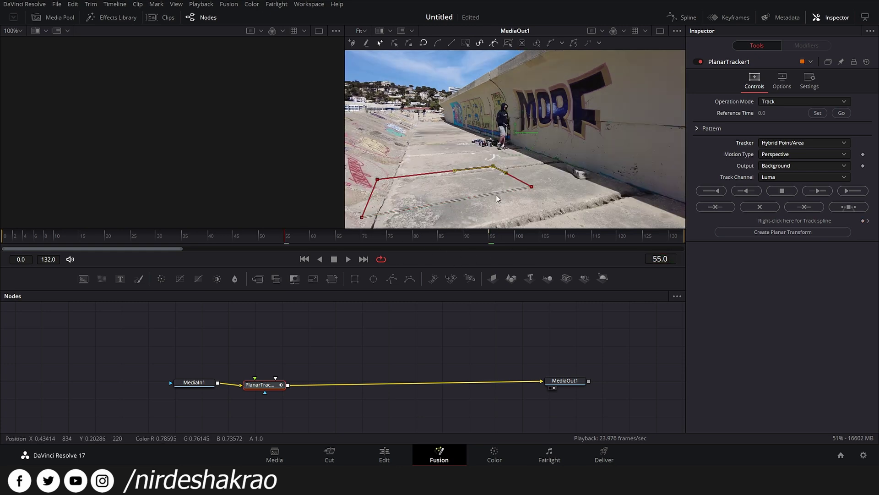
left_click(669, 259)
type("9")
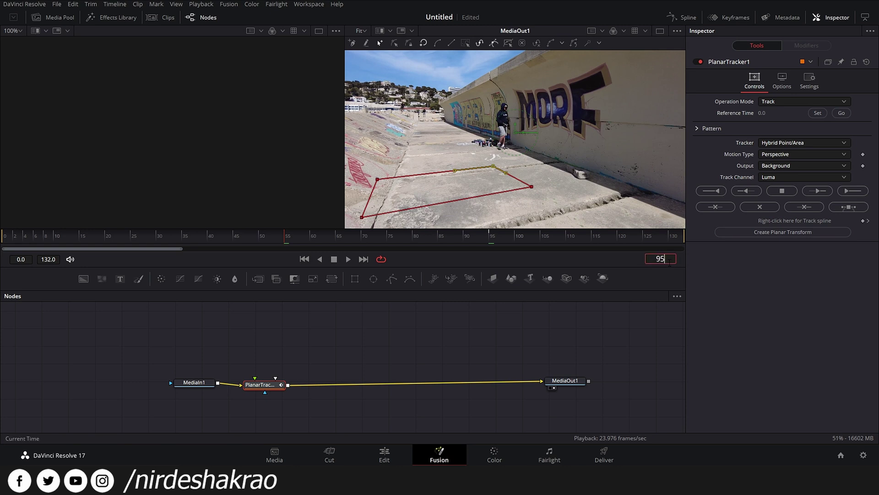
type("5")
key("Return")
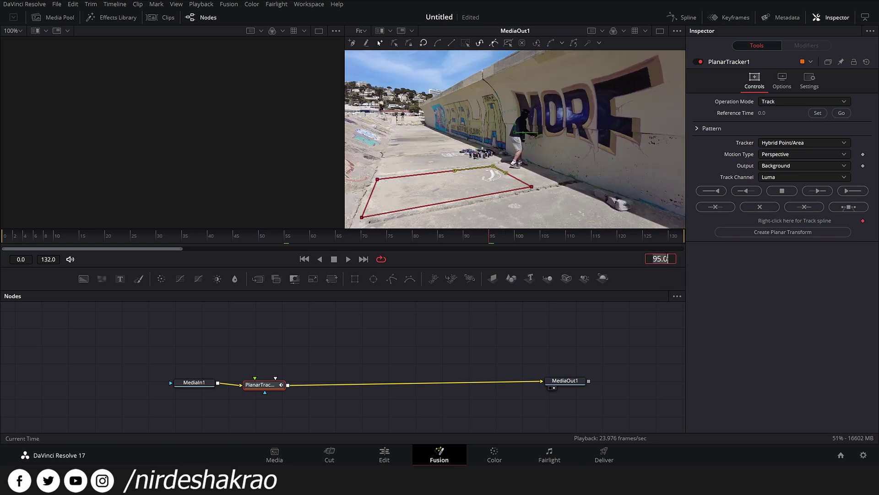
Try tracking forward from frame 95, set the planar tracker's reference time to that frame, and test returning to it from frame 62
left_click(852, 193)
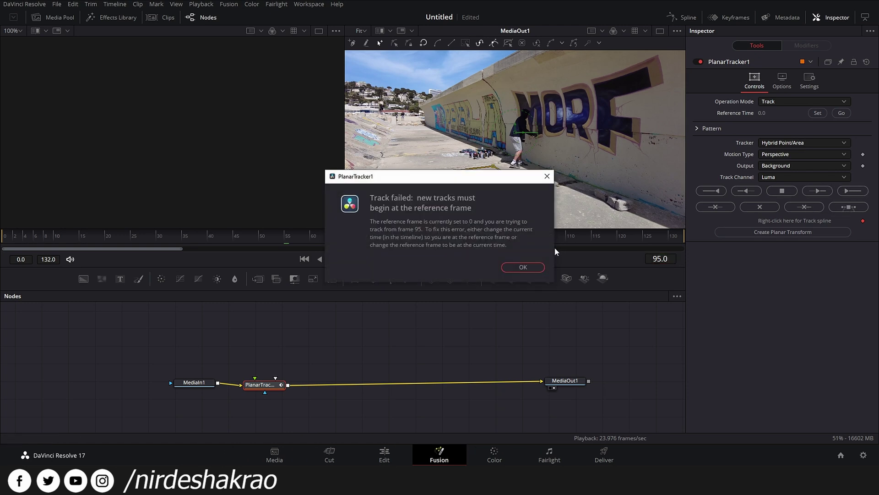
left_click(523, 268)
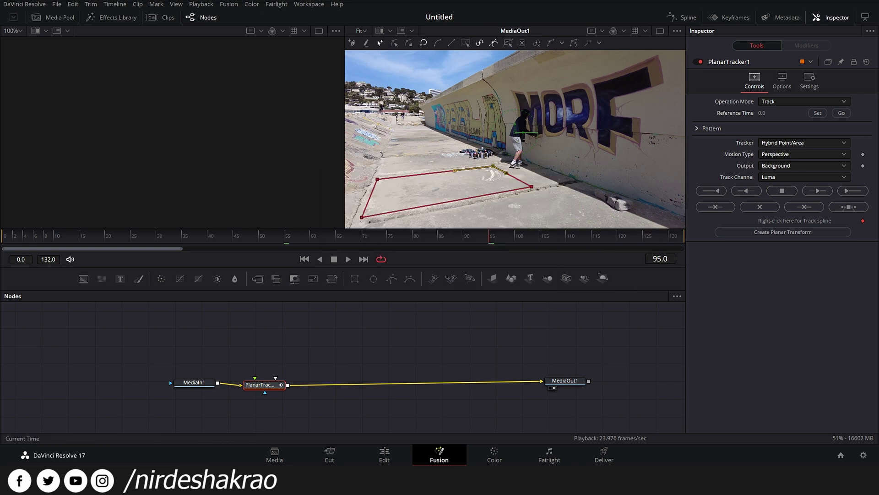
left_click(818, 113)
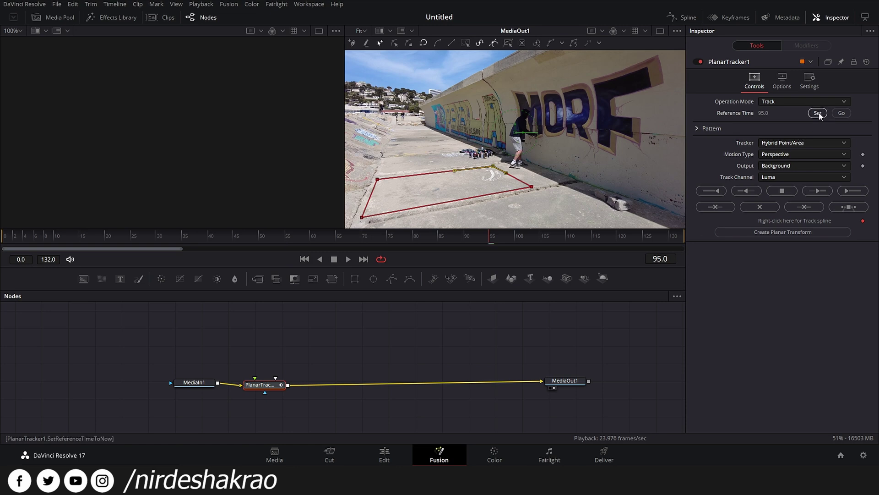
left_click_drag(455, 241, 323, 252)
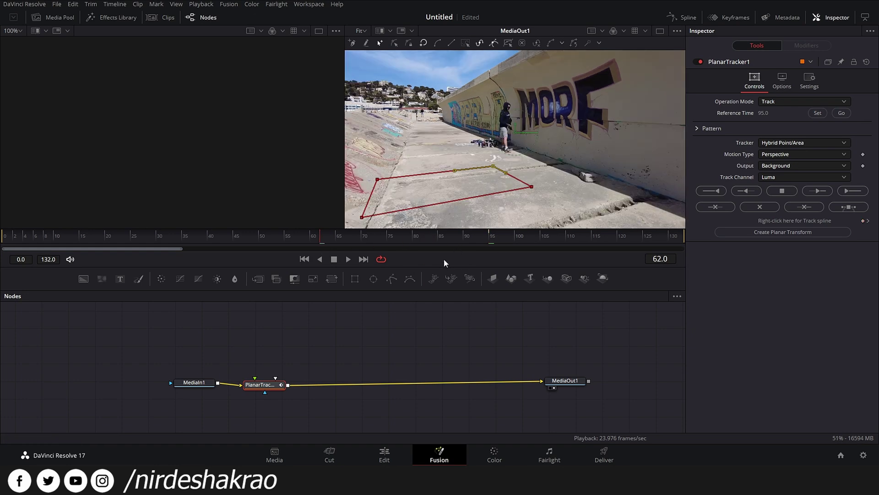
left_click(846, 114)
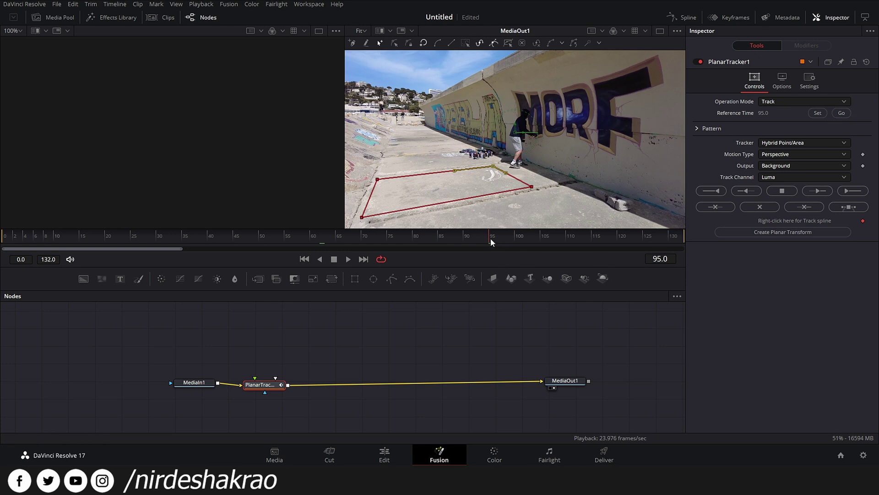
Track the slab from the reference frame forward to the end and backward to the start, and scrub through the result
left_click(848, 191)
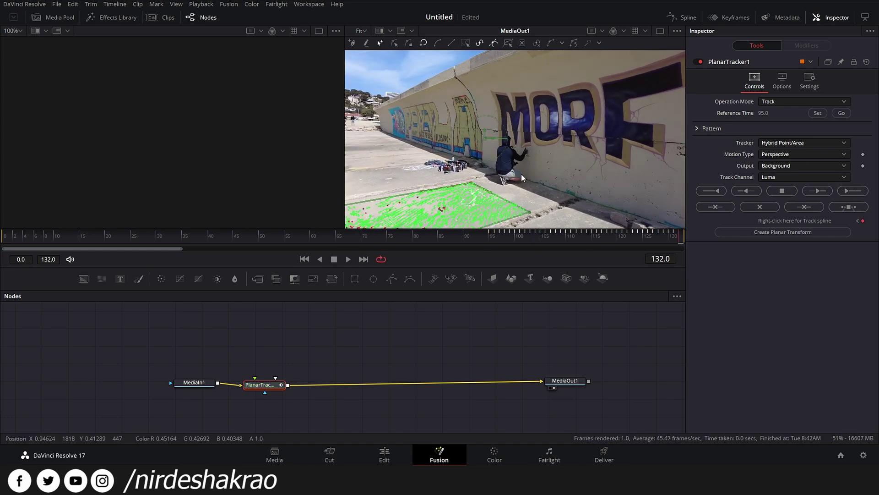
left_click(846, 113)
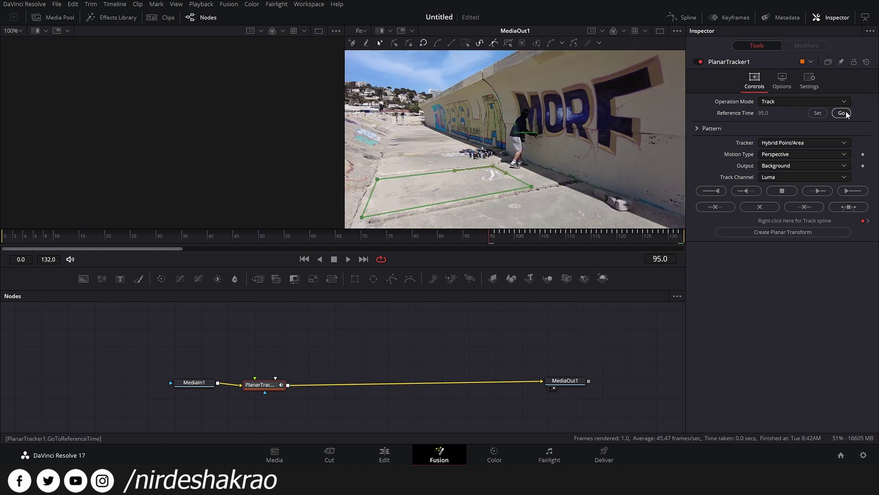
left_click(712, 191)
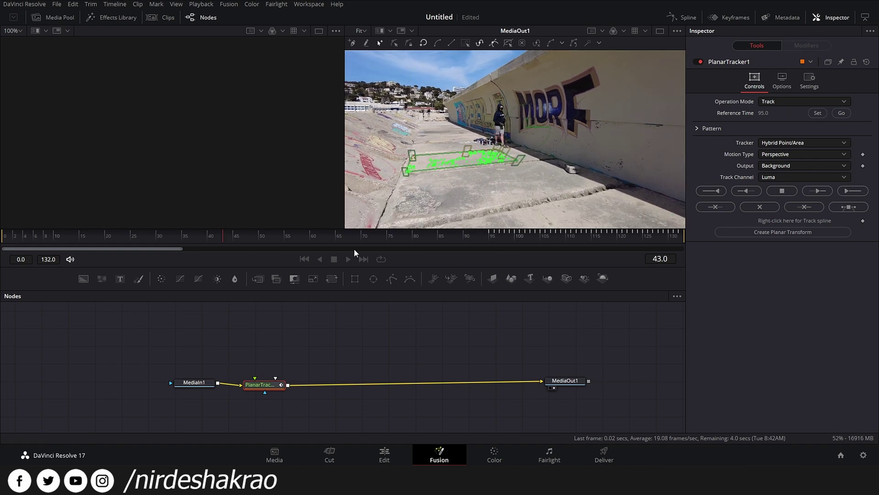
left_click_drag(379, 245, 626, 249)
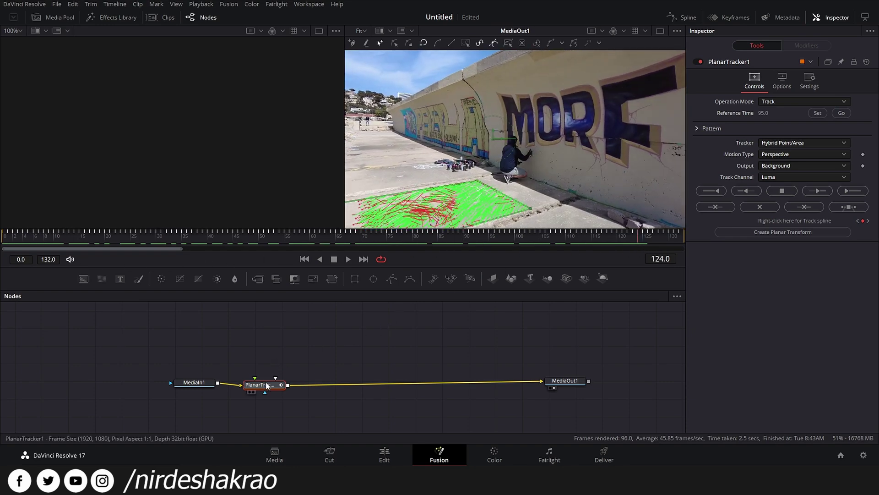
Add a text node reading MAJE and place it above the MediaIn1 and planar tracker nodes
left_click_drag(263, 388, 265, 389)
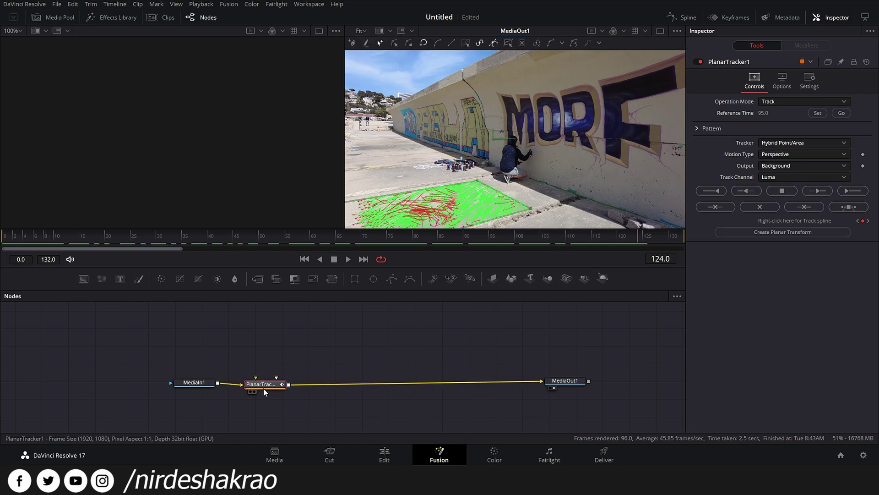
left_click_drag(120, 278, 197, 323)
left_click(740, 156)
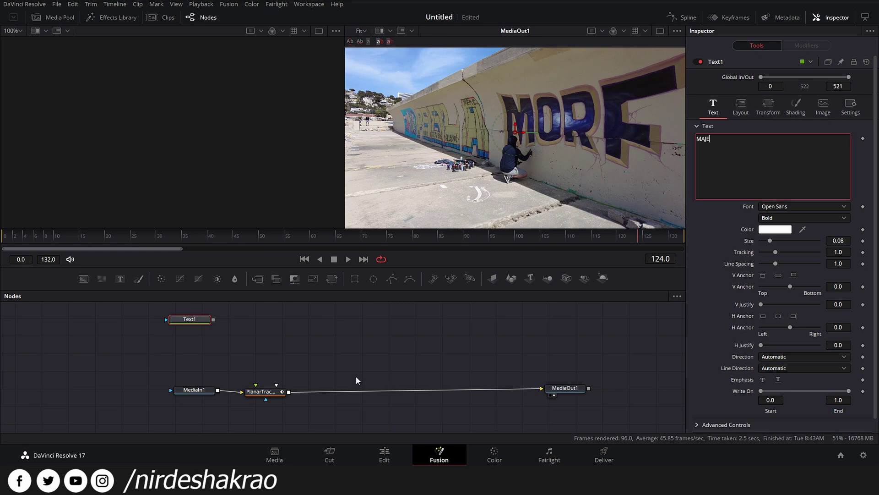
left_click_drag(195, 322, 207, 323)
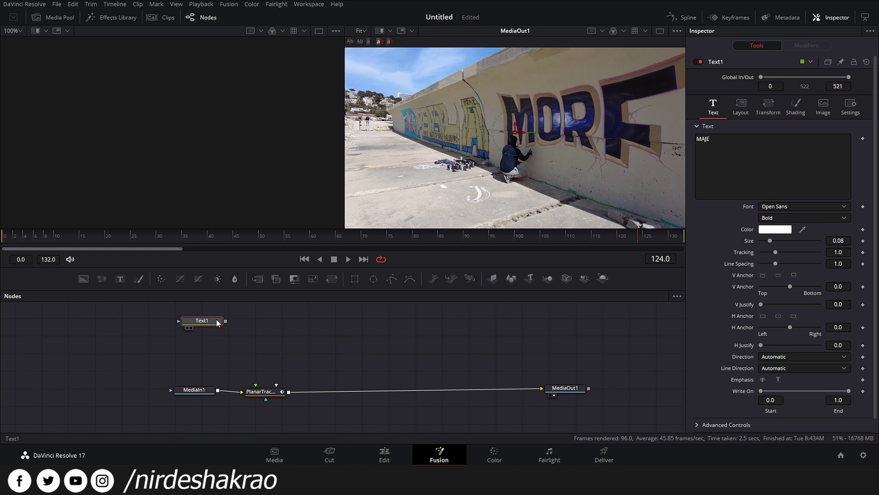
Change the MAJE text's colour to black (#000000) and show the text node alone in the empty viewer
left_click(784, 228)
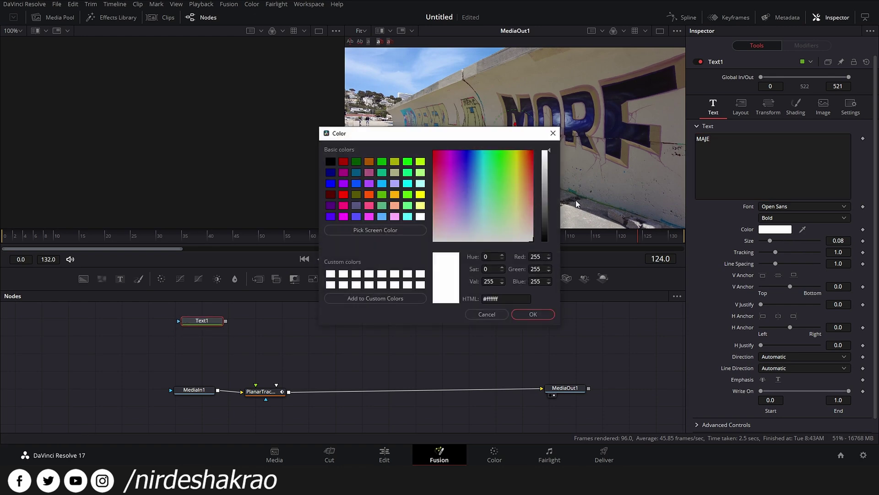
left_click_drag(548, 217, 547, 250)
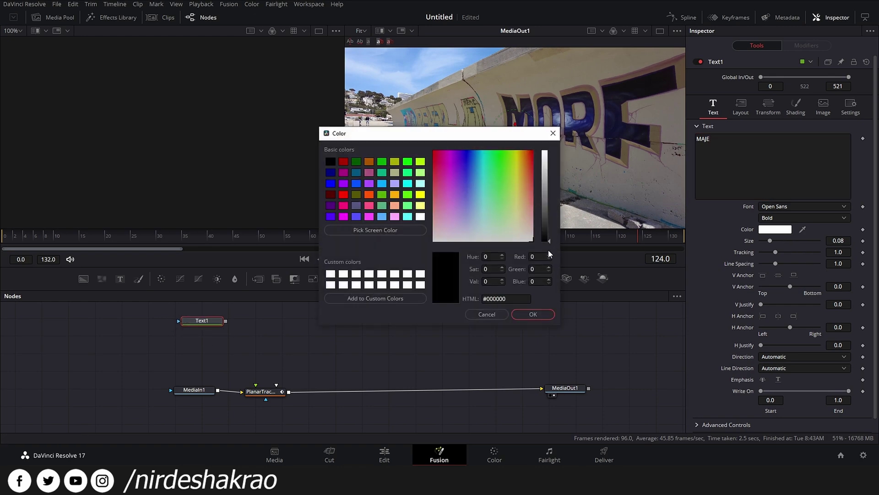
left_click(532, 314)
mouse_move(495, 346)
left_mouse_down()
mouse_move(487, 359)
mouse_move(495, 353)
left_mouse_up()
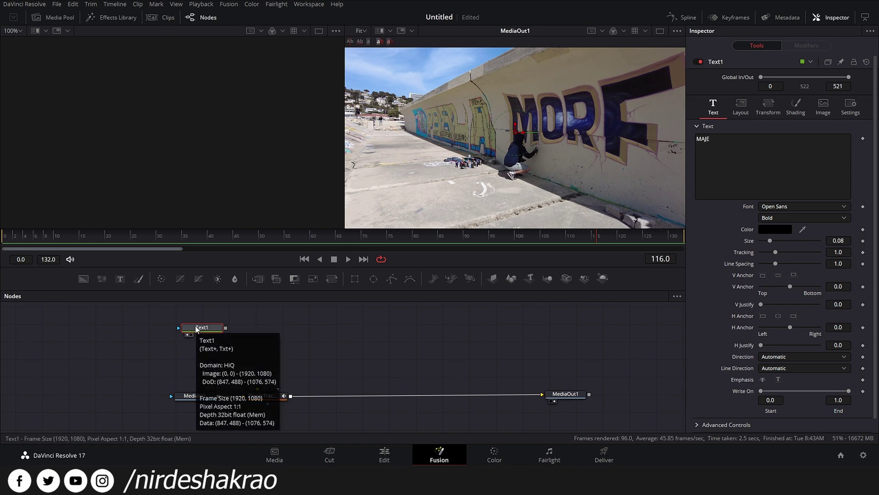
key("1")
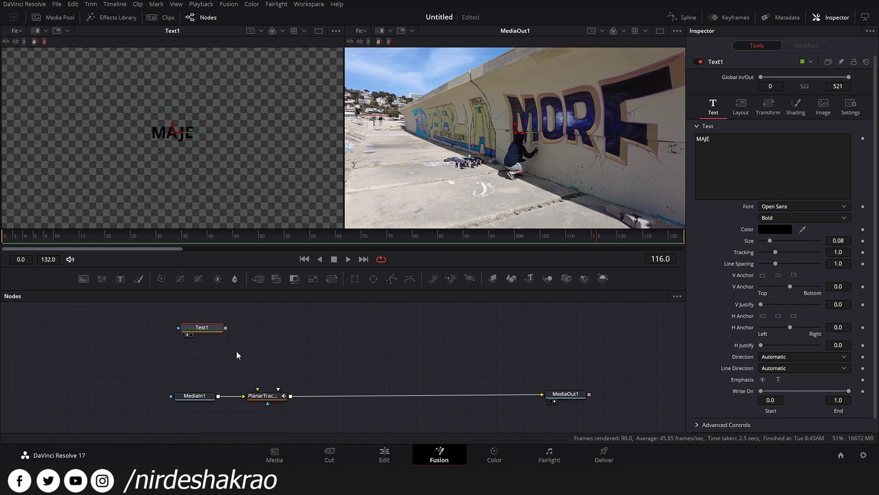
Create a planar transform from the planar tracker, feed Text1 into it, and merge its output over the tracked footage
left_click(267, 398)
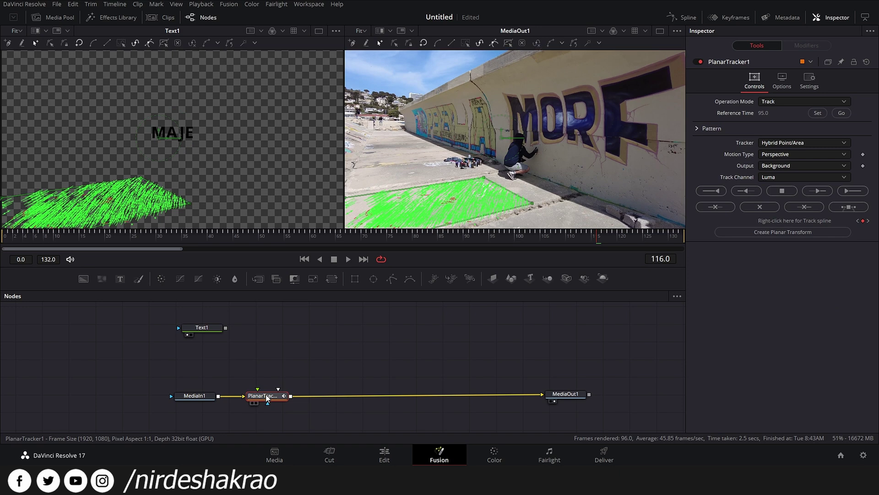
left_click(784, 236)
left_click_drag(157, 380, 313, 331)
left_click(327, 331)
left_click_drag(322, 333, 340, 331)
left_click_drag(225, 328, 313, 329)
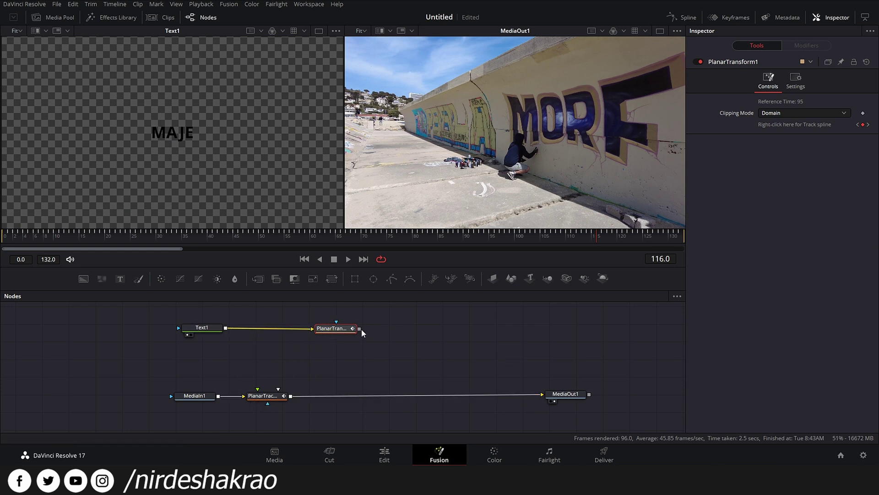
left_click_drag(360, 329, 292, 402)
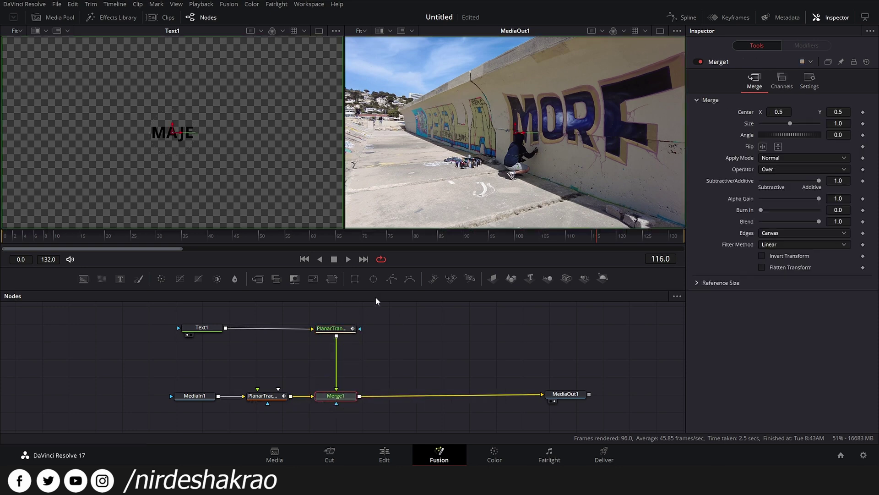
Scrub the merged text to frame 106 and insert a Corner Positioner between Text1 and the planar transform
left_click(146, 239)
left_click_drag(114, 265, 43, 264)
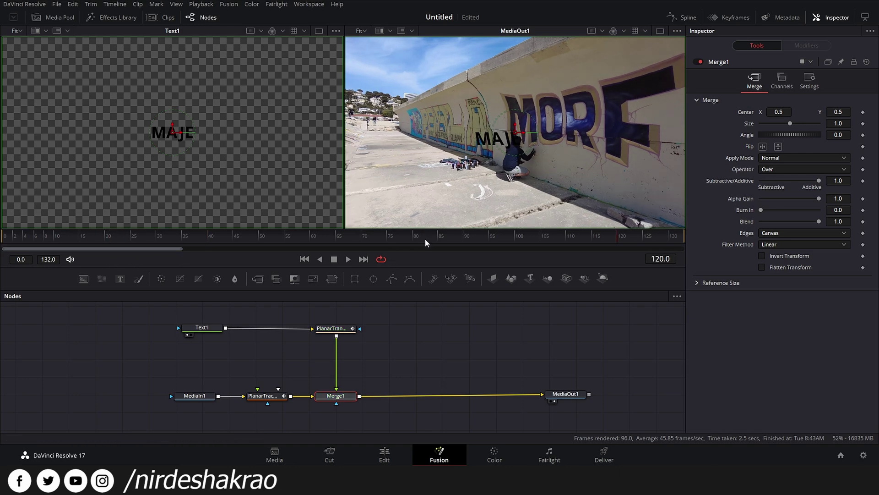
left_click_drag(426, 242, 314, 248)
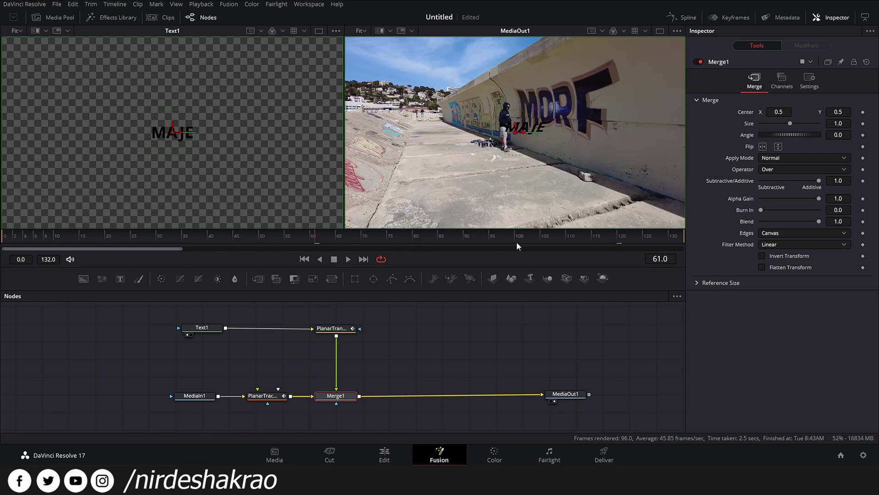
left_click(548, 241)
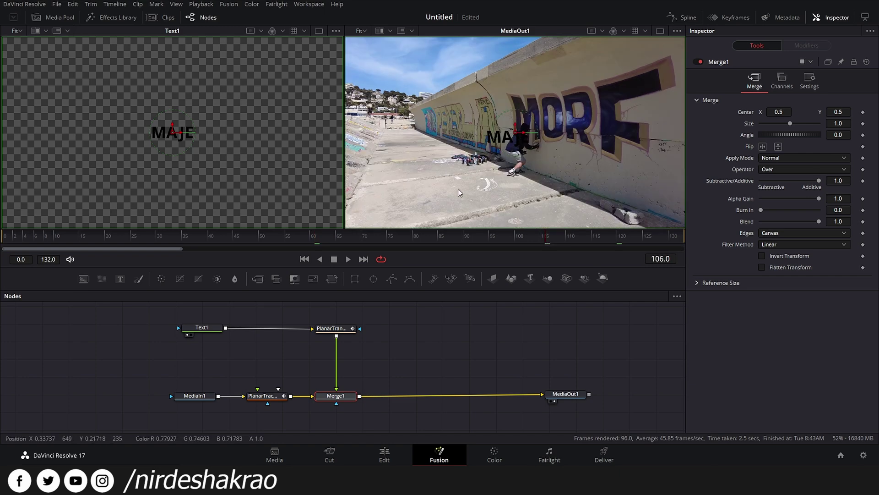
left_click(202, 328)
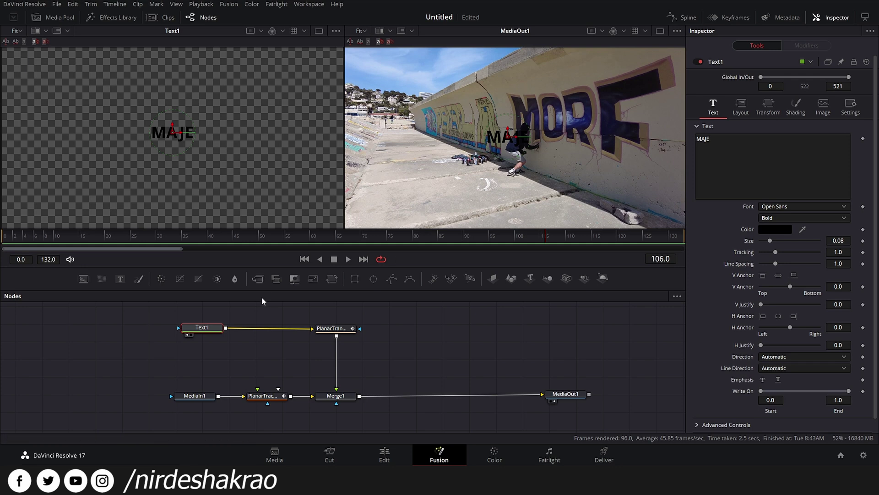
key("shift+space")
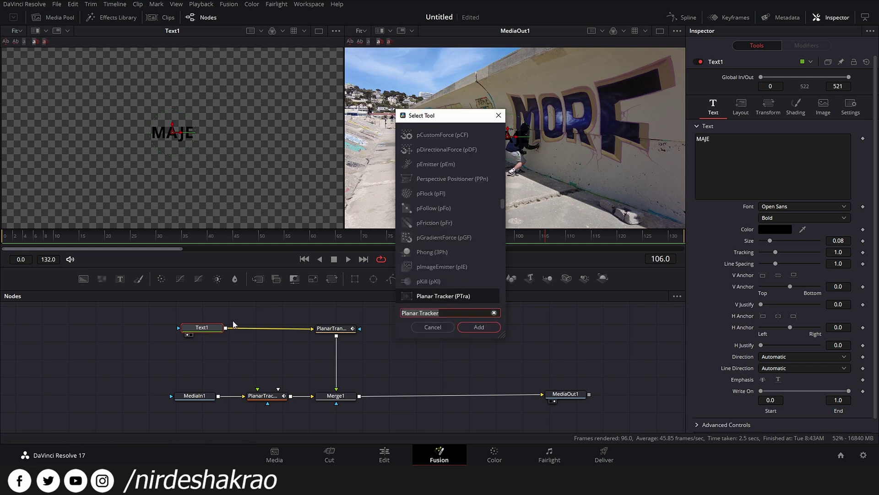
type("corner")
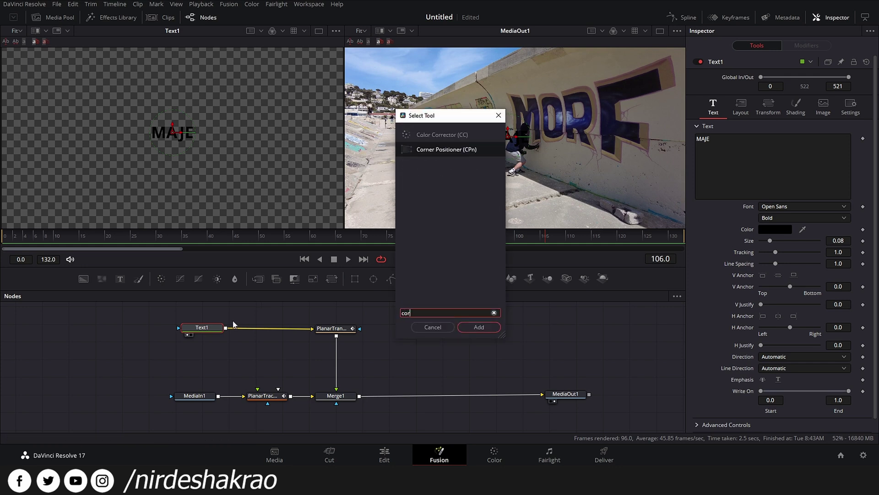
left_click(478, 328)
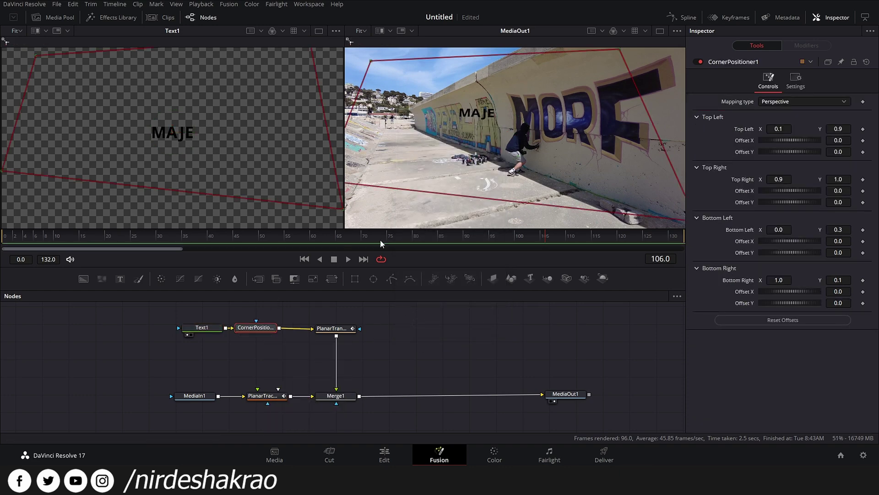
Lay the text flat on the slab with corners at about 0.08, 0.28 top left; 0.48, 0.34 top right; -0.02, -0.13 bottom left; 1.17, 0.07 bottom right
left_click_drag(370, 60, 368, 149)
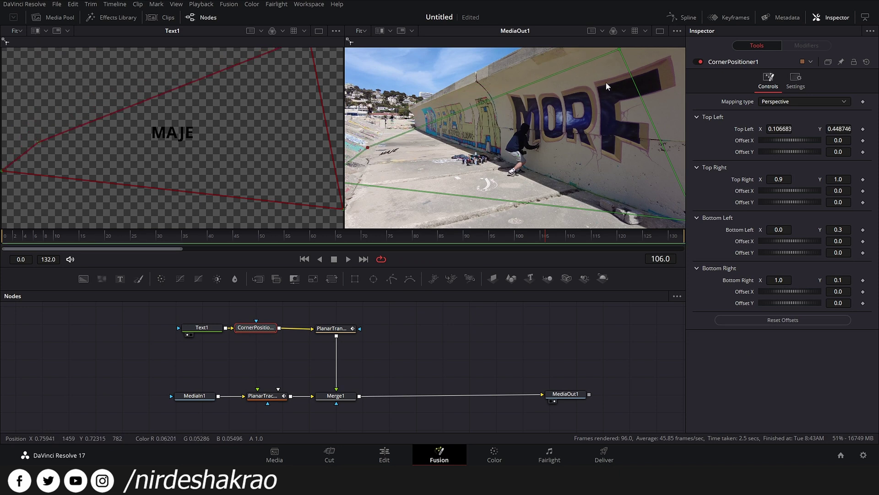
left_click_drag(618, 51, 507, 166)
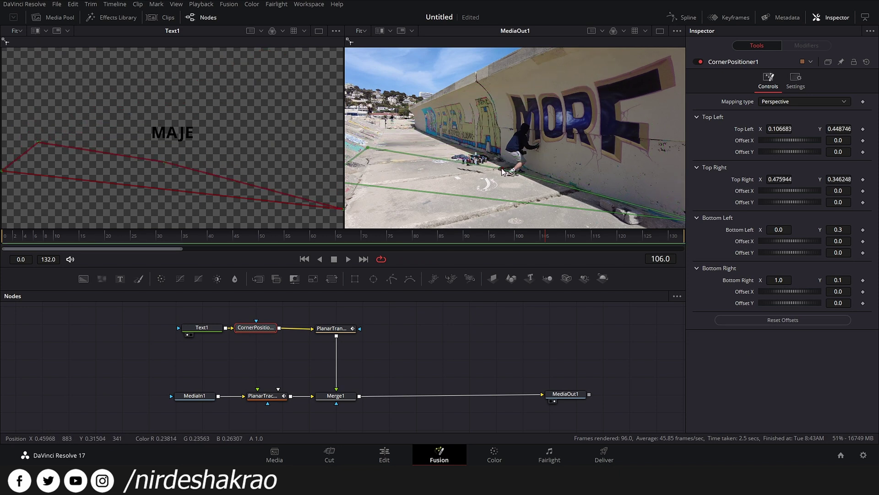
left_click_drag(468, 205, 531, 183)
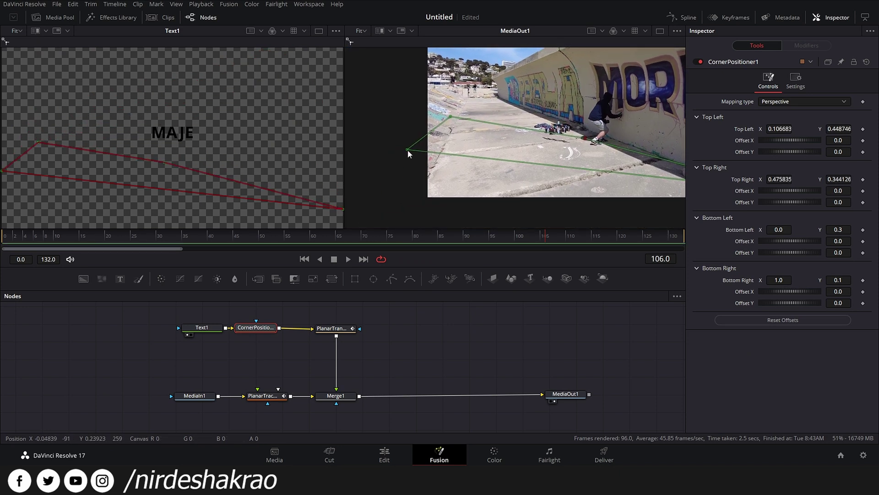
left_click_drag(408, 150, 434, 223)
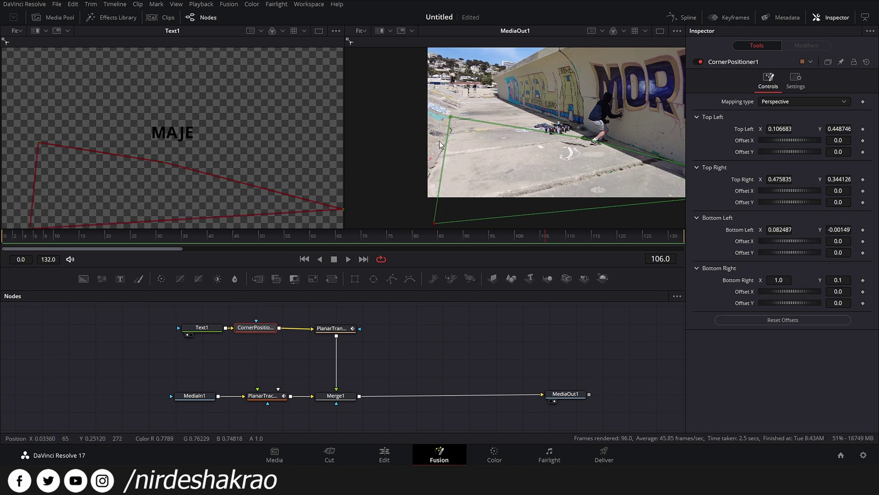
left_click_drag(451, 116, 436, 153)
left_click_drag(600, 177, 480, 157)
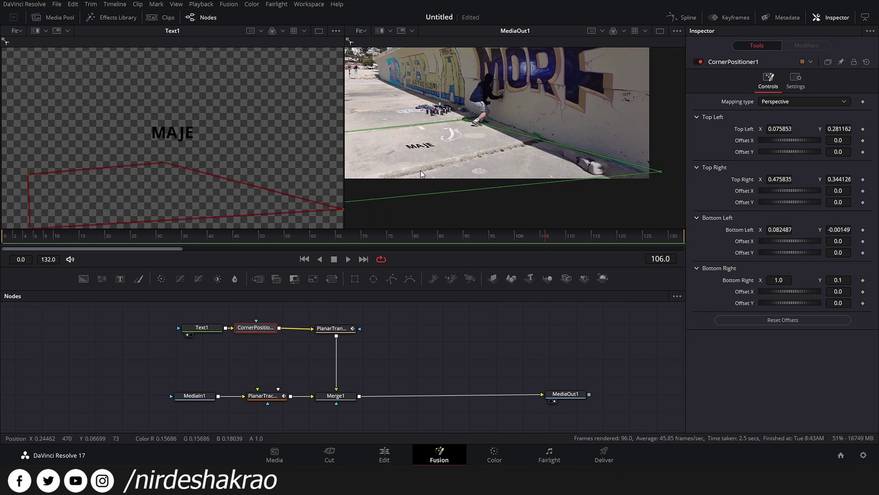
left_click_drag(660, 172, 719, 176)
left_click_drag(523, 222, 669, 177)
left_click_drag(463, 163, 413, 197)
left_click_drag(490, 173, 429, 207)
Enlarge the MAJE text to size 0.4094 and move the positioner's top right corner to about 0.45, 0.34 and bottom right to 0.85, 0.20
left_click(202, 328)
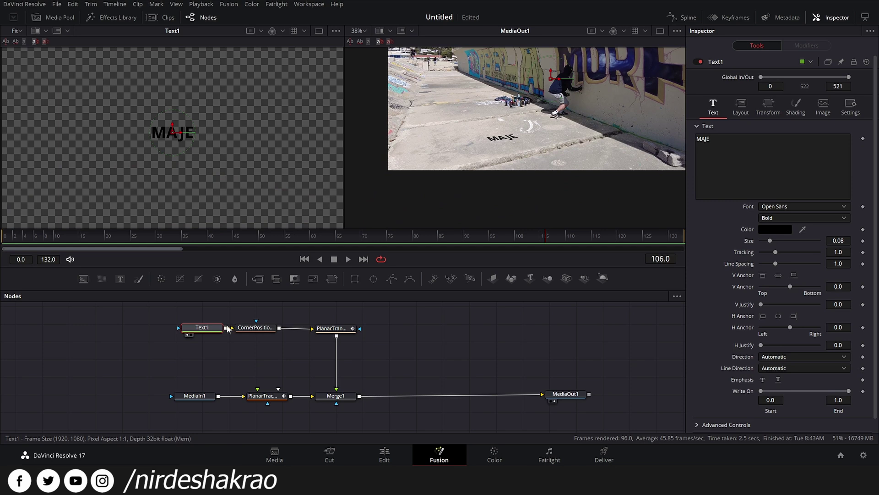
left_click_drag(773, 242, 811, 249)
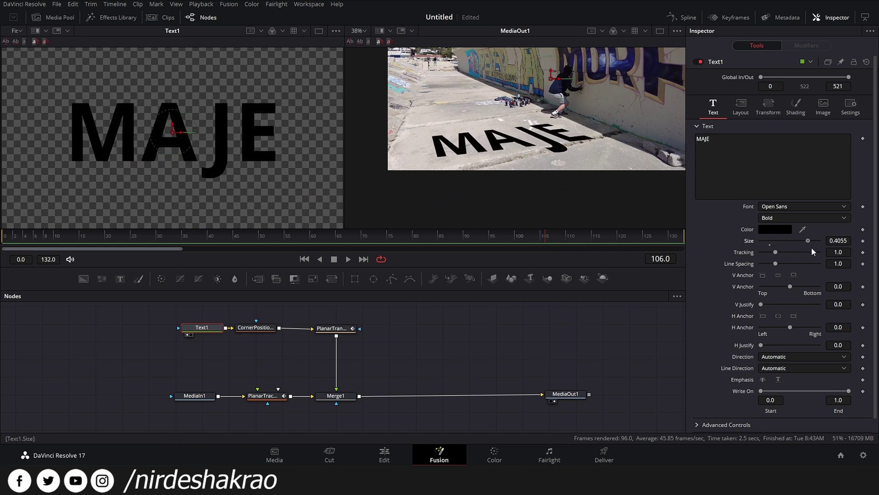
left_click(255, 327)
left_click_drag(609, 173, 487, 172)
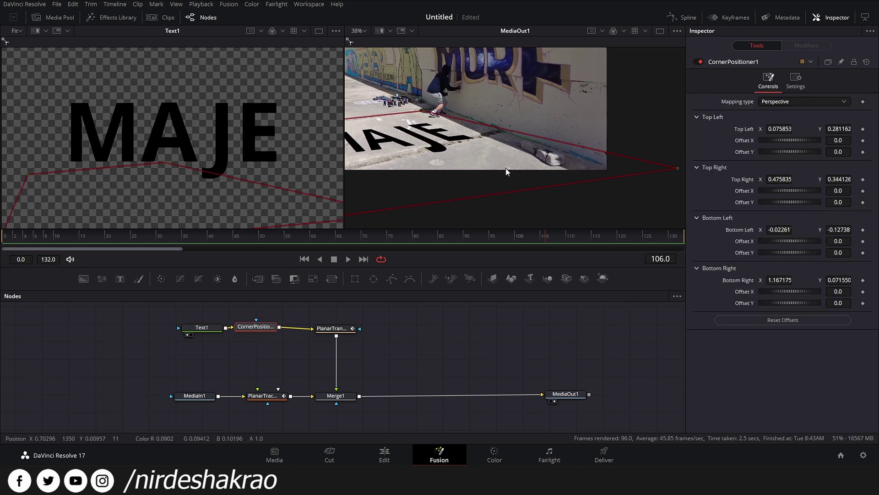
left_click_drag(679, 169, 558, 143)
left_click_drag(515, 173, 650, 156)
mouse_move(557, 94)
left_mouse_down()
mouse_move(527, 95)
mouse_move(546, 94)
left_mouse_up()
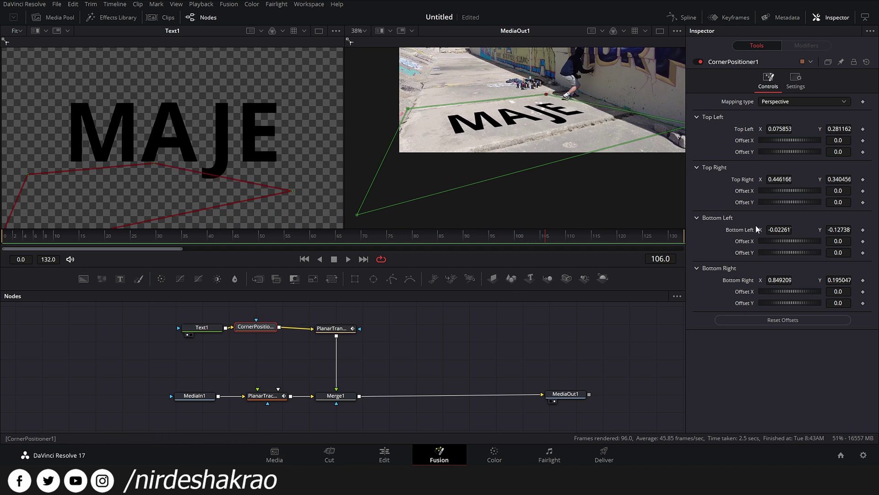
Try a lowercase j in place of the capital J in the MAJE text
left_click(207, 331)
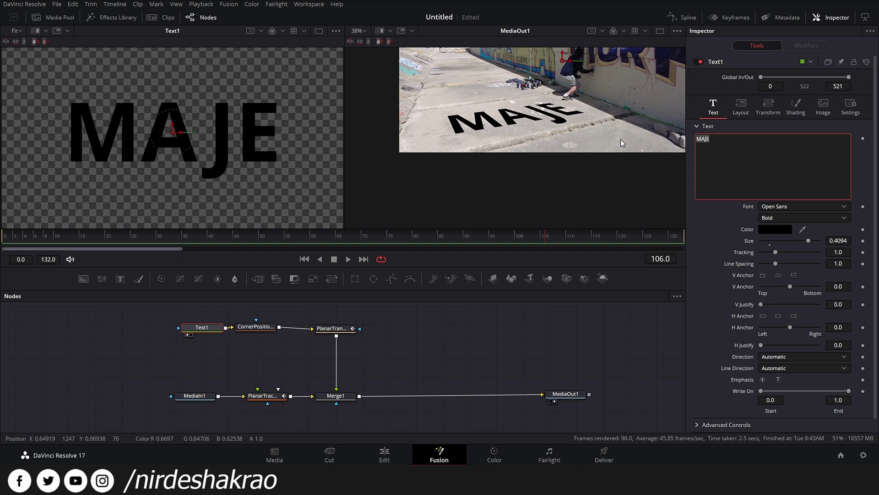
type("MAJE")
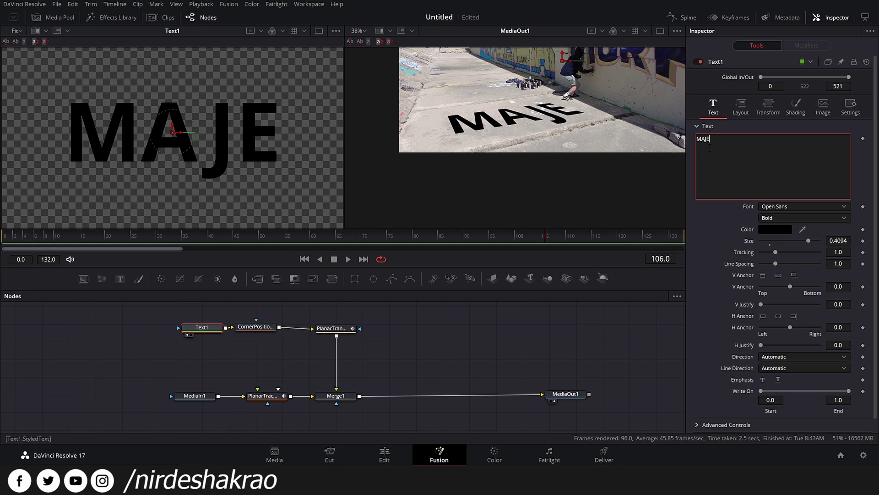
key("Left")
key("BackSpace")
type("j")
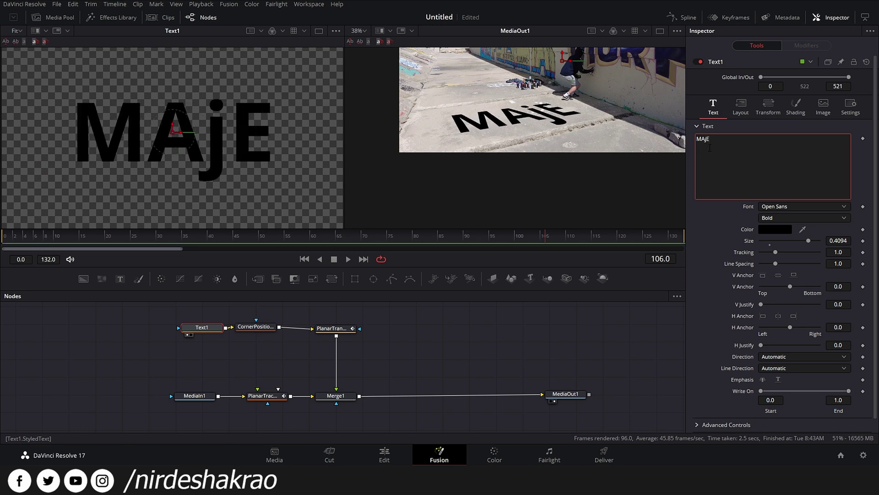
key("BackSpace")
type("J")
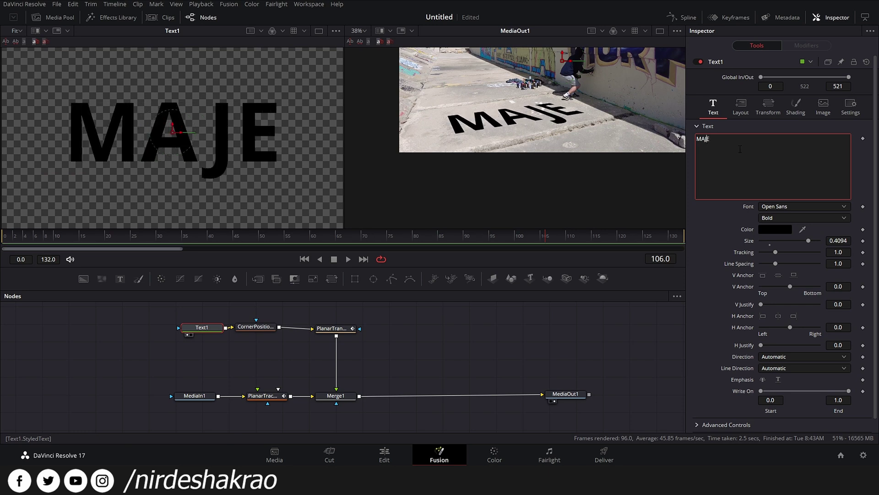
Set the font of the MAJE text to Myriad Arabic
key("ctrl+a")
left_click(806, 207)
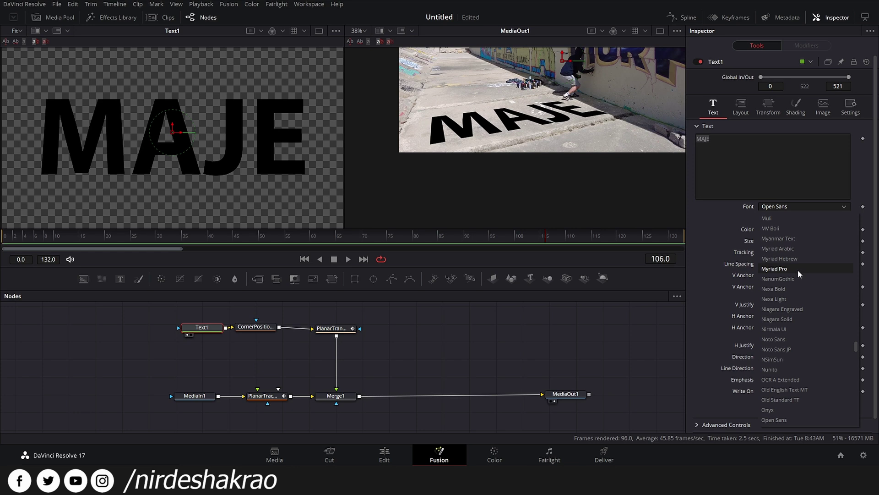
left_click(784, 249)
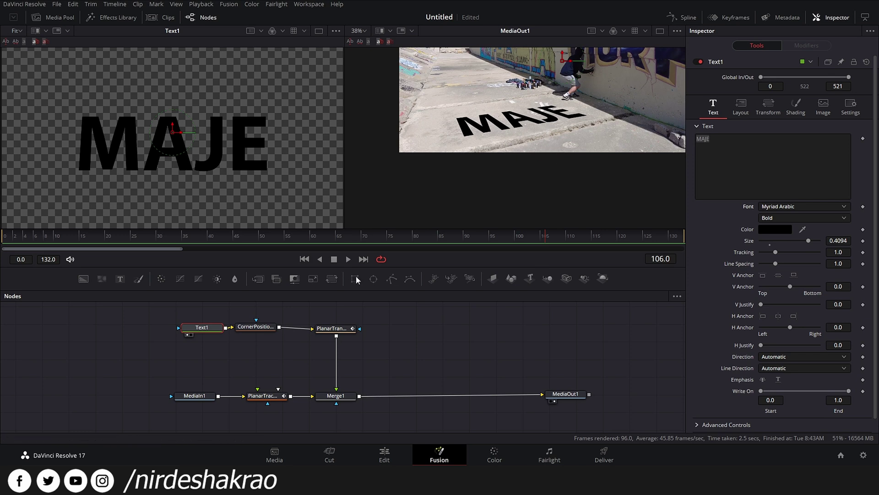
Refine the Corner Positioner's corners to about 0.02, 0.30 top left; 0.42, 0.40 top right; 0.00, -0.05 bottom left; 0.78, 0.13 bottom right
left_click(259, 332)
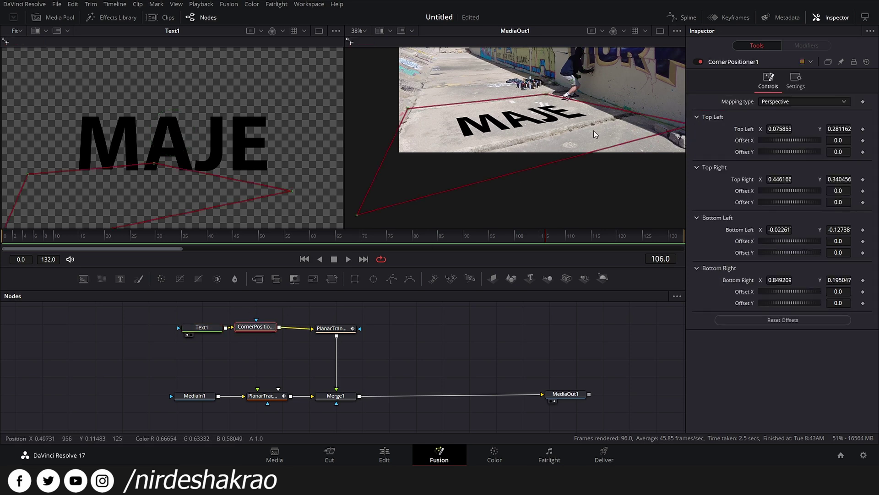
left_click_drag(624, 148, 605, 162)
left_click_drag(546, 99, 537, 92)
left_click_drag(408, 111, 381, 113)
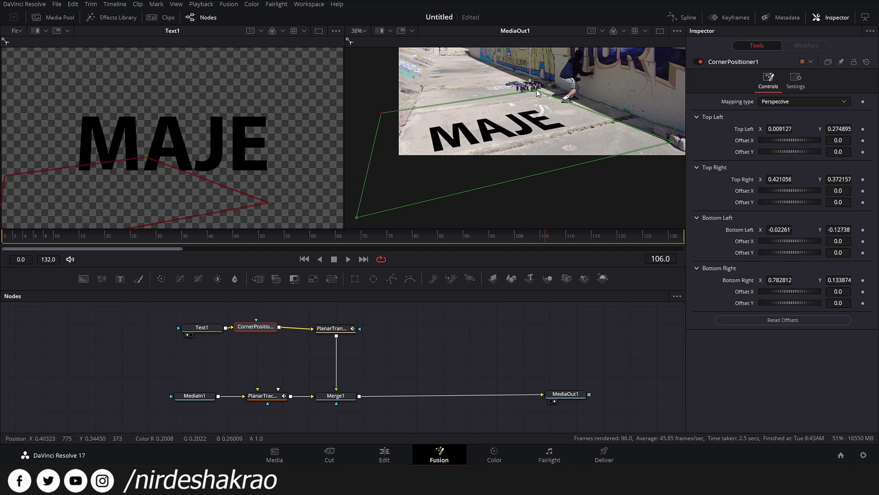
left_click_drag(537, 91, 537, 87)
left_click_drag(357, 219, 370, 197)
left_click_drag(381, 113, 389, 111)
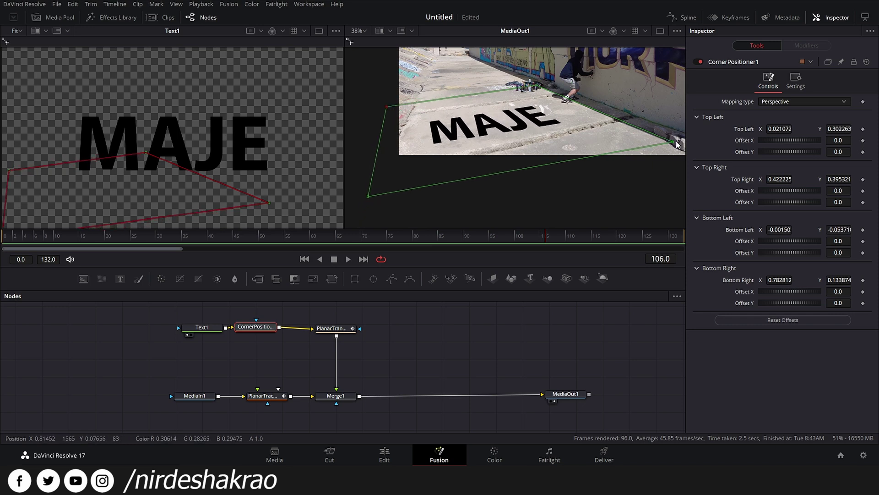
Play back the MediaOut1 composite to check that the MAJE text sticks to the concrete, and stop playback
left_click(566, 395)
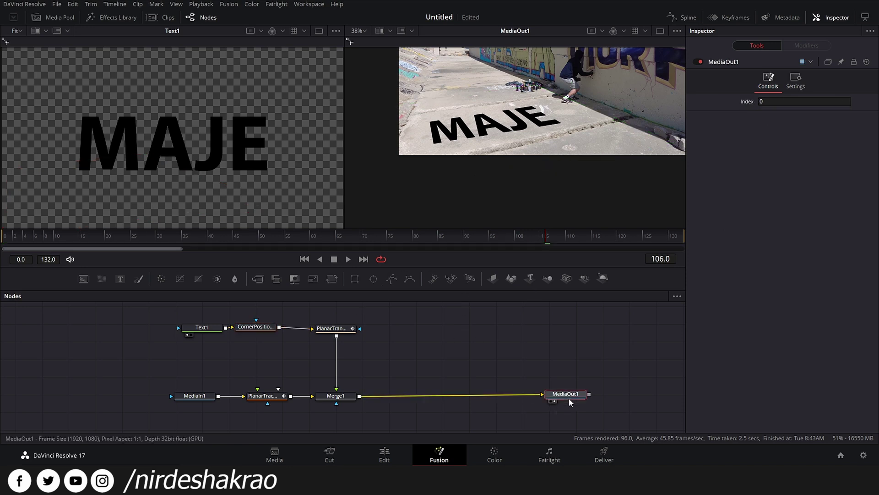
left_click(348, 259)
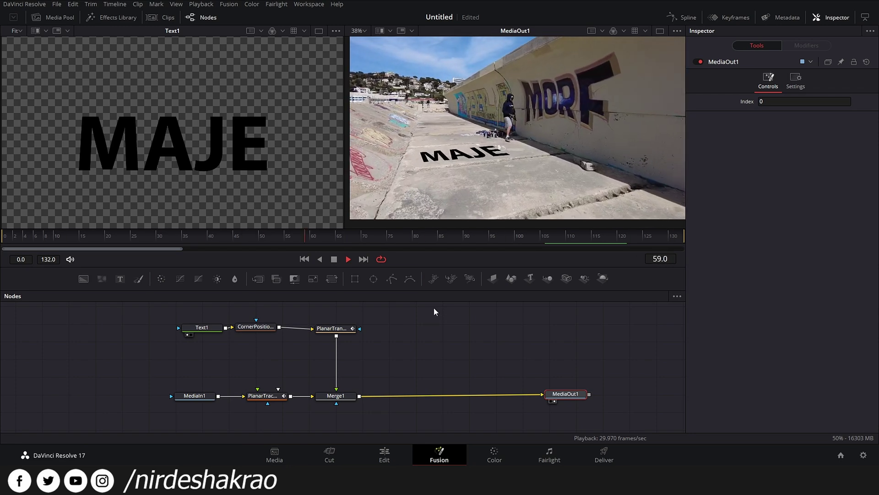
key("space")
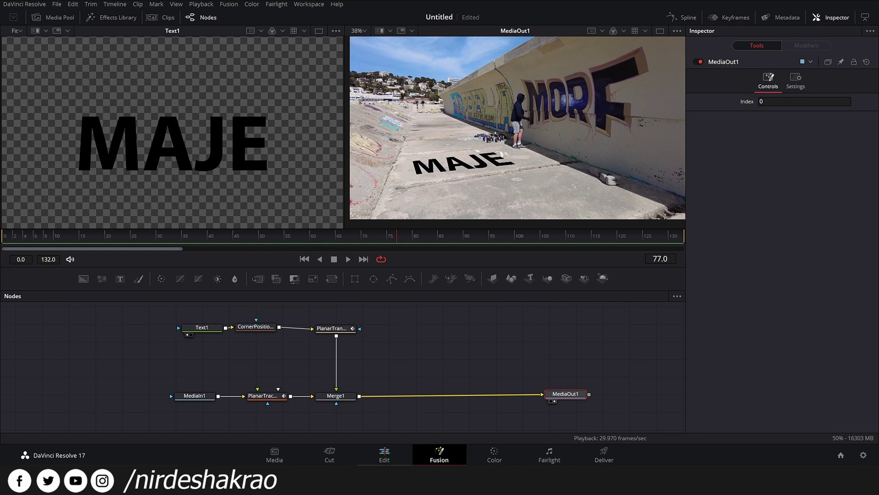
Leave the graffiti clip and open the Beach_Drone.mp4 timeline clip in Fusion
left_click(385, 454)
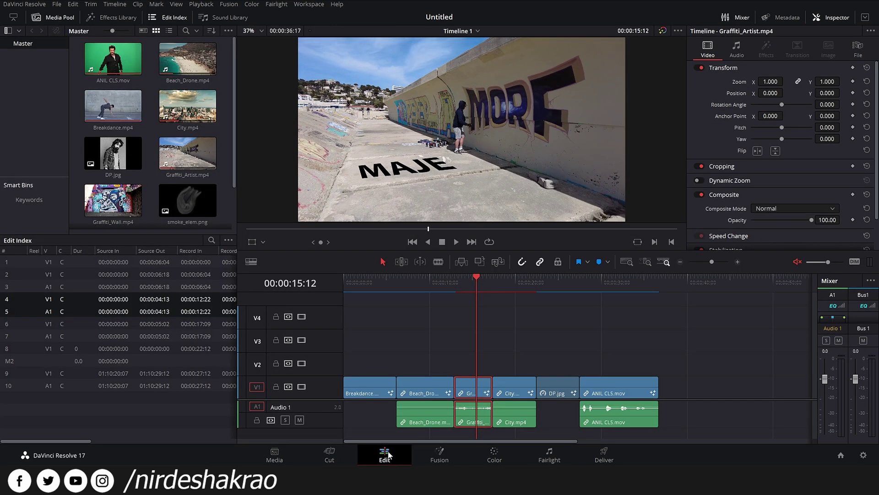
left_click(446, 287)
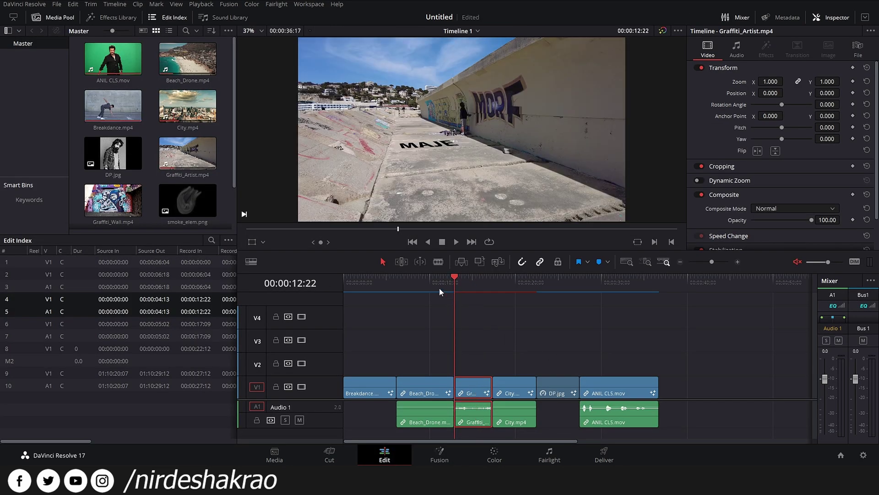
left_click(432, 285)
left_click(429, 386)
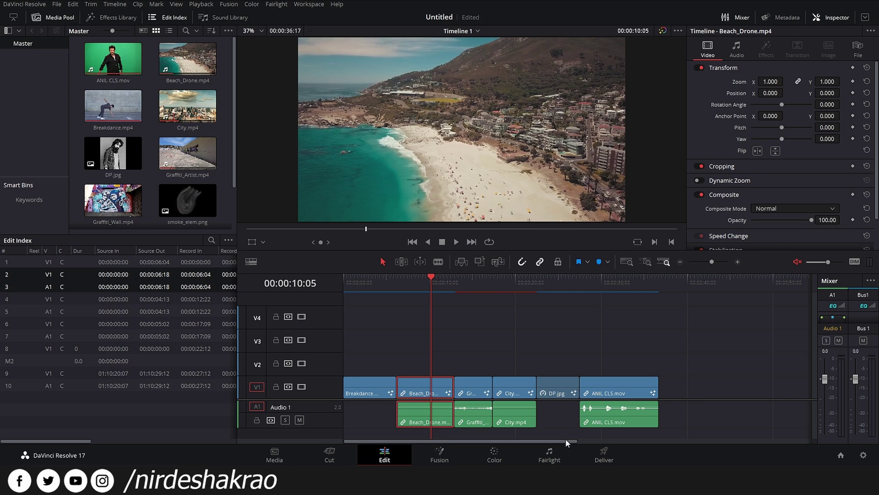
left_click(439, 455)
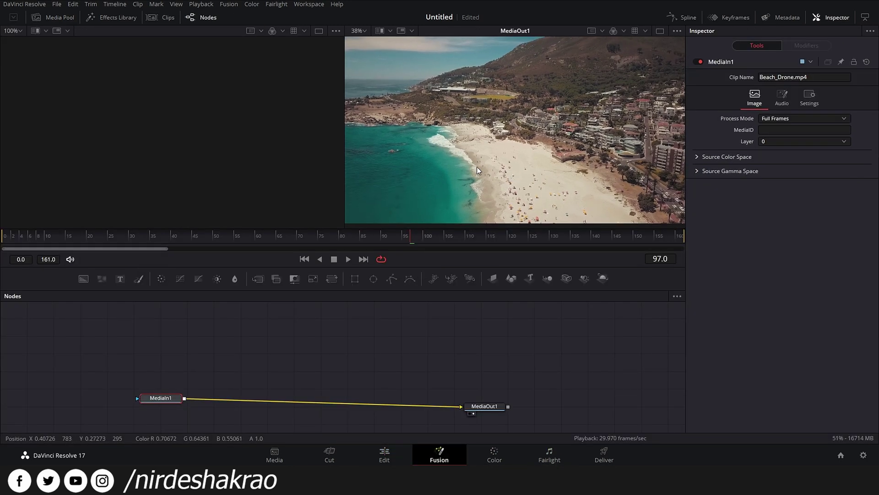
Examine the people and umbrellas on the sand of the beach clip up close
scroll(535, 185, "up", 5)
left_click_drag(503, 145, 475, 79)
left_click_drag(540, 154, 580, 191)
scroll(525, 149, "up", 4)
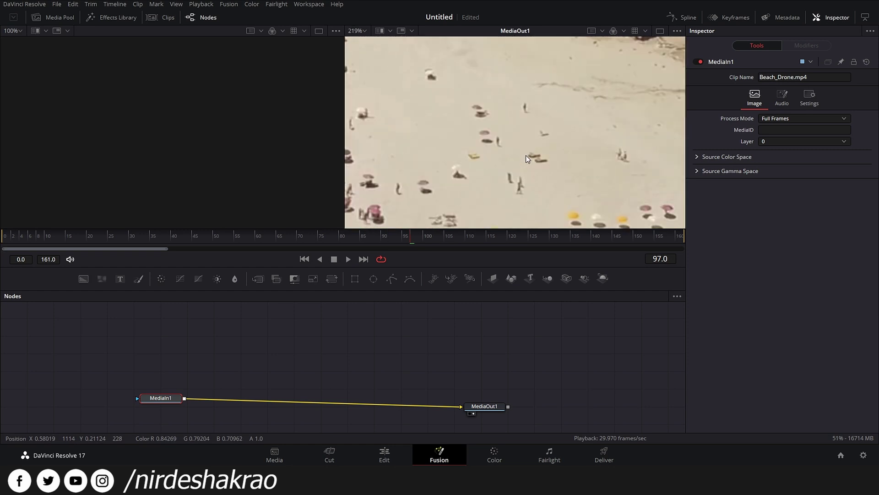
left_click_drag(478, 161, 534, 144)
scroll(534, 144, "down", 5)
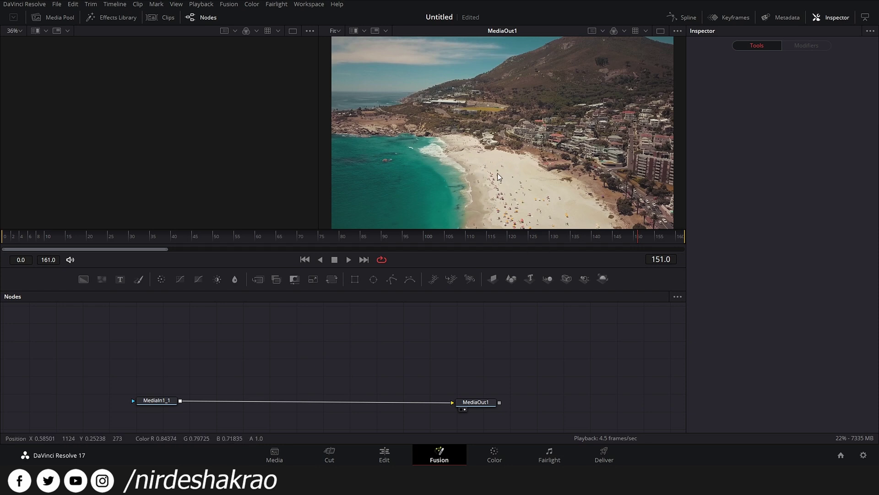
Go to the last frame, 161, and add a Planar Tracker after the beach clip's MediaIn node
left_click_drag(10, 238, 758, 255)
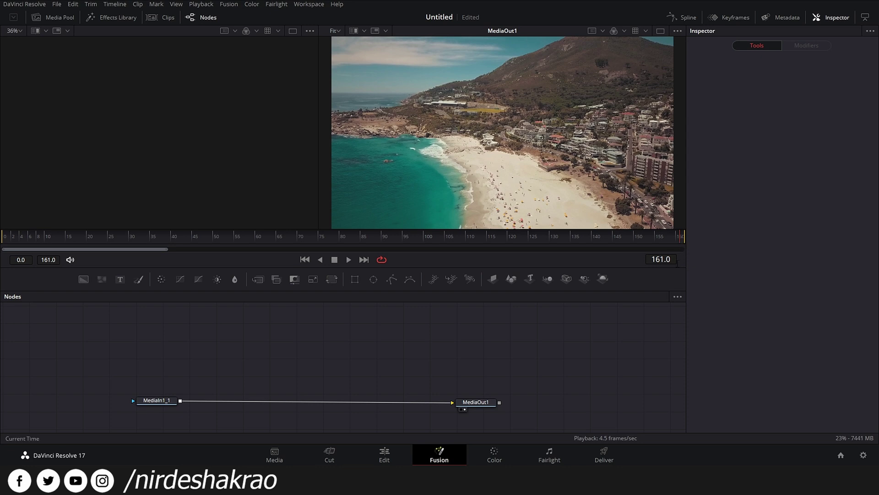
left_click_drag(528, 205, 513, 187)
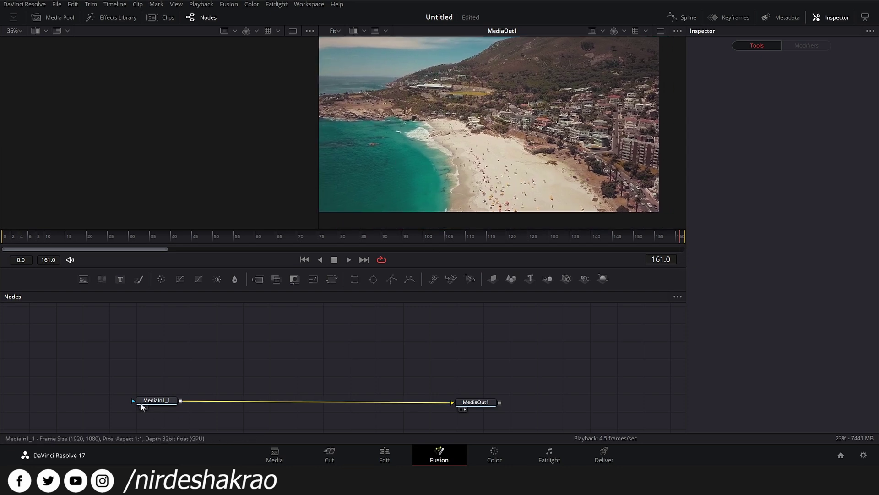
left_click(146, 401)
key("shift+space")
type("time")
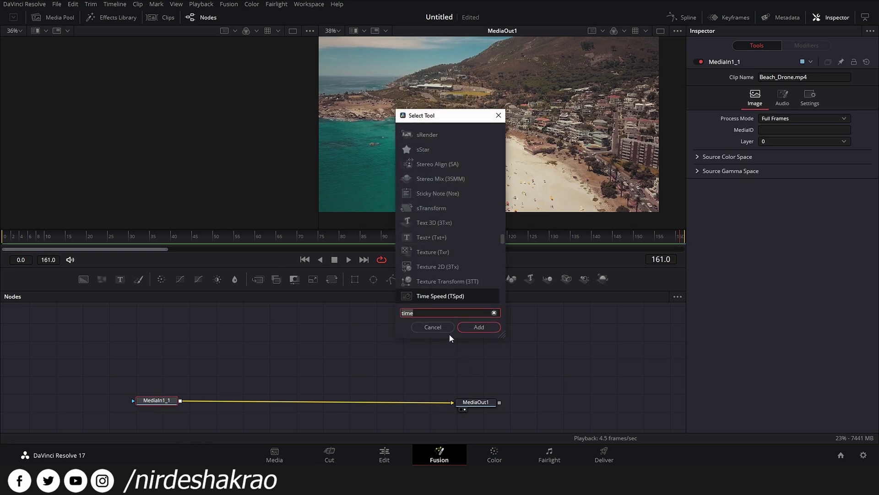
key("BackSpace")
key("BackSpace")
key("BackSpace")
key("BackSpace")
type("trac")
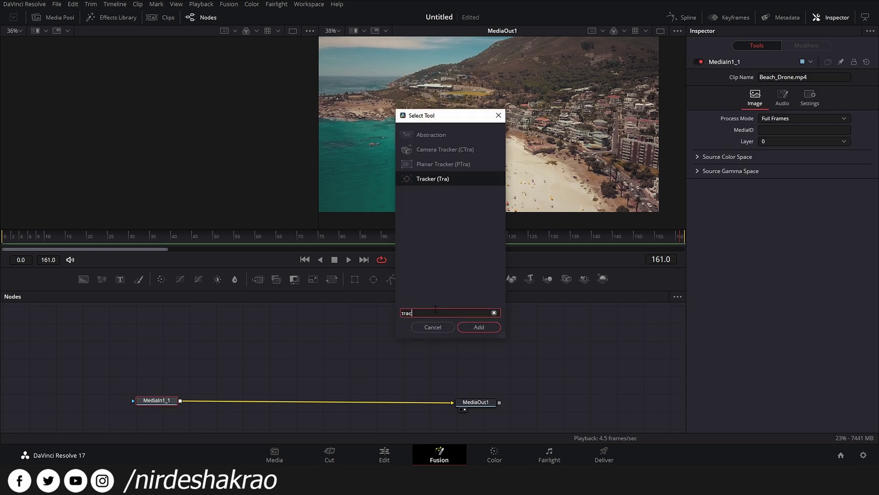
type("ker")
left_click(406, 150)
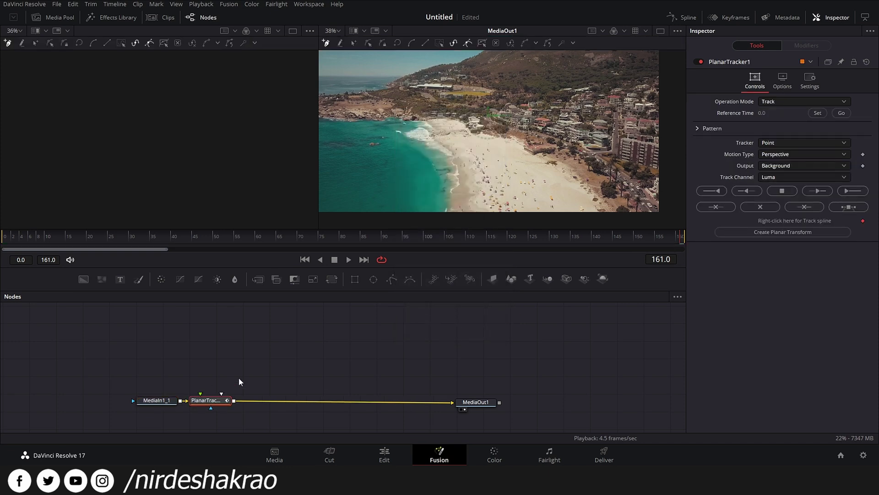
Draw a closed four-point tracking shape around the crowded stretch of sand
left_click(460, 146)
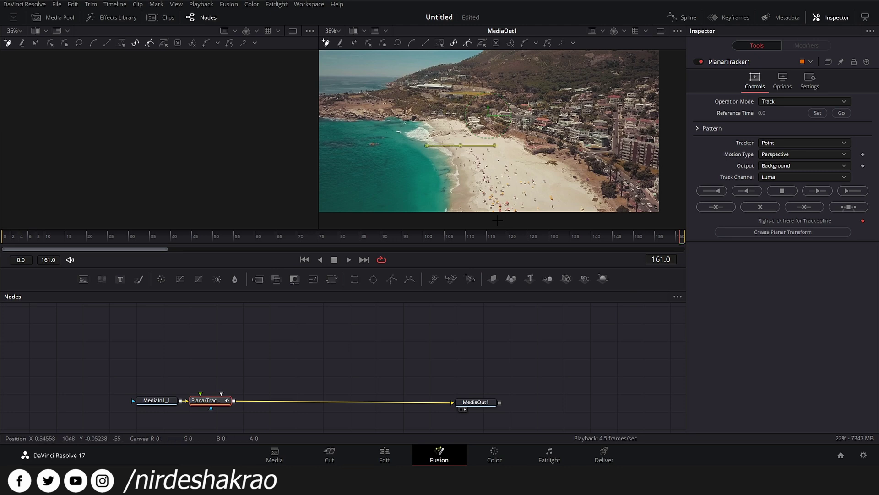
left_click(491, 218)
left_click(589, 218)
left_click(509, 145)
left_click(460, 146)
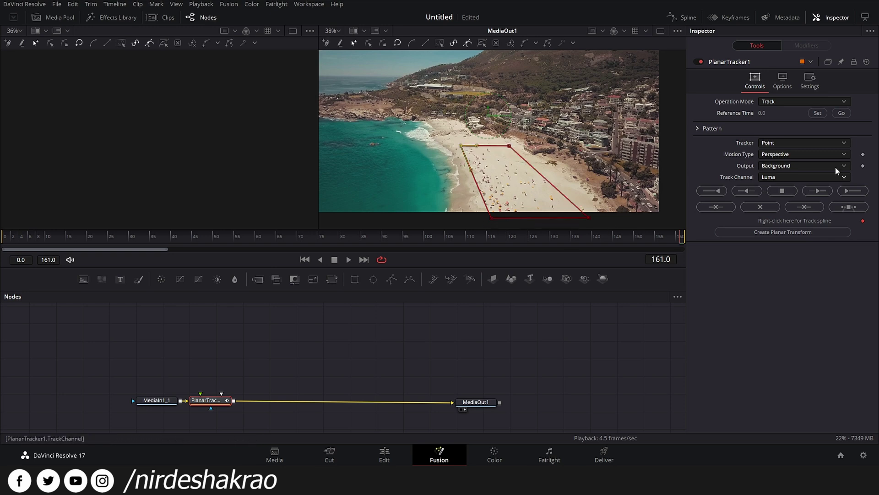
Set the tracker to Hybrid Point/Area with reference time 161, and track the sand backwards to the first frame
left_click(804, 142)
left_click(793, 164)
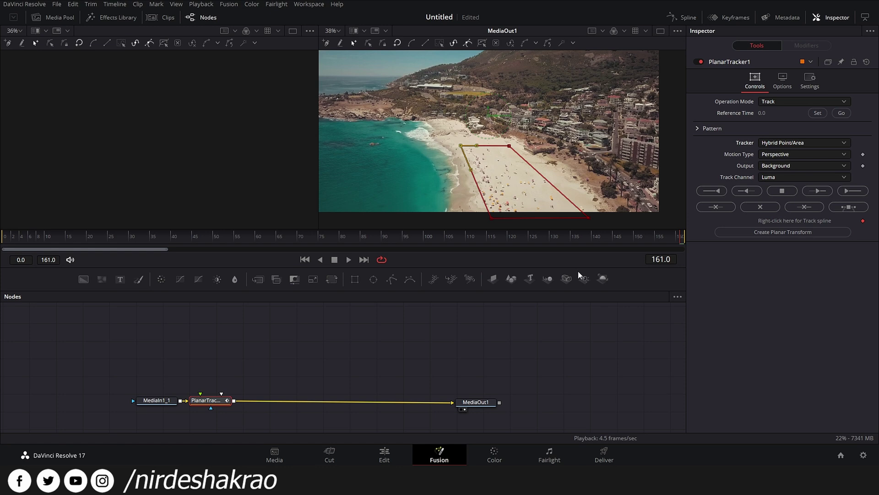
left_click(711, 192)
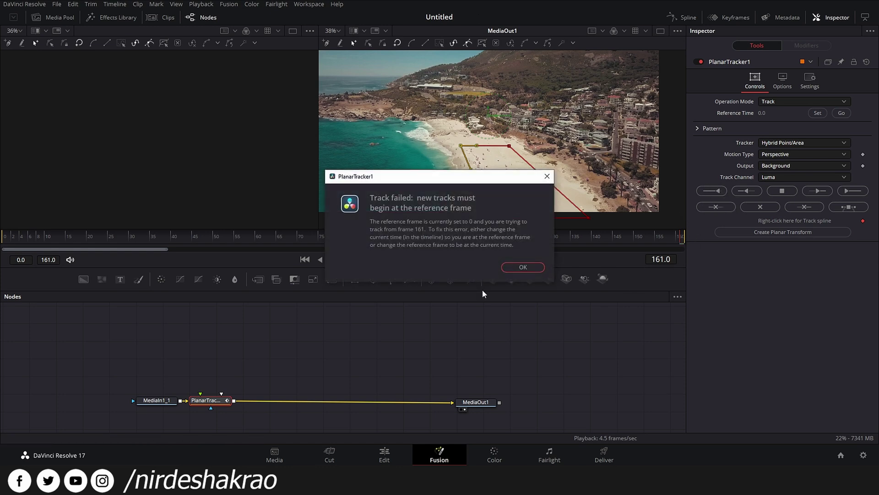
left_click(518, 268)
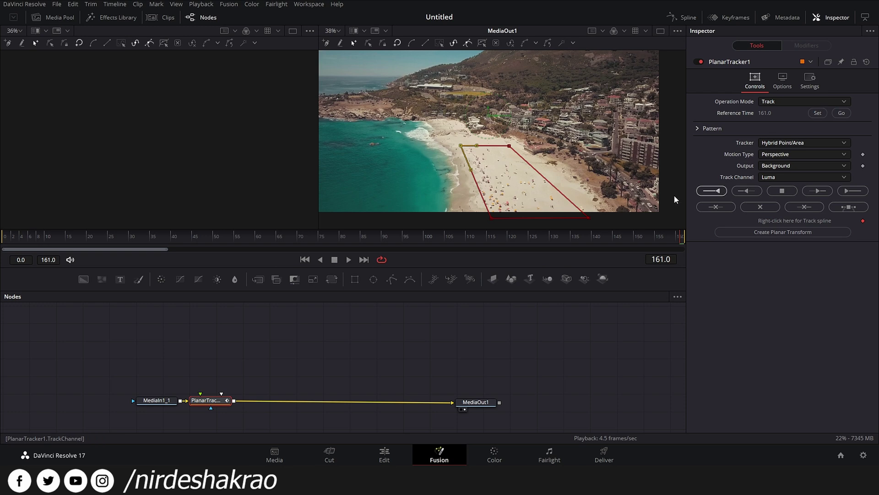
left_click(713, 190)
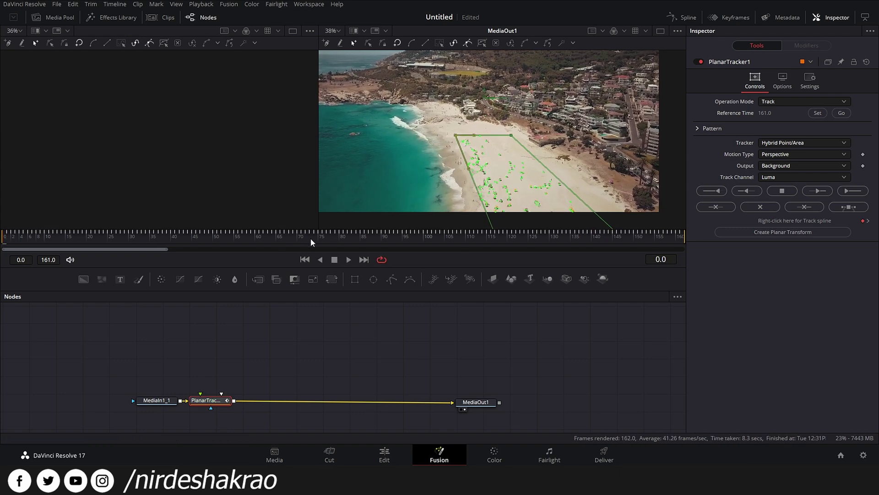
Create a Planar Transform from the track, place it above the node chain, and show MediaIn1_1 in the first viewer
key("space")
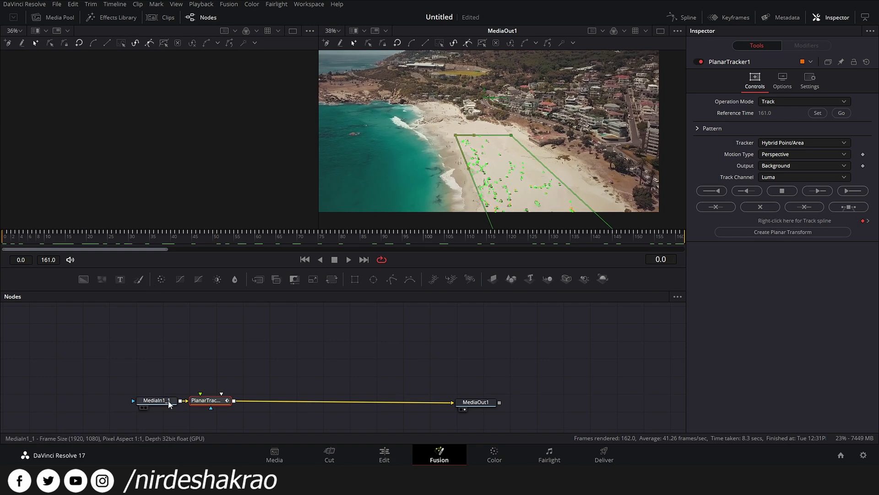
left_click(790, 232)
left_click_drag(184, 363, 283, 342)
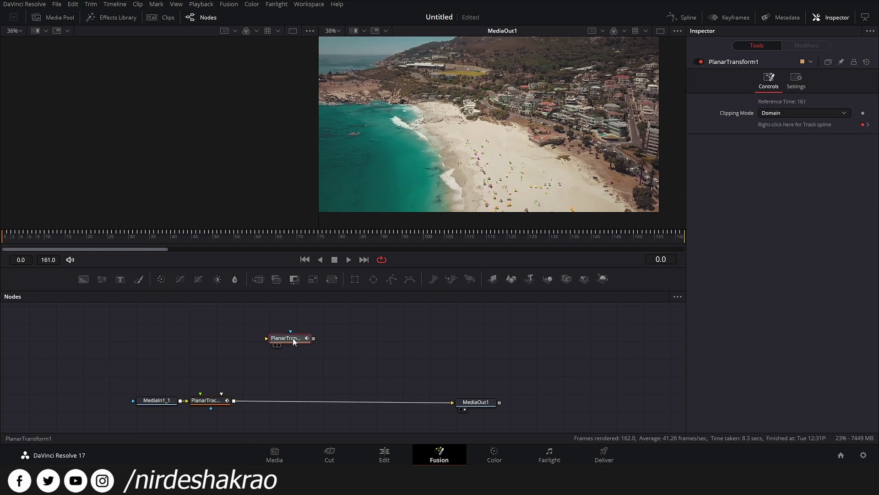
left_click(152, 402)
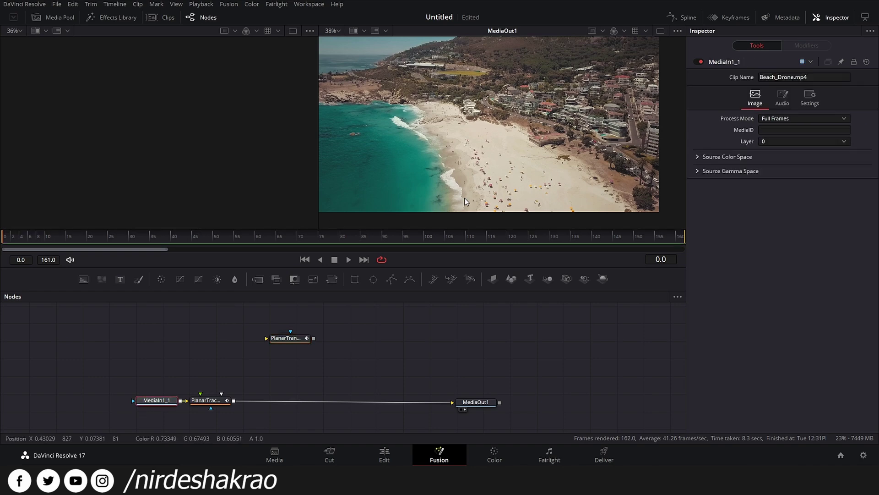
key("1")
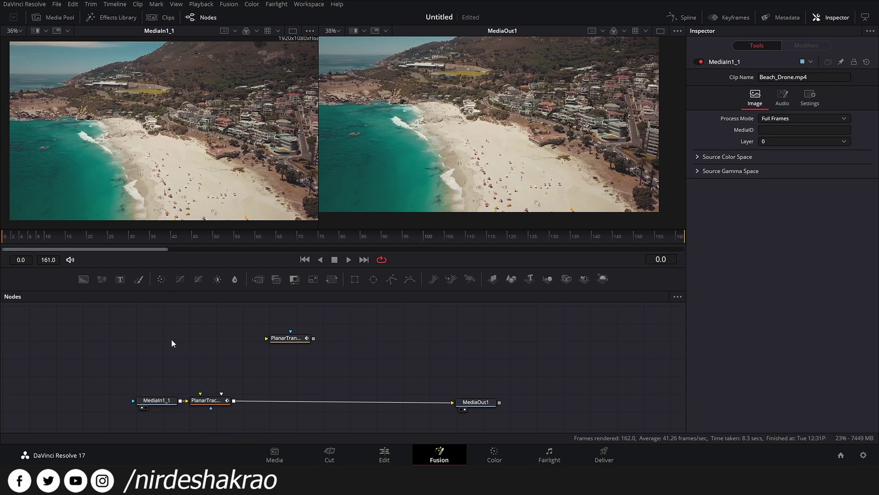
key("ctrl+v")
key("ctrl+z")
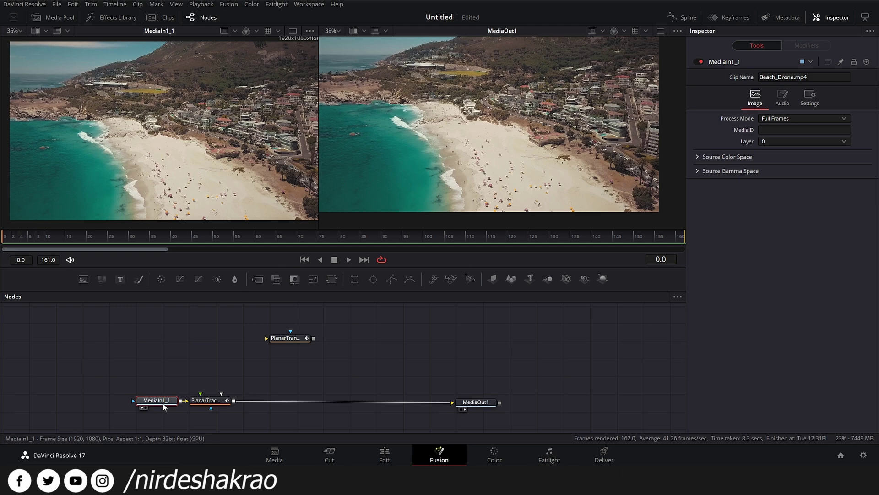
key("ctrl+v")
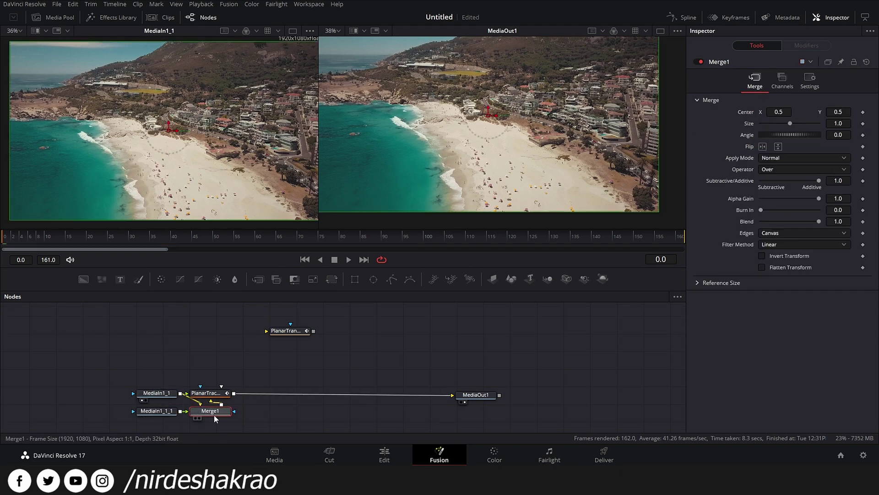
key("ctrl+z")
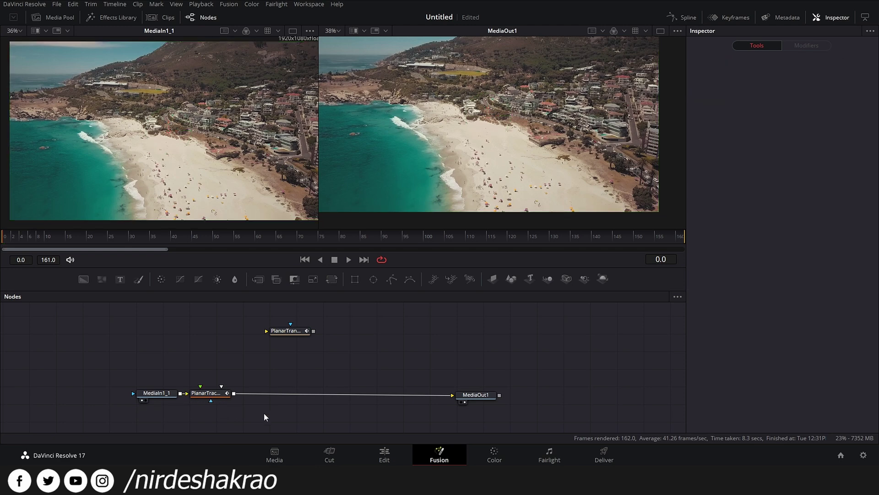
Paste an unconnected duplicate of the MediaIn1_1 node and place it beside the Planar Transform
left_click(151, 394)
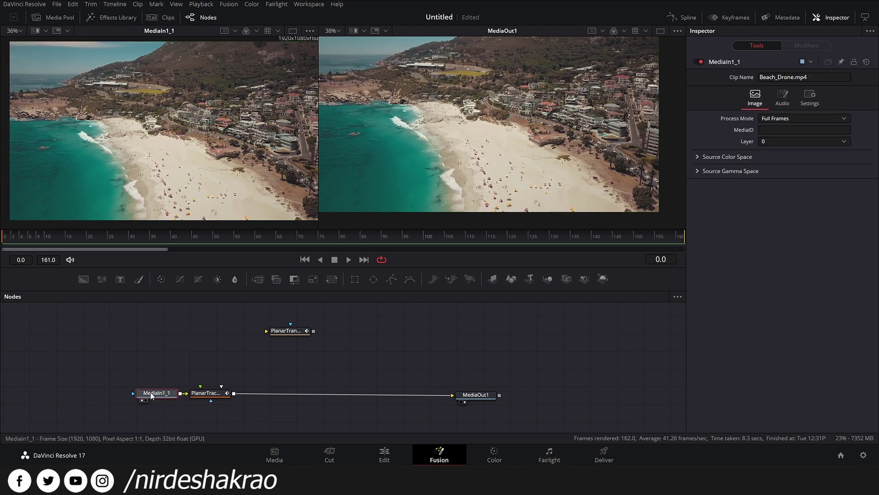
left_click(183, 335)
key("ctrl+v")
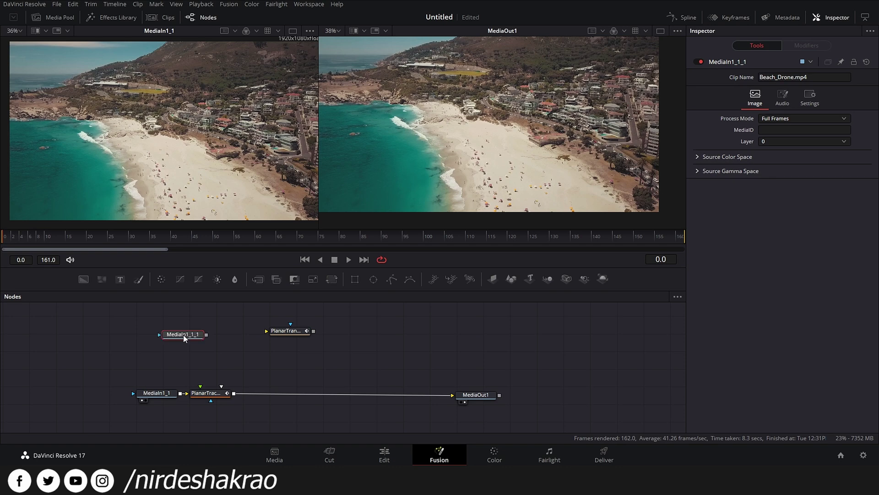
left_click_drag(186, 333, 200, 331)
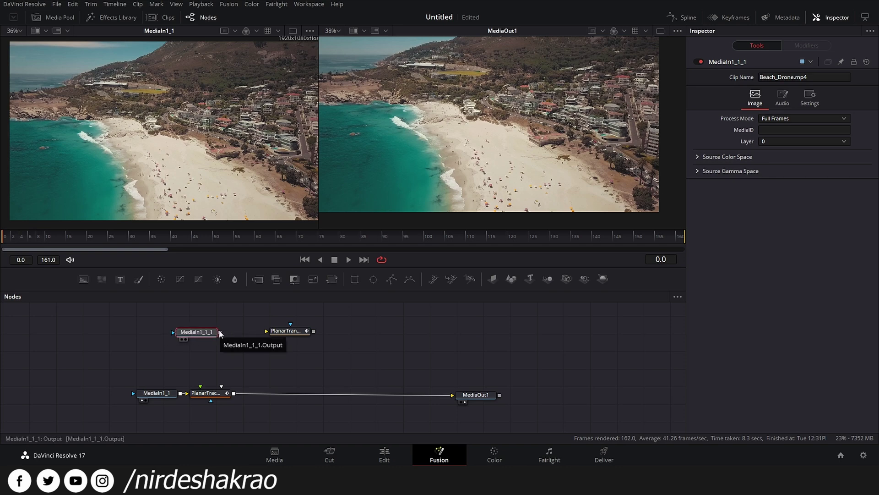
left_click_drag(194, 338, 165, 338)
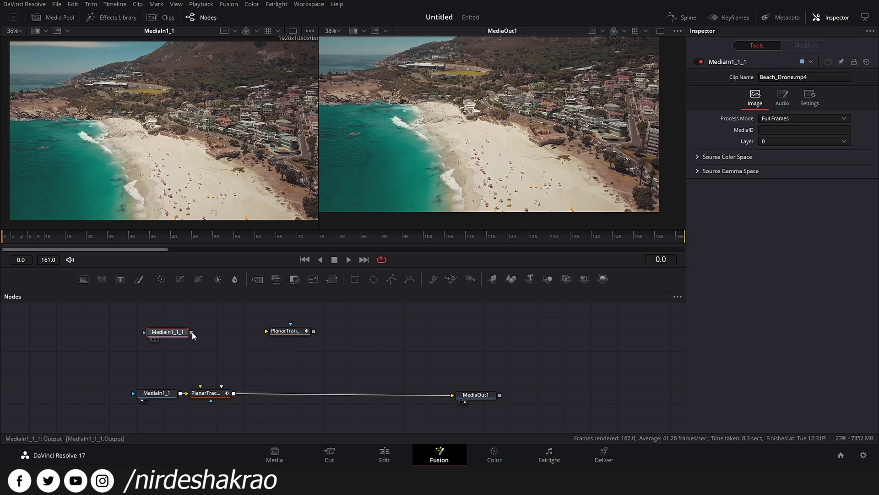
Feed the duplicate MediaIn into the Planar Transform, and merge its output over the Planar Tracker's footage
left_click_drag(308, 347, 315, 357)
left_click_drag(200, 342, 284, 346)
left_click_drag(638, 236, 618, 263)
left_click_drag(337, 364, 420, 372)
left_click(357, 349)
left_click_drag(378, 349, 357, 409)
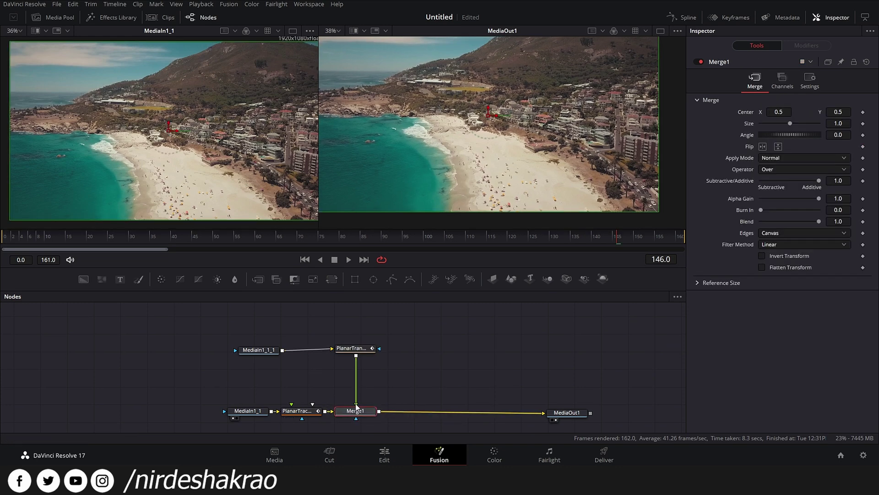
Play and scrub the merged beach composite against the original clip up to frame 161
left_click_drag(275, 351, 279, 347)
left_click_drag(589, 239, 515, 260)
left_click_drag(265, 347, 259, 351)
left_click(351, 352)
key("space")
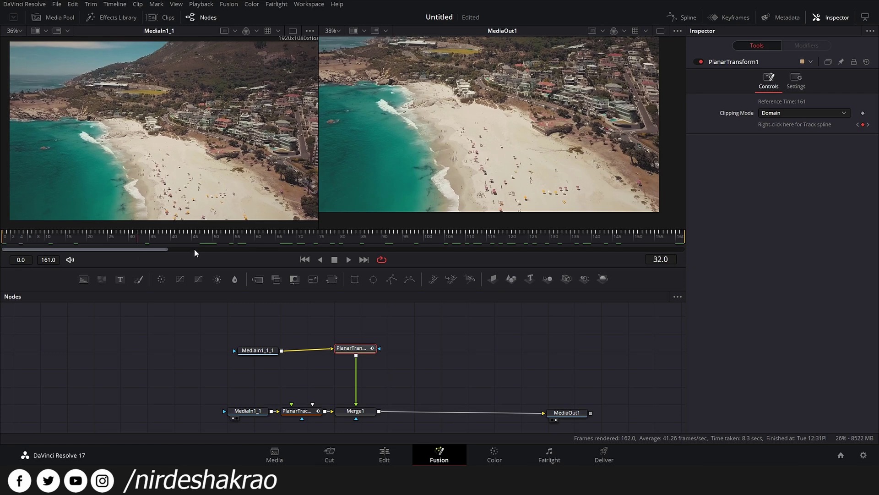
left_click_drag(154, 258, 501, 255)
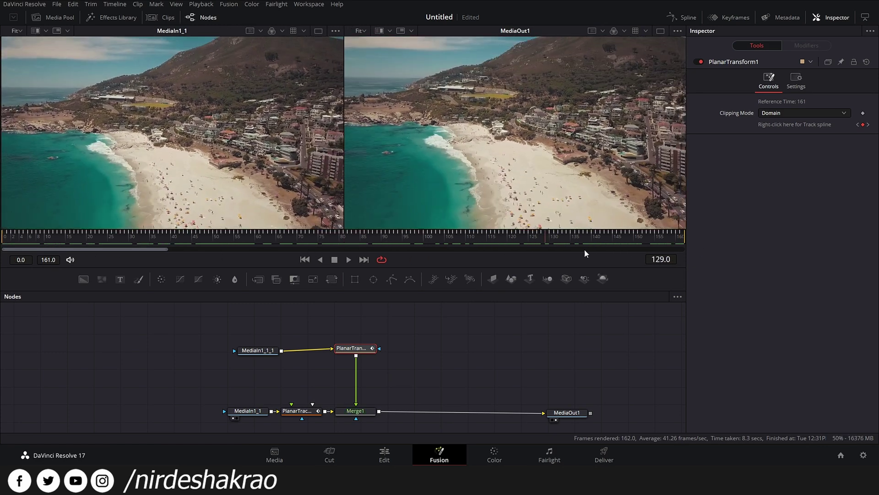
left_click_drag(585, 253, 736, 250)
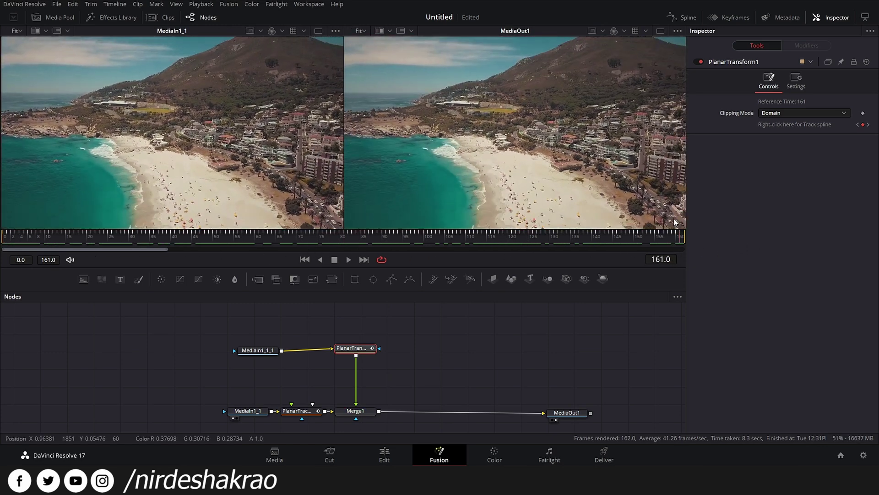
Move the duplicate MediaIn node farther away from the Planar Transform to make room between them
left_click_drag(271, 351, 247, 351)
left_click(352, 350)
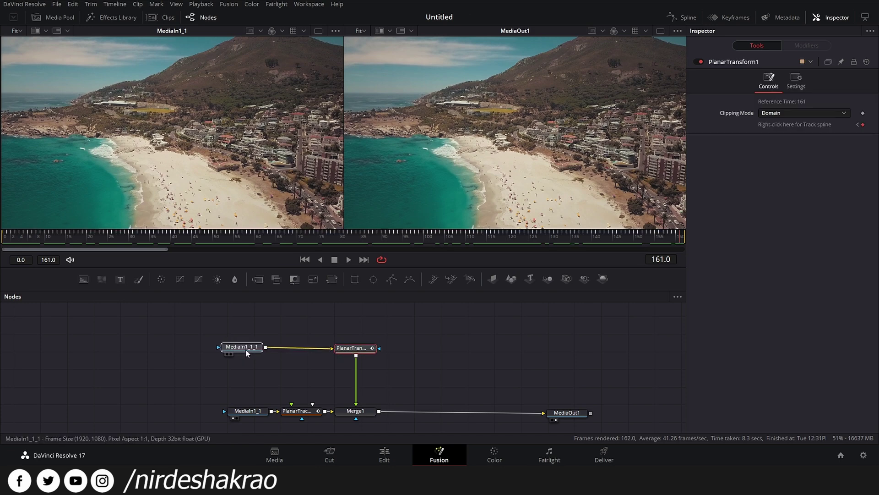
left_click(246, 351)
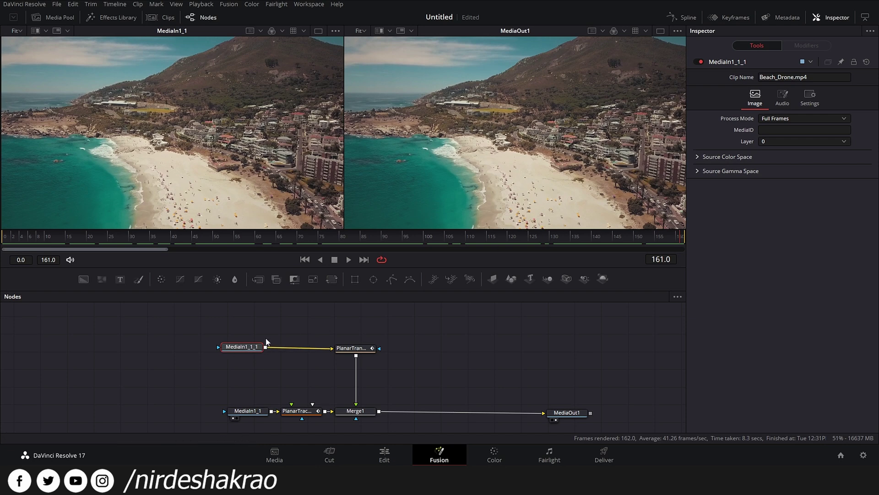
left_click_drag(242, 348, 230, 348)
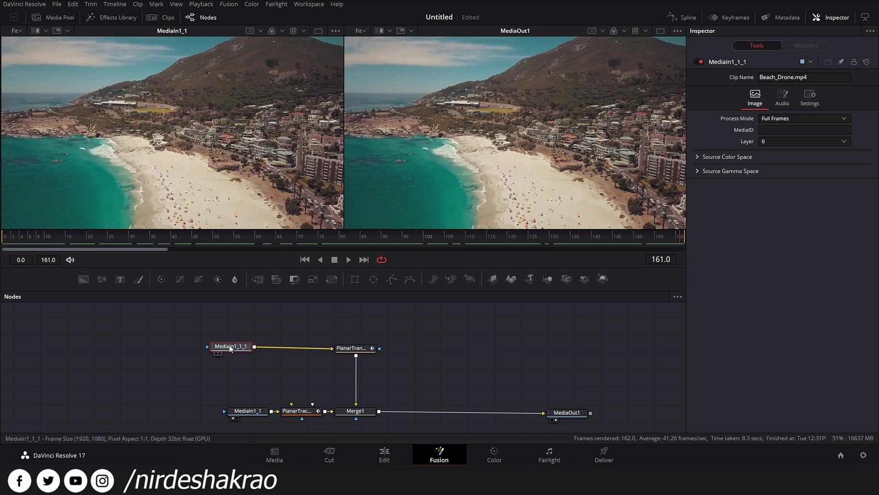
Insert a Paint node between the duplicate MediaIn and the Planar Transform
left_click(139, 281)
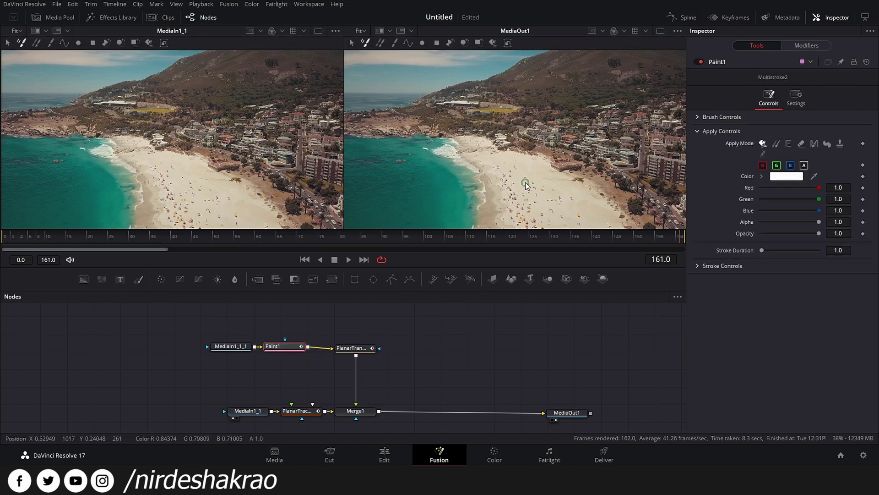
Try white paint strokes on the beach sand in the composite, undoing each one
mouse_move(511, 182)
left_mouse_down()
mouse_move(541, 174)
mouse_move(499, 192)
mouse_move(530, 188)
left_mouse_up()
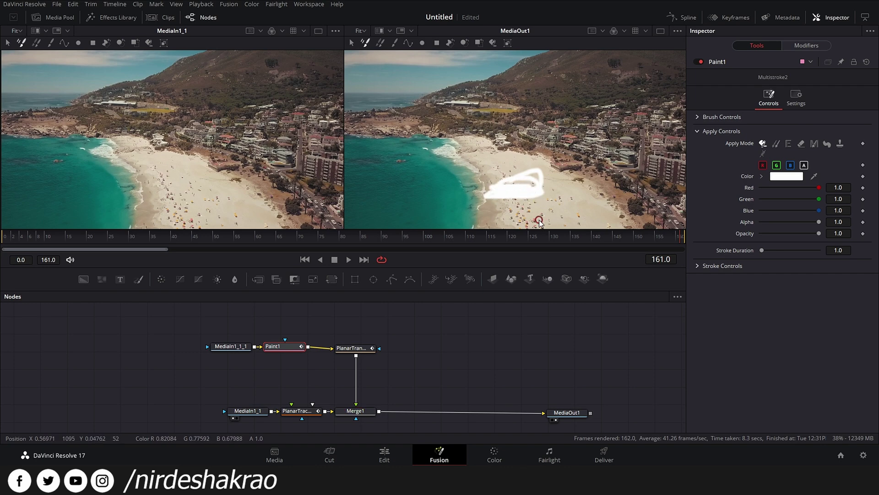
key("ctrl+z")
scroll(539, 222, "up", 2)
mouse_move(481, 137)
left_mouse_down()
mouse_move(515, 122)
mouse_move(515, 151)
left_mouse_up()
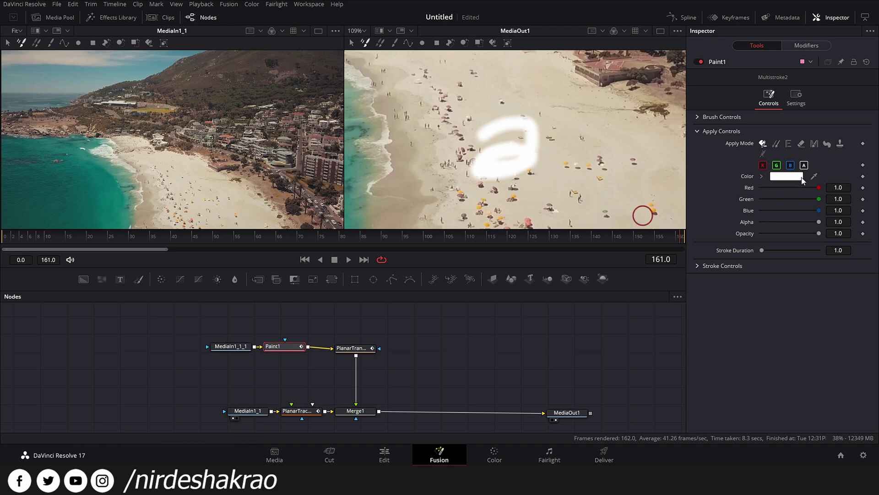
key("ctrl+z")
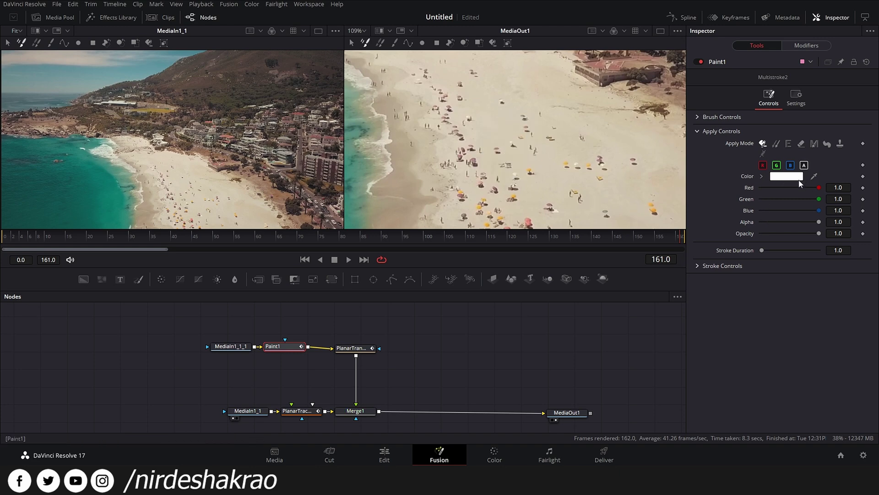
Set the brush colour to red, try a stroke on the sand, and undo it
left_click(786, 176)
left_click(348, 200)
left_click(531, 313)
mouse_move(512, 123)
left_mouse_down()
mouse_move(483, 146)
mouse_move(533, 157)
left_mouse_up()
key("ctrl+z")
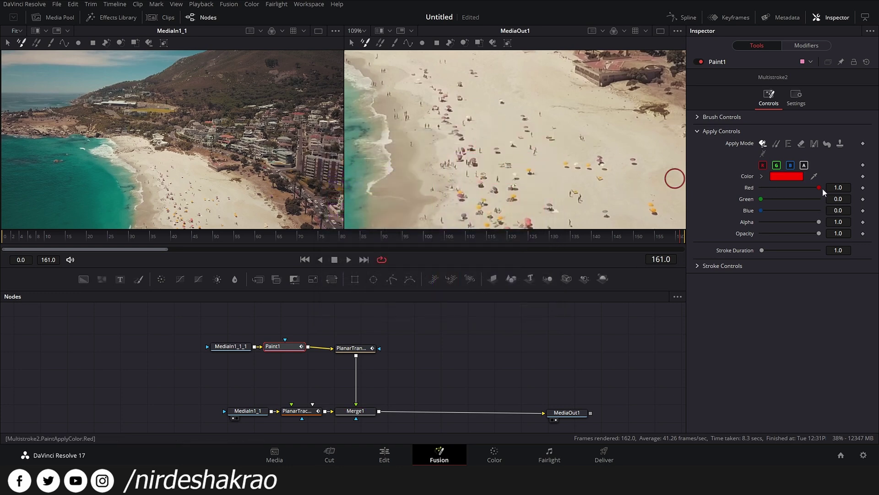
Sample brush colours from the sand and the reddish building in the footage, try a stroke, and undo it
left_click_drag(815, 177, 634, 149)
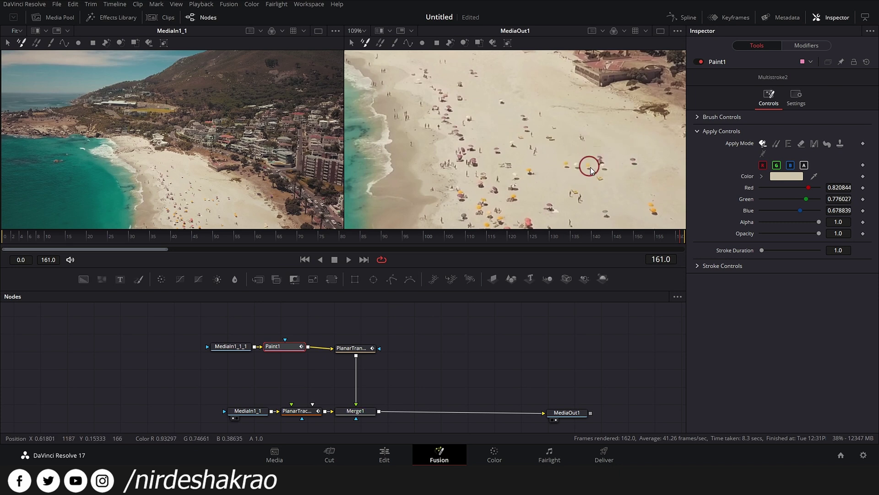
left_click_drag(596, 175, 561, 219)
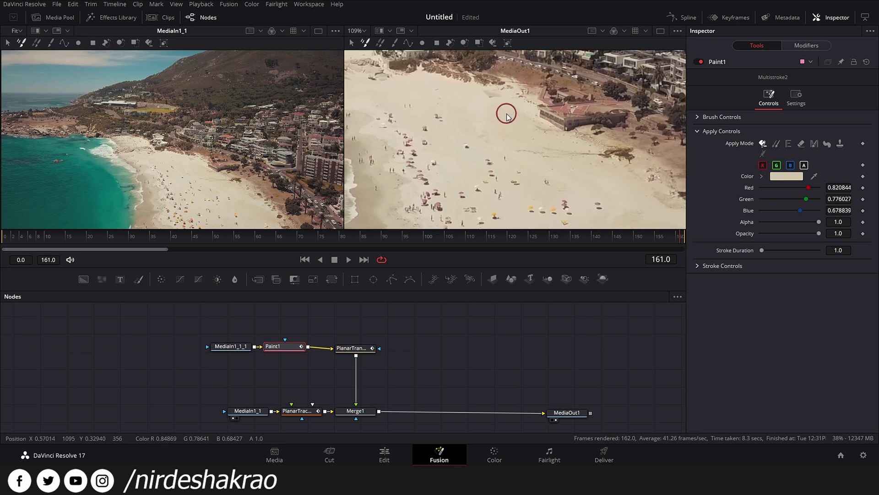
left_click(563, 111)
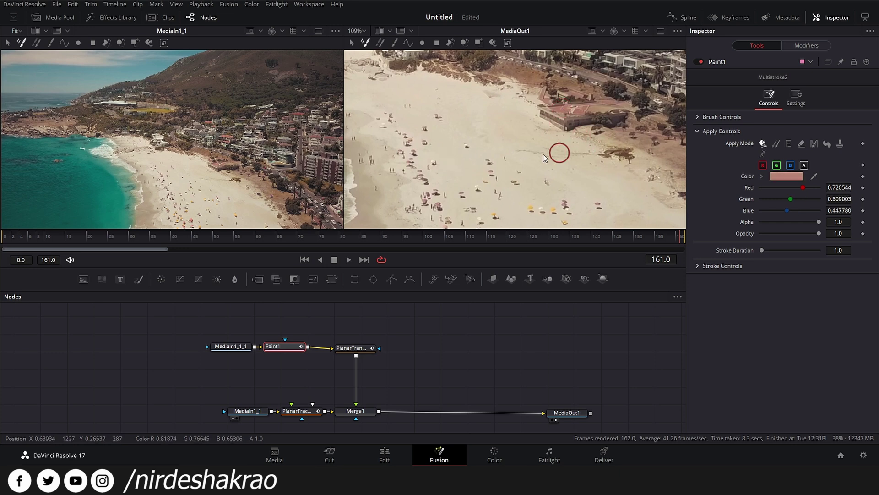
left_click_drag(475, 165, 484, 179)
key("ctrl+z")
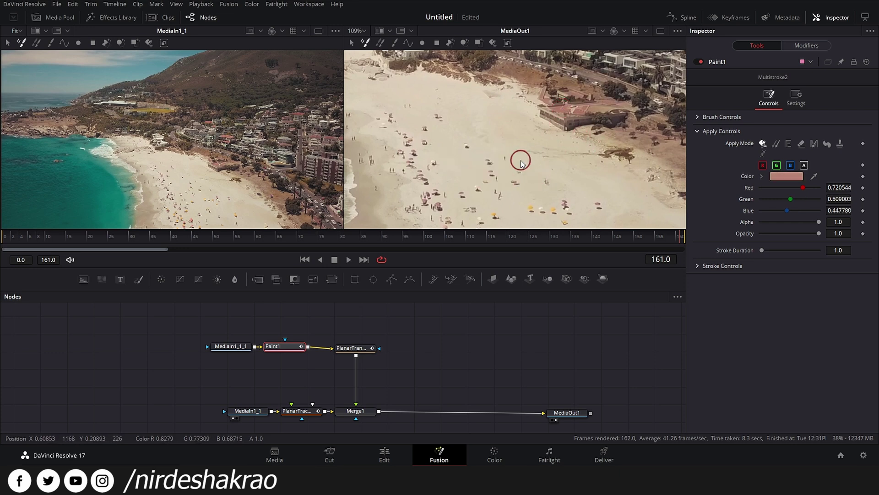
Paint out the first beachgoers on the sand with brush colours sampled from the surrounding sand
left_click_drag(496, 141, 566, 160)
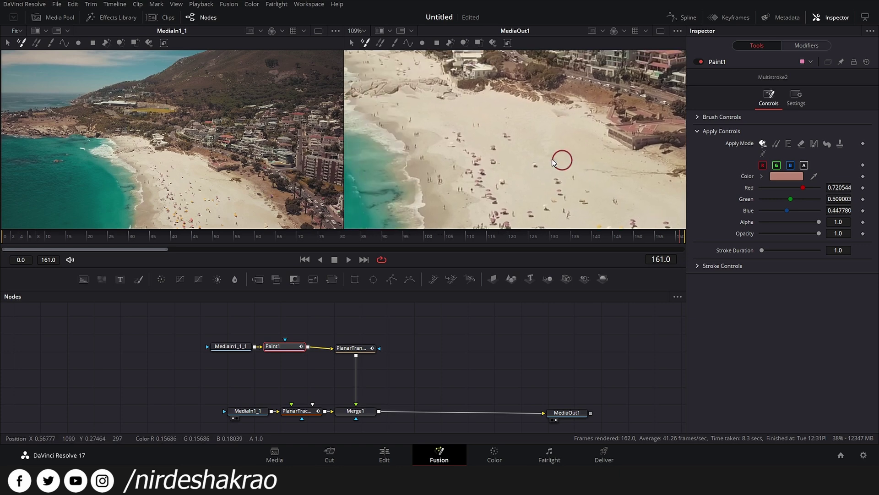
left_click(508, 144, "alt")
left_click(508, 138)
left_click(490, 135, "alt")
left_click(480, 123)
left_click(457, 145)
scroll(503, 162, "down", 3)
left_click_drag(536, 177, 495, 160)
scroll(503, 171, "up", 1)
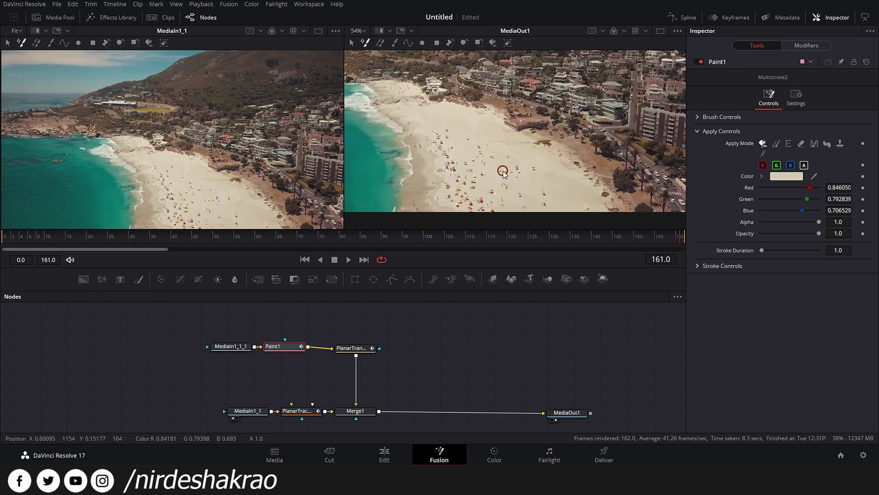
Set the brush size to 0.085 and softness to 1.355, and paint over the crowd on the main beach with sampled sand tones
left_click(698, 117)
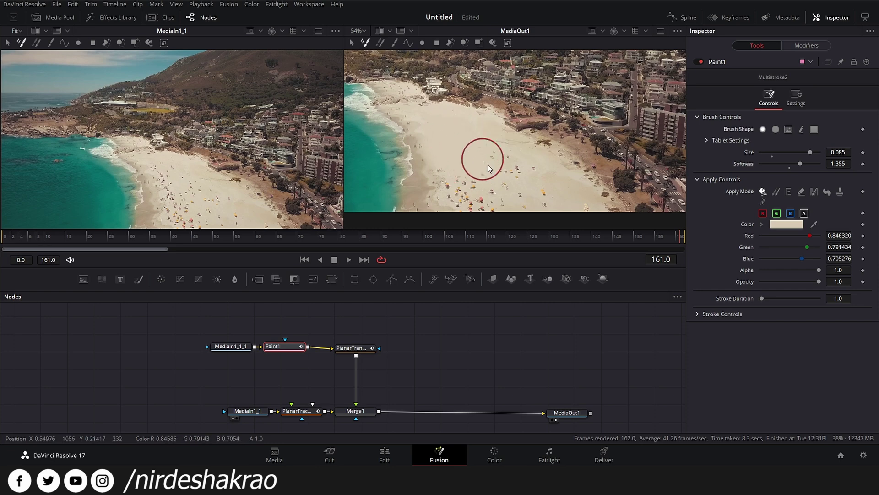
left_click_drag(514, 183, 499, 138)
left_click(538, 116, "alt")
left_click(515, 156)
left_click(537, 142, "alt")
left_click(544, 156)
left_click(512, 154, "alt")
mouse_move(480, 132)
left_mouse_down()
mouse_move(480, 158)
mouse_move(463, 135)
mouse_move(436, 151)
left_mouse_up()
left_click(458, 133, "alt")
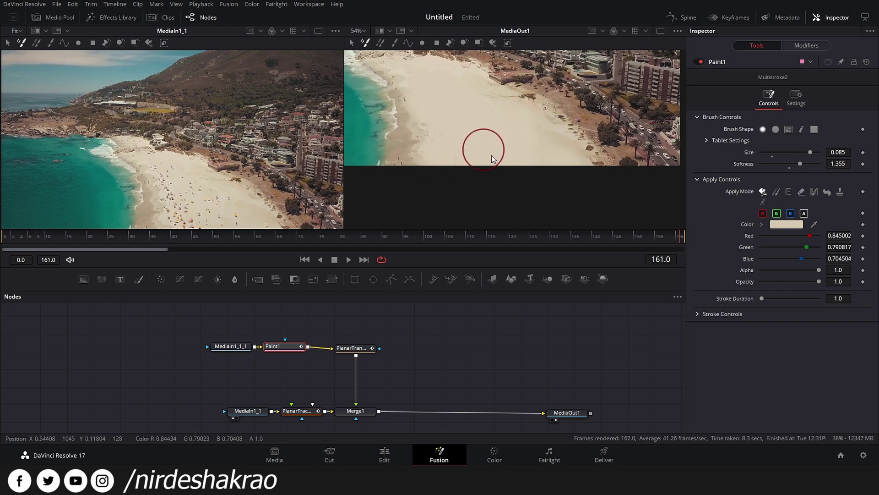
Cover the remaining people at the frame's lower edge and the upper part of the main beach with resampled sand colours
scroll(442, 150, "up", 2)
left_click(441, 190, "alt")
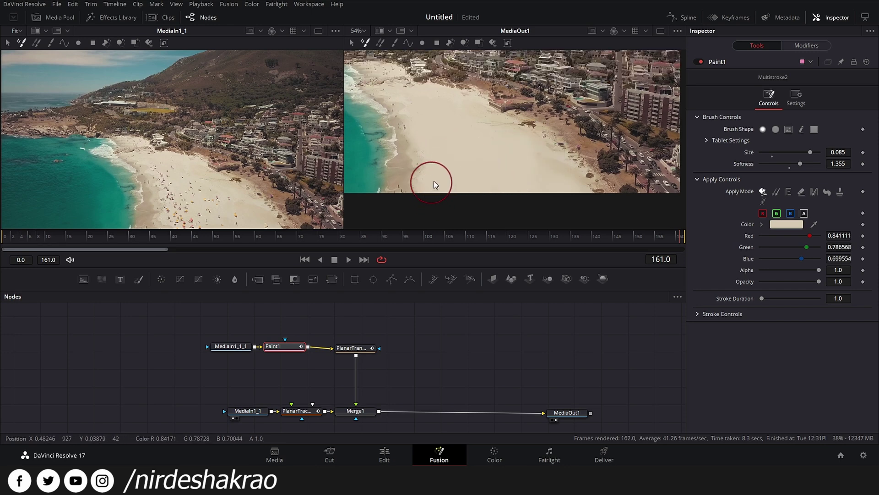
left_click_drag(449, 135, 495, 167)
left_click(441, 133, "alt")
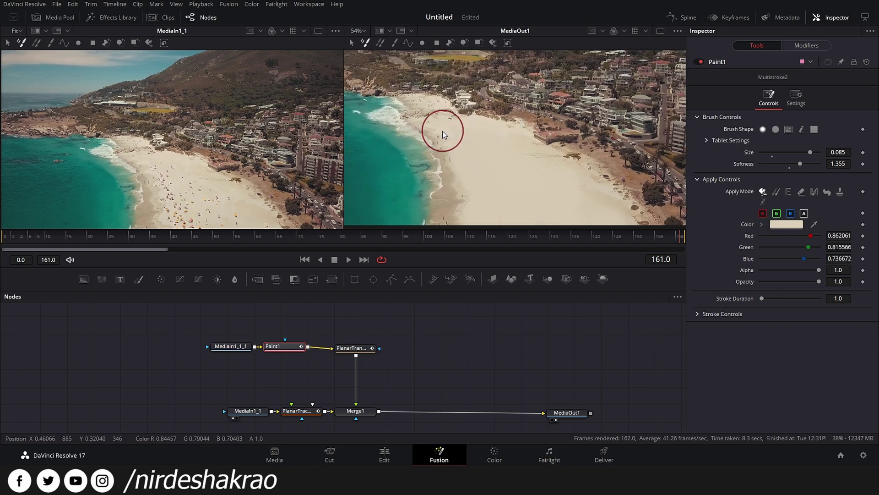
Reduce the brush size to 0.025 and paint out the people on the far sand patch beyond the rocks
scroll(459, 166, "up", 3)
left_click_drag(468, 136, 582, 268)
left_click(787, 154)
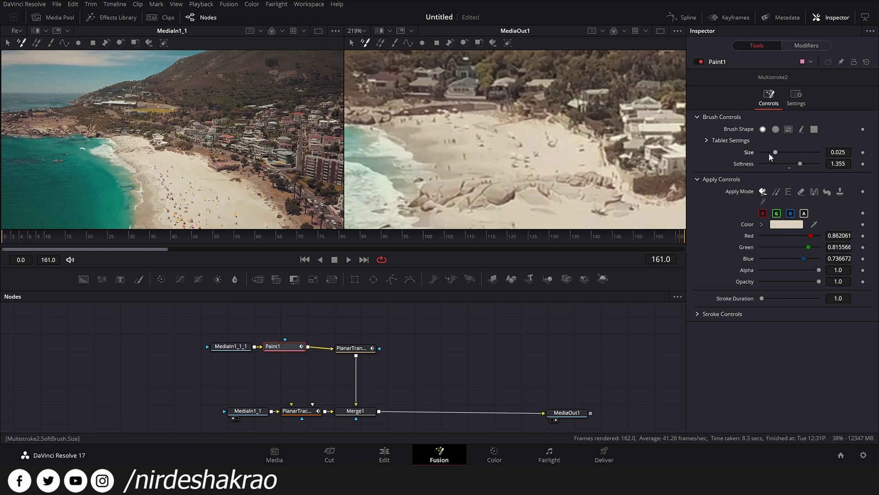
left_click(488, 158, "alt")
mouse_move(455, 127)
left_mouse_down()
mouse_move(518, 151)
mouse_move(569, 154)
mouse_move(515, 147)
mouse_move(528, 142)
mouse_move(508, 149)
mouse_move(533, 136)
mouse_move(504, 144)
mouse_move(517, 163)
mouse_move(553, 151)
mouse_move(571, 158)
mouse_move(540, 149)
mouse_move(545, 143)
mouse_move(506, 143)
mouse_move(461, 155)
mouse_move(438, 135)
left_mouse_up()
left_click(550, 151, "alt")
left_click(564, 153, "alt")
left_click(509, 149, "alt")
left_click(508, 153, "alt")
left_click(545, 151, "alt")
left_click(477, 152, "alt")
left_click(462, 147, "alt")
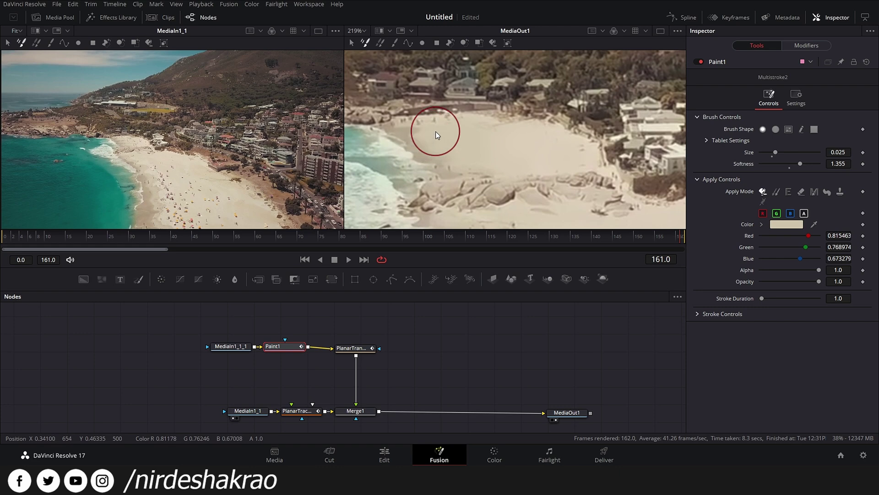
left_click(461, 160, "alt")
left_click_drag(451, 165, 453, 165)
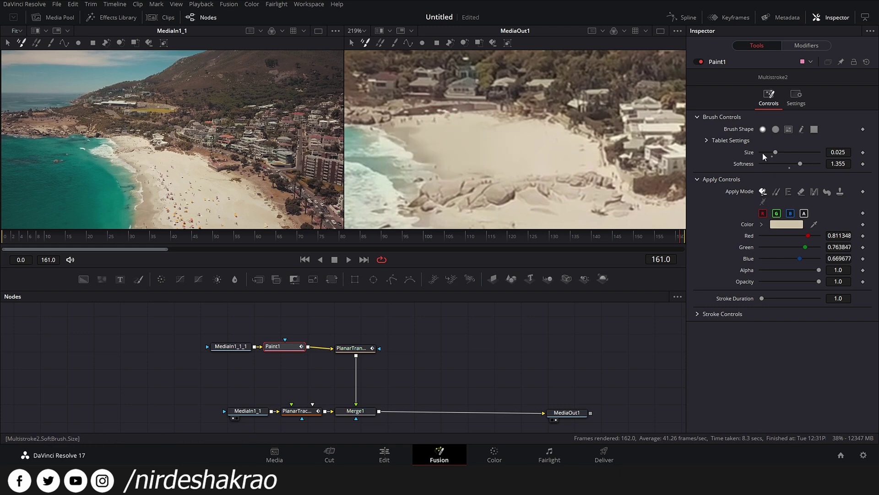
Reduce the brush size to 0.011 and clean up the small figures along the edges of the far sand patch
scroll(458, 169, "up", 3)
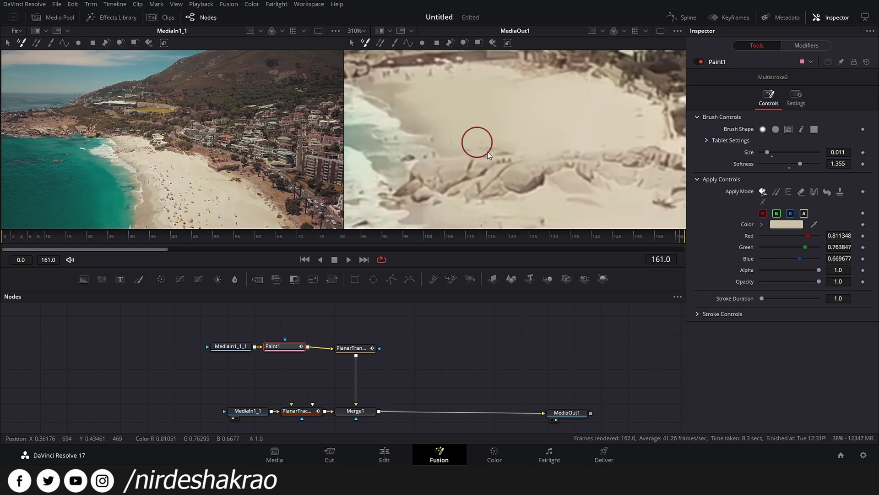
left_click_drag(477, 142, 494, 156)
left_click(476, 150, "alt")
mouse_move(469, 117)
left_mouse_down()
mouse_move(493, 158)
mouse_move(473, 129)
mouse_move(428, 129)
mouse_move(446, 127)
left_mouse_up()
left_click(477, 140, "alt")
left_click(468, 138, "alt")
left_click(451, 132, "alt")
left_click(499, 137, "alt")
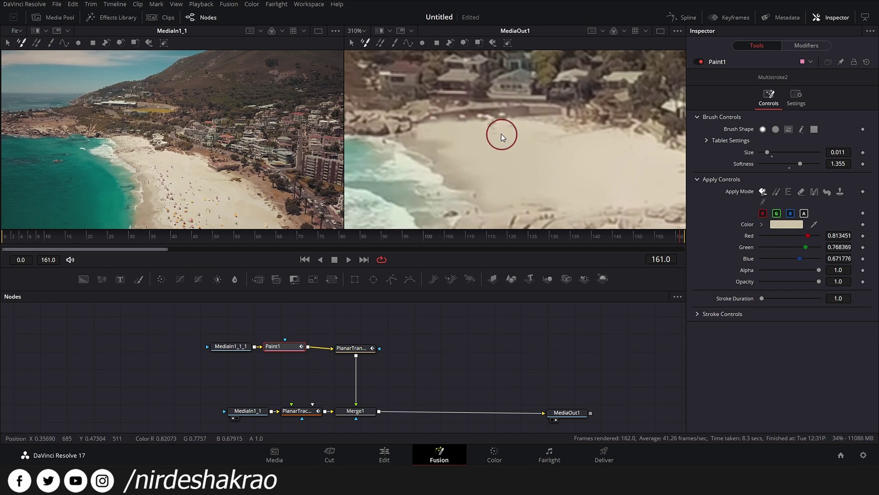
Paint out the figures from the far sand patch down to the upper shoreline, resampling dry and wet sand colours
left_click_drag(544, 177, 483, 66)
left_click(542, 160, "alt")
mouse_move(525, 164)
left_mouse_down()
mouse_move(505, 186)
mouse_move(482, 168)
mouse_move(487, 185)
mouse_move(475, 194)
mouse_move(452, 192)
left_mouse_up()
left_click(483, 188, "alt")
mouse_move(504, 209)
left_mouse_down()
mouse_move(460, 130)
mouse_move(434, 139)
left_mouse_up()
left_click(445, 142, "alt")
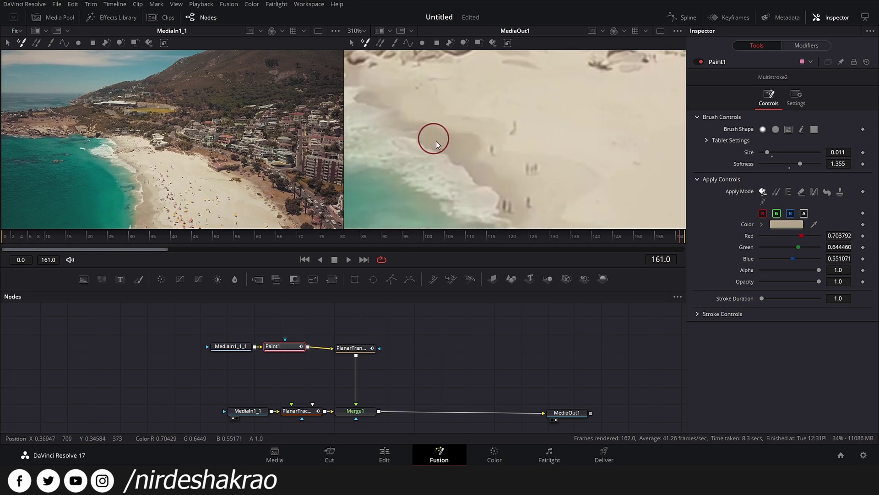
Paint out the people along the waterline down to the frame's lower edge, matching the wet and dry sand
left_click_drag(502, 164, 458, 155)
left_click(480, 120, "alt")
left_click_drag(469, 119, 430, 120)
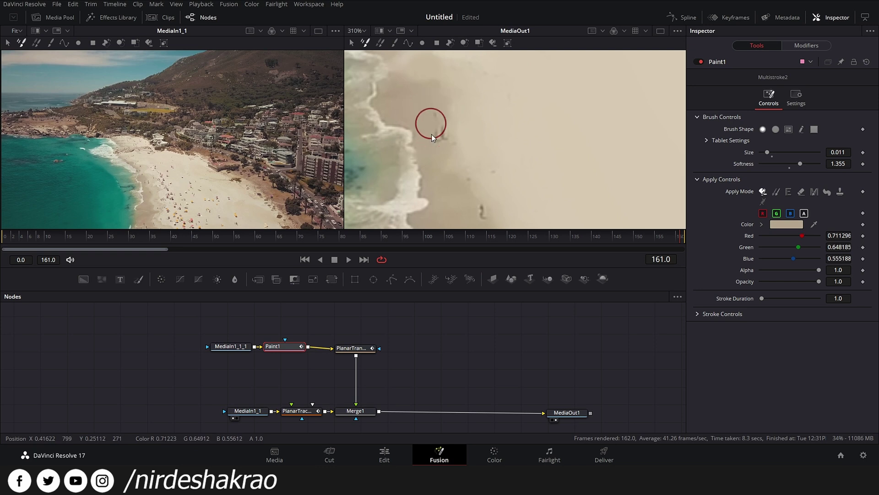
left_click_drag(506, 177, 449, 104)
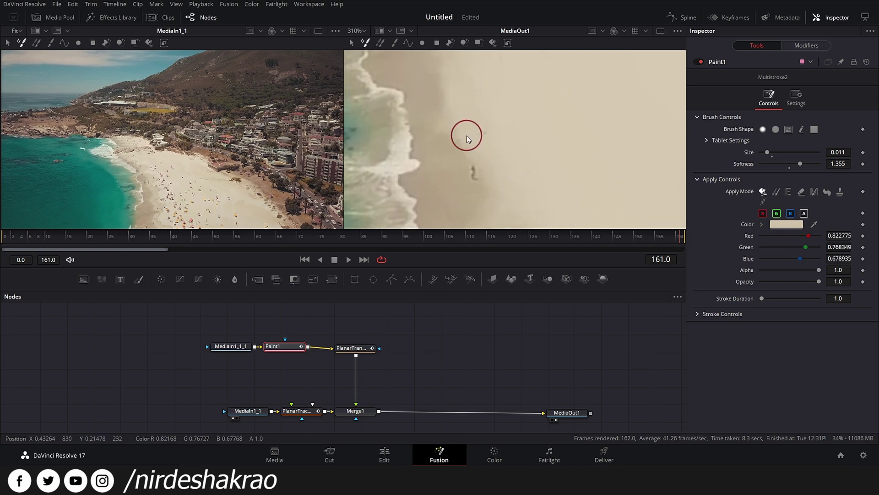
left_click_drag(483, 127, 490, 209)
left_click(458, 213)
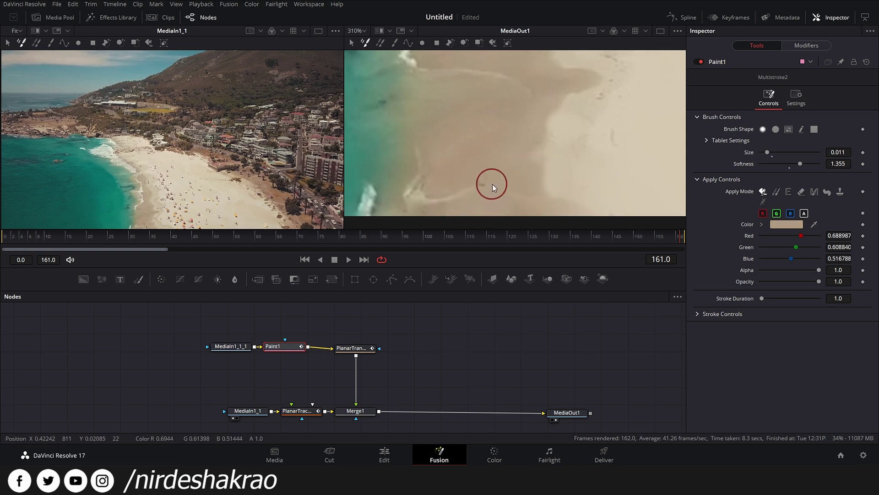
left_click_drag(615, 166, 612, 131)
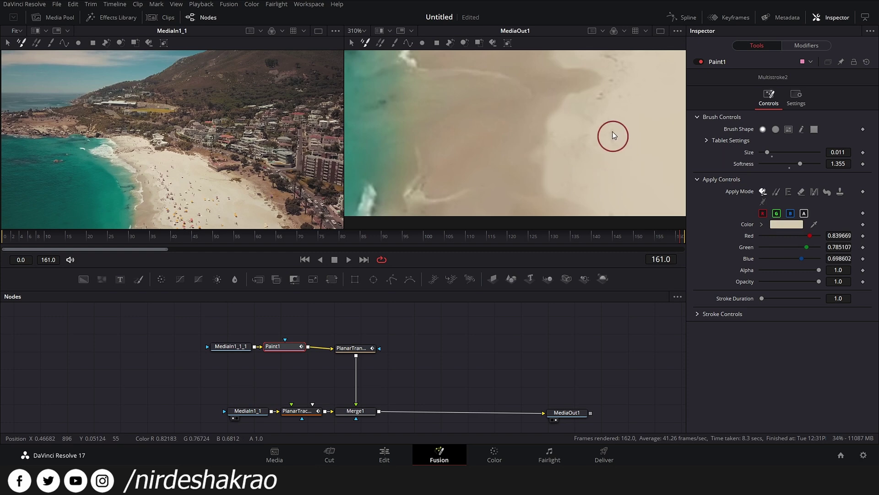
Fit the whole composite in the viewer and scrub around the last frame to check the painted sand
scroll(616, 135, "down", 6)
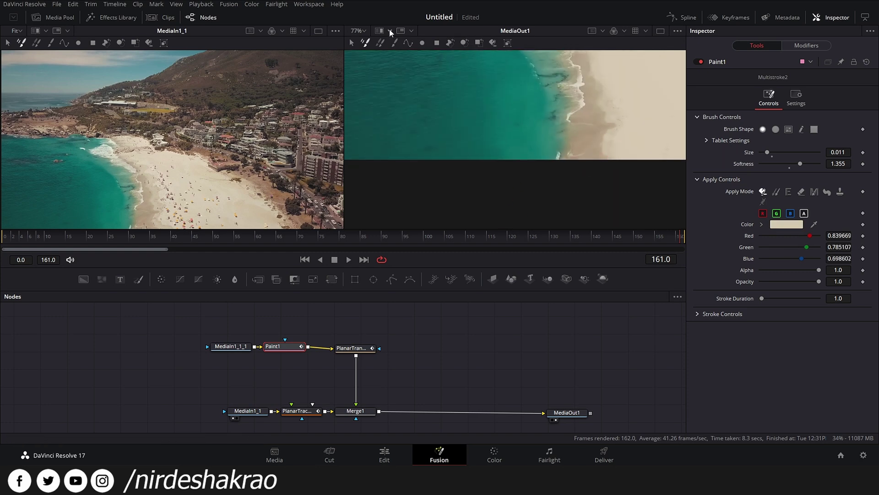
left_click(360, 31)
left_click(365, 54)
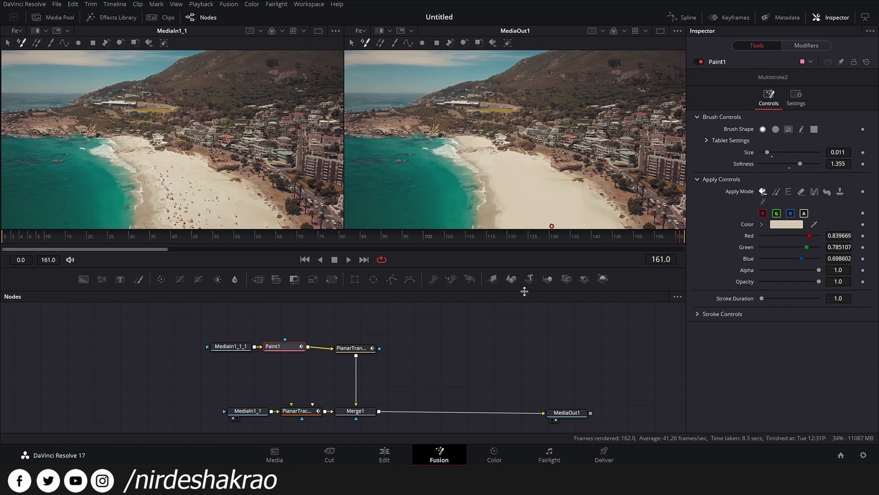
left_click_drag(681, 241, 766, 242)
left_click_drag(677, 240, 749, 241)
Move the duplicate MediaIn and Paint nodes away from the Planar Transform, and add a Time Speed node after Paint
left_click_drag(264, 321, 194, 370)
left_click_drag(285, 346, 252, 349)
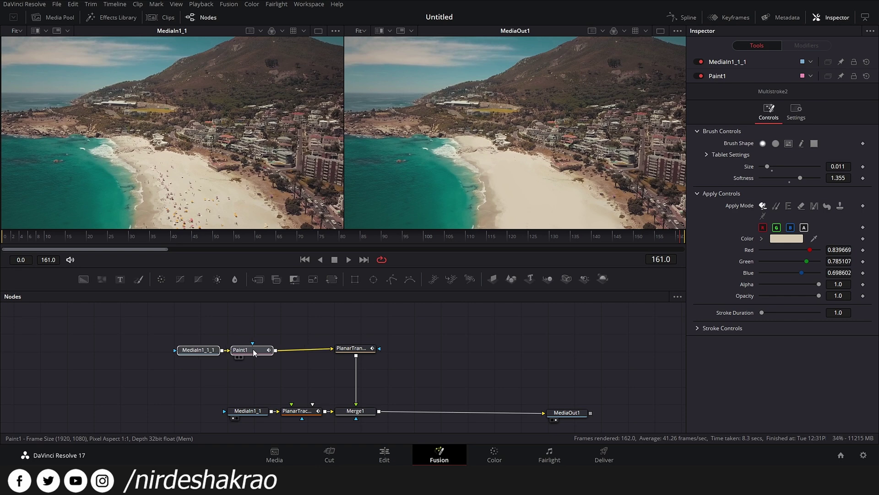
left_click(259, 351)
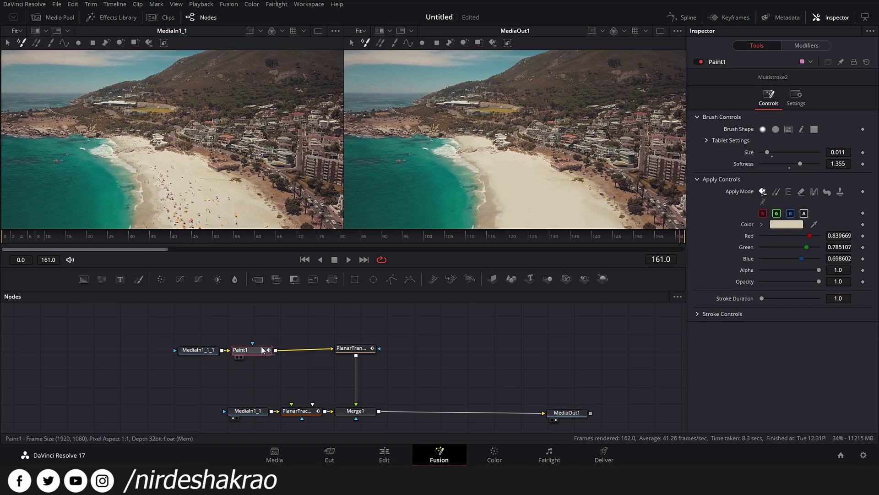
key("shift+space")
type("Planar Tracker")
type("time")
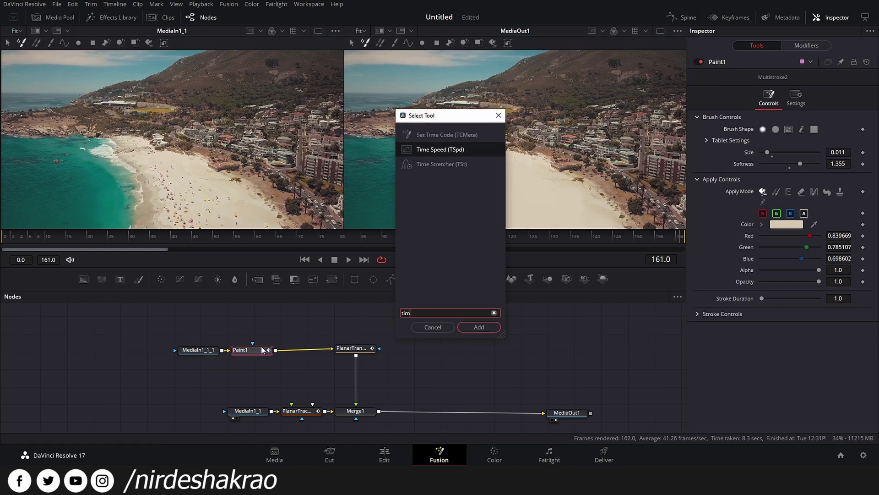
left_click(472, 327)
Freeze the painted frame with a Time Speed of 0 and a Delay of 161, and play the composite
left_click(846, 101)
type("0")
key("Tab")
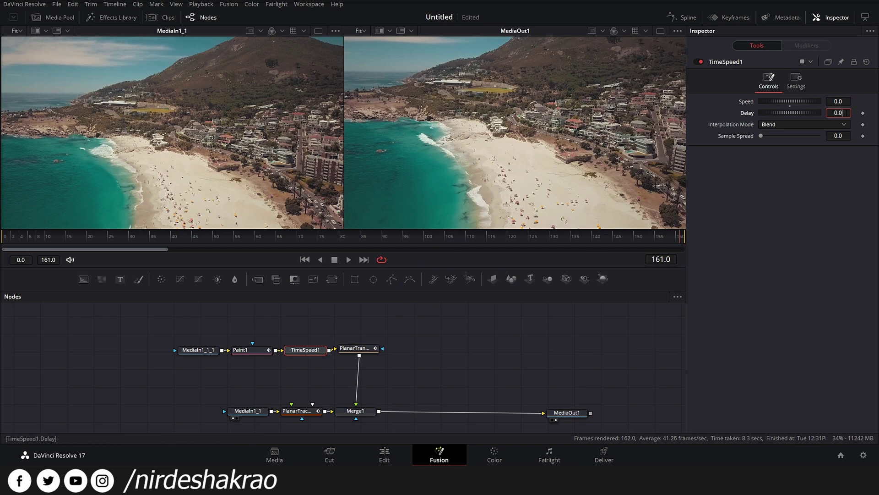
left_click_drag(840, 101, 802, 102)
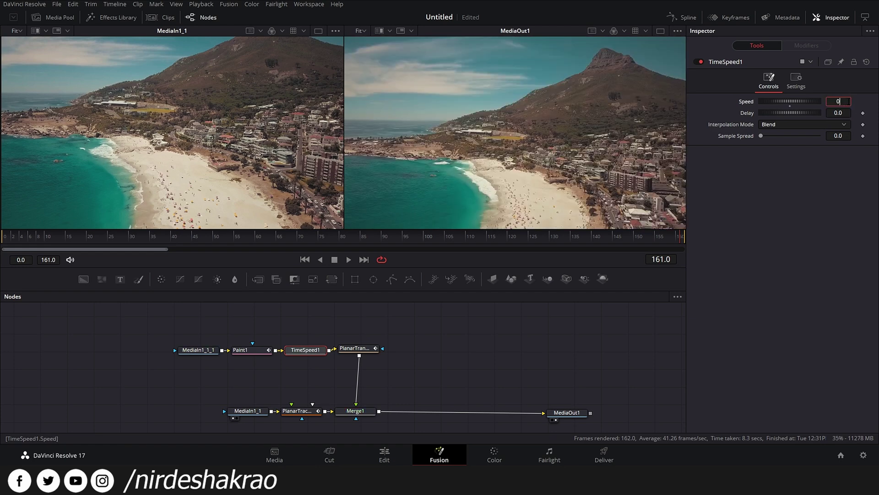
key("Tab")
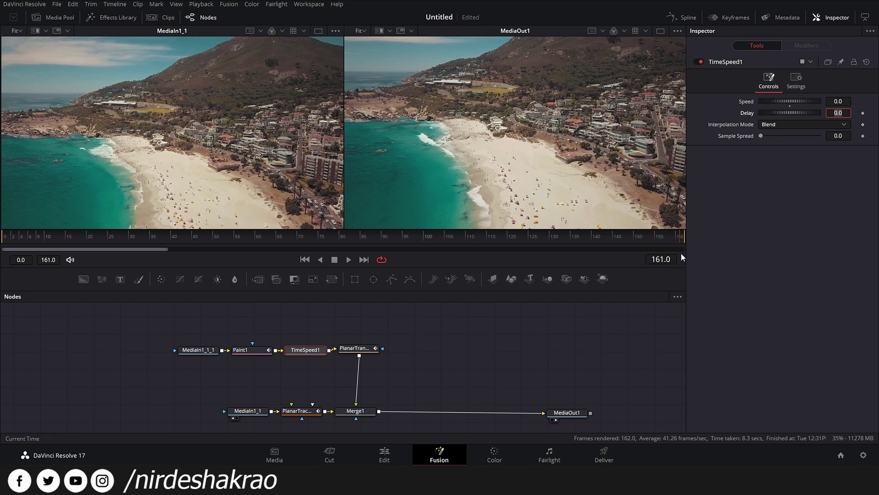
type("161")
key("Tab")
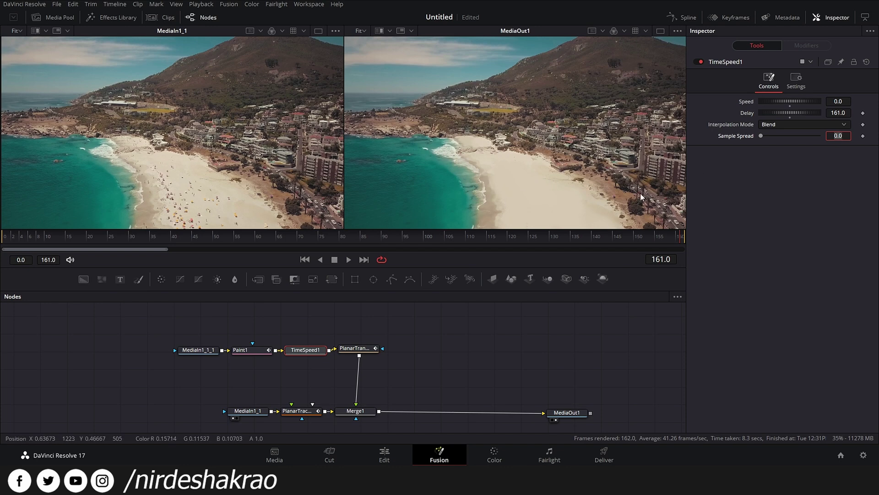
key("space")
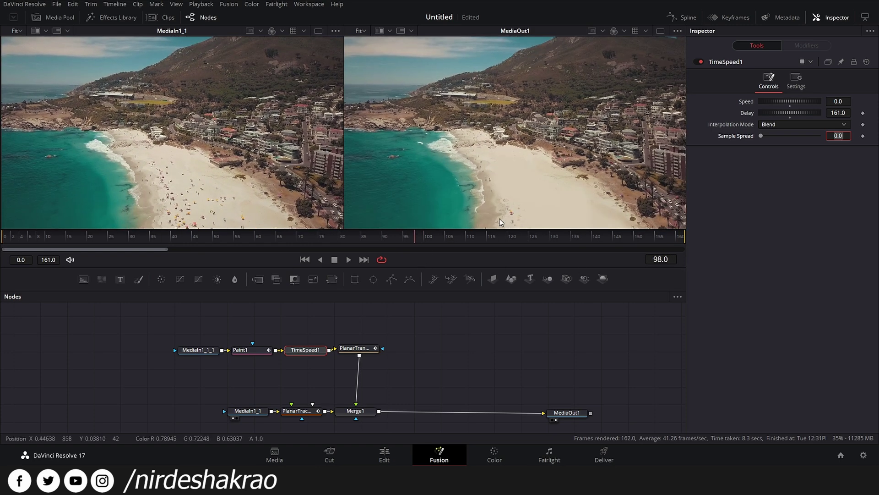
Scrub back and forth through the timeline and play the composite to check the painted sand against the moving footage
left_click_drag(406, 237, 294, 243)
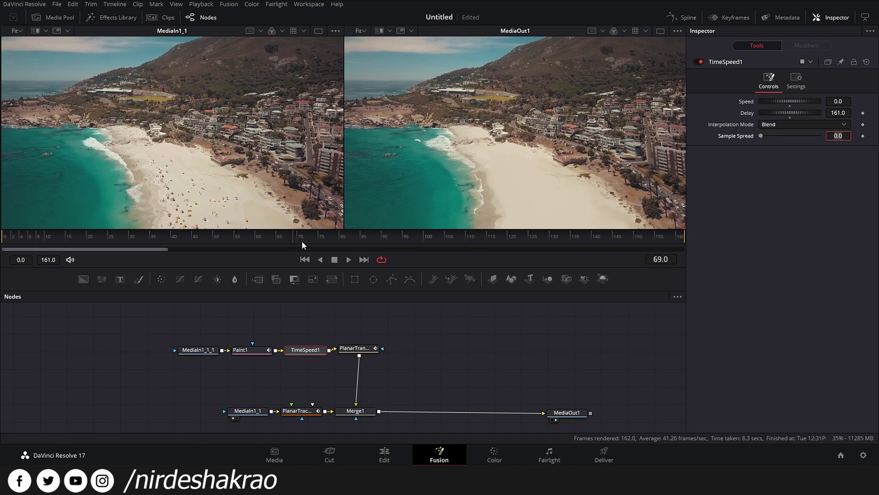
left_click_drag(297, 239, 274, 243)
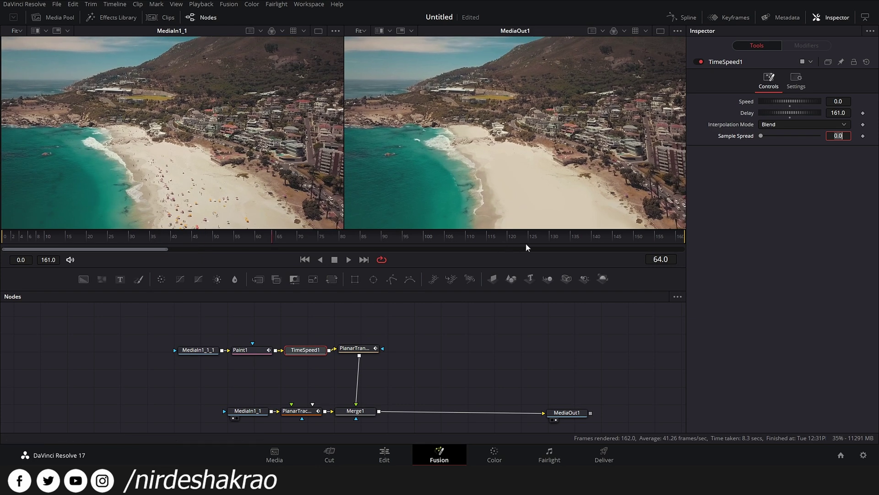
left_click(600, 238)
left_click_drag(537, 239, 127, 239)
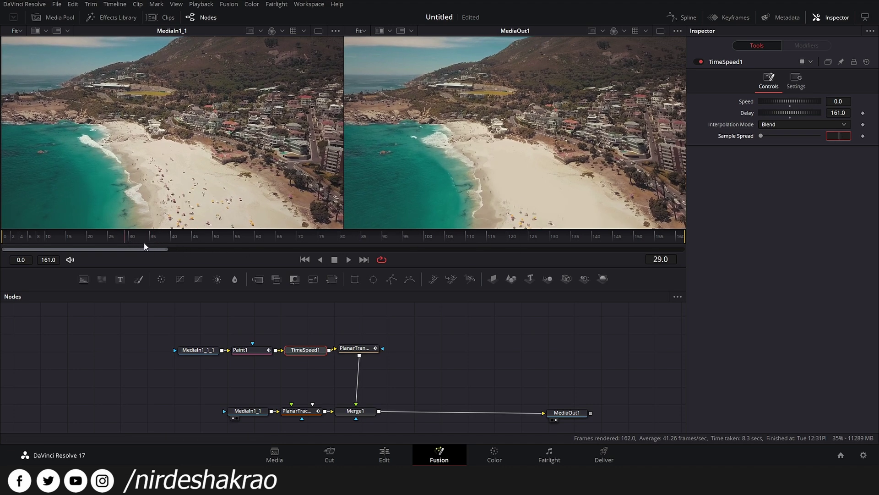
left_click(349, 260)
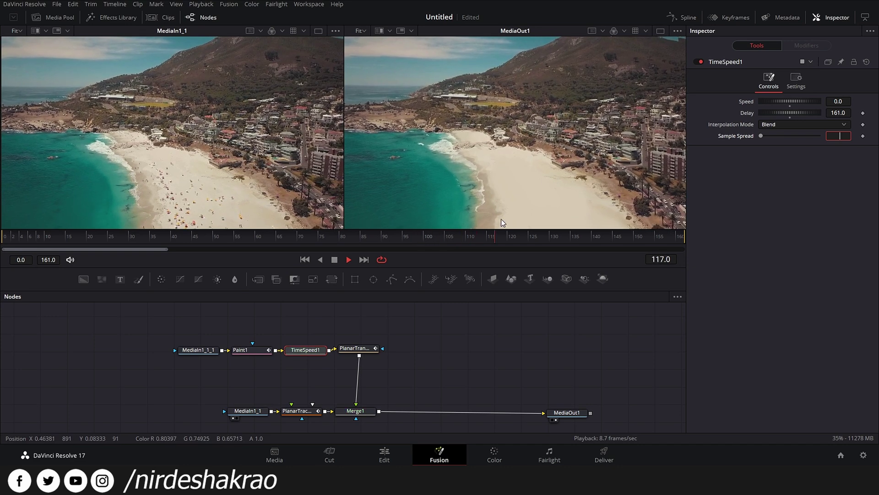
left_click(335, 259)
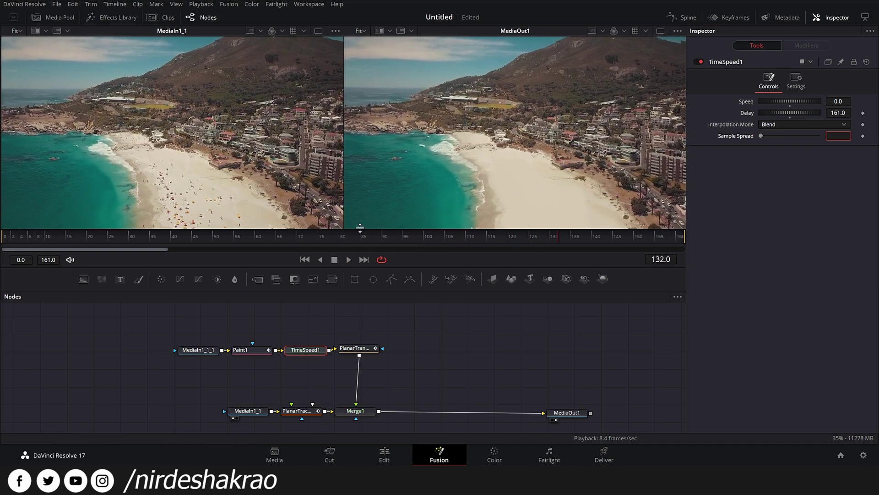
Inspect the waterline up close while scrubbing and playing the composite to see whether the waves move
scroll(436, 197, "up", 5)
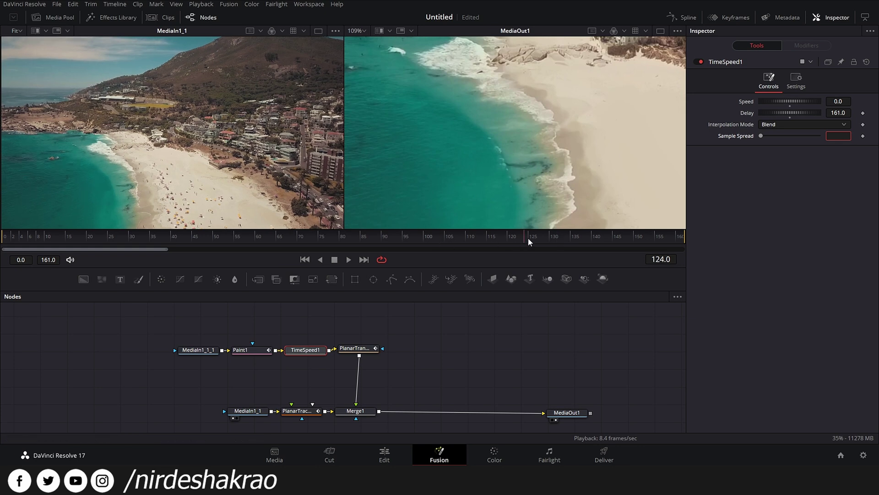
left_click(403, 242)
mouse_move(408, 244)
left_mouse_down()
mouse_move(465, 245)
mouse_move(401, 247)
left_mouse_up()
left_click(395, 235)
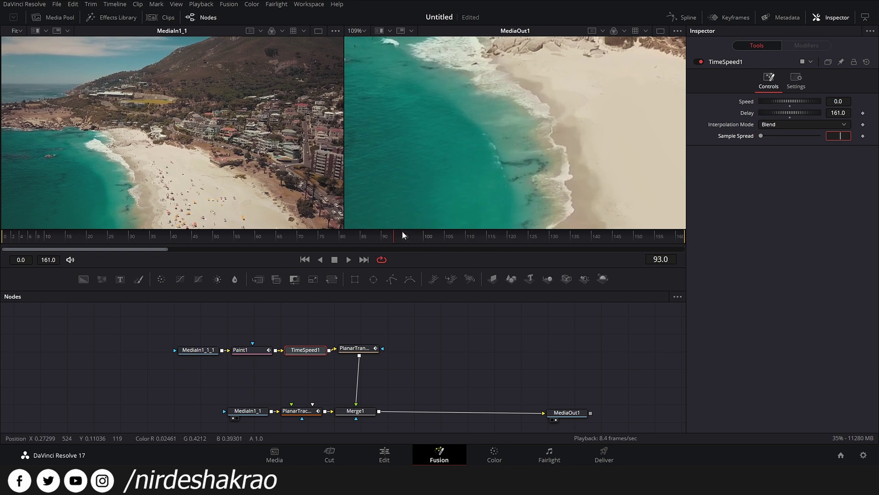
left_click_drag(397, 236, 371, 242)
left_click(350, 260)
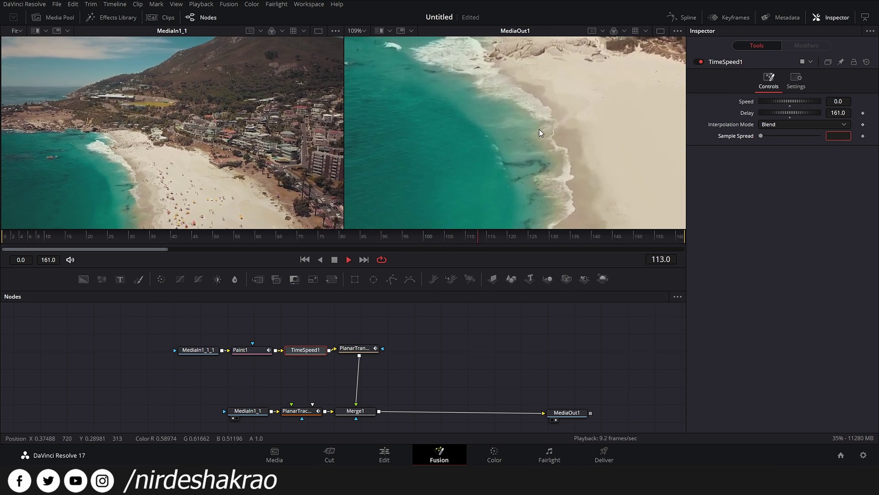
left_click(334, 259)
Go to the last frame, 161, and add a Polygon mask to the duplicate MediaIn node feeding Paint
scroll(521, 158, "down", 2)
scroll(521, 159, "up", 1)
left_click_drag(563, 236, 823, 237)
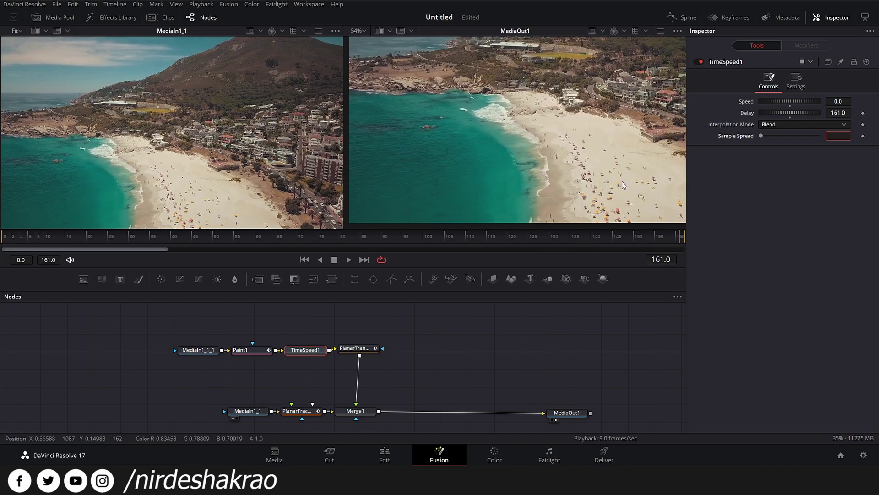
left_click(348, 258)
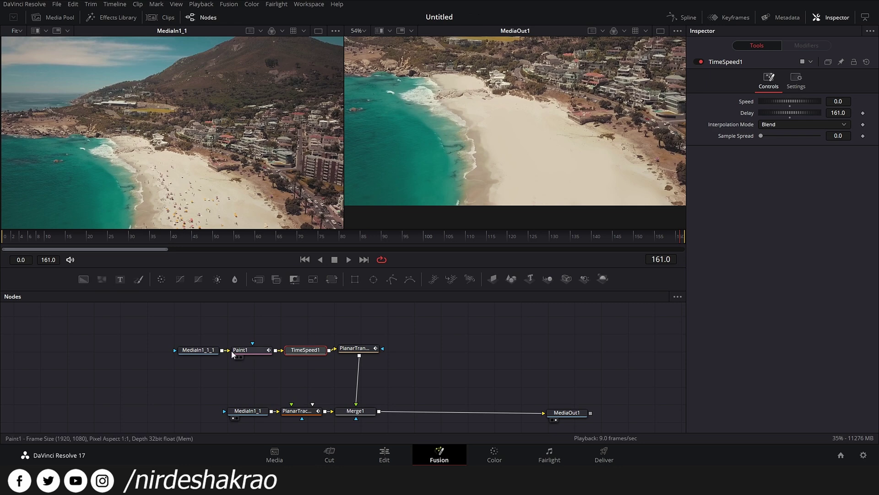
left_click(200, 352)
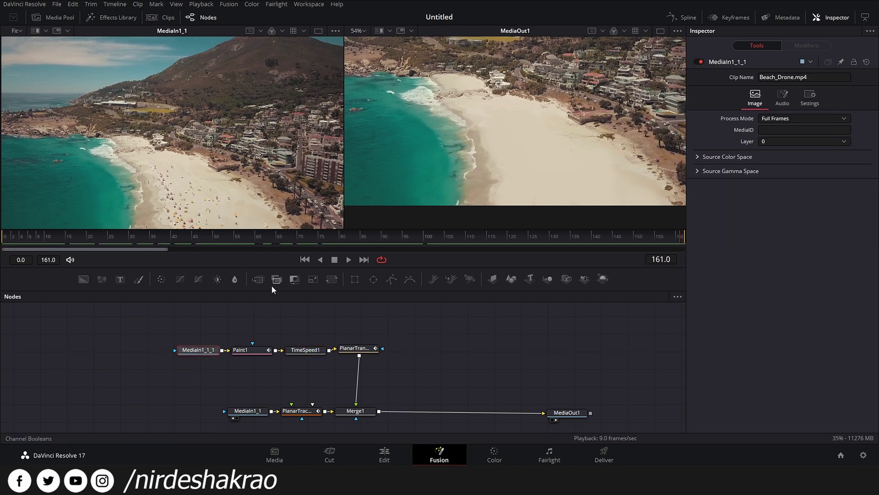
left_click(391, 279)
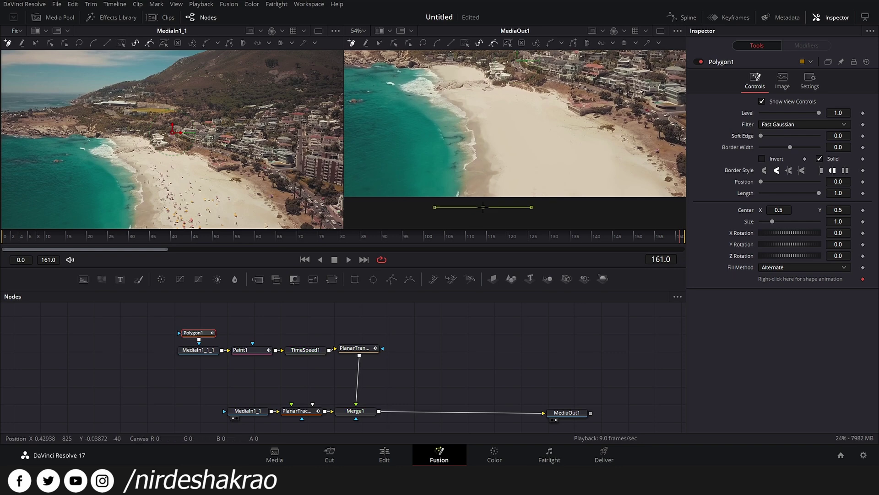
Draw a closed mask around the sand, following the waterline and the beach's inland edge and extending past the frame's lower edge
left_click(474, 139)
left_click(452, 103)
left_click(467, 60)
left_click(550, 94)
left_click(598, 116)
left_click(627, 133)
left_click(680, 187)
left_click_drag(683, 210, 633, 209)
left_click_drag(456, 208, 509, 220)
left_click(427, 198)
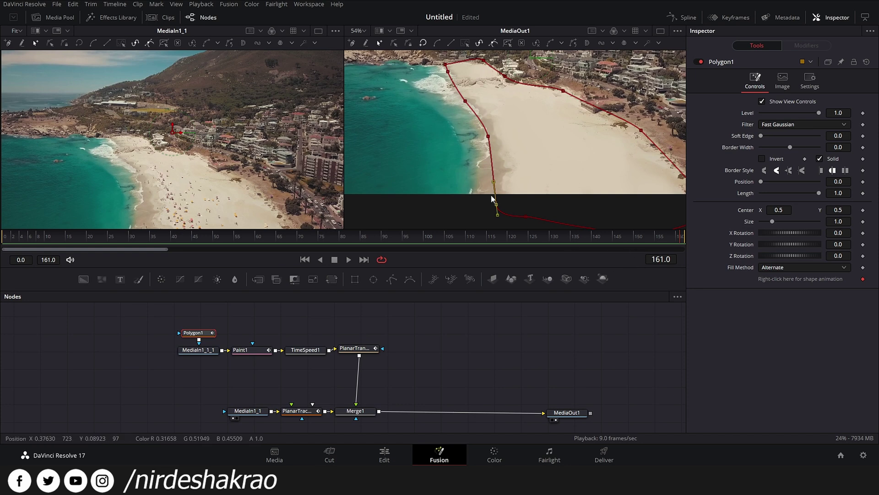
Play the masked composite without the mask outline and examine the waves and mask edge along the waterline up close
left_click(567, 412)
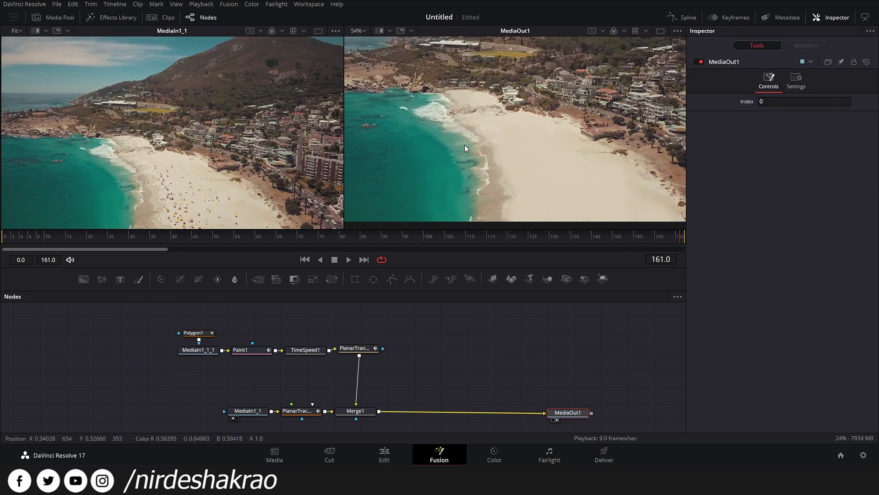
left_click(491, 241)
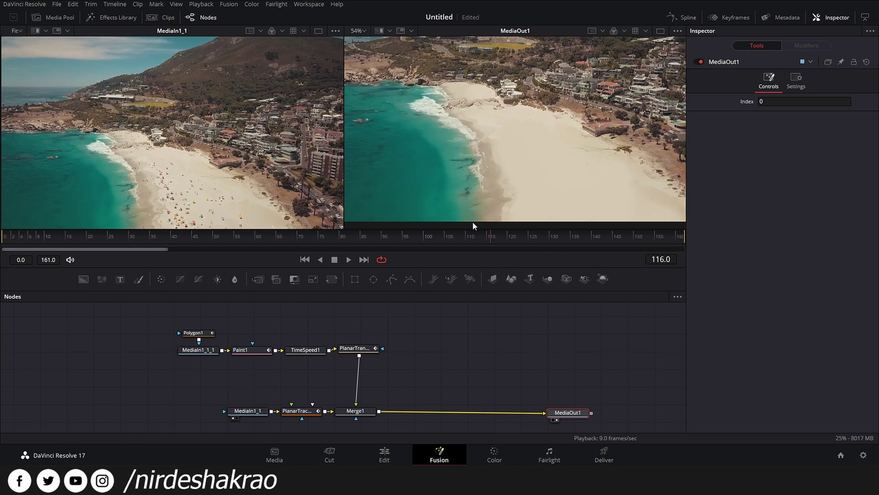
scroll(463, 156, "up", 5)
left_click_drag(477, 126, 551, 201)
left_click_drag(513, 174, 527, 199)
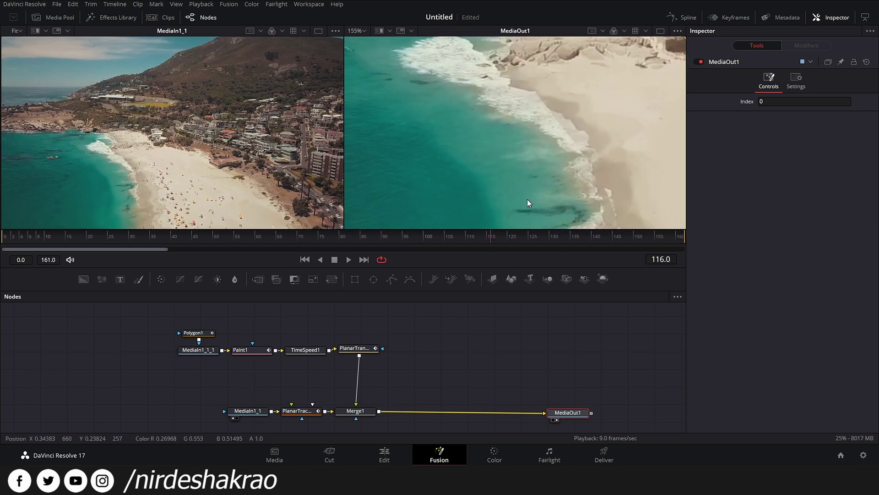
left_click(346, 261)
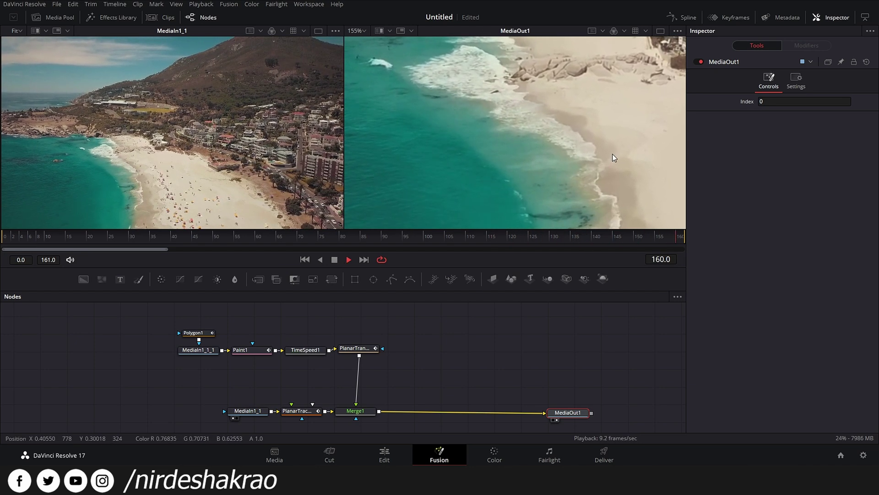
scroll(612, 154, "down", 2)
scroll(614, 152, "down", 2)
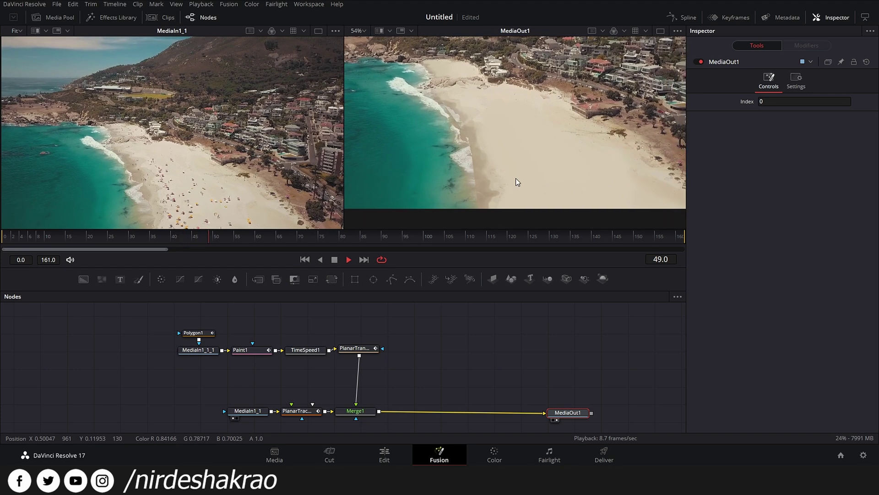
scroll(515, 177, "up", 4)
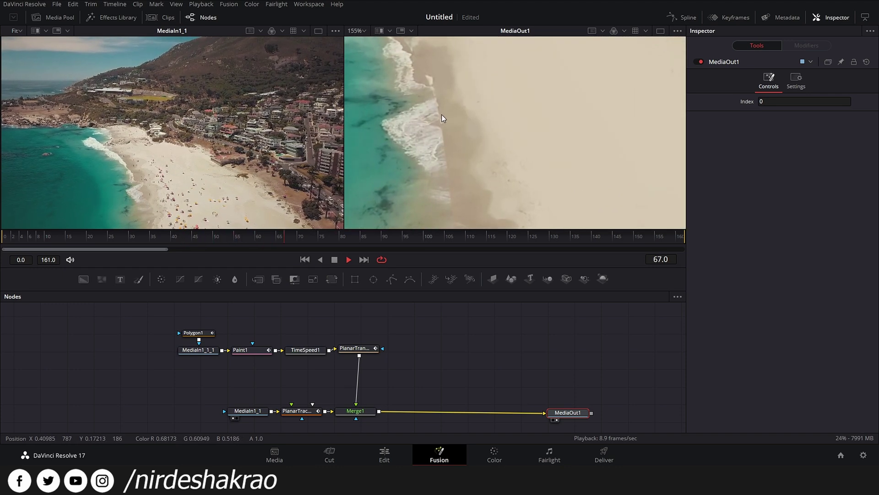
left_click(334, 260)
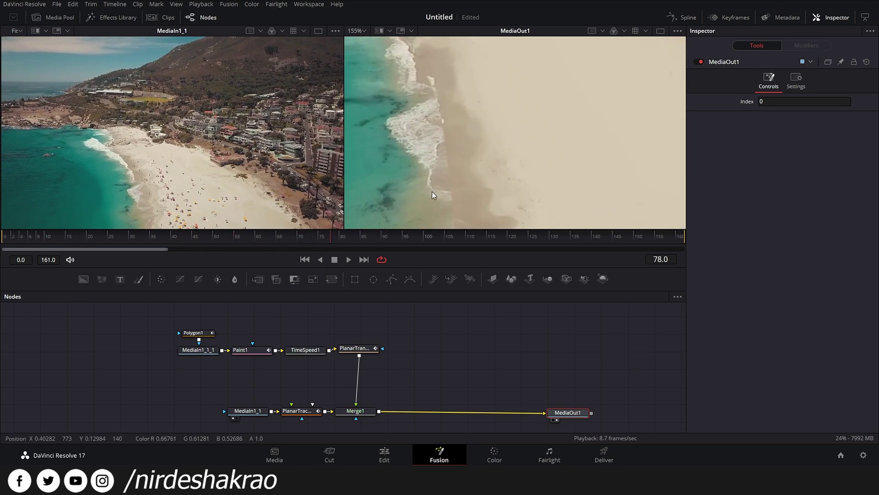
Set the Polygon mask's Soft Edge to about 0.0409 and play the composite
left_click(202, 335)
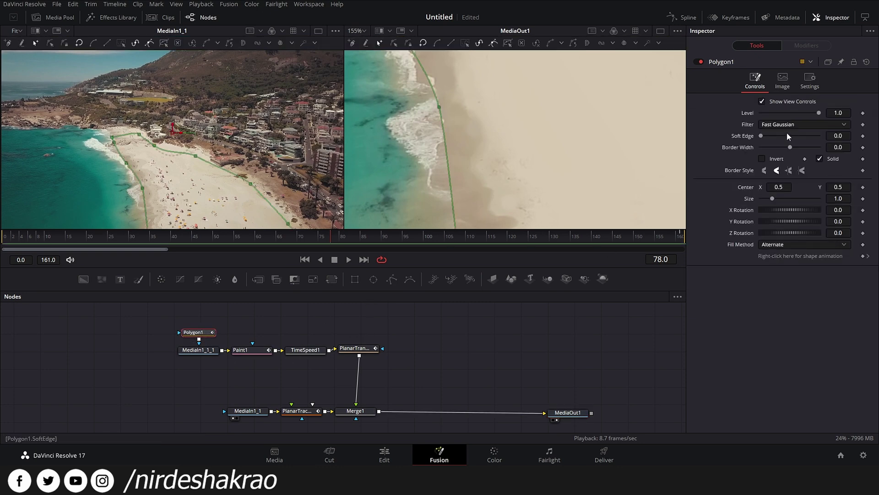
mouse_move(765, 137)
left_mouse_down()
mouse_move(816, 141)
mouse_move(775, 147)
left_mouse_up()
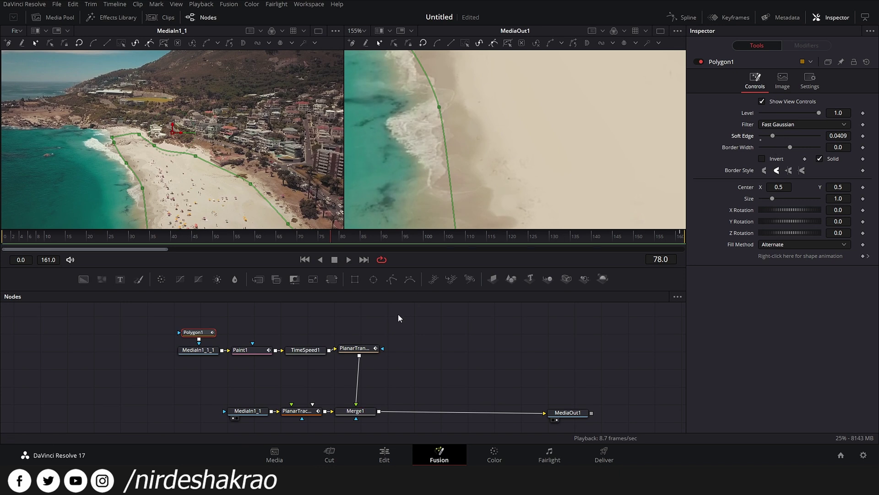
left_click(349, 263)
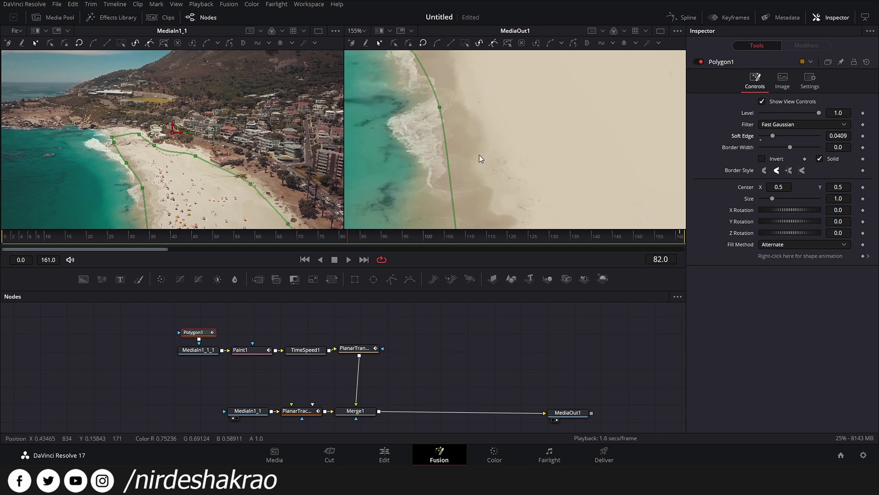
Review the softened waterline during playback with the mask outline hidden, up close and with the whole frame fitted in the viewer
left_click(578, 408)
scroll(508, 206, "down", 2)
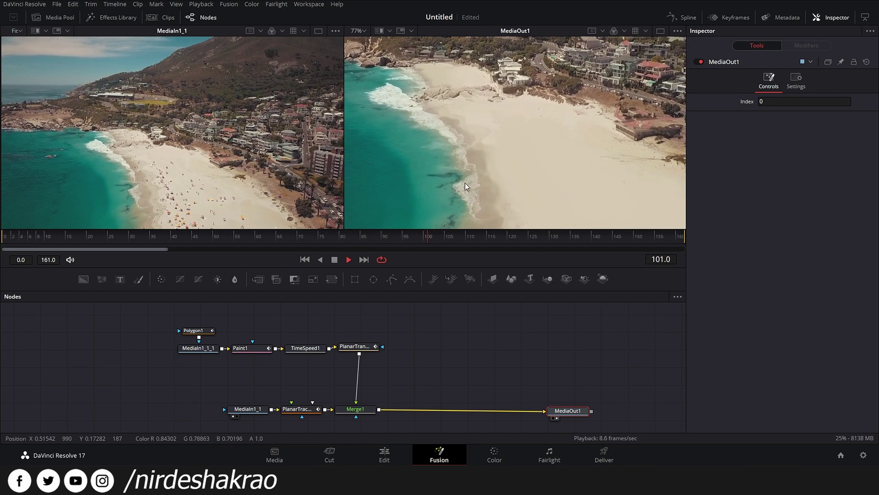
scroll(487, 151, "up", 3)
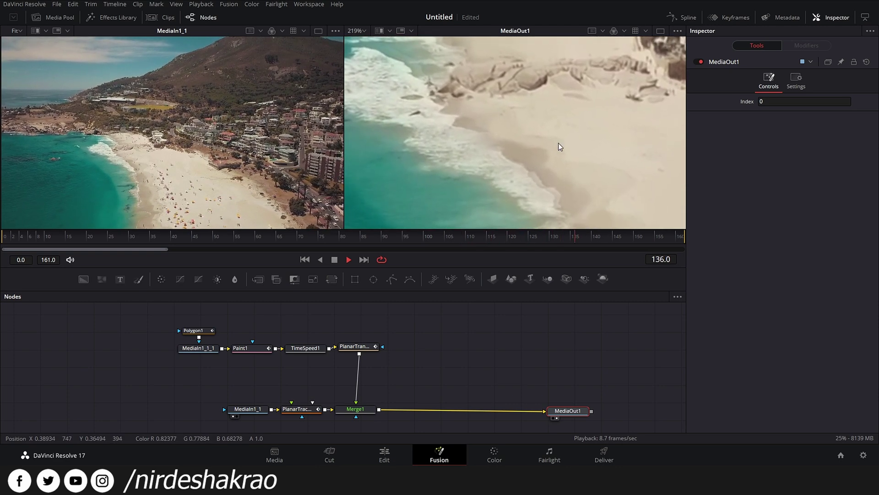
scroll(558, 146, "down", 3)
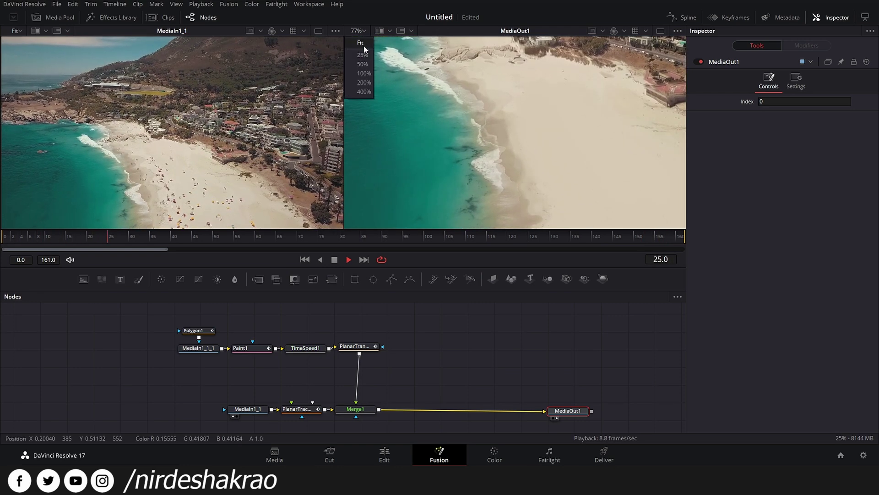
left_click(360, 43)
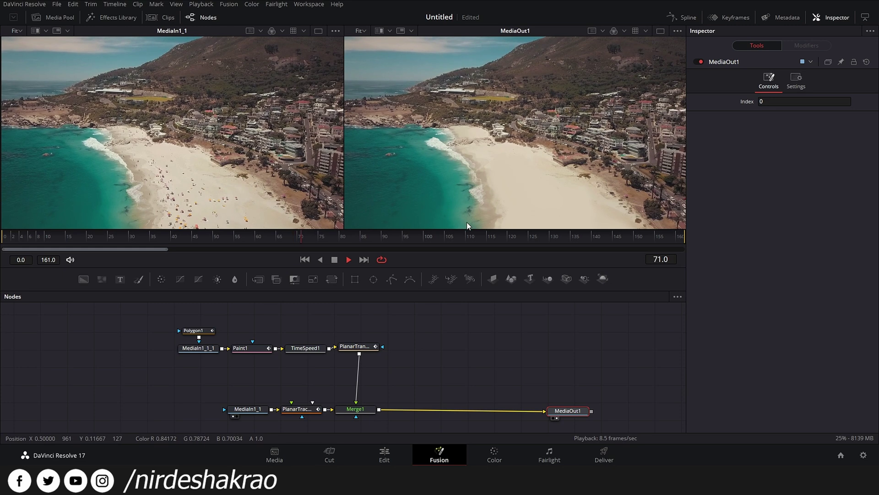
key("space")
Delete the Planar Transform node and scrub the timeline to compare the composite without the tracked motion
left_click(362, 346)
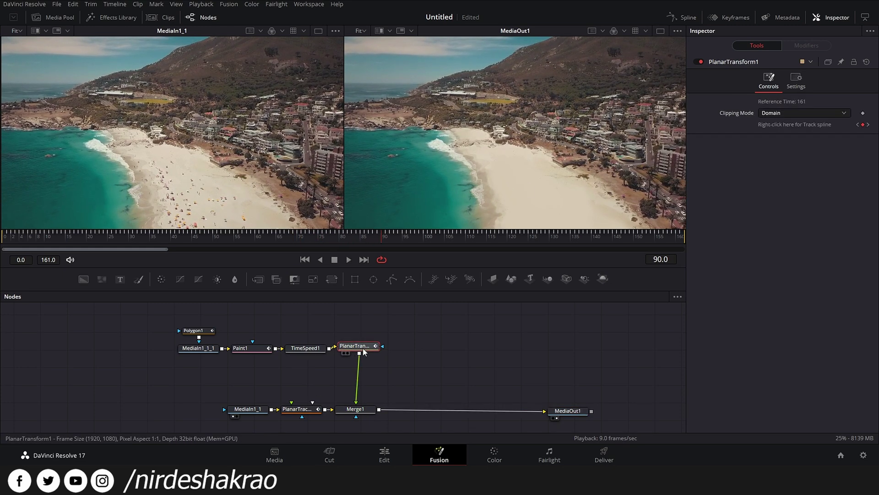
key("Delete")
key("space")
key("space")
left_click_drag(653, 240, 146, 237)
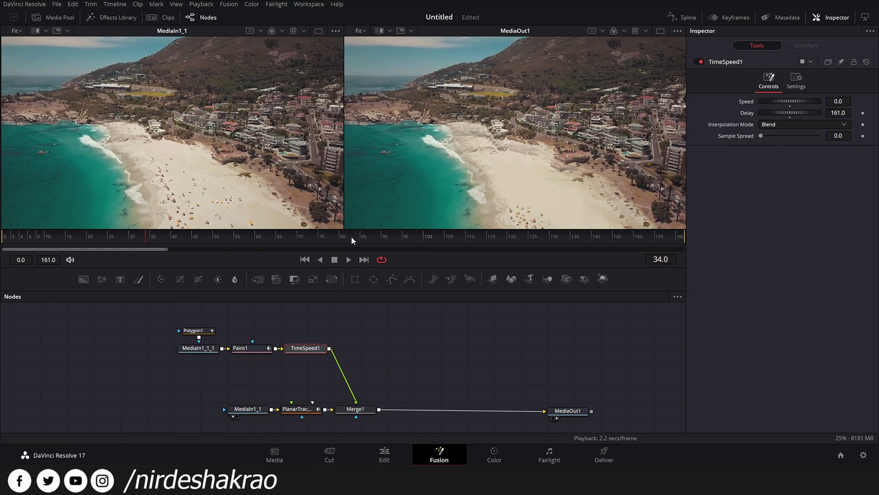
left_click_drag(161, 244, 78, 249)
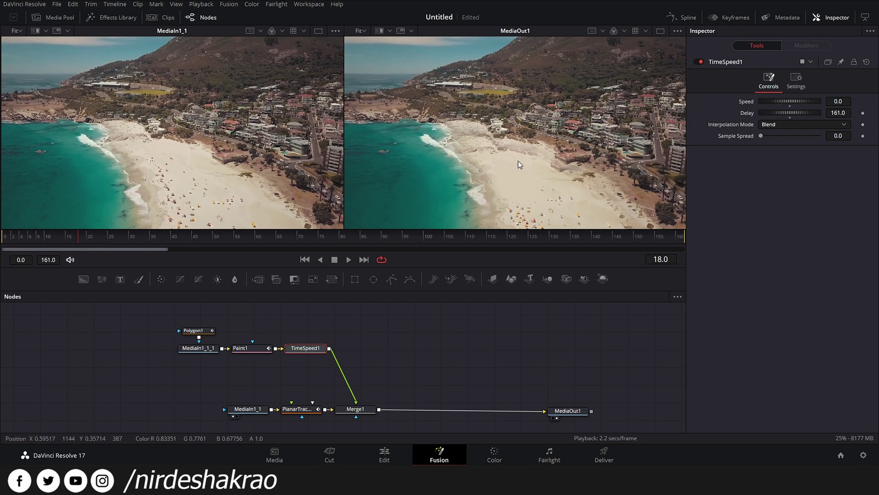
left_click_drag(95, 248, 303, 261)
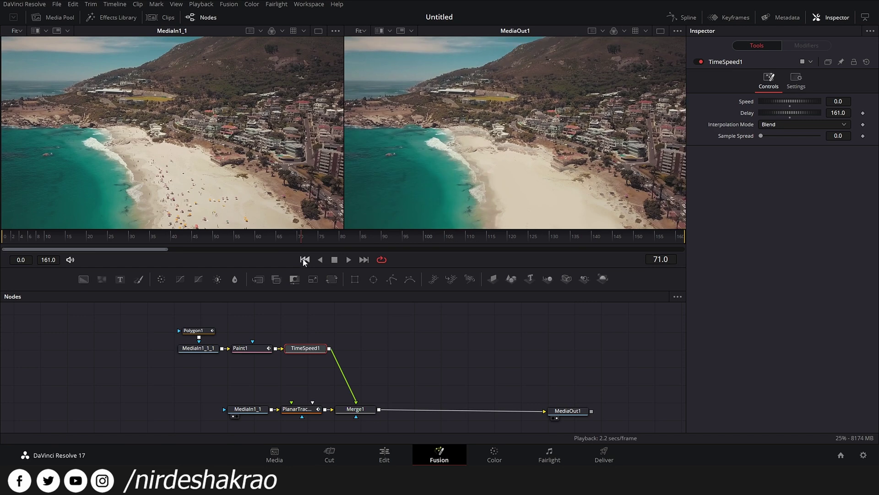
Undo the deletion of the Planar Transform node and play the composite again
key("ctrl+z")
left_click_drag(278, 250, 454, 253)
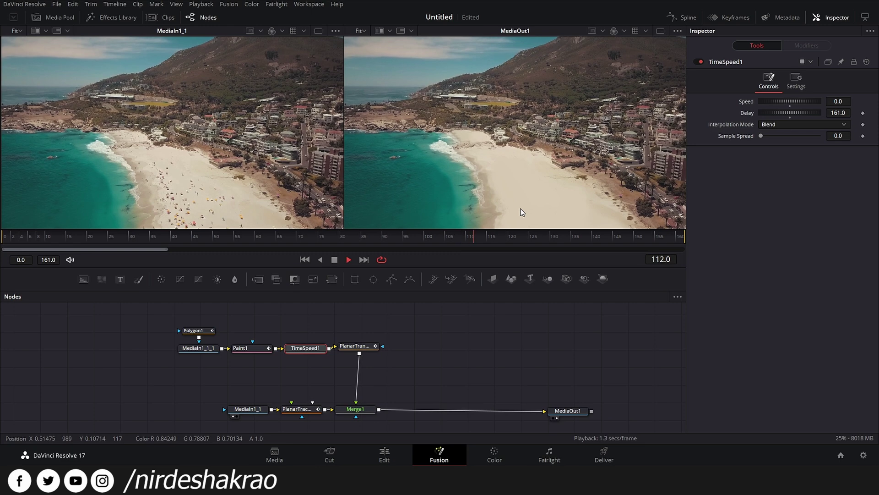
left_click(350, 237)
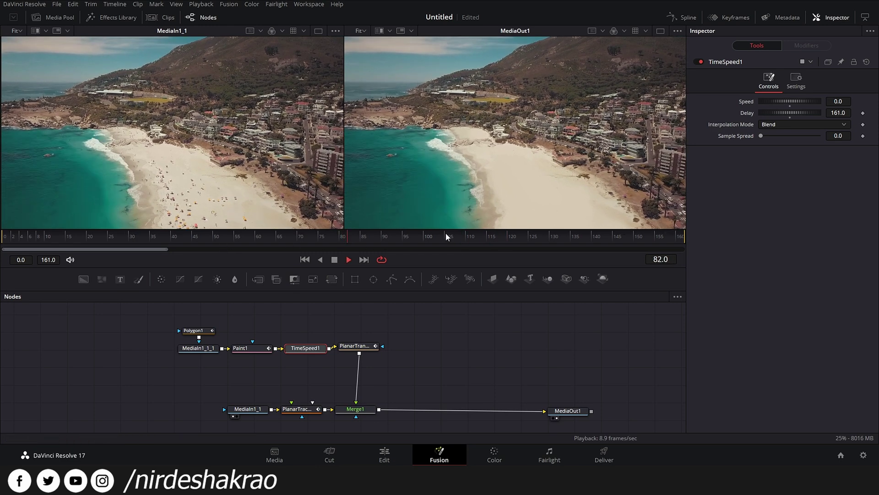
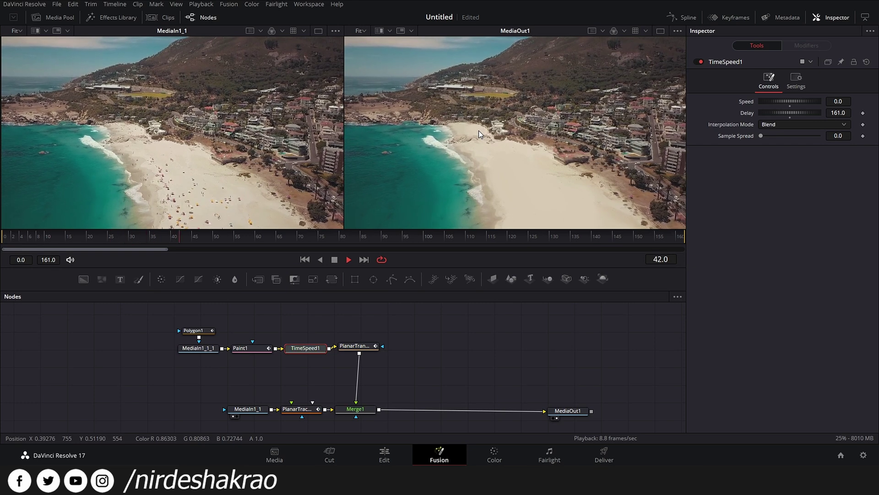
key("space")
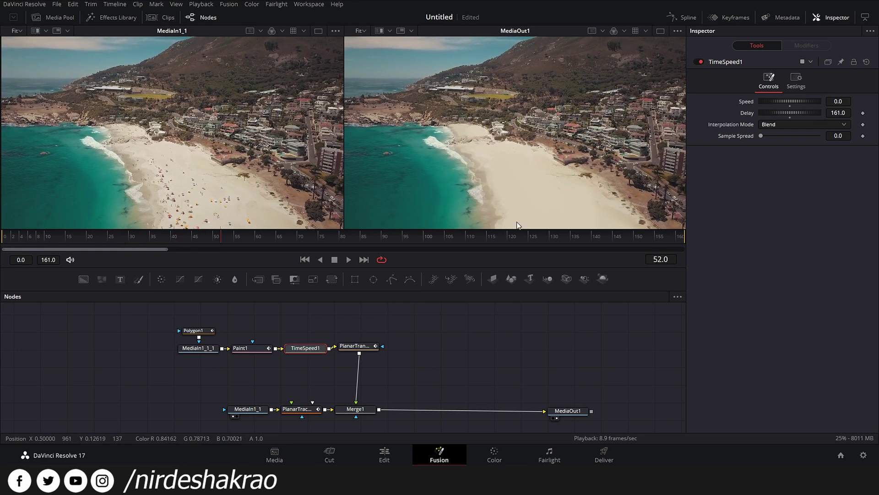
On the Edit page, remove the Breakdance.mp4 copies from V2 and V3, then select the V1 Breakdance clip with the playhead at the timeline start
left_click(386, 452)
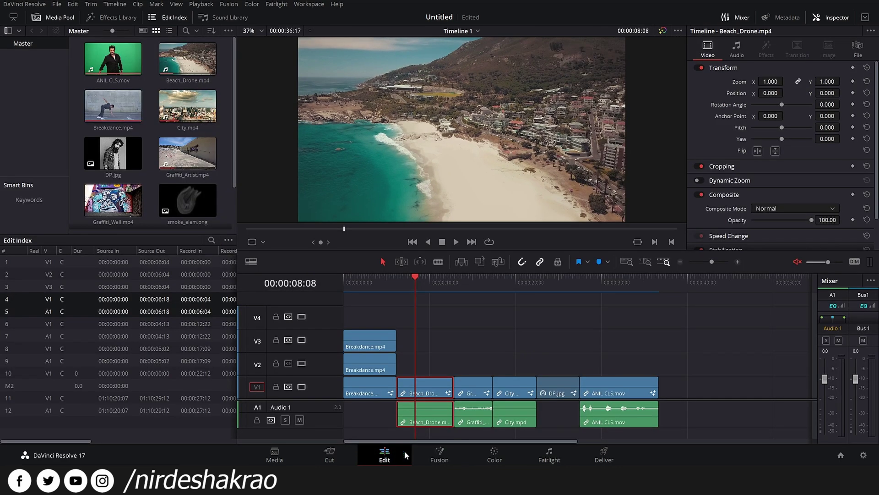
left_click(376, 282)
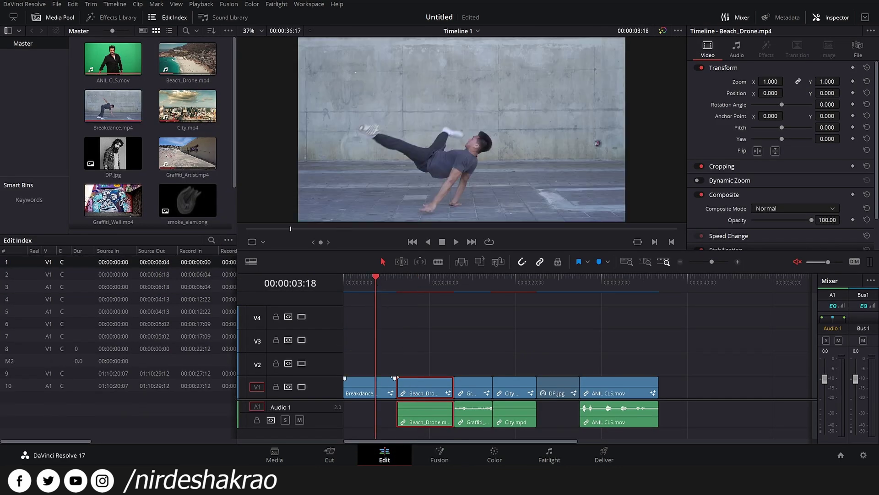
left_click(380, 385)
left_click_drag(378, 279, 351, 274)
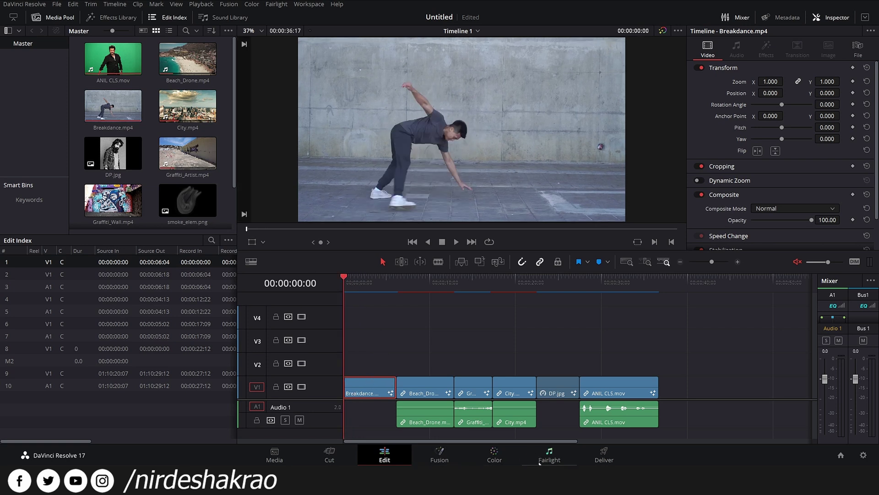
Open the Breakdance clip on the Fusion page, scrub its opening frames and return to frame 0
left_click(440, 458)
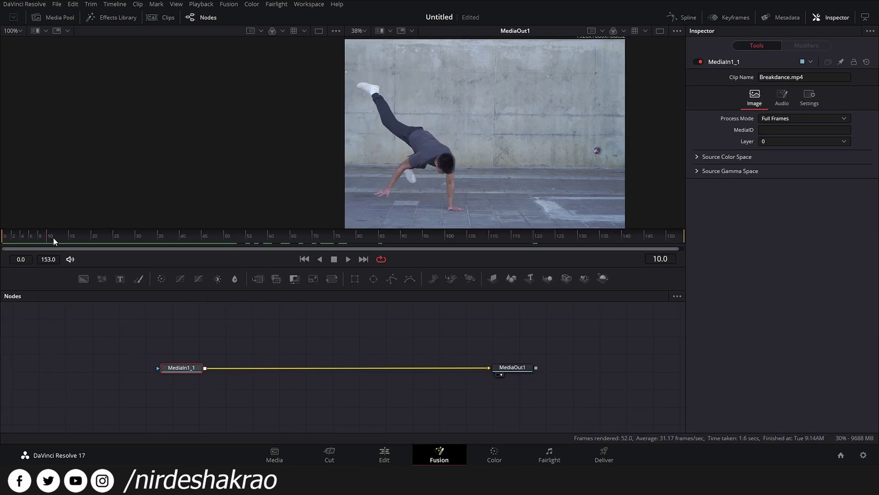
left_click_drag(53, 238, 49, 261)
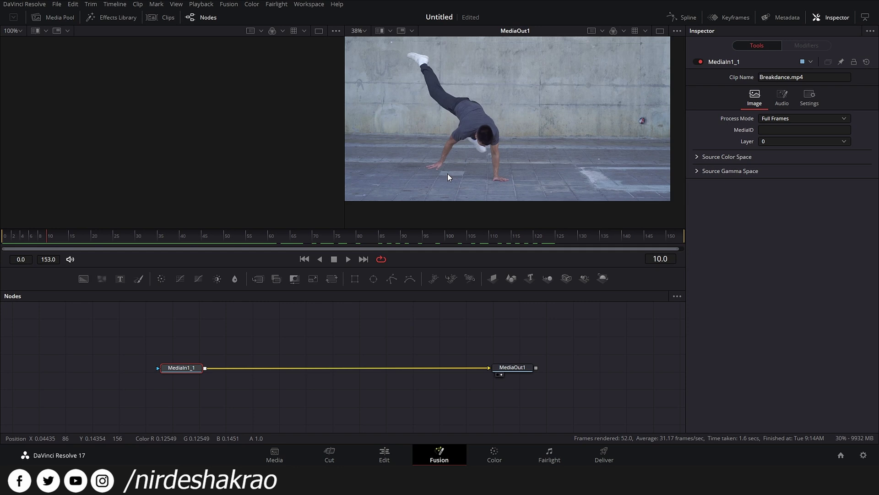
left_click_drag(58, 236, 2, 239)
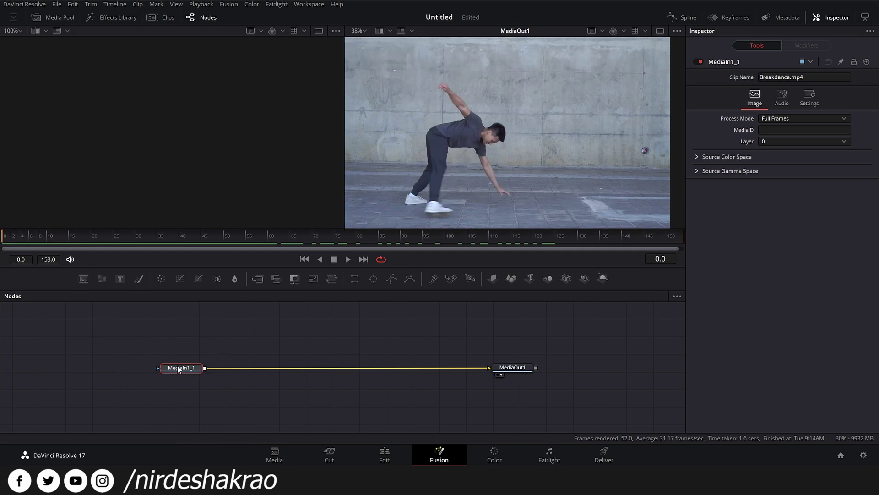
Insert a Tracker node directly after the MediaIn1_1 node
key("shift+space")
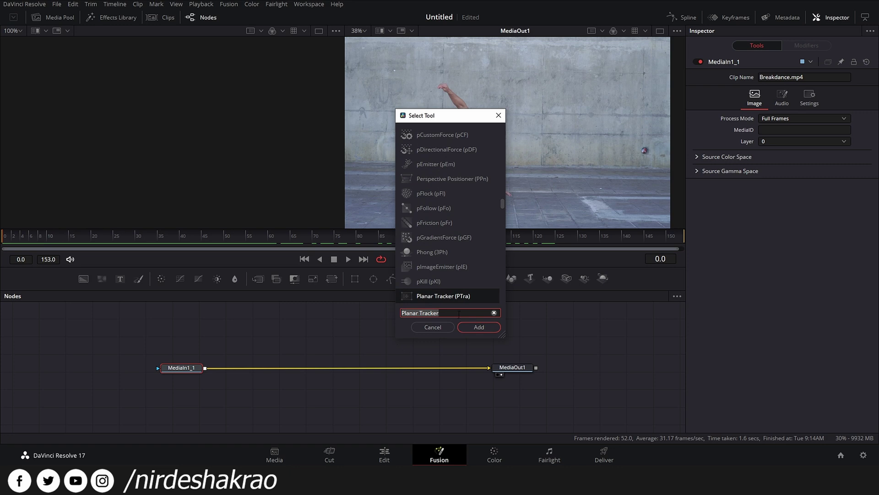
type("track")
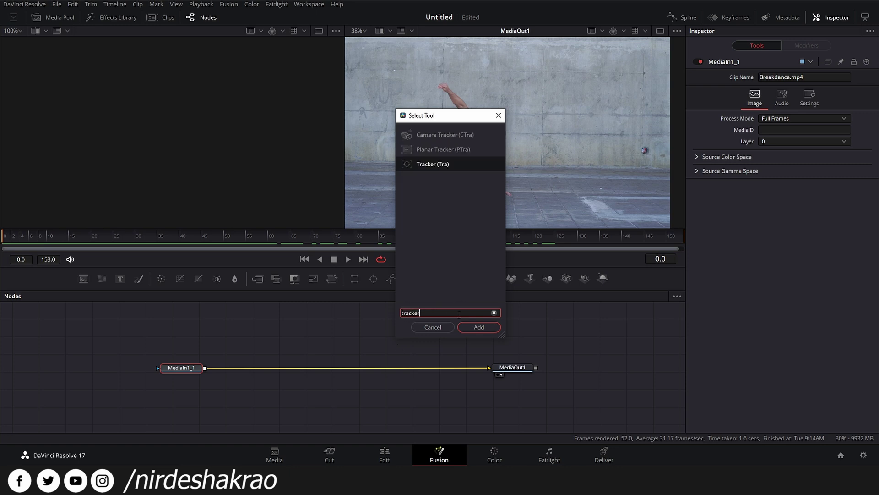
left_click(479, 327)
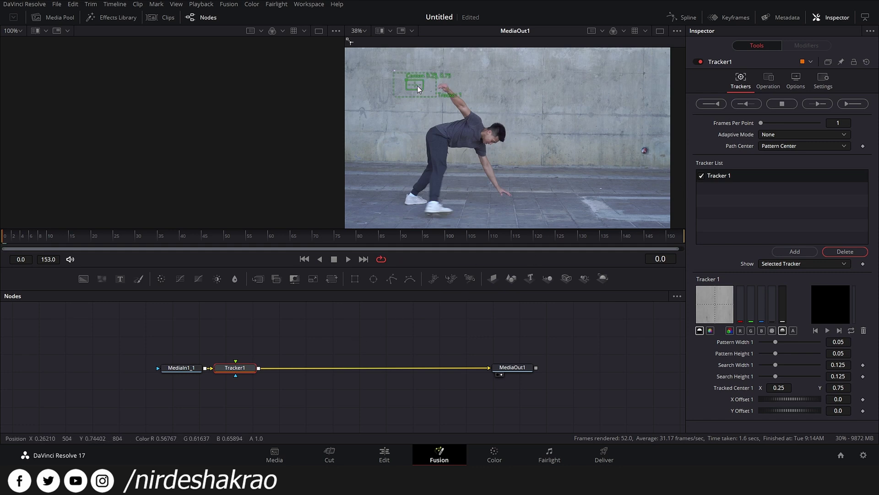
Place the tracker pattern over the round fixture on the concrete wall and track it forward through the whole clip
left_click_drag(405, 81, 636, 144)
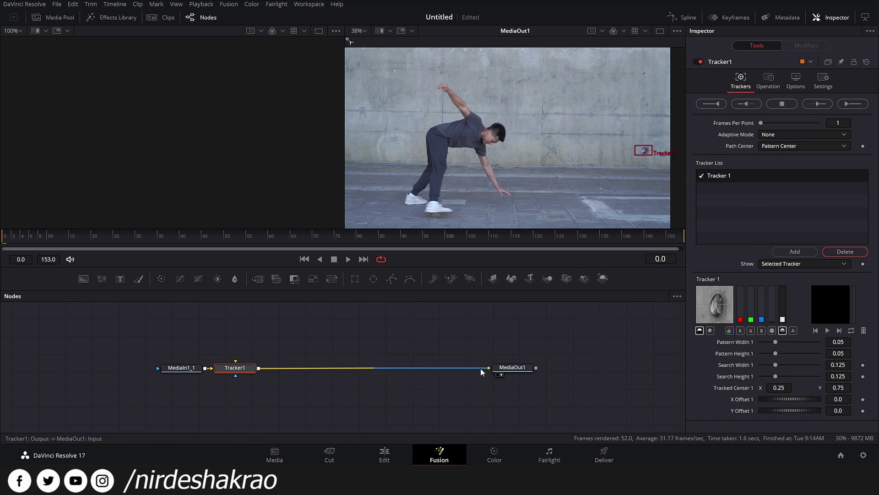
left_click(854, 106)
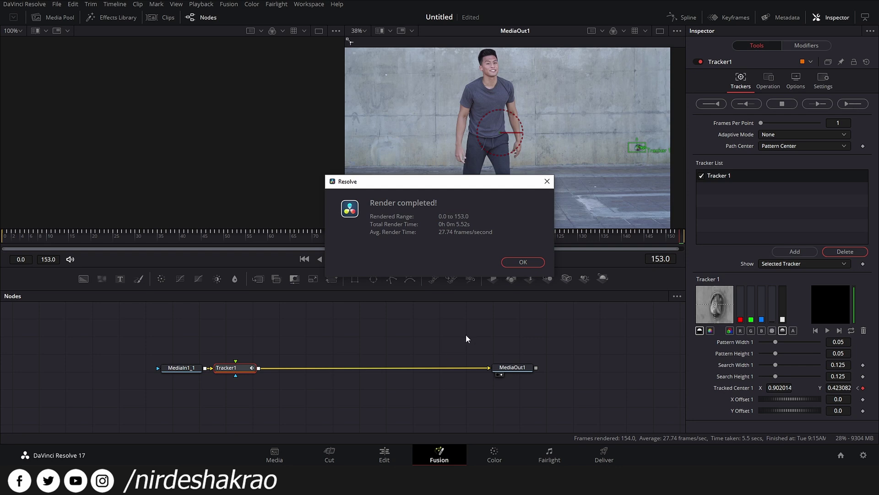
left_click(521, 262)
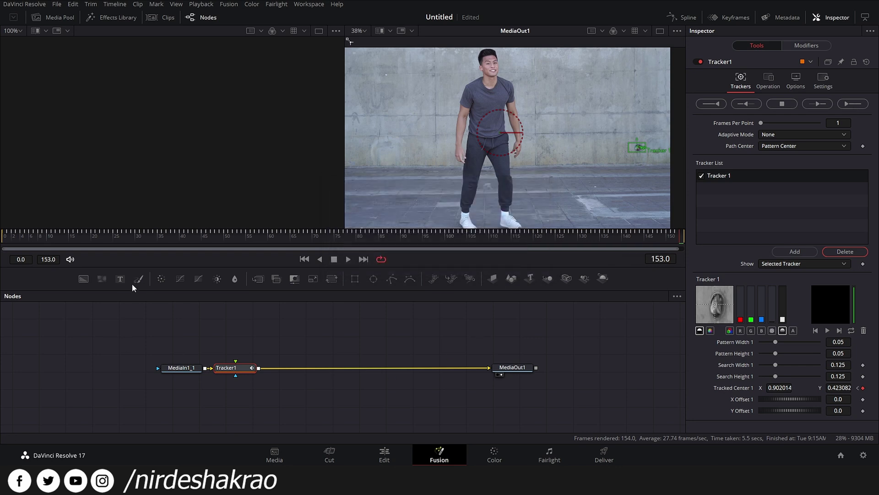
Add a Text node reading "MAUJ" and connect it to the Tracker node's foreground input
left_click_drag(121, 278, 173, 319)
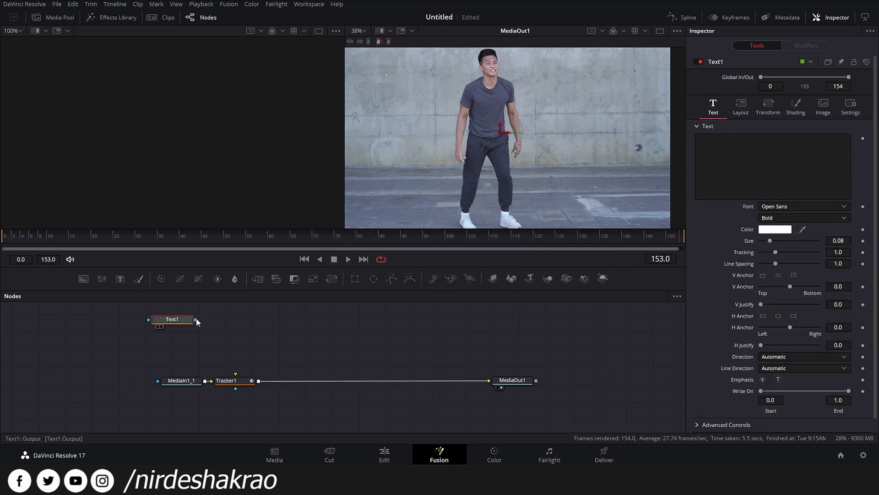
left_click_drag(196, 319, 235, 374)
left_click(765, 162)
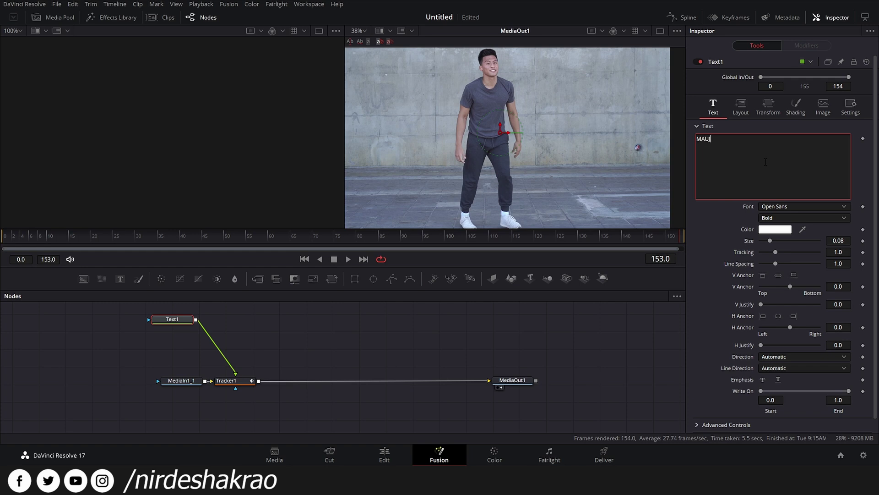
Set the Tracker node's operation to Match Move
left_click(231, 383)
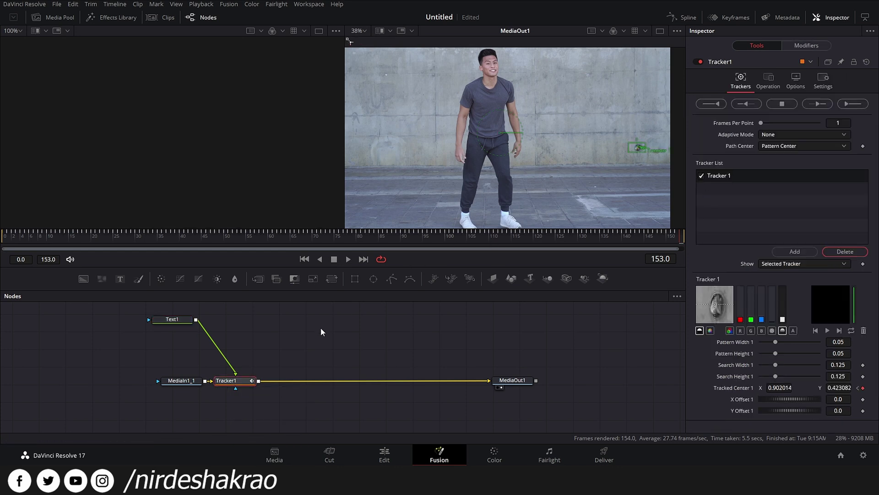
left_click(773, 81)
left_click(777, 102)
left_click(779, 123)
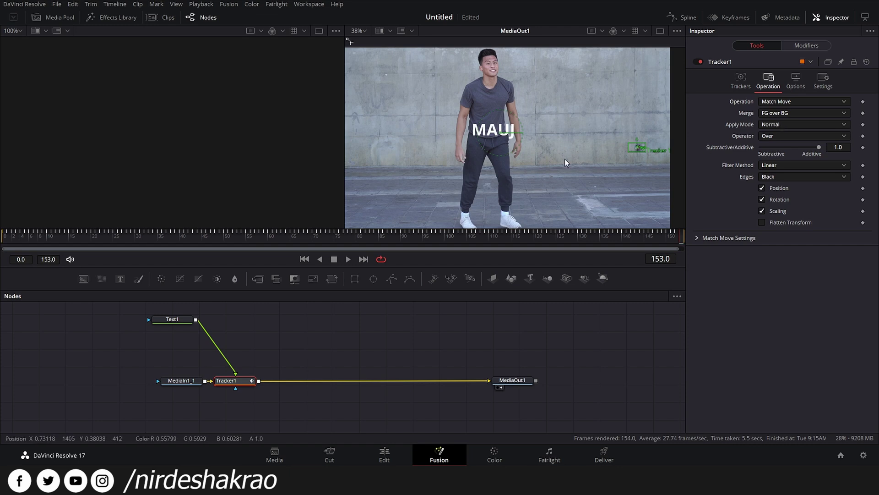
Increase the MAUJ text size to about 0.2559
scroll(566, 174, "up", 2)
left_click(173, 320)
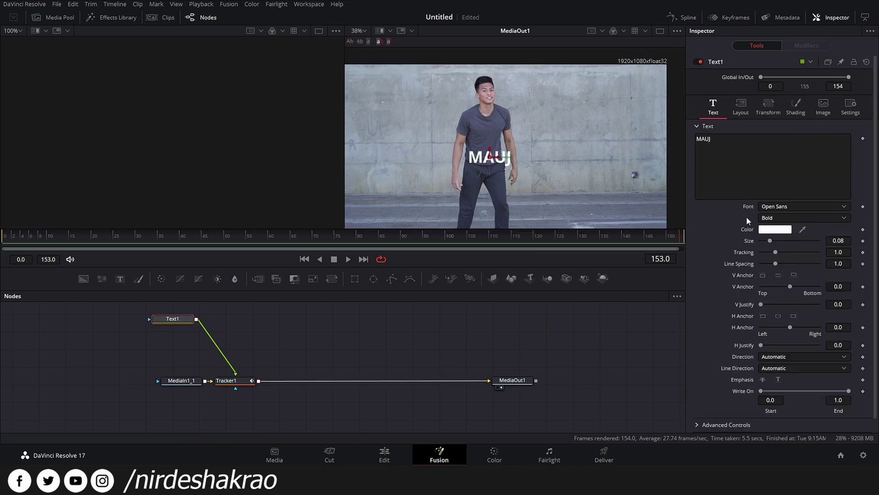
left_click_drag(774, 241, 795, 240)
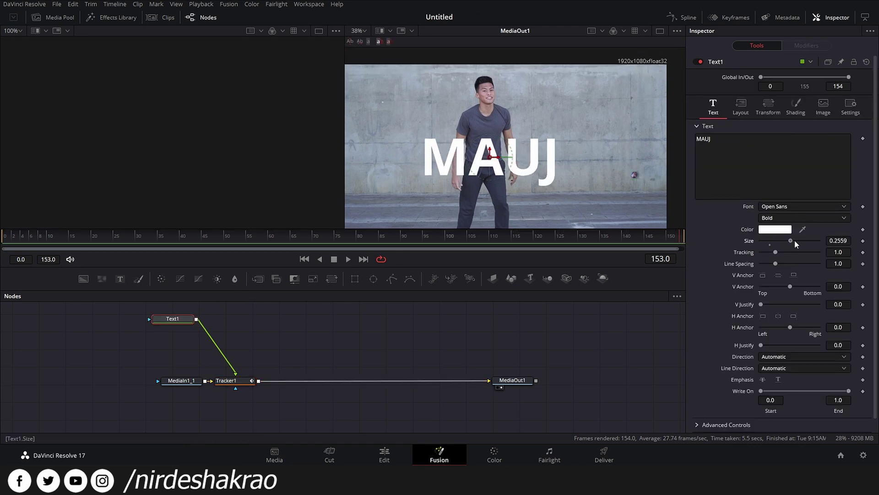
Play and scrub the clip to check how the match-moved MAUJ text follows the wall, stopping at frame 75
key("space")
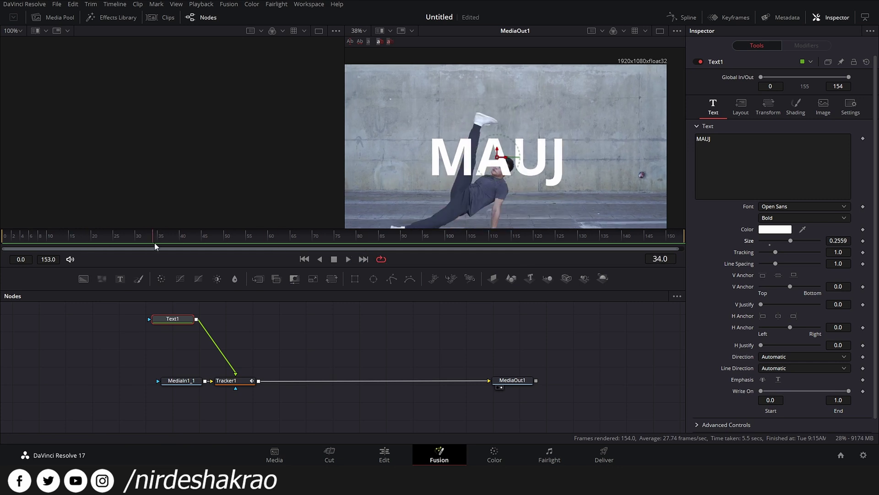
left_click(351, 259)
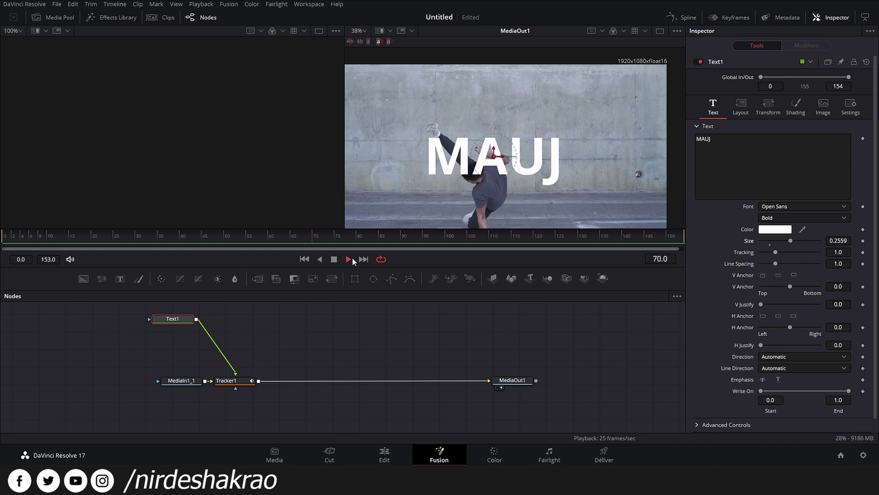
left_click(359, 237)
left_click_drag(360, 237, 337, 241)
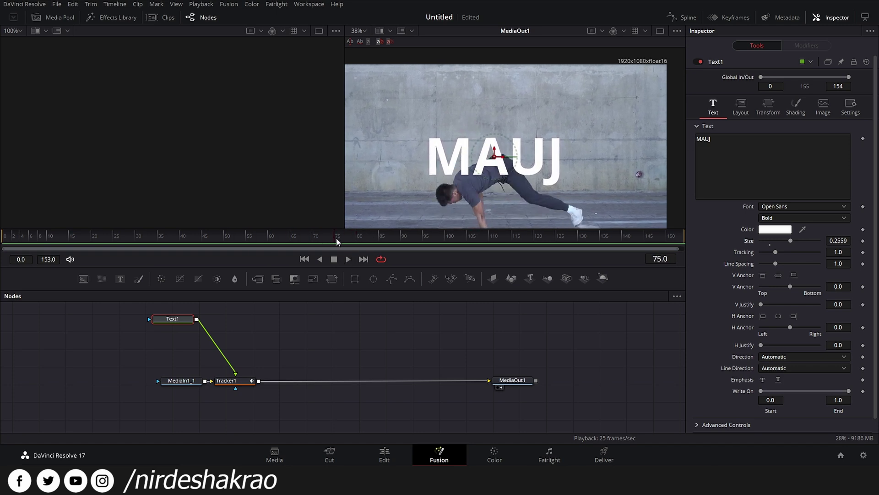
Enlarge the MAUJ text to about 0.4055, raise it on the wall and give it a blue-grey colour sampled from the footage
left_click_drag(790, 241, 807, 240)
left_click_drag(495, 150, 495, 133)
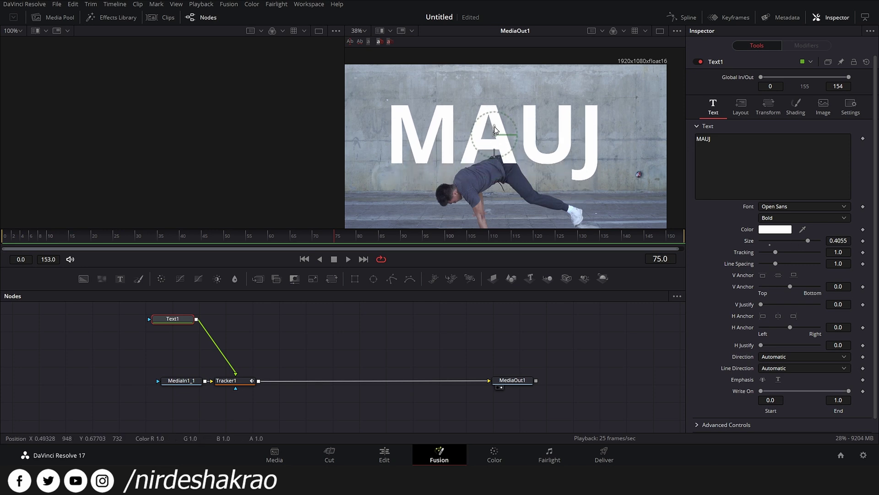
left_click_drag(804, 229, 639, 175)
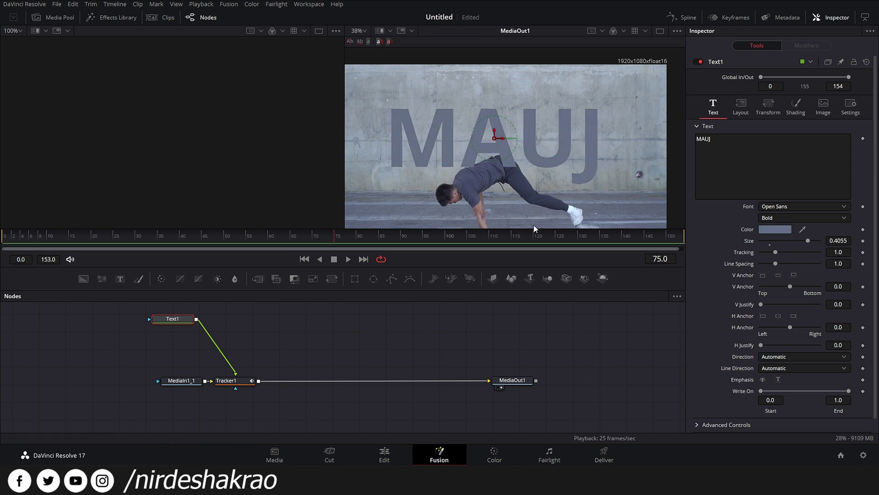
left_click_drag(318, 238, 344, 237)
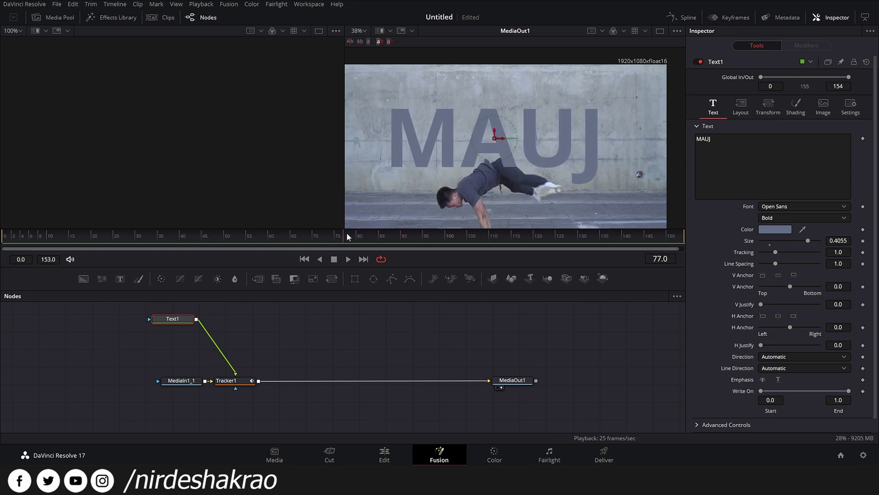
On the Edit page, place a second Breakdance.mp4 on V2 directly above the original and disable video track V1
left_click(385, 455)
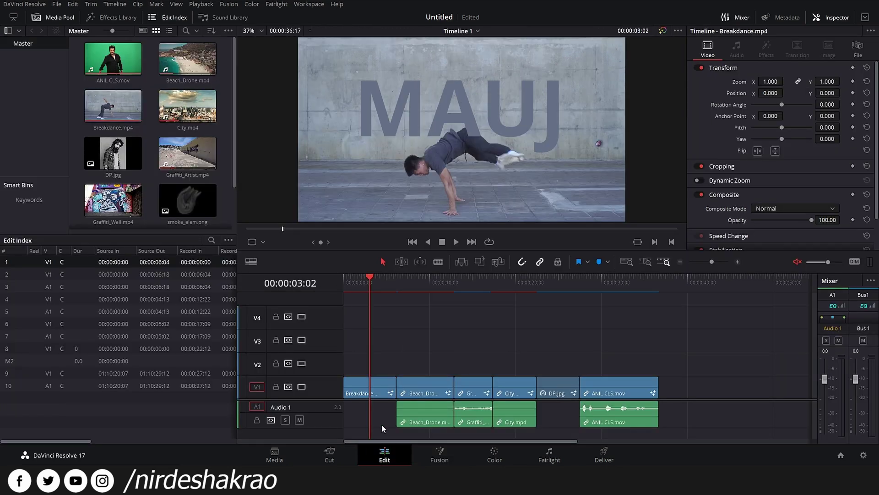
left_click_drag(113, 107, 375, 361)
left_click(375, 365)
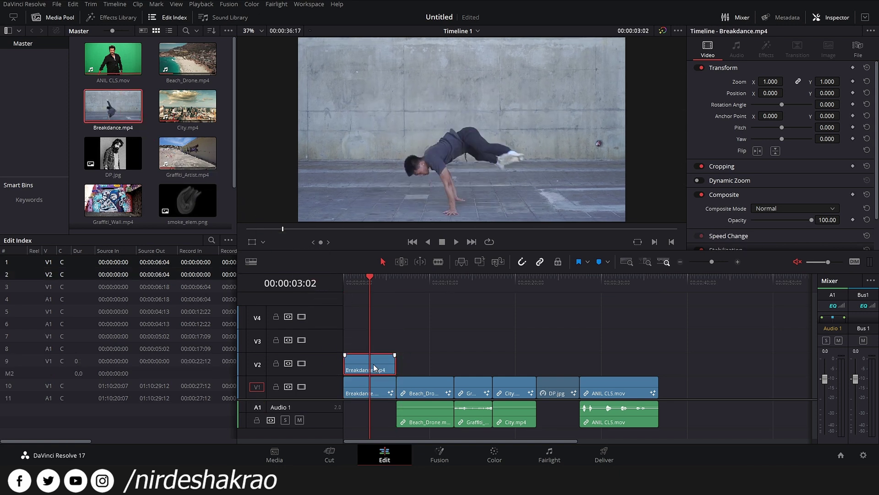
left_click(301, 386)
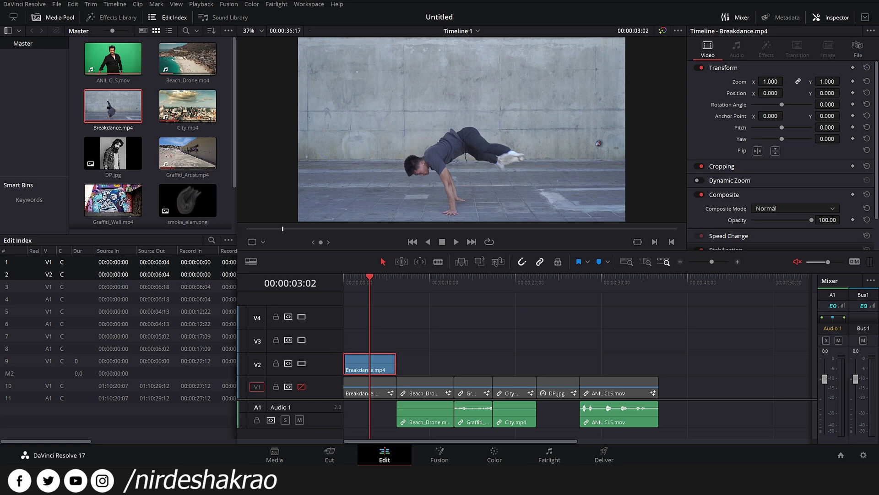
Open the V2 Breakdance clip on the Color page, hide the Open FX and LUTs panels, and centre node 01 in the node graph
left_click(501, 453)
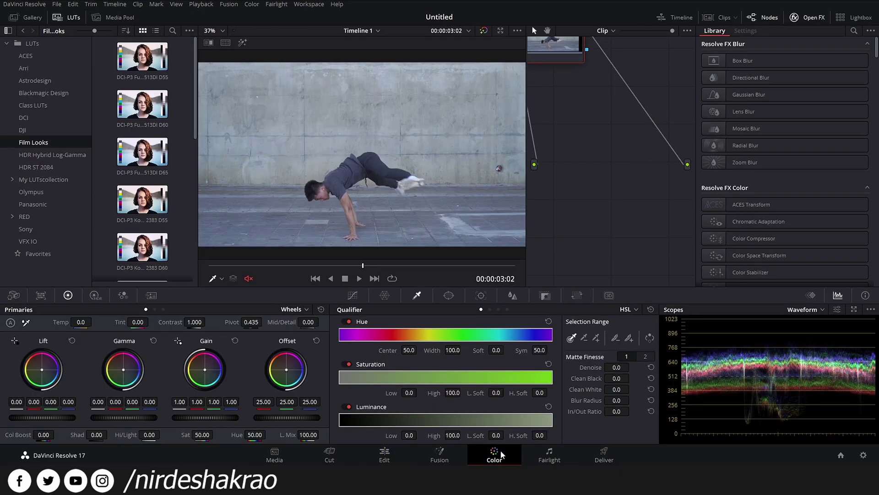
left_click_drag(563, 55, 601, 132)
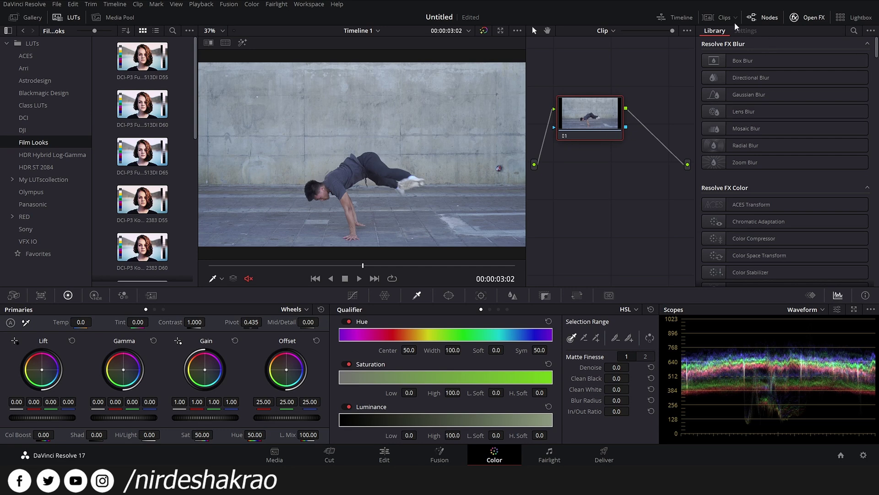
left_click(809, 17)
left_click_drag(570, 124, 613, 154)
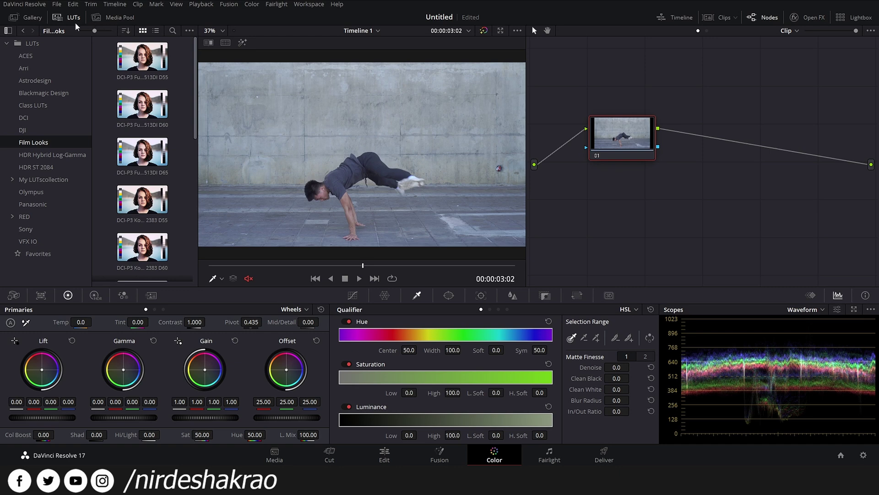
left_click(96, 20)
left_click(95, 19)
left_click(71, 21)
left_click(69, 20)
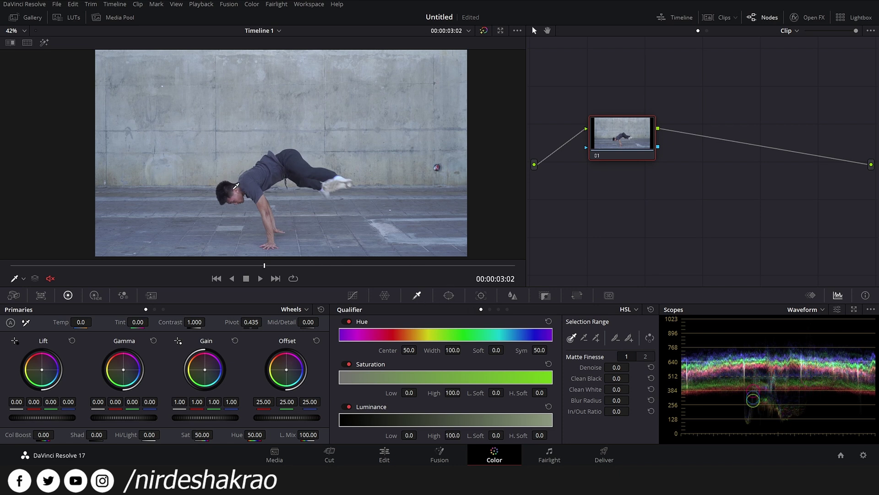
Sample the dancer's clothing with the Qualifier on node 01, turn on the highlight view and add his arm's skin tones to the selection
left_click(241, 187)
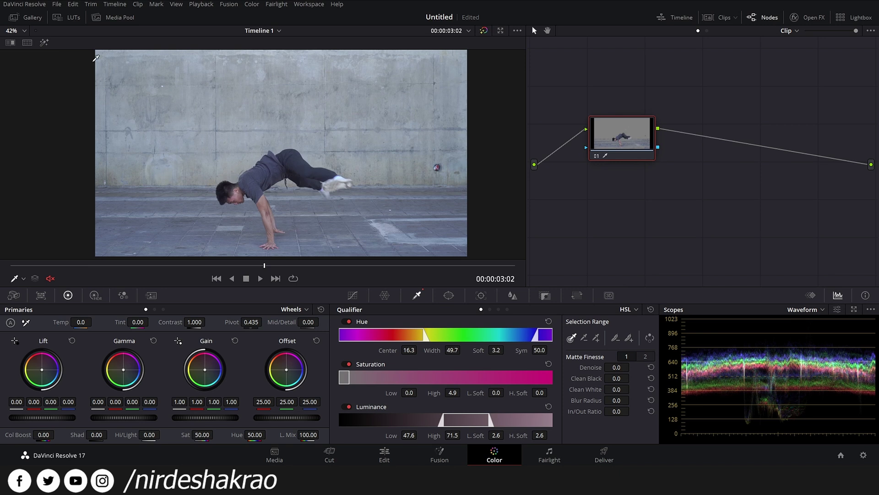
left_click(44, 43)
left_click(303, 164)
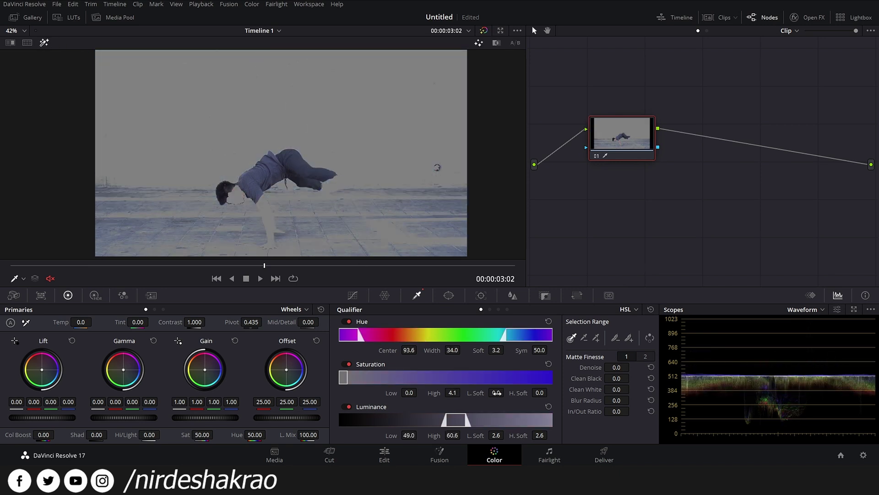
left_click(596, 337)
left_click(267, 205)
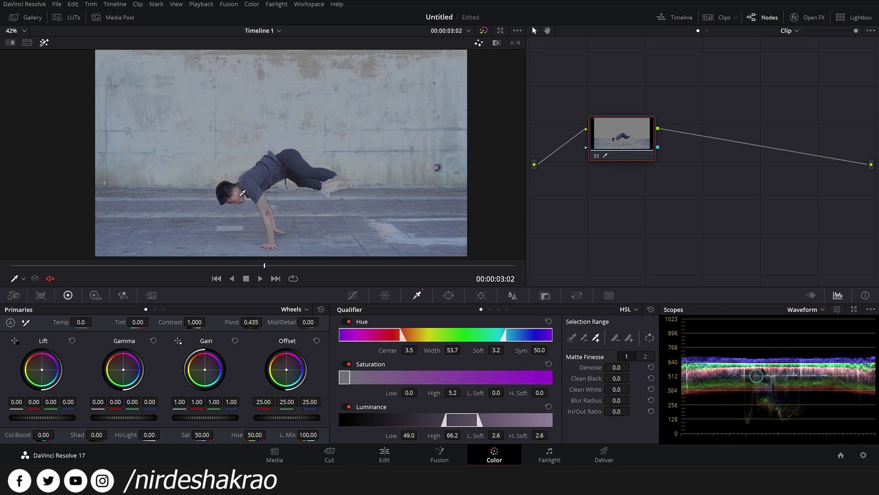
left_click(268, 212)
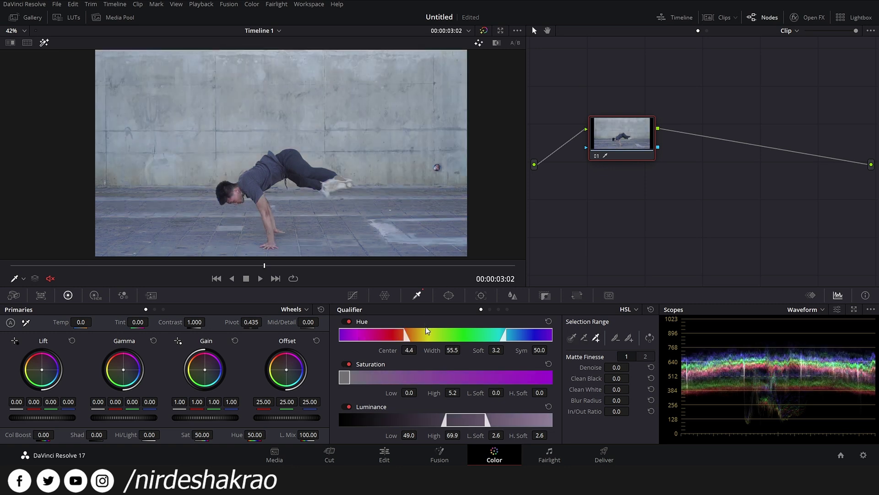
left_click(380, 132)
Set the hue centre to 6.0, width to 29.7 and saturation high to 6.1, and add samples from the dancer's face and arm
left_click_drag(459, 351, 410, 351)
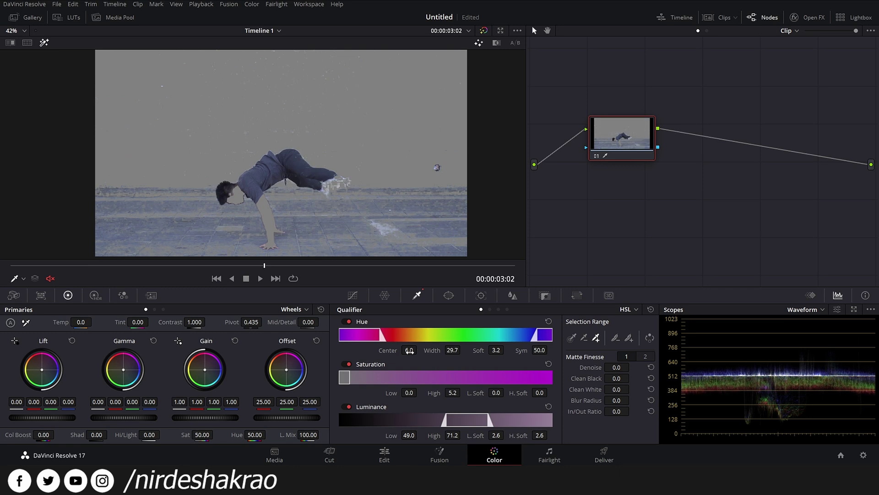
left_click_drag(411, 393, 463, 392)
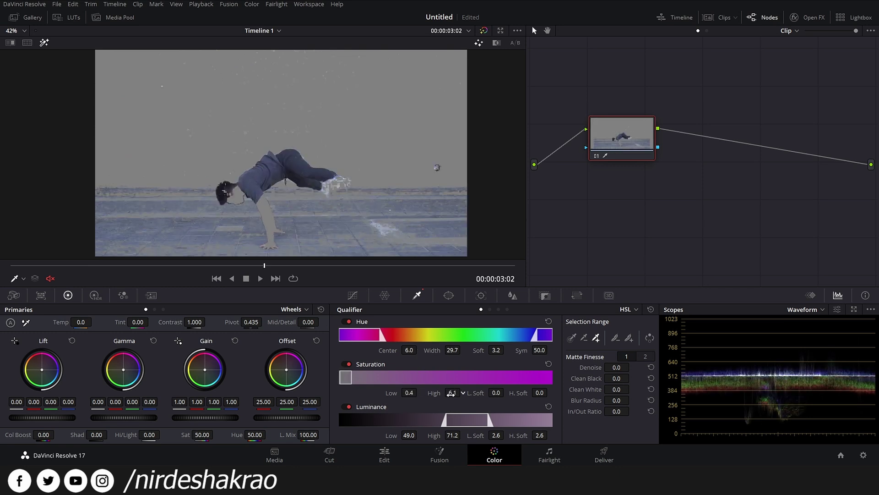
left_click(236, 200)
left_click(241, 200)
left_click(265, 211)
left_click(266, 209)
Set the qualifier's saturation range to 0.0–4.2 and its luminance range to 48.0–68.8 with a low softness of 2.1
mouse_move(411, 393)
left_mouse_down()
mouse_move(426, 392)
mouse_move(410, 392)
left_mouse_up()
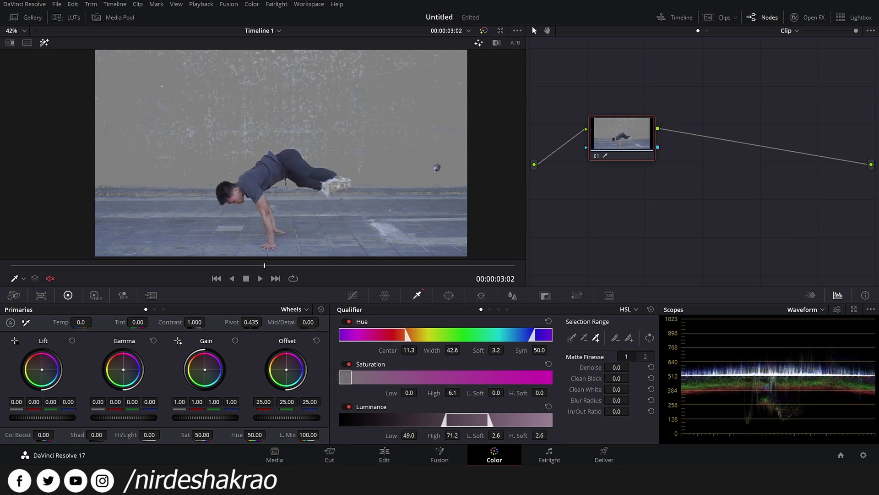
left_click_drag(463, 393, 469, 393)
left_click_drag(411, 435, 409, 435)
left_click_drag(490, 420, 498, 434)
Clean the matte in black-and-white highlight with Denoise 15.0, Clean Black 24.7 and Clean White 16.5, and set the hue centre to 12.1 and width to 40.8
left_click(495, 43)
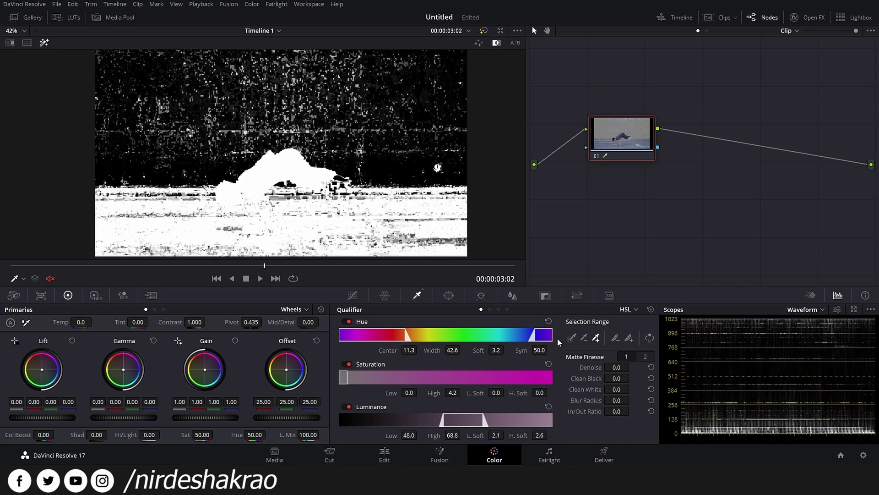
left_click_drag(619, 368, 632, 391)
left_click_drag(454, 351, 422, 350)
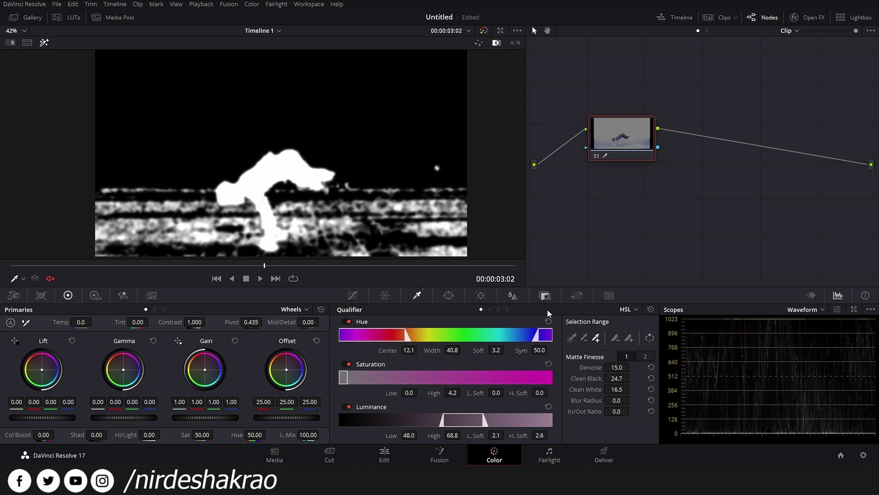
left_click(479, 43)
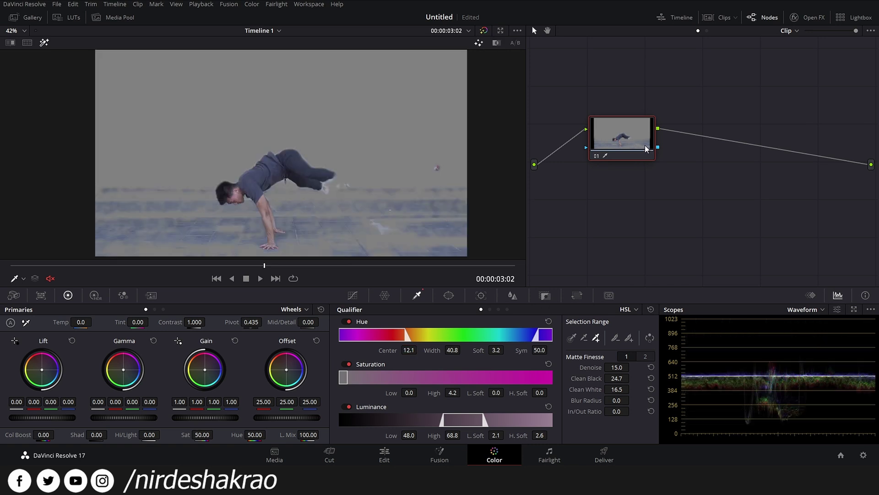
At 00:00:05:05, readjust the hue width and add the dancer's neck to the qualifier selection
left_click_drag(266, 264, 439, 282)
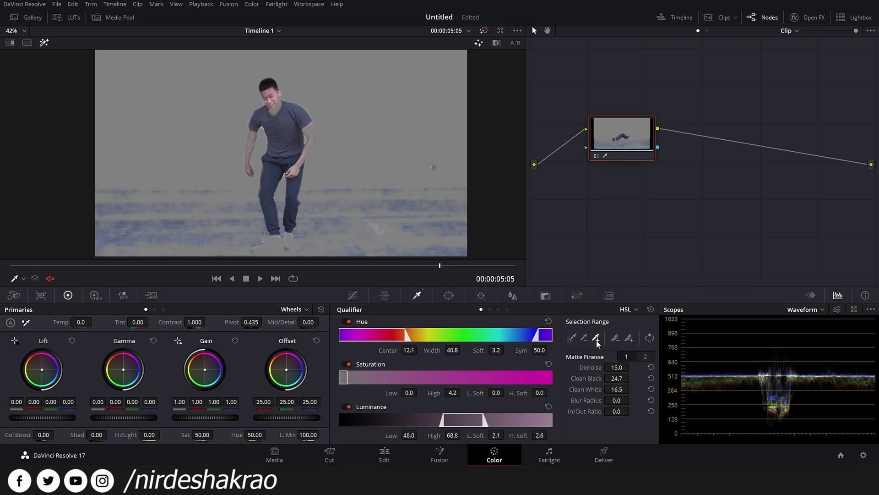
mouse_move(452, 349)
left_mouse_down()
mouse_move(463, 349)
mouse_move(446, 350)
left_mouse_up()
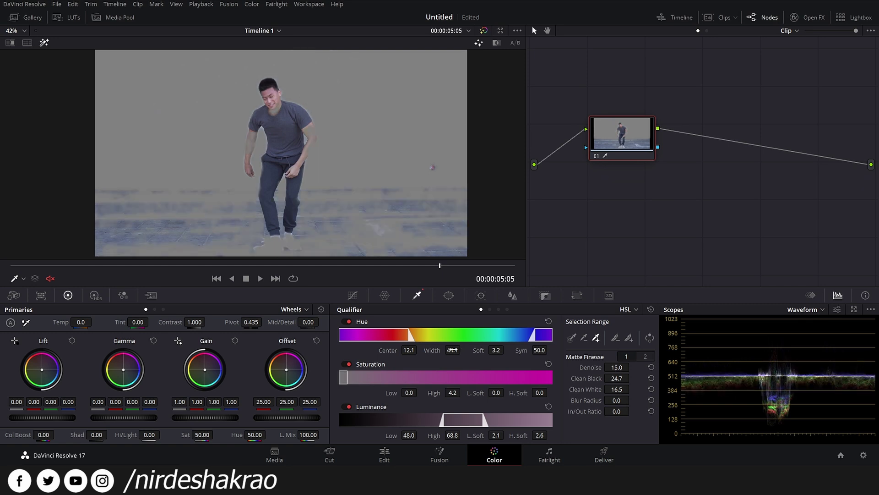
left_click(596, 338)
left_click(279, 112)
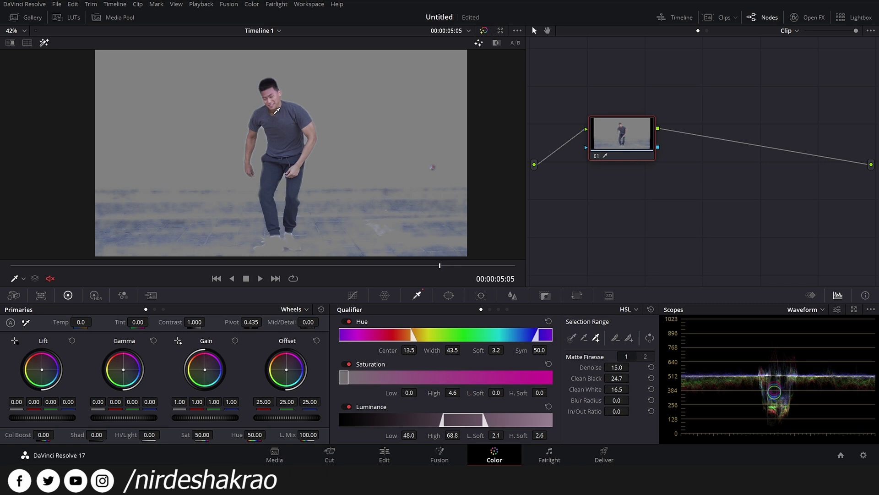
Check the key at 00:00:04:07, add an alpha output and connect node 01's matte output to it
left_click_drag(388, 271, 364, 269)
scroll(641, 179, "right", 5)
right_click(682, 183)
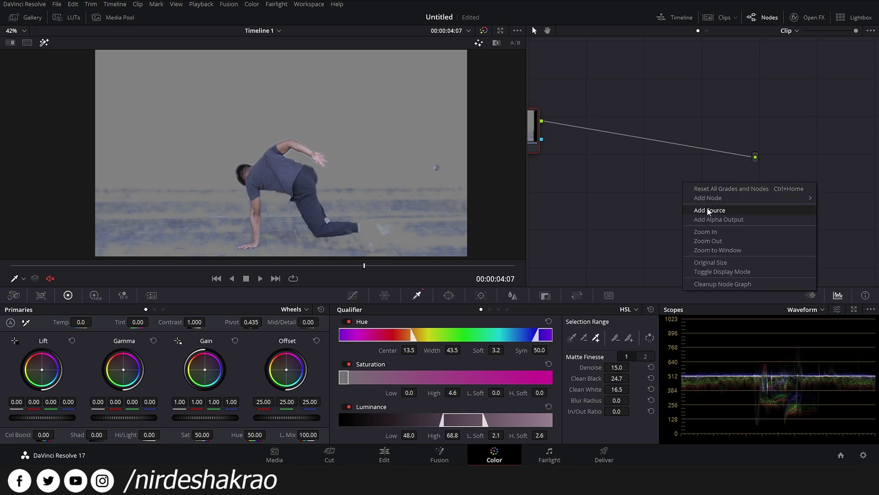
left_click(712, 220)
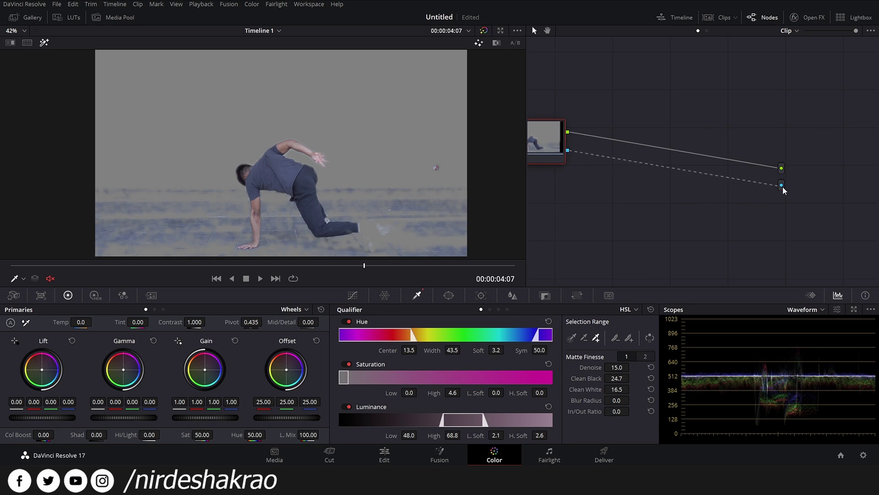
left_click_drag(653, 231, 753, 228)
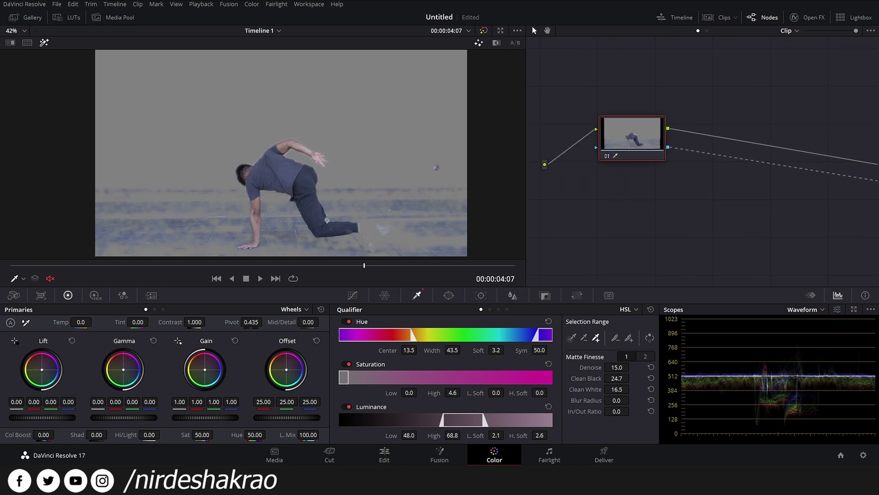
On the Edit page, re-enable video track V1 and check the dancer over the MAUJ text at 00:00:03:16
left_click(385, 456)
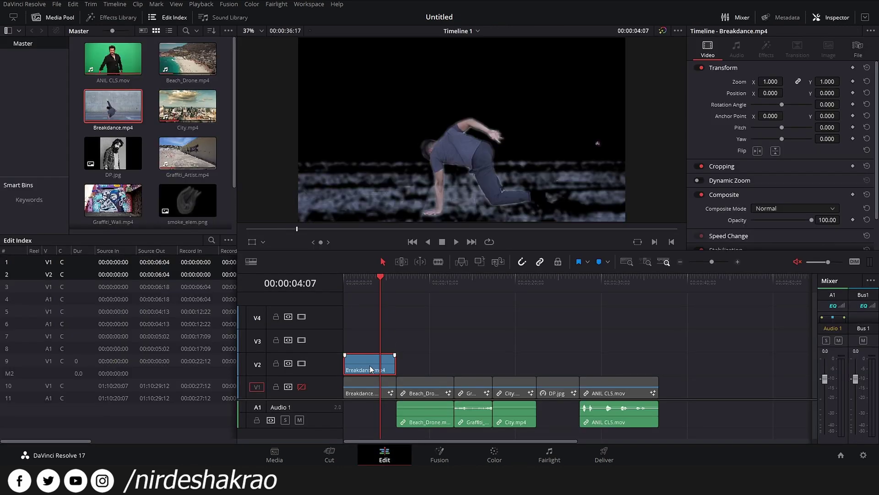
left_click(300, 387)
mouse_move(373, 278)
left_mouse_down()
mouse_move(357, 276)
mouse_move(392, 297)
mouse_move(375, 291)
left_mouse_up()
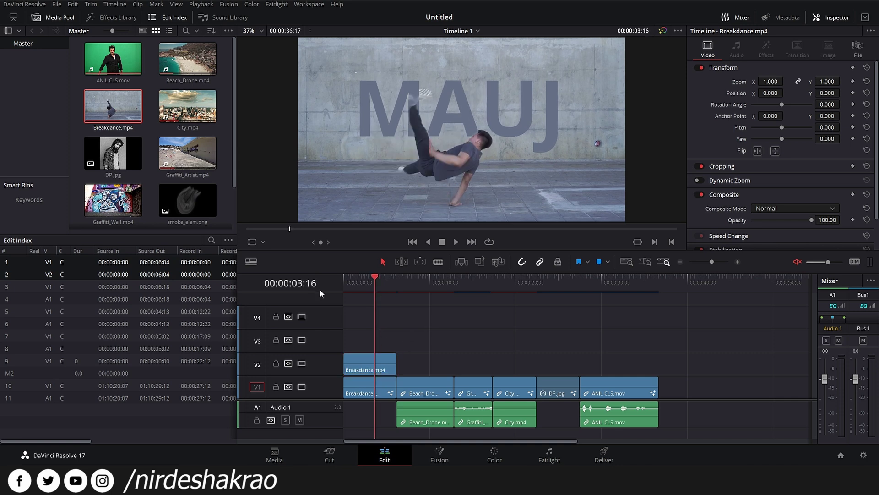
Place a third Breakdance.mp4 on V3 directly above the other two and disable video tracks V2 and V1
left_click_drag(113, 105, 349, 339)
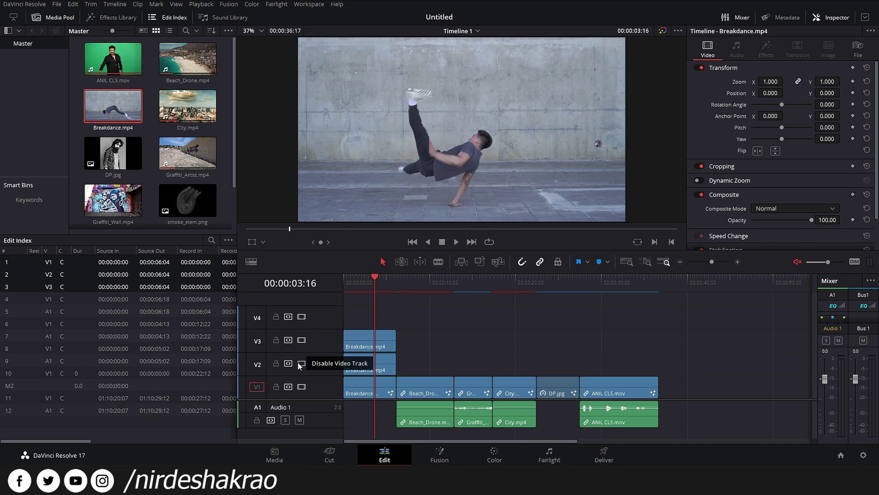
left_click(302, 364)
left_click(302, 387)
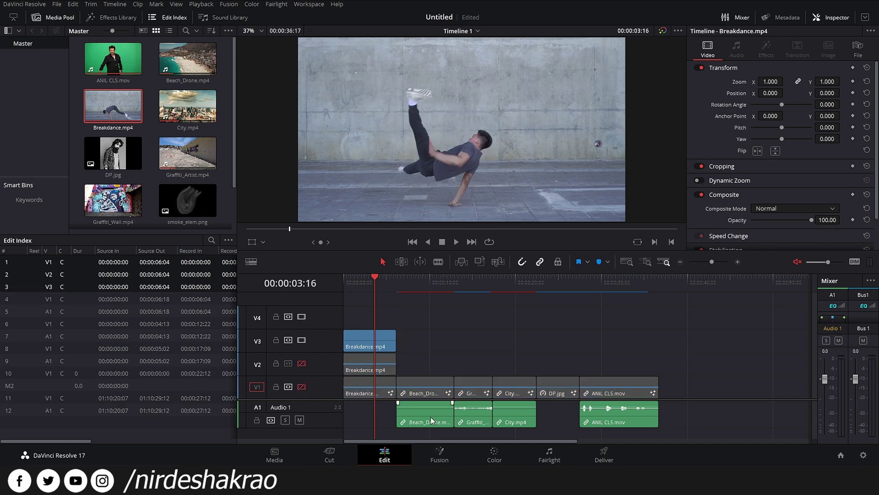
Open the V3 Breakdance clip on the Color page, check it in the mini timeline and bring node 01 into view
left_click(504, 455)
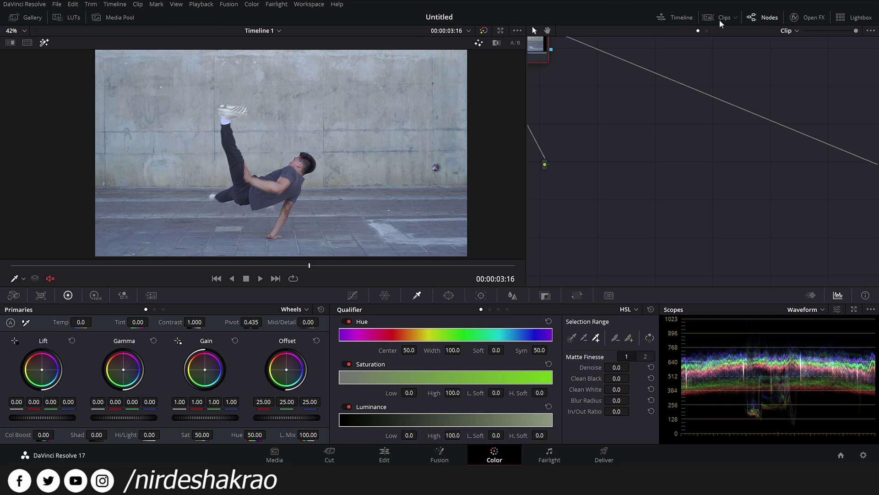
left_click(666, 17)
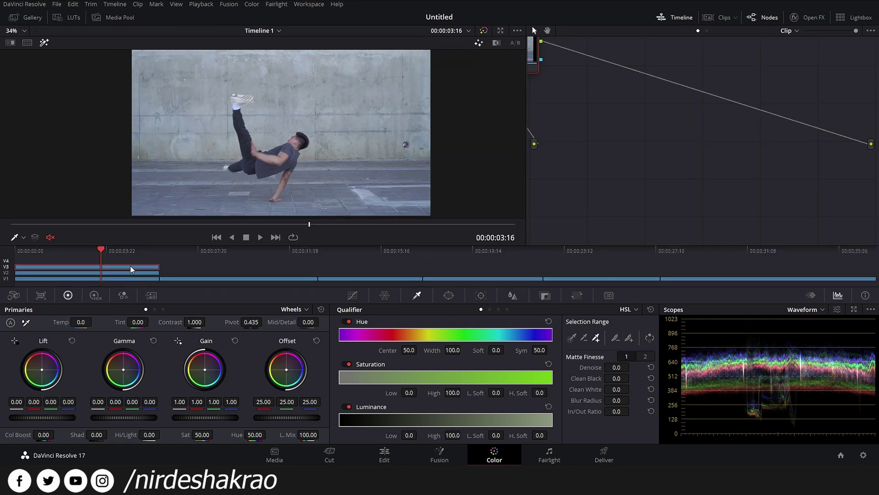
left_click(675, 17)
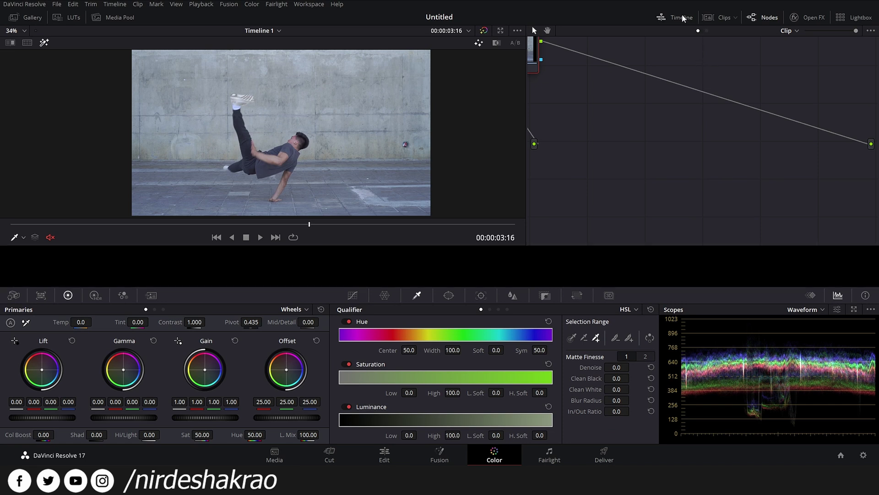
left_click_drag(531, 51, 607, 165)
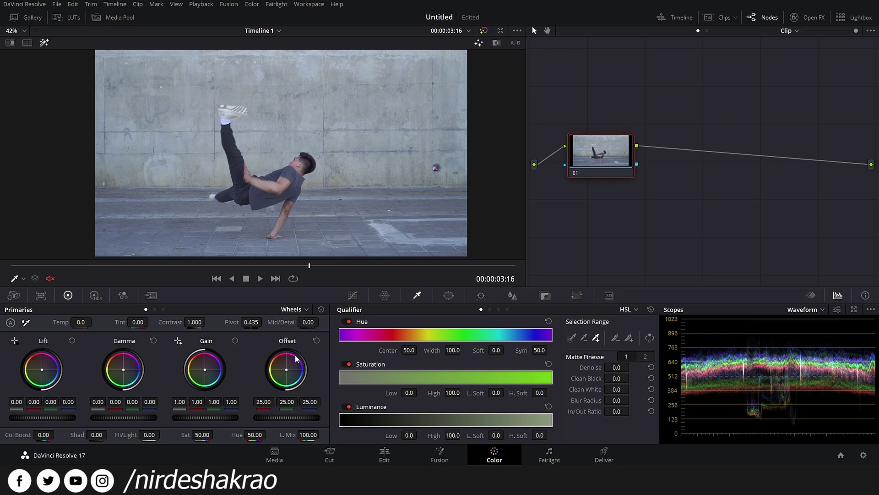
Turn off the hue and saturation qualifiers and raise the luminance low to about 68 to isolate the white shoes
left_click(348, 364)
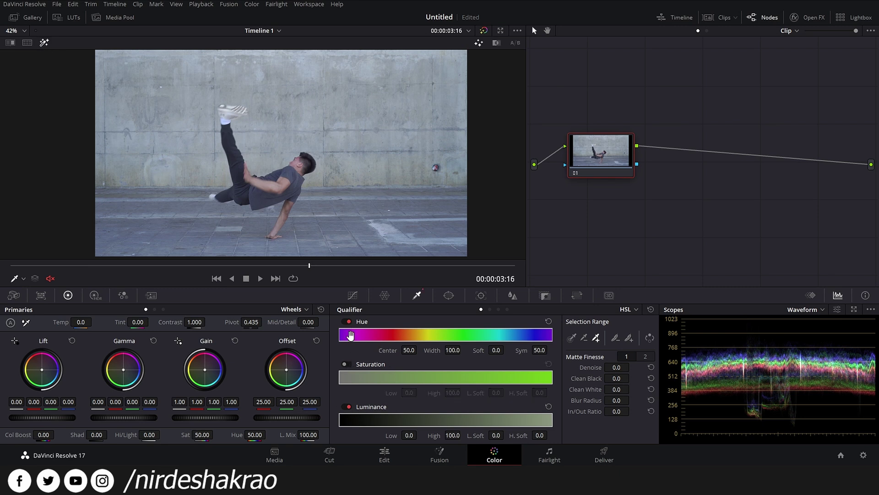
left_click(350, 322)
left_click_drag(353, 412, 484, 416)
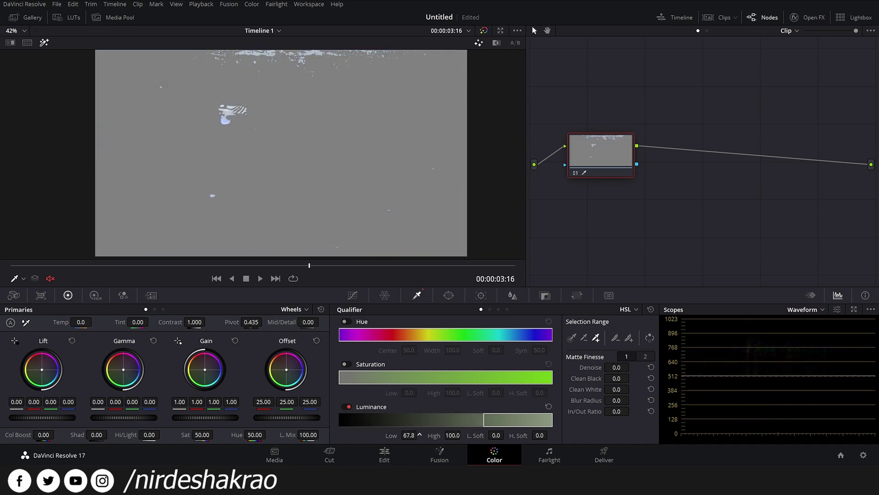
Refine the shoe matte at 00:00:01:23 with Denoise 4.8, Clean Black 9.5, Clean White 59.3 and In/Out Ratio 69.8
left_click_drag(255, 273, 174, 277)
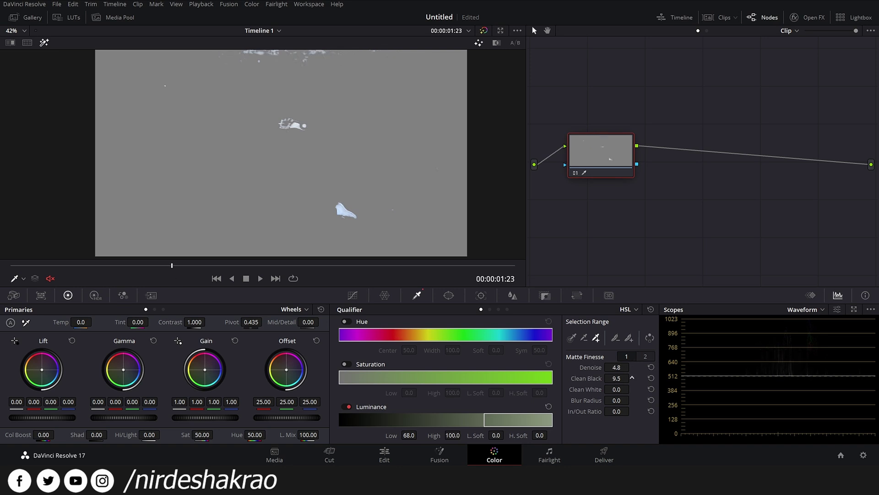
left_click_drag(619, 390, 631, 389)
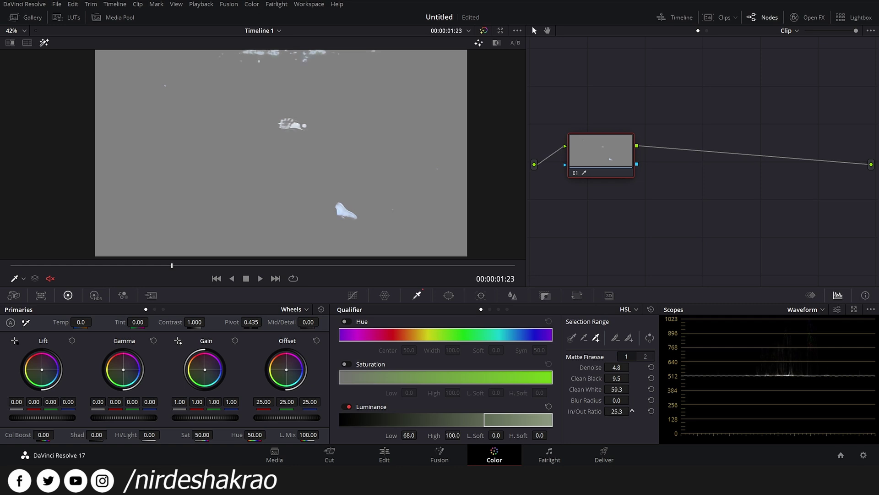
left_click_drag(617, 411, 636, 411)
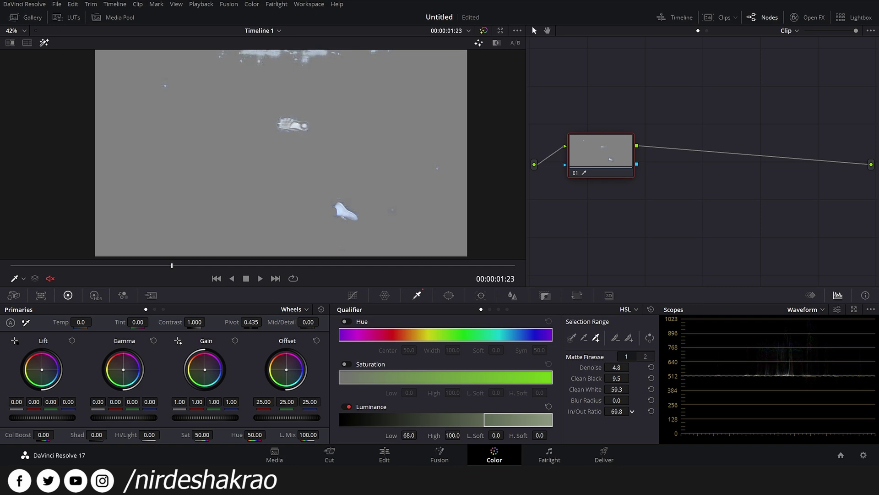
Return to the first frame, add an alpha output to the V3 clip's node graph and connect node 01's matte output to it
left_click_drag(193, 274, 38, 309)
right_click(746, 188)
left_click(709, 173)
right_click(745, 188)
left_click(782, 224)
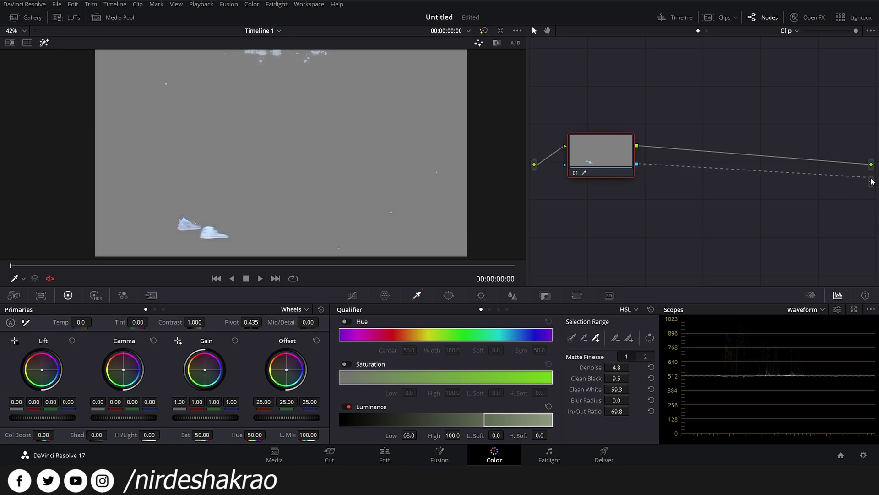
On the Edit page, re-enable video tracks V2 and V1 and view the combined layers at 00:00:03:16
left_click(384, 455)
left_click_drag(344, 286, 374, 278)
left_click(301, 363)
left_click(301, 387)
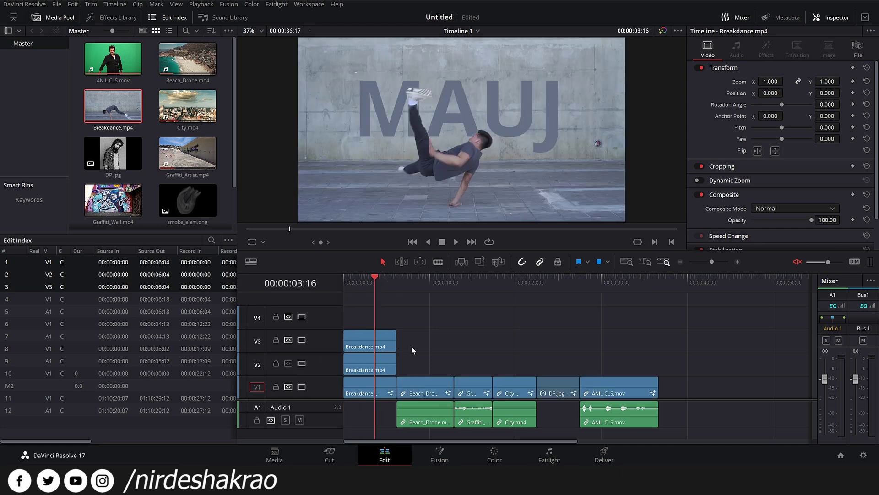
Play the breakdance composite from the start to check the dancer and his shoes in front of the MAUJ text
left_click_drag(375, 278, 340, 278)
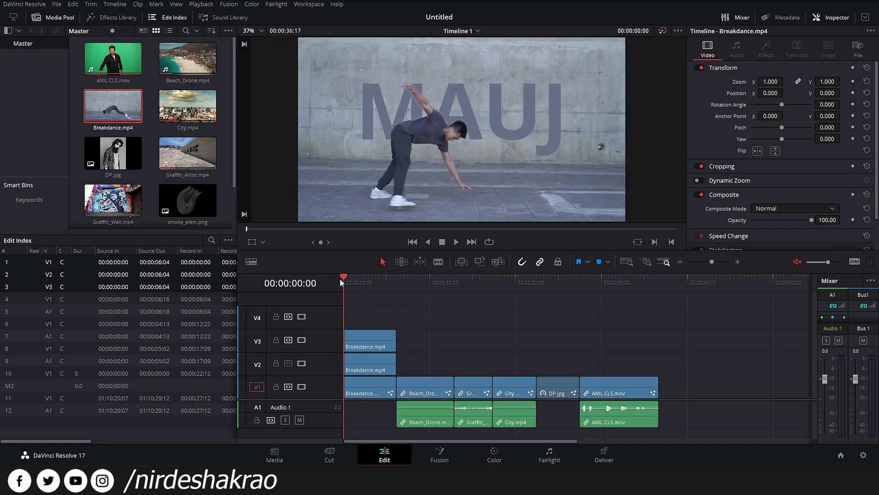
key("space")
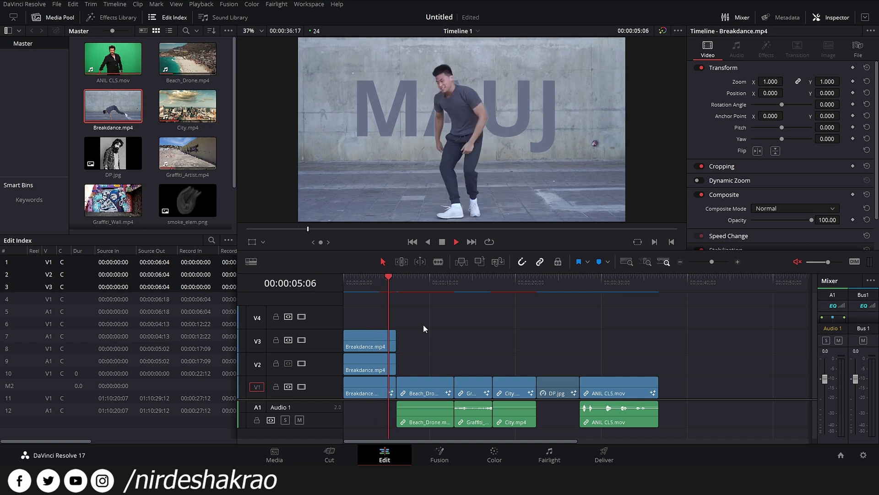
key("space")
left_click_drag(386, 284, 346, 276)
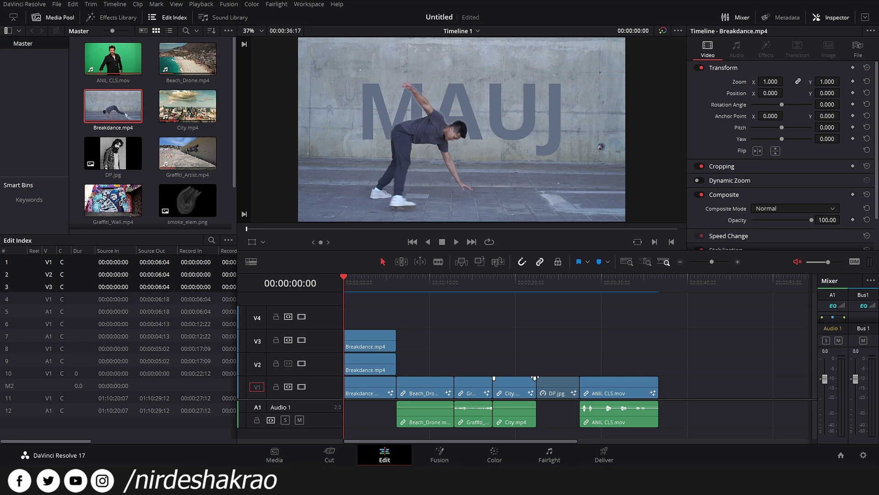
Open the breakdance clip's Fusion composition and browse the light, material and 3D tools in the effects library
left_click_drag(379, 280, 311, 315)
left_click(450, 457)
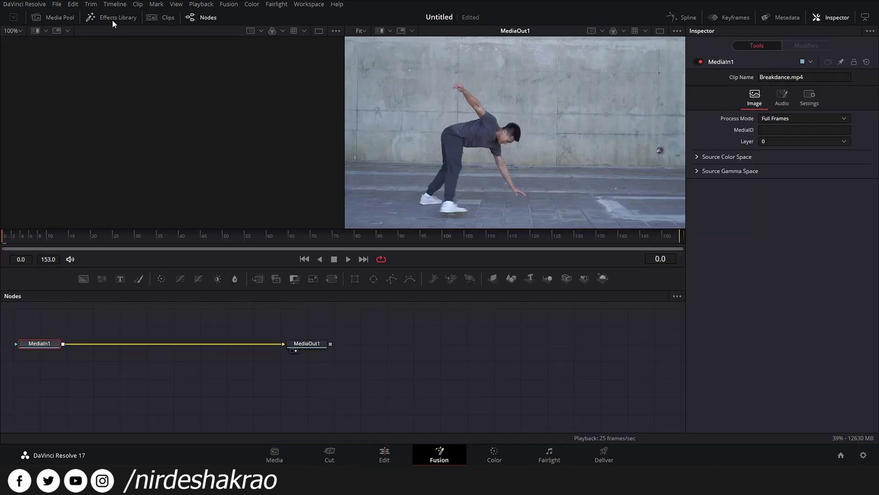
left_click(113, 20)
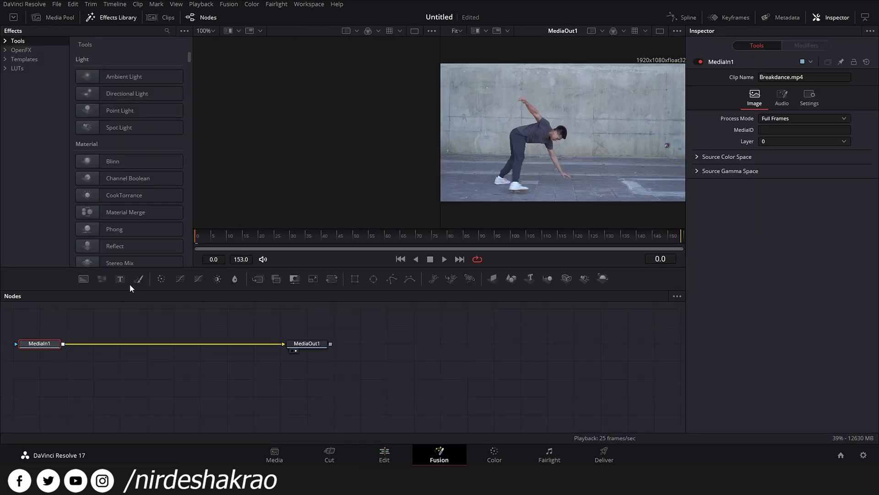
scroll(133, 247, "up", 10)
scroll(176, 256, "down", 5)
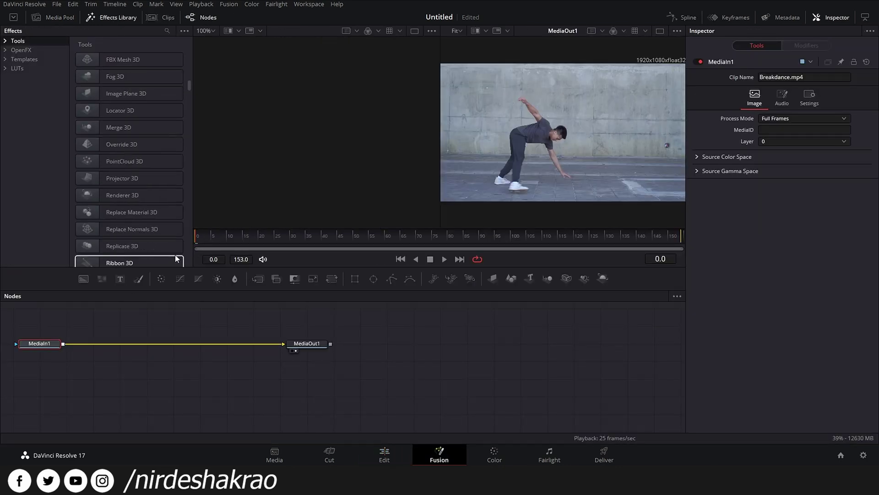
scroll(321, 339, "down", 1)
scroll(141, 216, "up", 1)
scroll(141, 217, "up", 1)
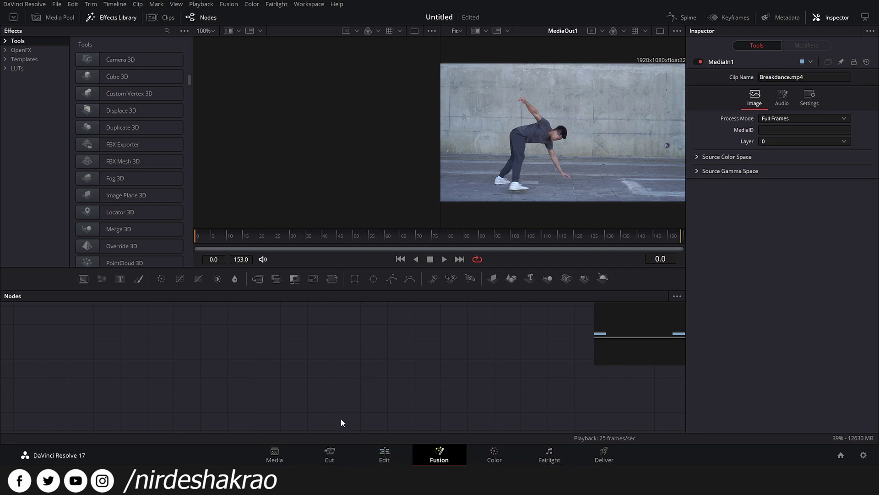
Open the Beach_Drone clip's Fusion composition and delete its merge, planar transform, polygon, paint, time speed and MediaIn1 nodes, keeping MediaIn1_1 and MediaOut1
left_click(384, 455)
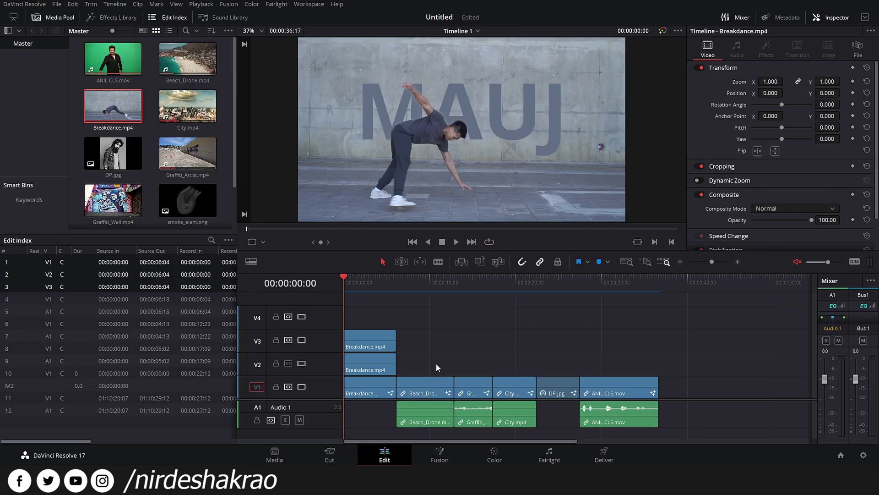
left_click(436, 292)
left_click(428, 383)
left_click(440, 456)
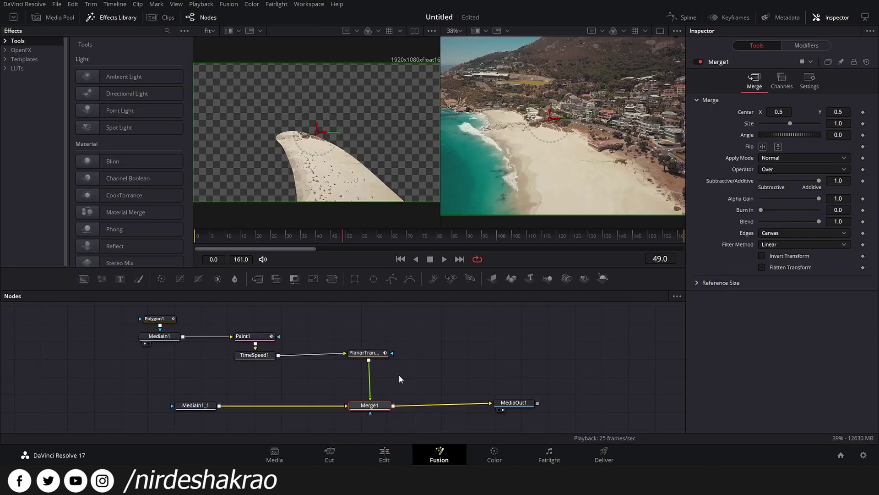
left_click_drag(425, 421, 325, 336)
key("Delete")
left_click_drag(339, 386, 142, 308)
key("Delete")
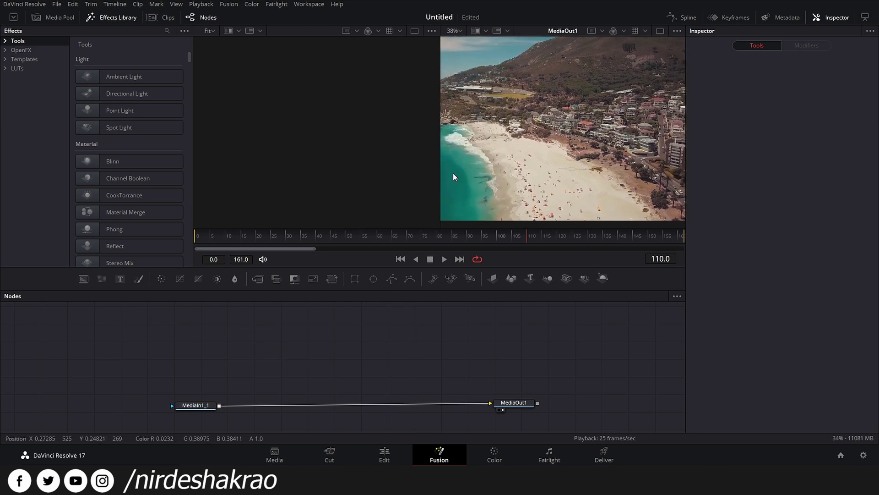
Hide the effects library and try to add a Camera Tracker node after MediaIn1_1, finding it by searching for "tracker"
left_click(115, 18)
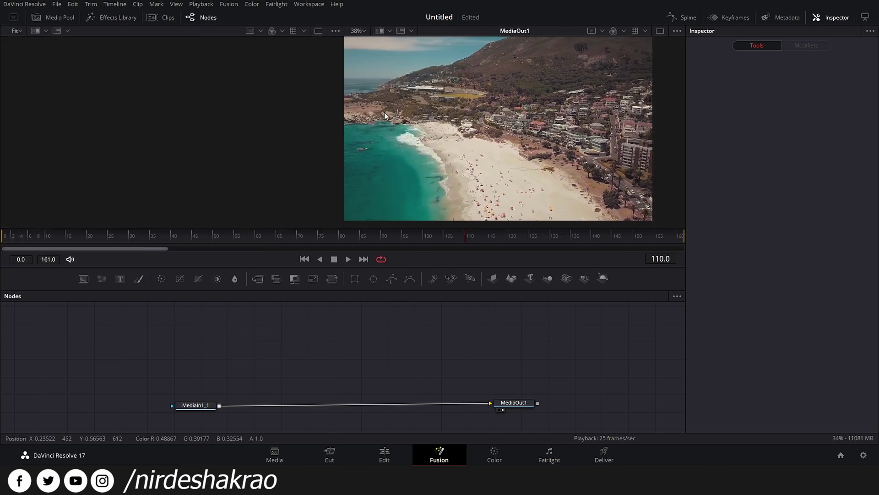
left_click_drag(186, 404, 185, 397)
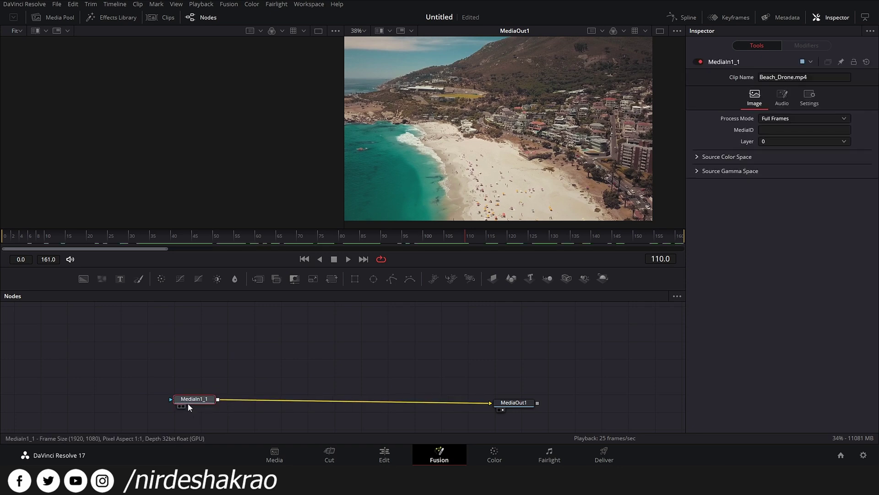
key("shift+space")
type("tra")
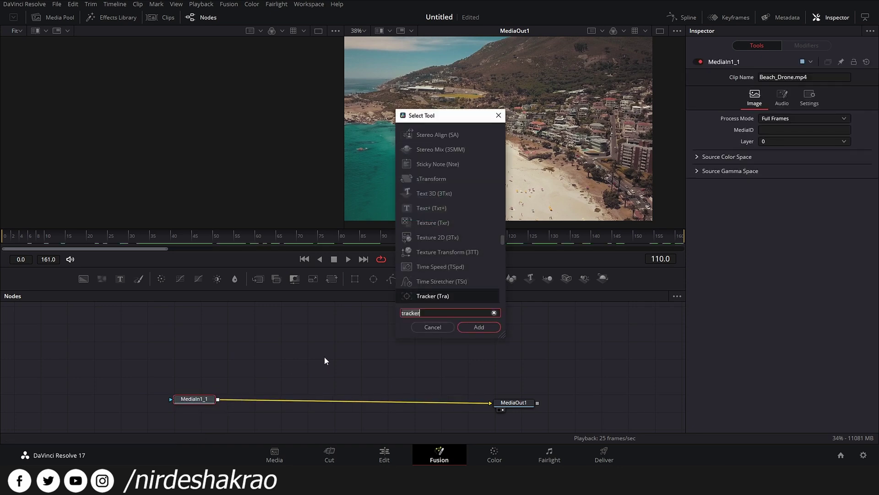
type("cker")
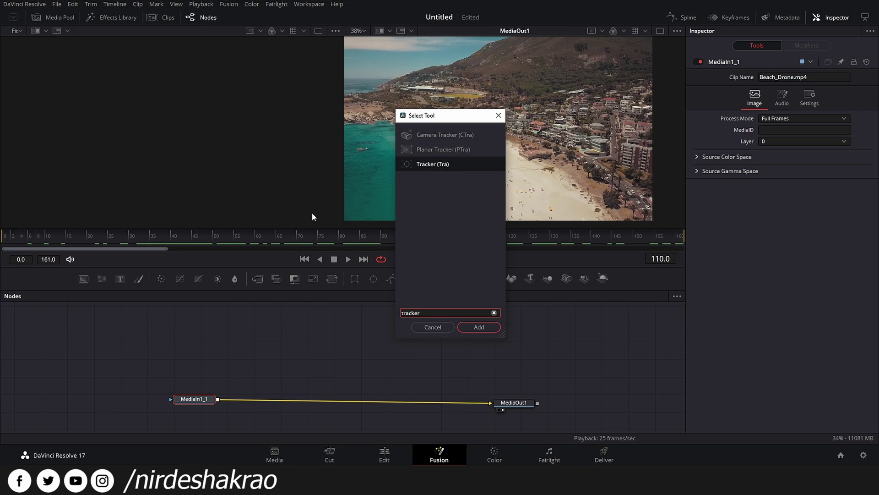
left_click(432, 134)
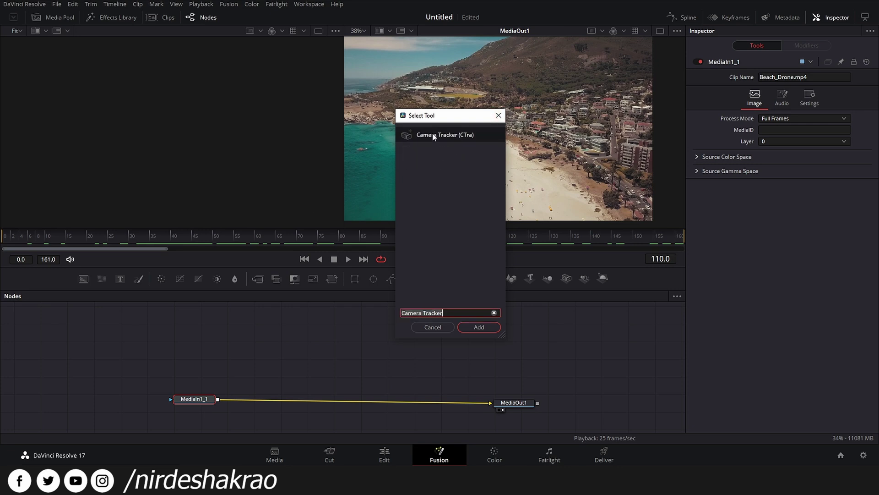
left_click(479, 326)
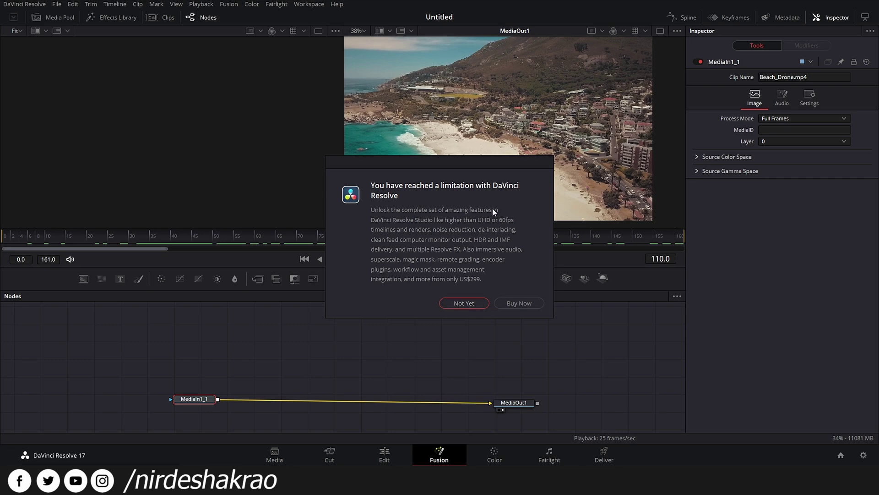
key("Escape")
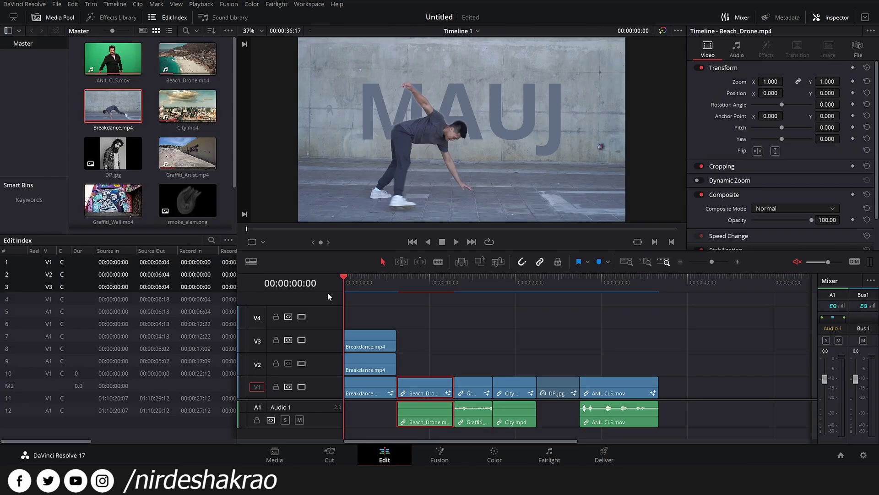